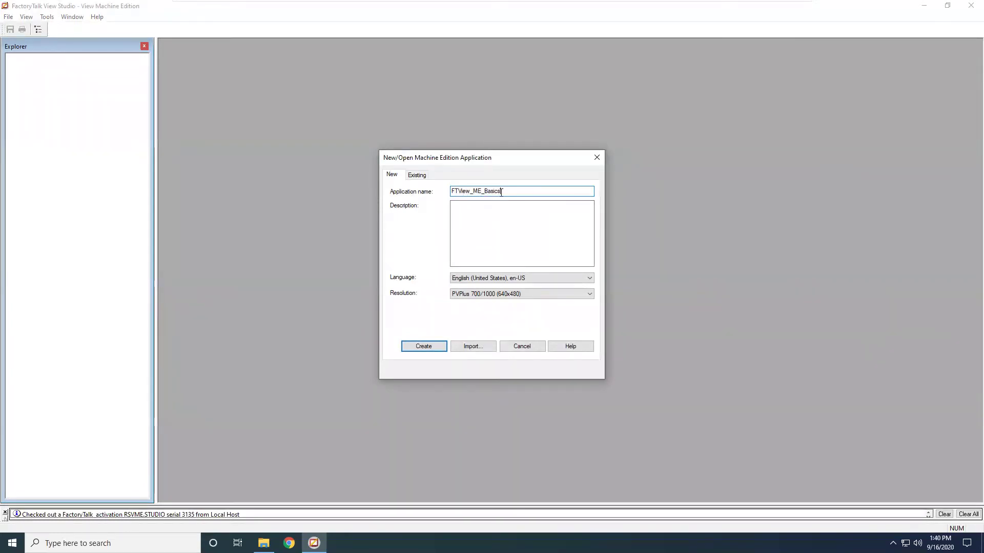
Step: Try to create the application FTView_ME_Basics with the PVPlus 7 Standard/Performance 9" Wide (800x480) resolution
{"action": "left_click", "coordinate": [587, 296]}
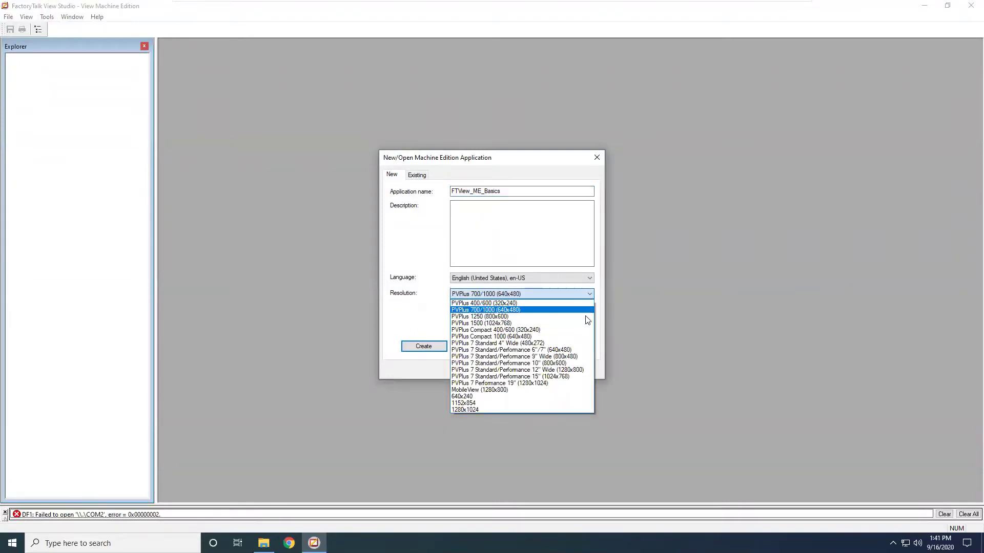
{"action": "left_click", "coordinate": [567, 357]}
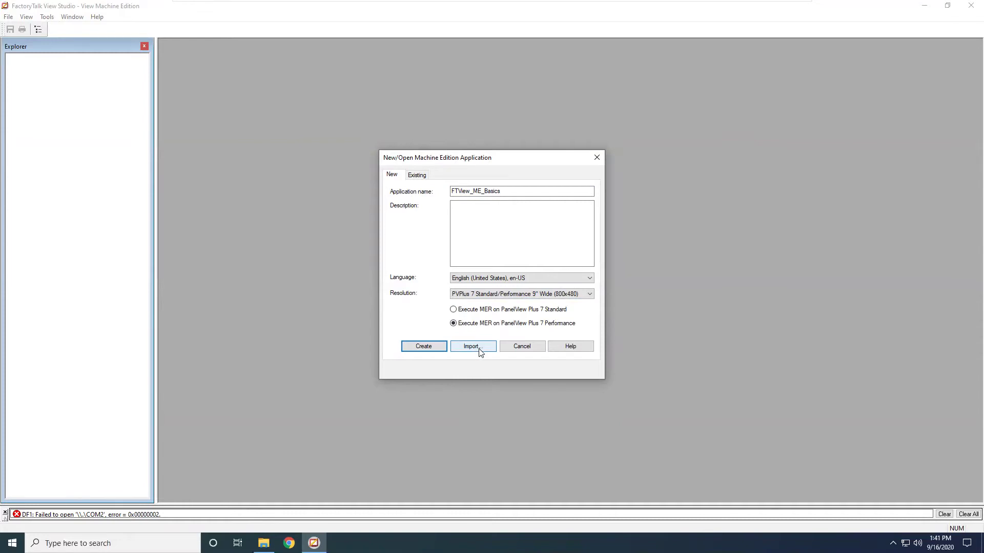
{"action": "left_click", "coordinate": [425, 346]}
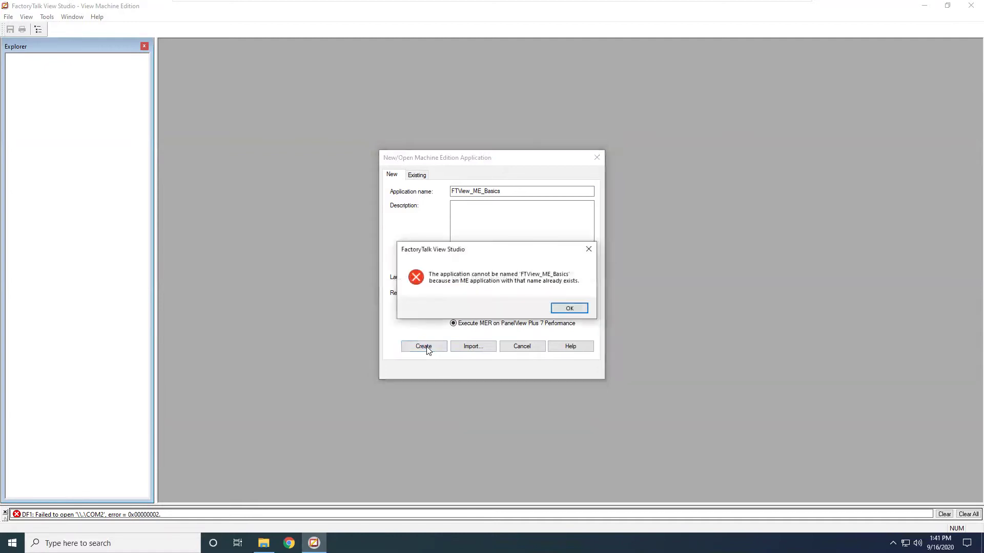
{"action": "left_click", "coordinate": [570, 308]}
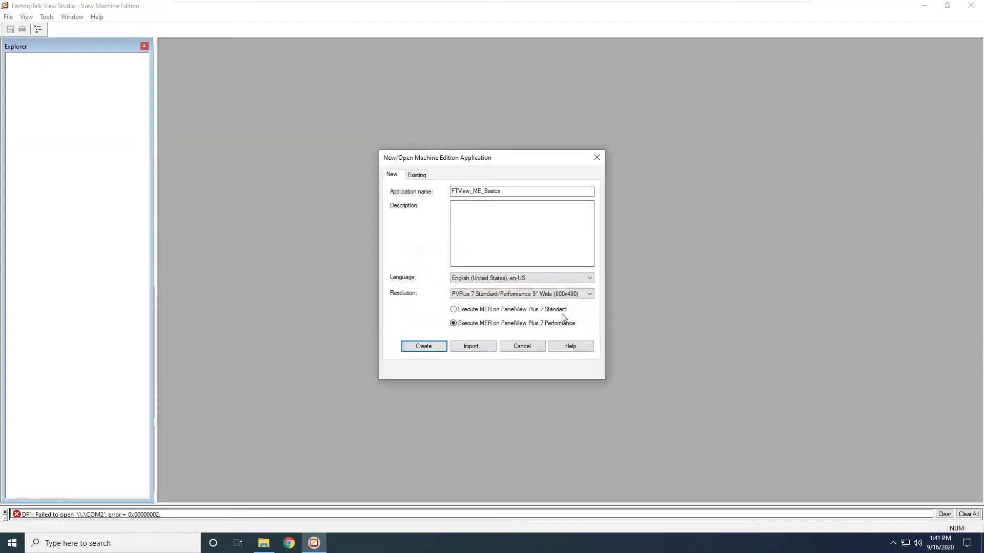
{"action": "left_click", "coordinate": [522, 348]}
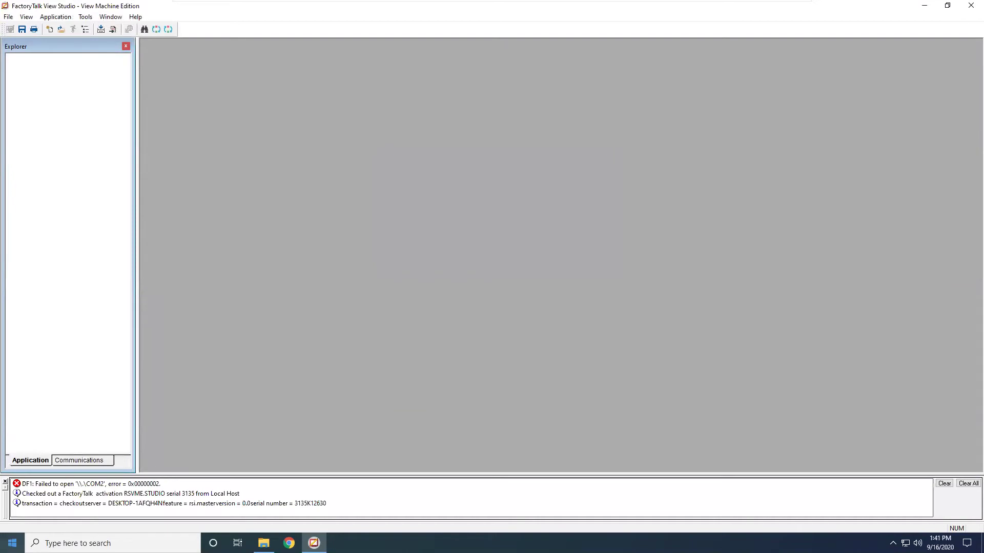
Step: Search Windows for the application manager and open FactoryTalk View ME Application Manager
{"action": "left_click", "coordinate": [13, 542]}
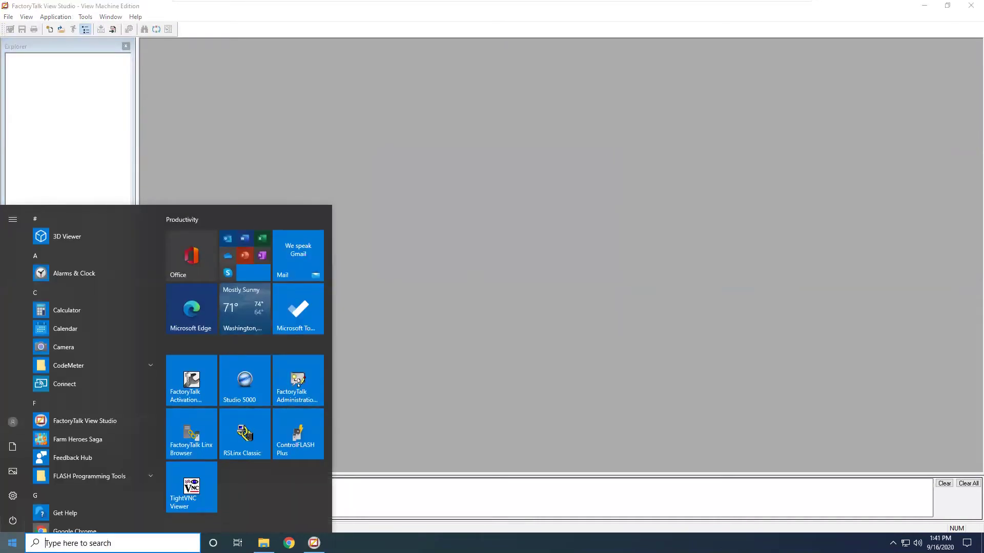
{"action": "type", "text": "applicaion"}
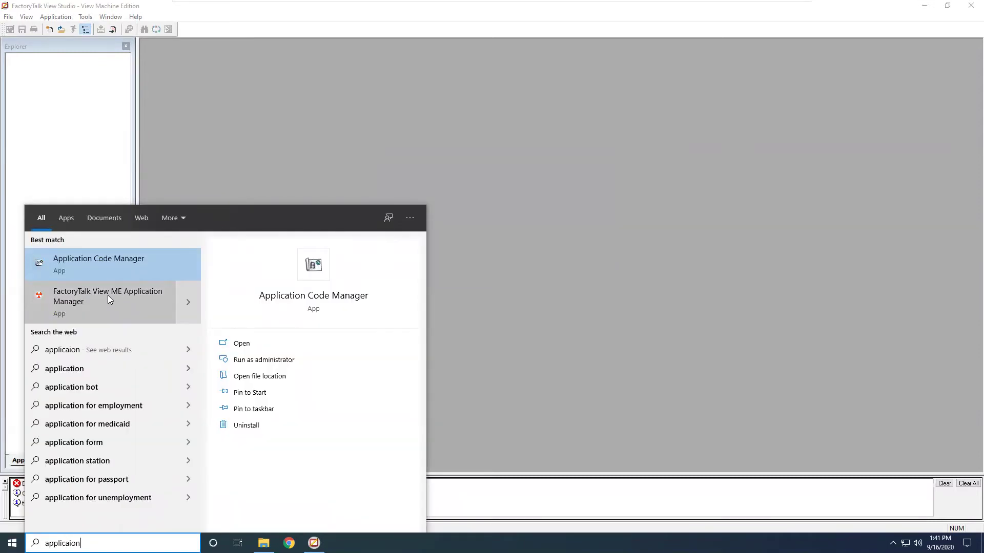
{"action": "left_click", "coordinate": [107, 295]}
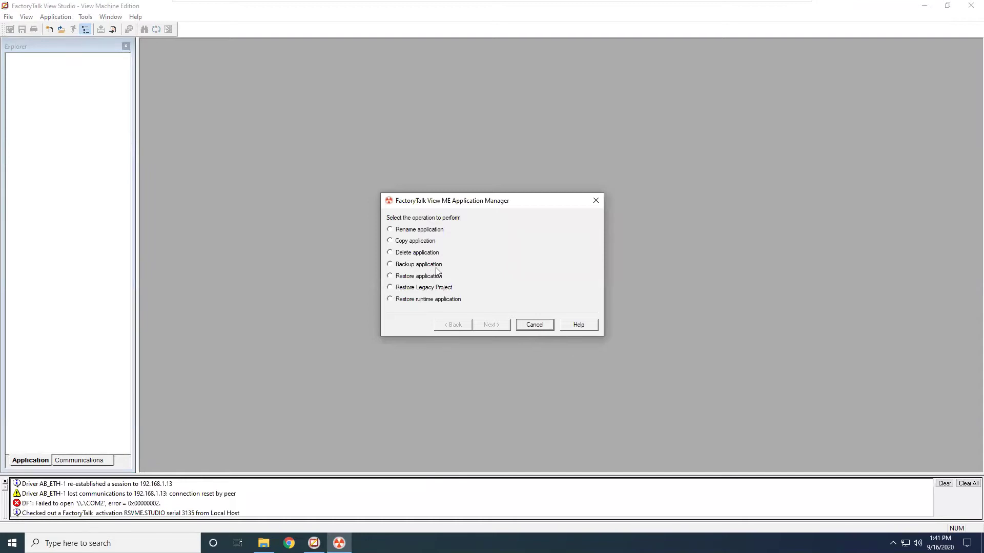
Step: Delete the existing application FTView_ME_Basics, confirm the deletion, and leave the application manager
{"action": "left_click", "coordinate": [412, 253]}
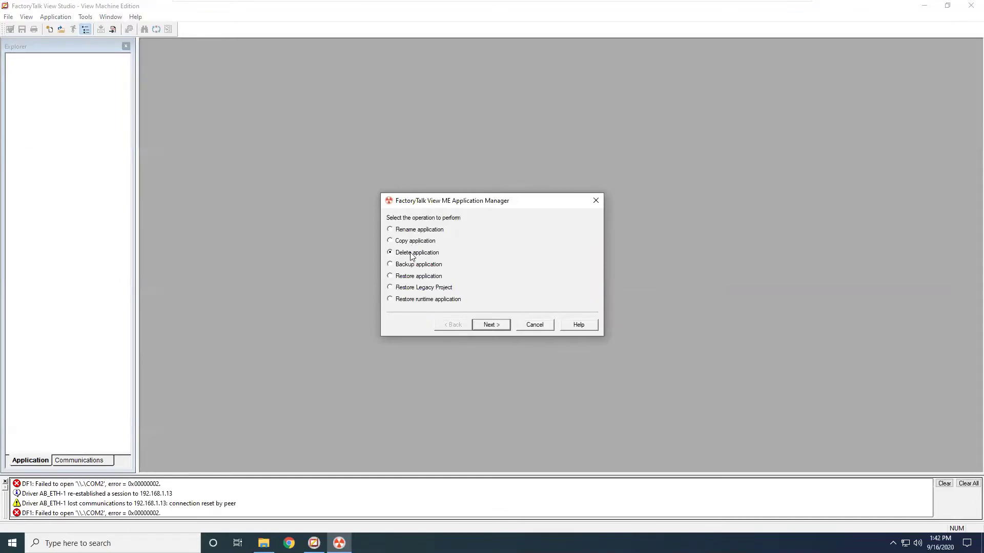
{"action": "left_click", "coordinate": [490, 325]}
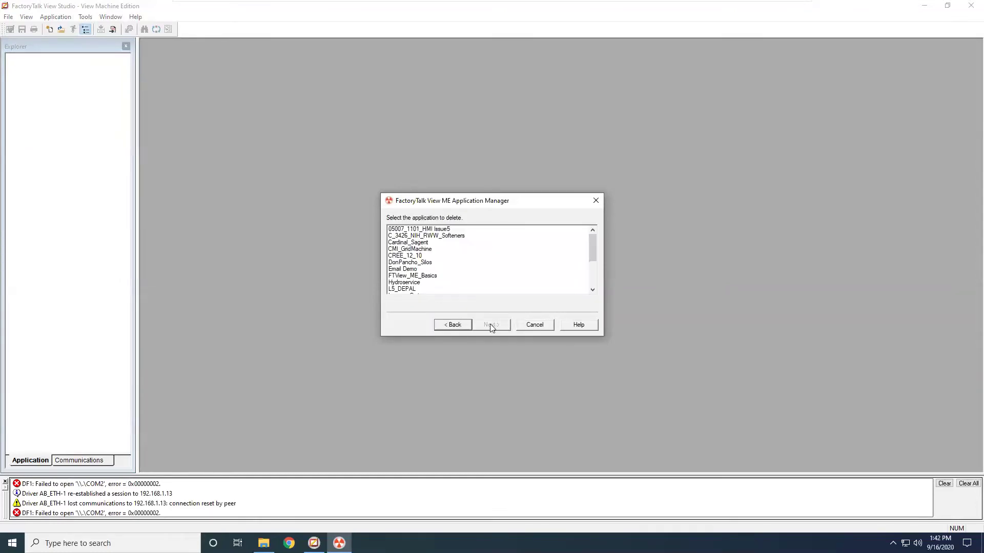
{"action": "left_click", "coordinate": [427, 276]}
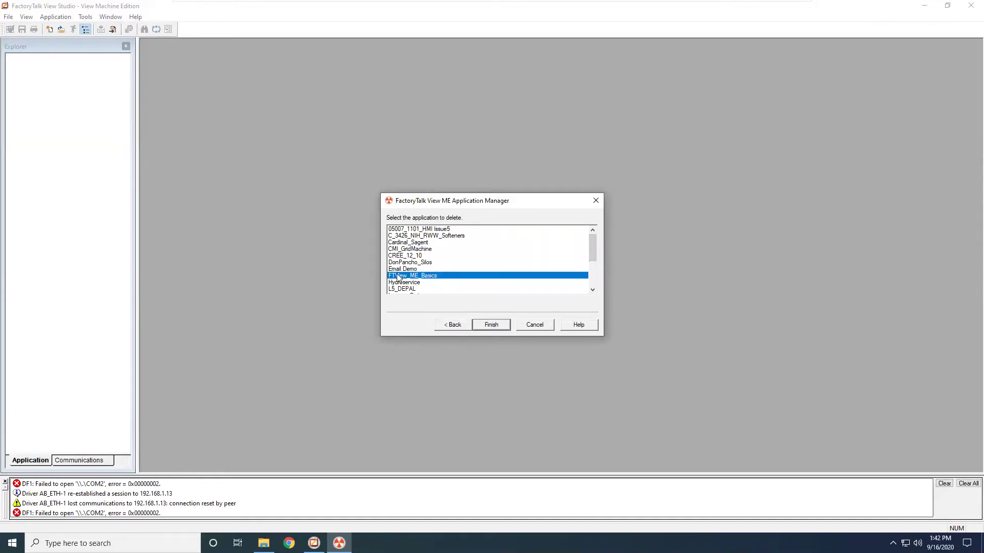
{"action": "scroll", "coordinate": [490, 326], "scroll_direction": "down", "scroll_amount": 2}
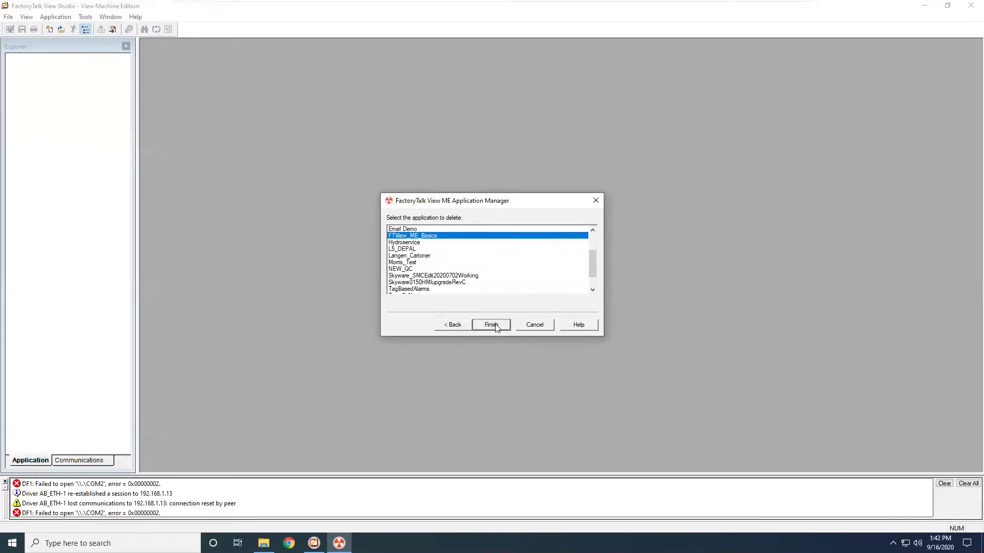
{"action": "left_click", "coordinate": [492, 327]}
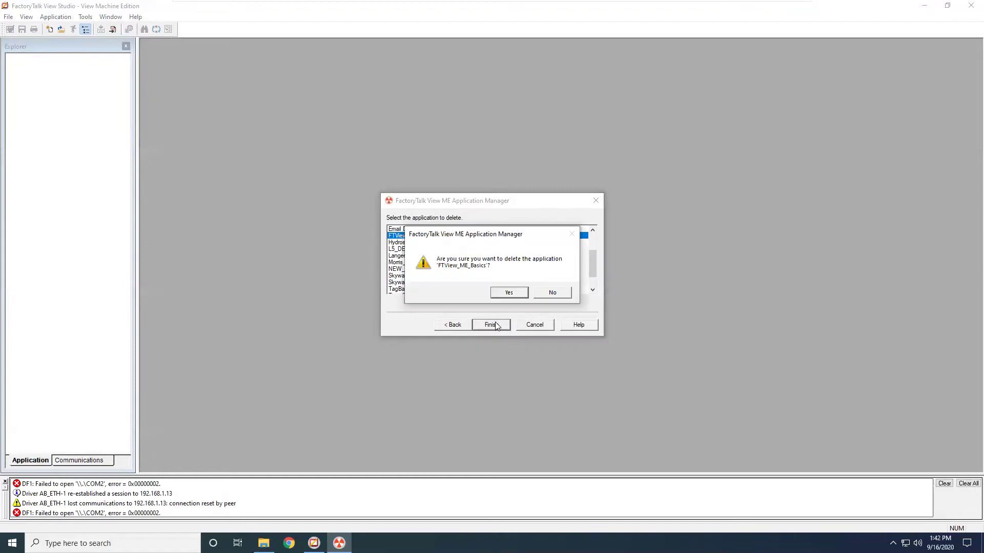
{"action": "left_click", "coordinate": [517, 293]}
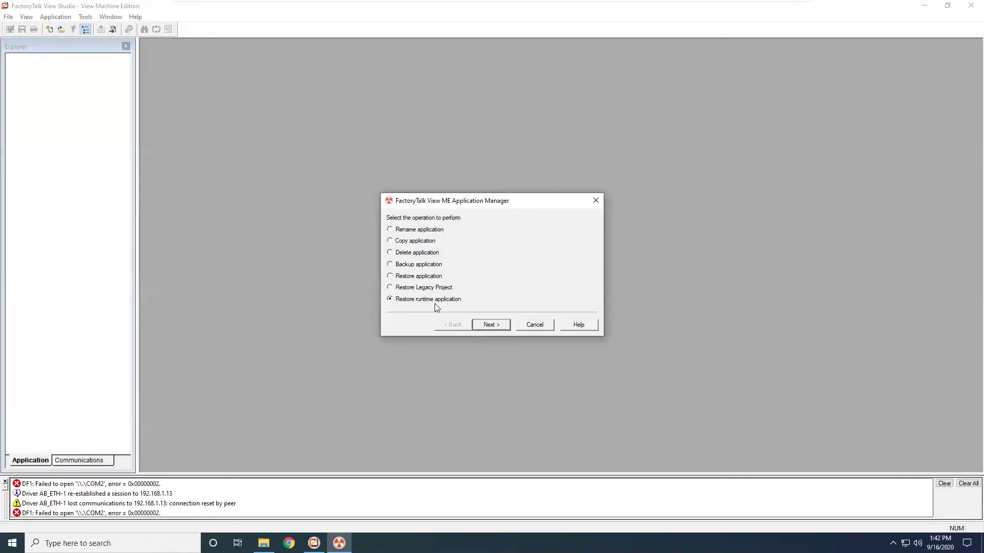
{"action": "left_click", "coordinate": [486, 325]}
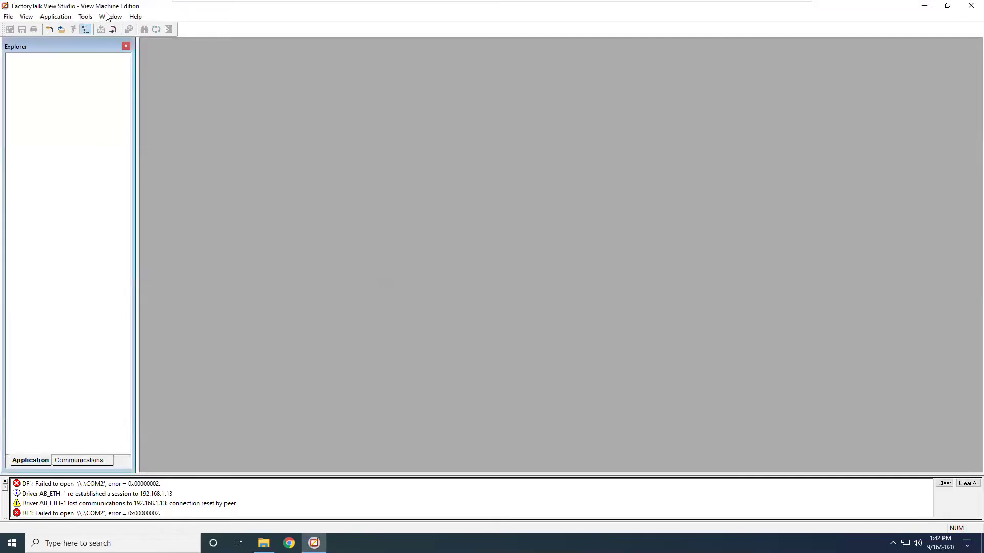
Step: Create a new application named FTView_ME_Basics with the PVPlus 7 Standard/Performance 9" Wide (800x480) resolution
{"action": "left_click", "coordinate": [50, 30]}
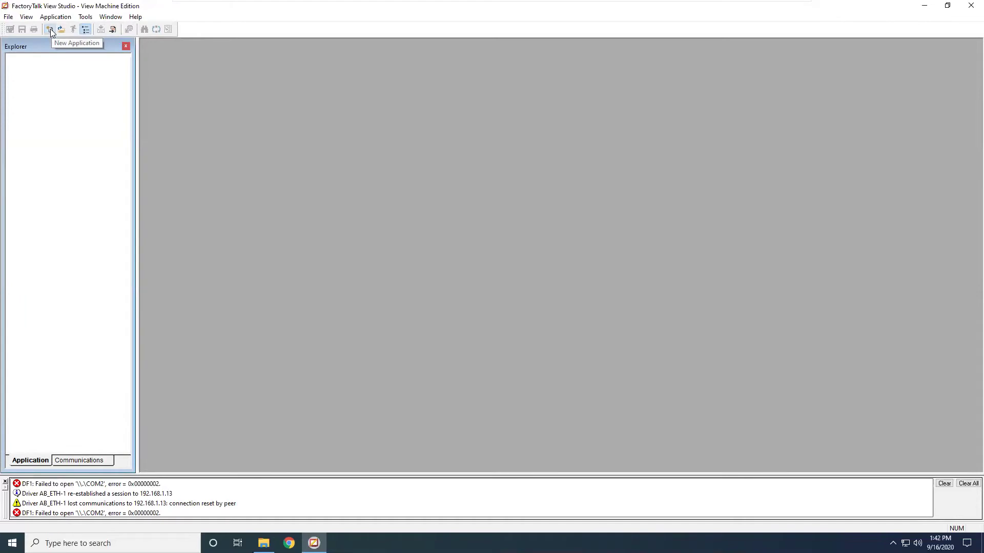
{"action": "type", "text": "FTView"}
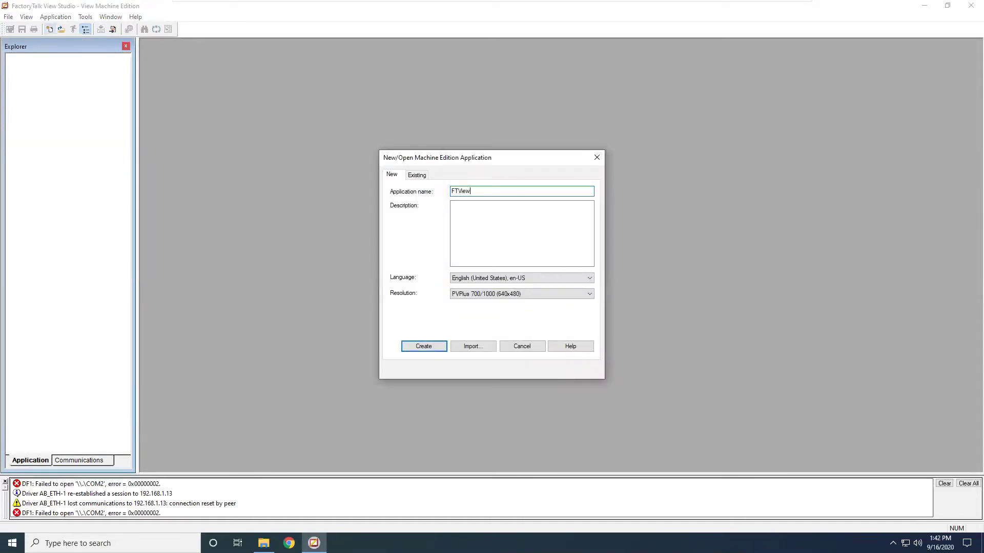
{"action": "type", "text": "_ME_Basics"}
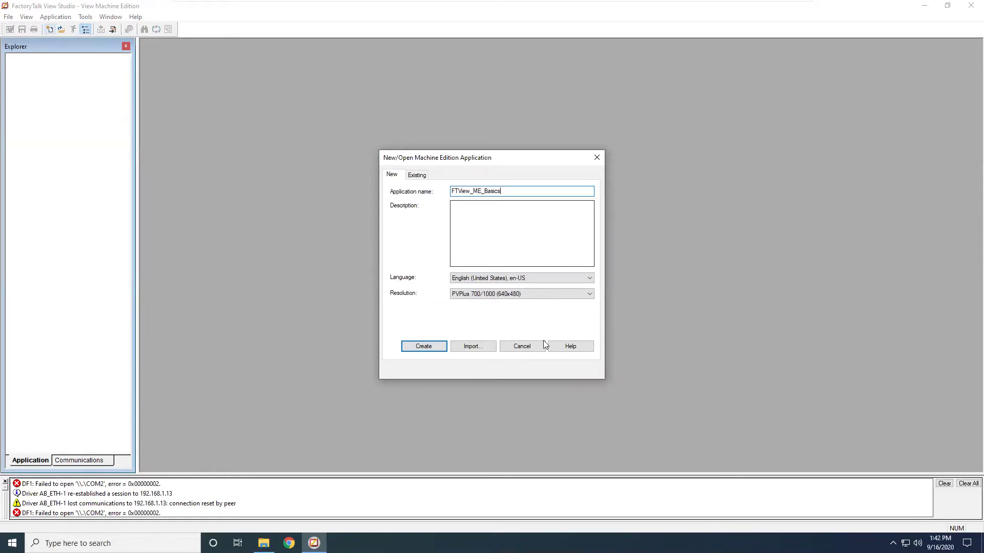
{"action": "left_click", "coordinate": [572, 293]}
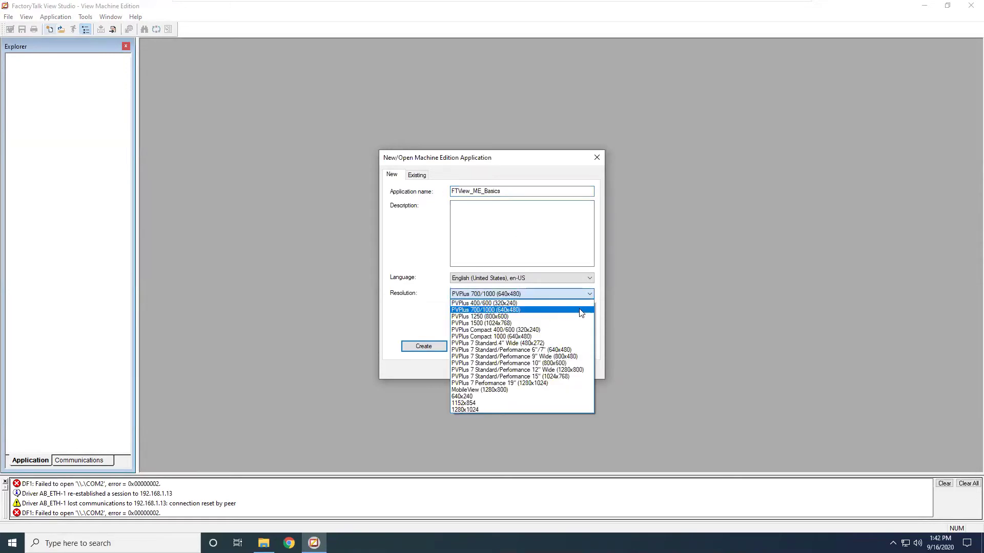
{"action": "left_click", "coordinate": [562, 356]}
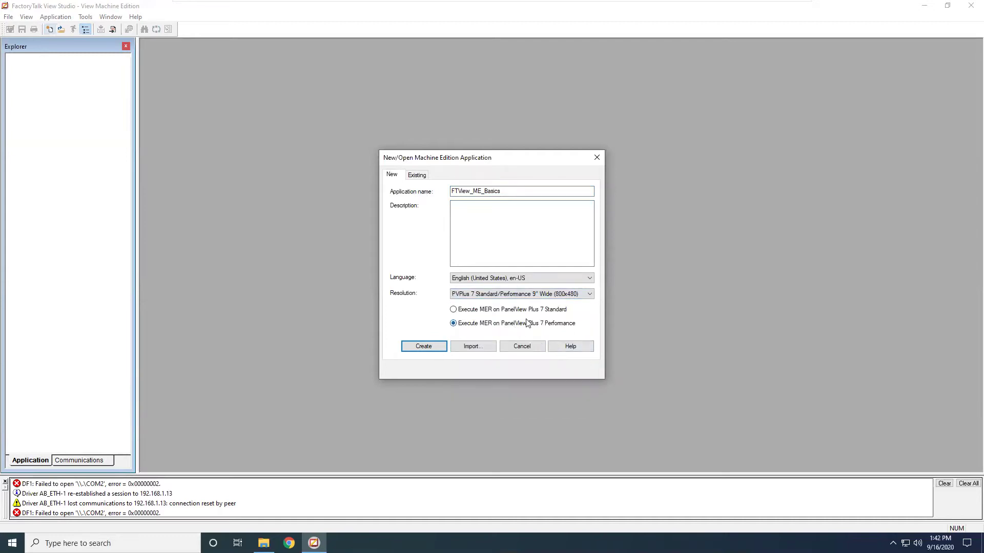
{"action": "left_click", "coordinate": [424, 347]}
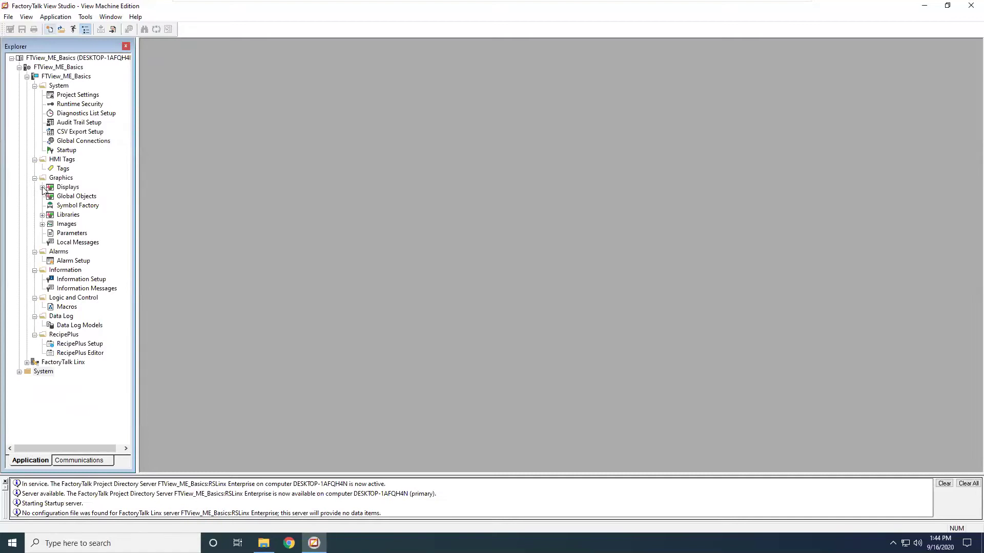
Step: Open the MAIN display from the Graphics displays and set its background color to medium gray
{"action": "left_click", "coordinate": [43, 188]}
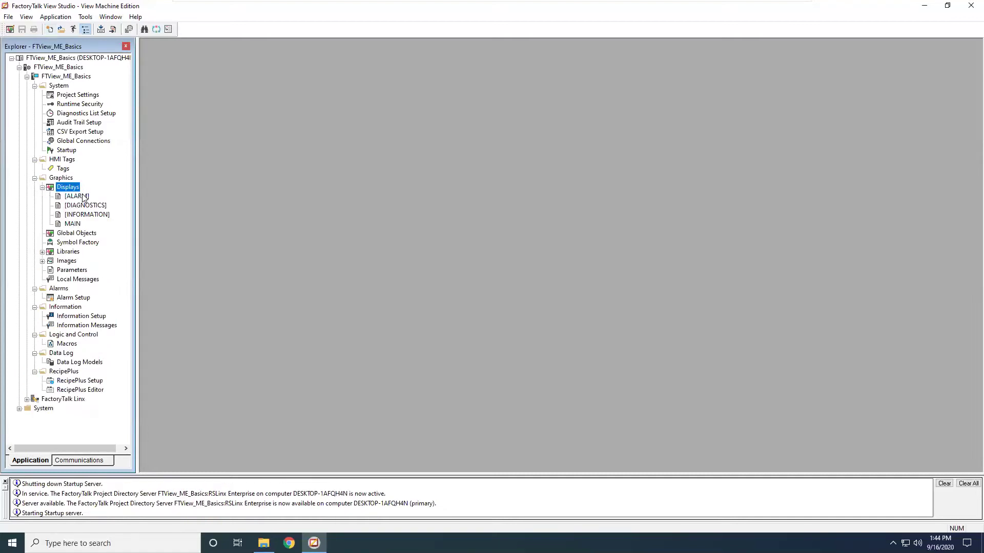
{"action": "double_click", "coordinate": [73, 223]}
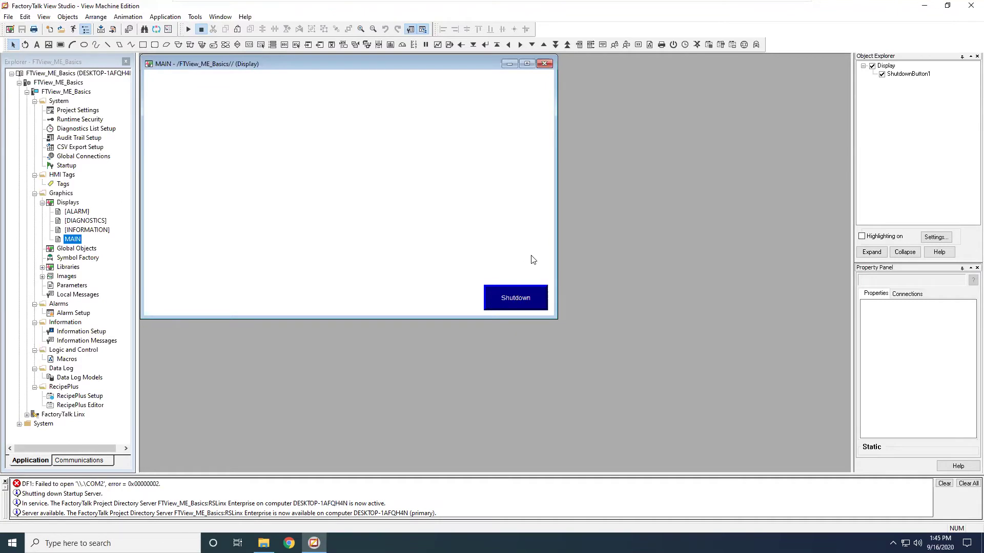
{"action": "right_click", "coordinate": [378, 196]}
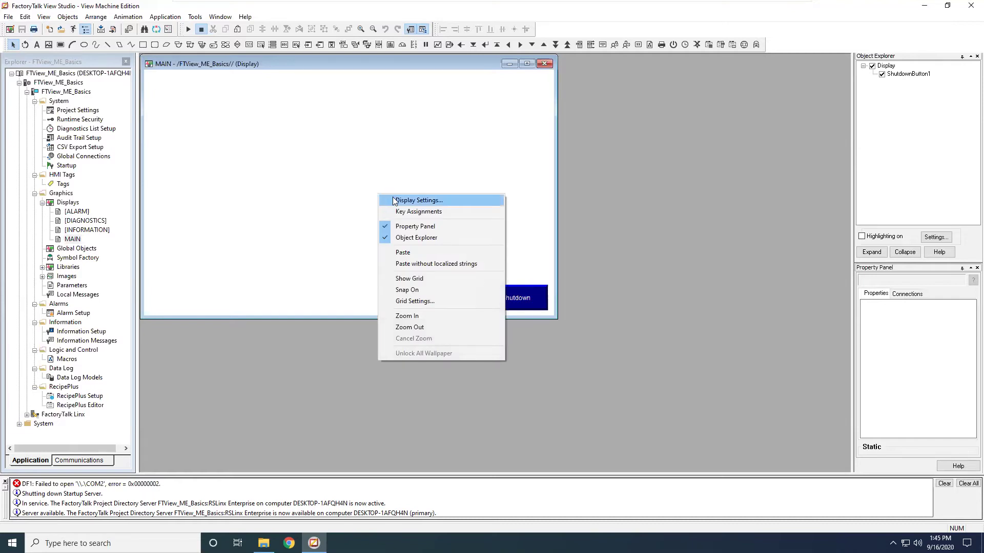
{"action": "left_click", "coordinate": [394, 200]}
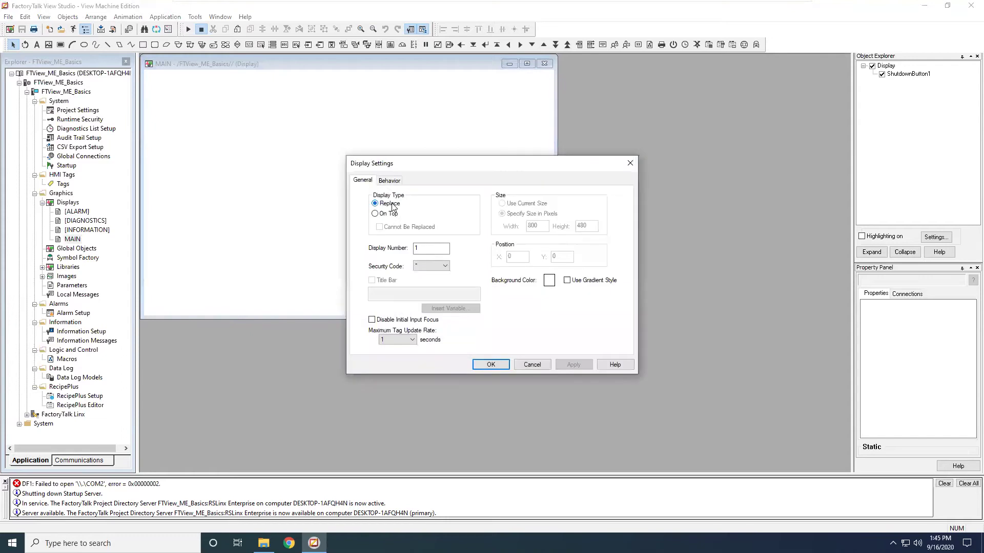
{"action": "left_click", "coordinate": [549, 280]}
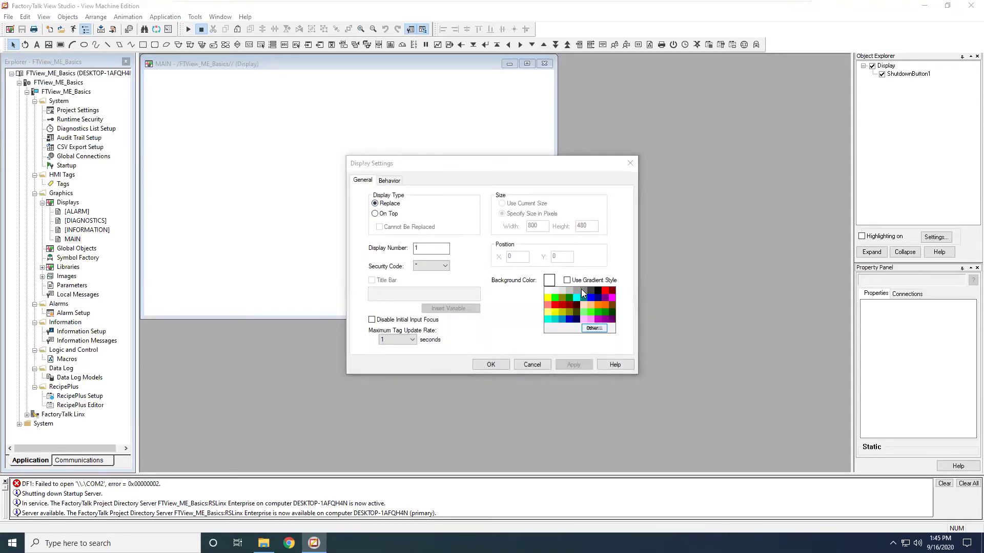
{"action": "left_click", "coordinate": [577, 291]}
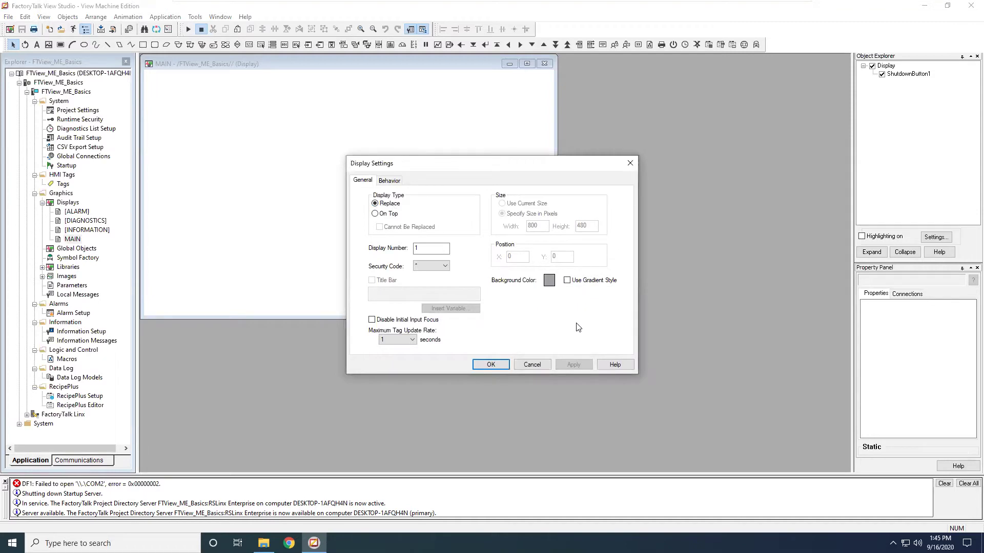
{"action": "left_click", "coordinate": [491, 364]}
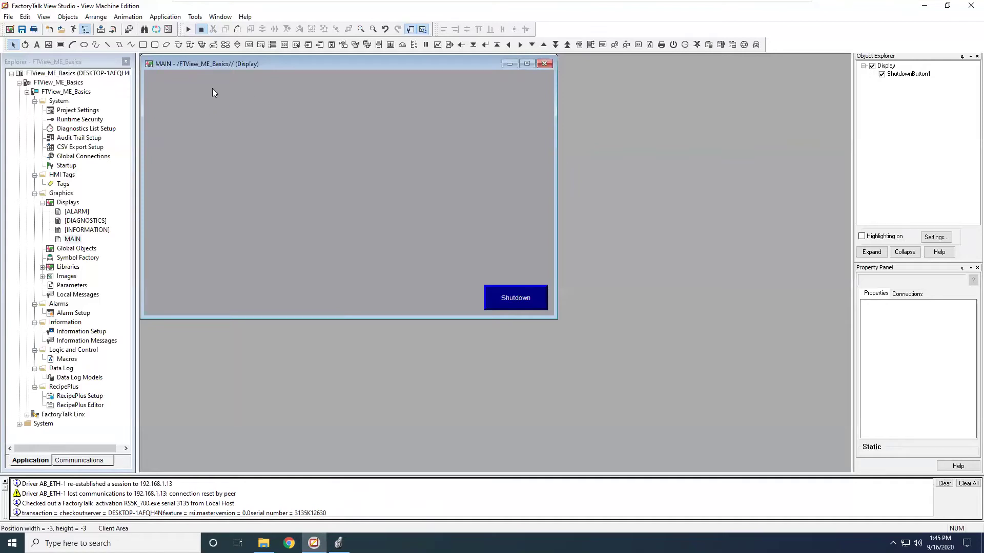
Step: Draw a maintained push button about 117 wide by 101 high near the display's upper-left corner, with its next state based on Current State
{"action": "left_click", "coordinate": [190, 45]}
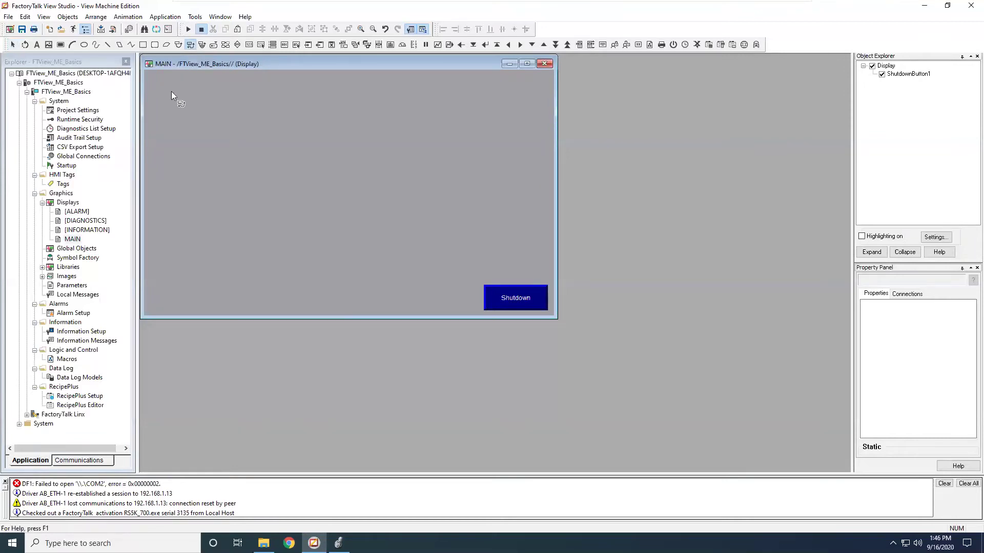
{"action": "left_click_drag", "start_coordinate": [205, 119], "coordinate": [231, 137]}
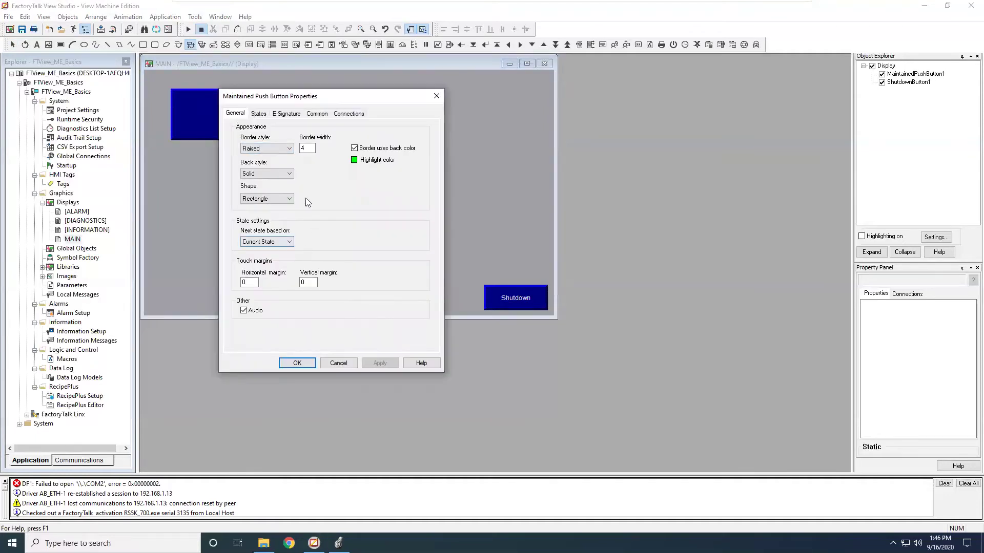
{"action": "left_click", "coordinate": [284, 243]}
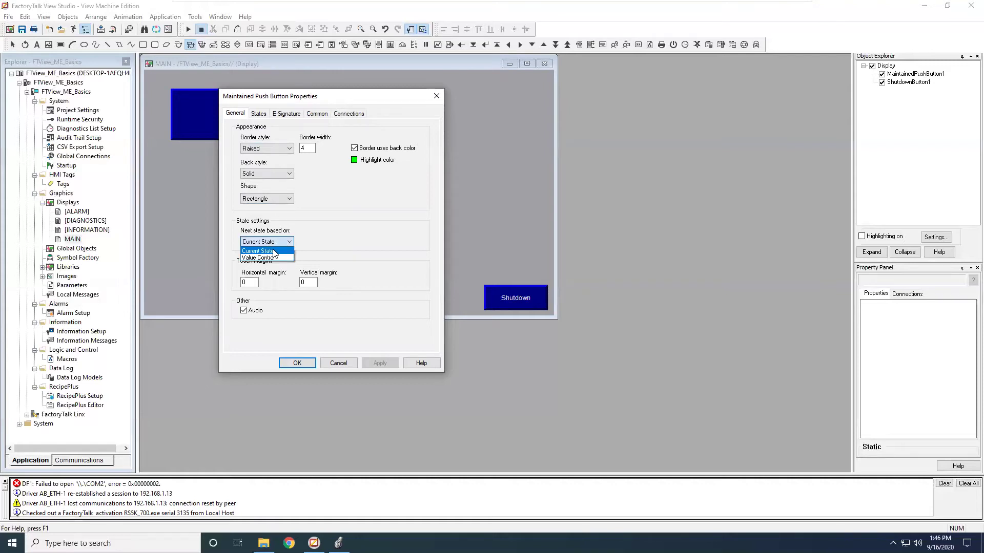
{"action": "left_click", "coordinate": [274, 251]}
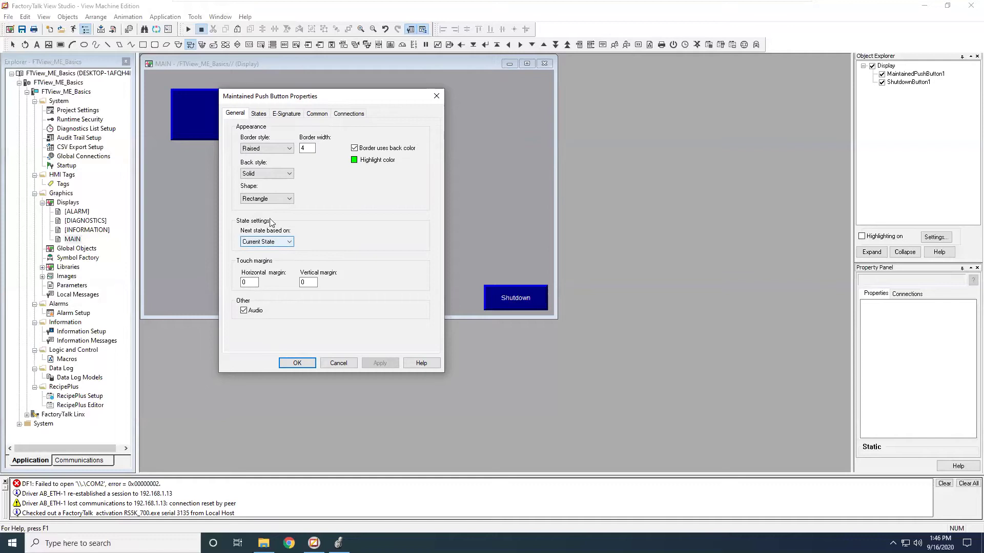
Step: Set the maintained push button's height and width to 100 and its top and left positions to 50
{"action": "left_click", "coordinate": [258, 114]}
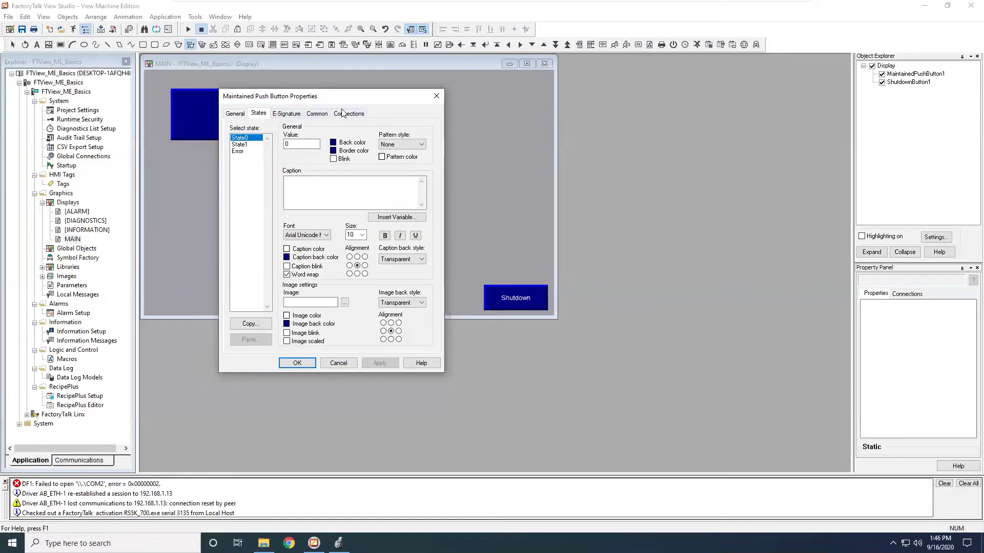
{"action": "left_click", "coordinate": [313, 114]}
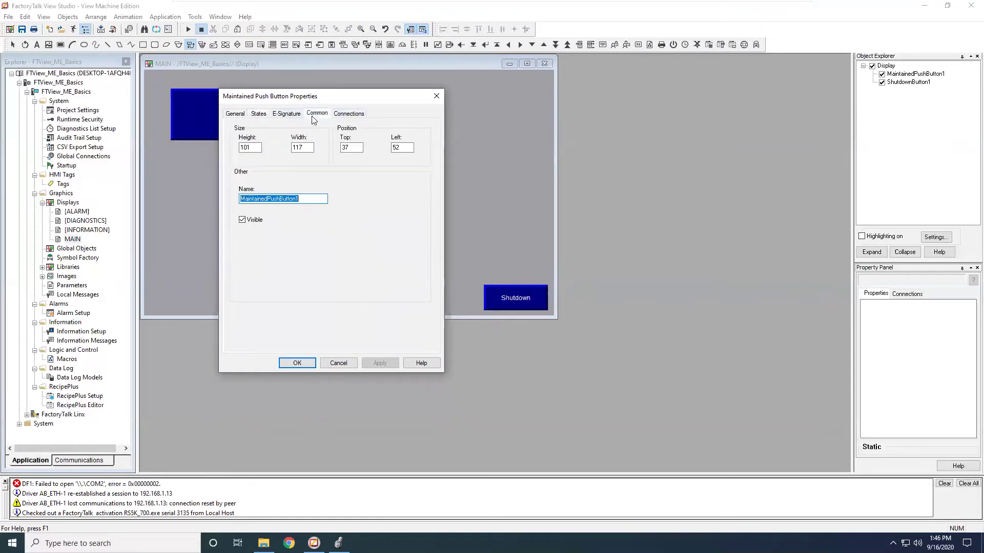
{"action": "left_click", "coordinate": [254, 147]}
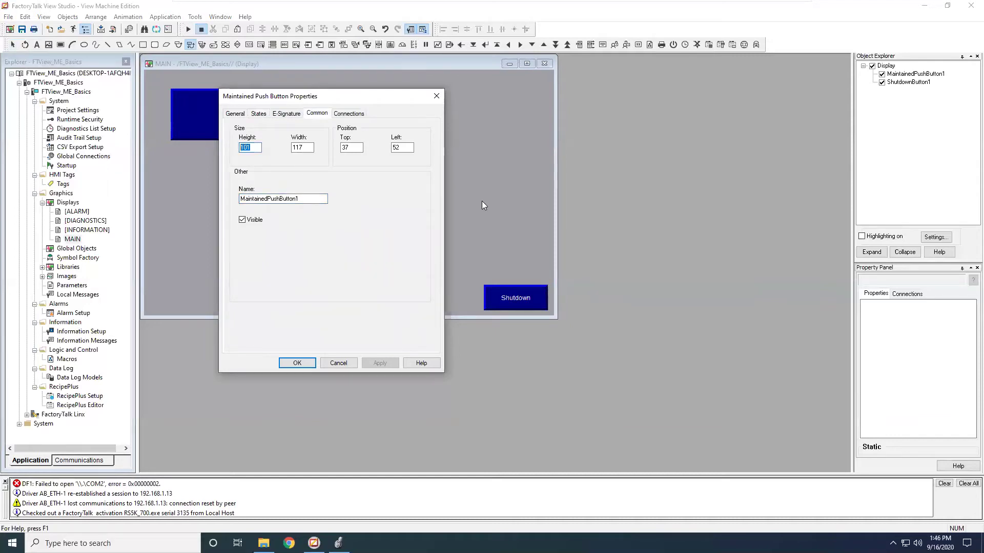
{"action": "key", "text": "BackSpace"}
{"action": "type", "text": "0"}
{"action": "key", "text": "Tab"}
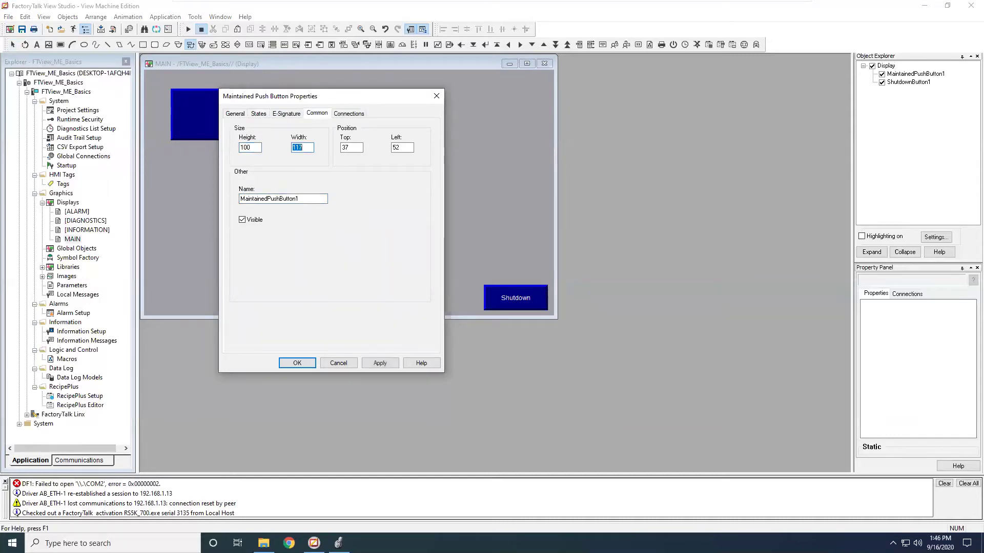
{"action": "type", "text": "100"}
{"action": "type", "text": "50"}
{"action": "key", "text": "Tab"}
{"action": "left_click", "coordinate": [258, 115]}
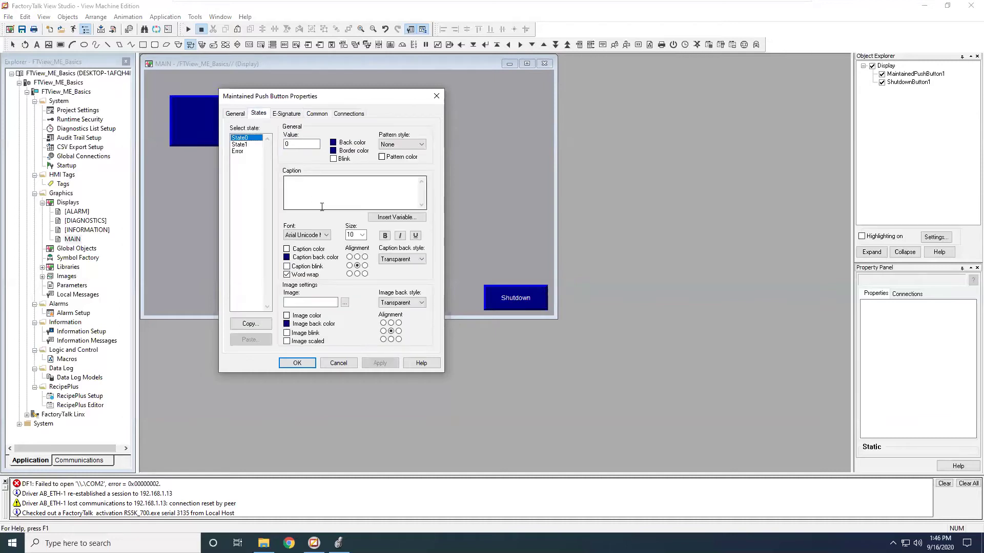
{"action": "left_click", "coordinate": [317, 114]}
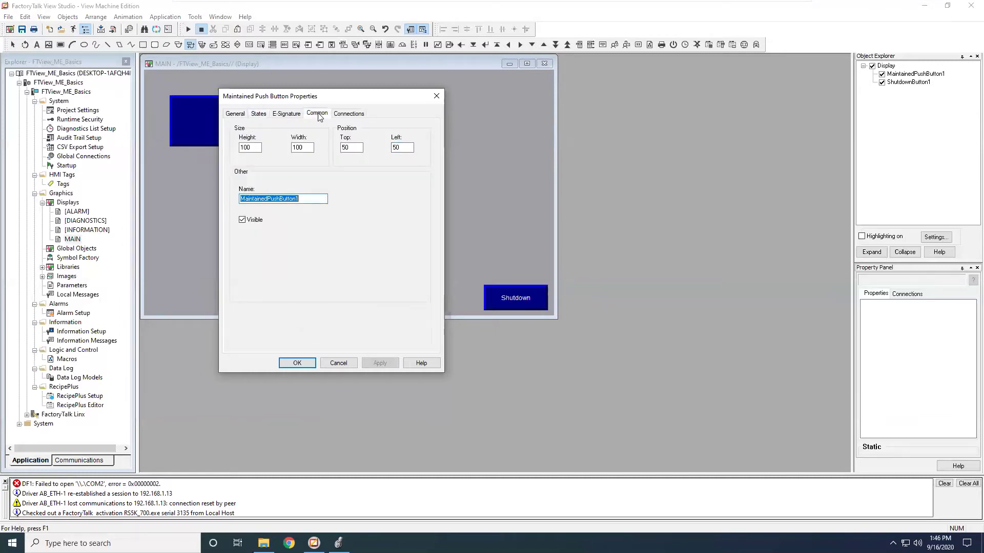
Step: Browse the available images for State0 of the push button and launch the symbol library
{"action": "left_click", "coordinate": [260, 114]}
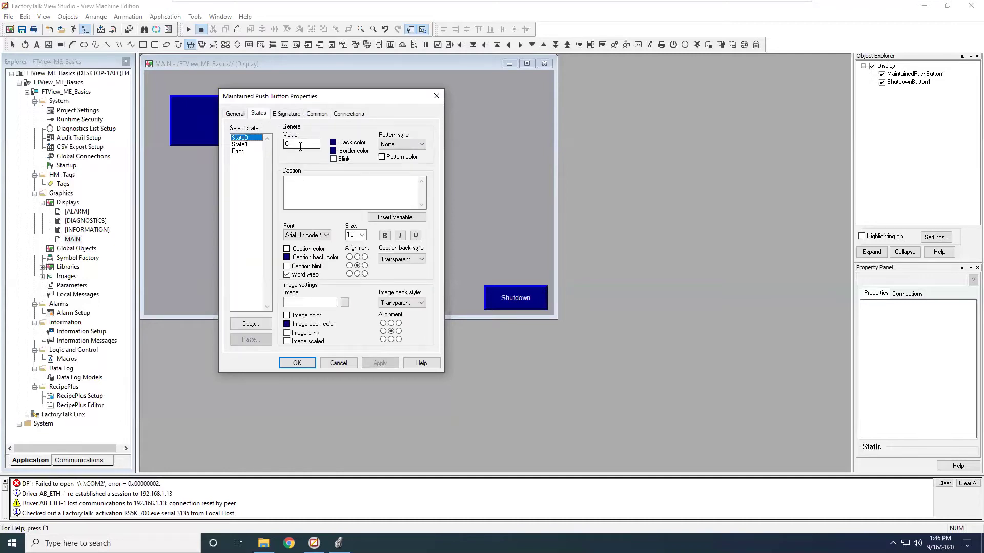
{"action": "left_click", "coordinate": [344, 302]}
{"action": "left_click", "coordinate": [299, 199]}
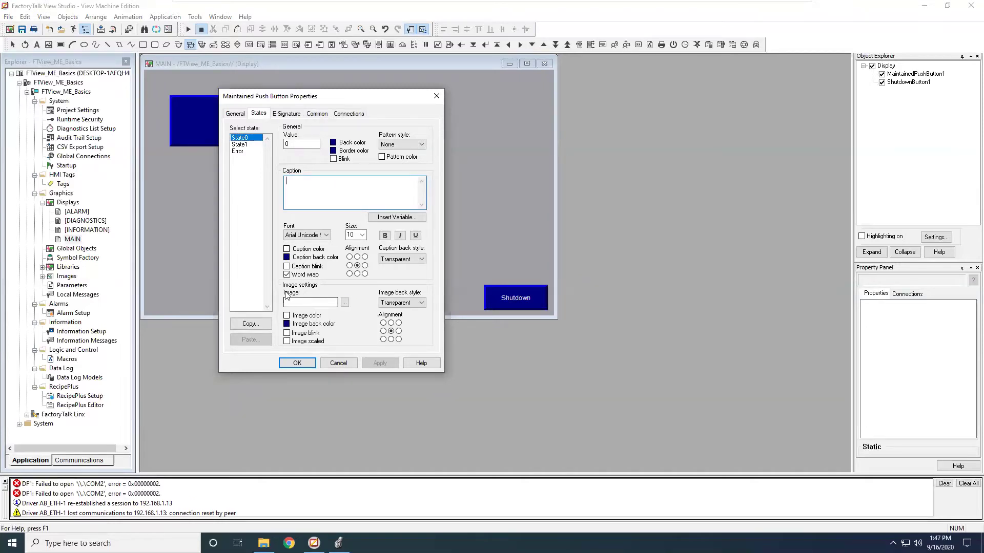
{"action": "left_click", "coordinate": [344, 304]}
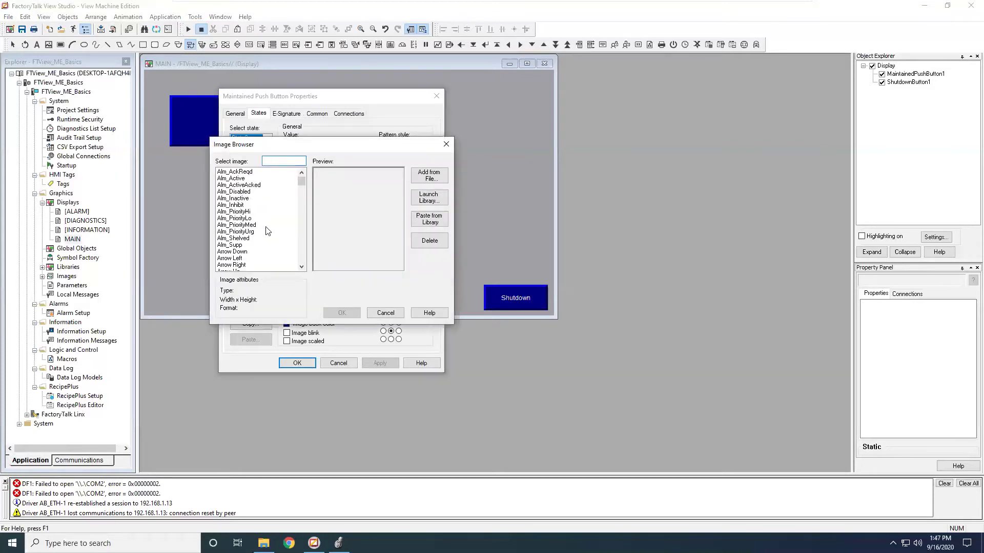
{"action": "scroll", "coordinate": [248, 201], "scroll_direction": "down", "scroll_amount": 10}
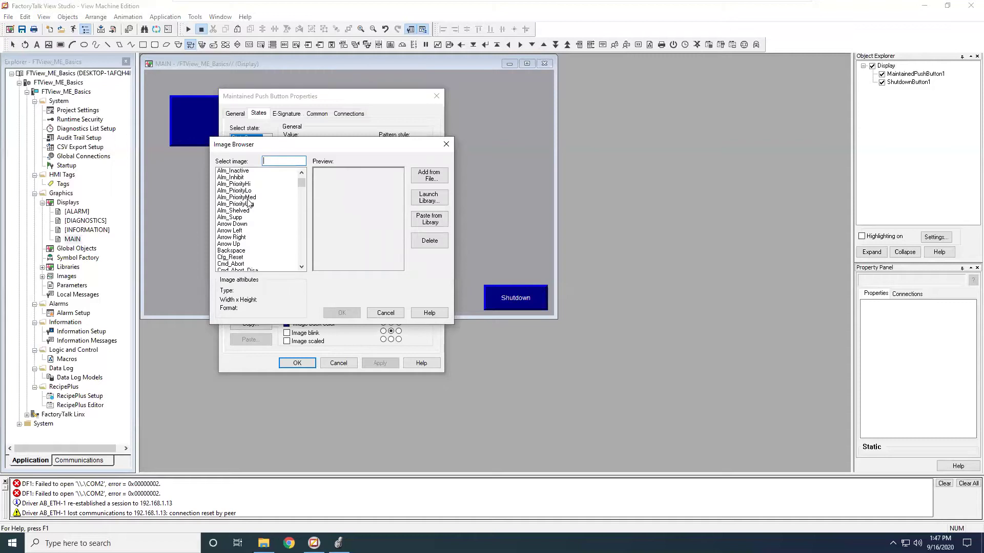
{"action": "scroll", "coordinate": [248, 201], "scroll_direction": "down", "scroll_amount": 20}
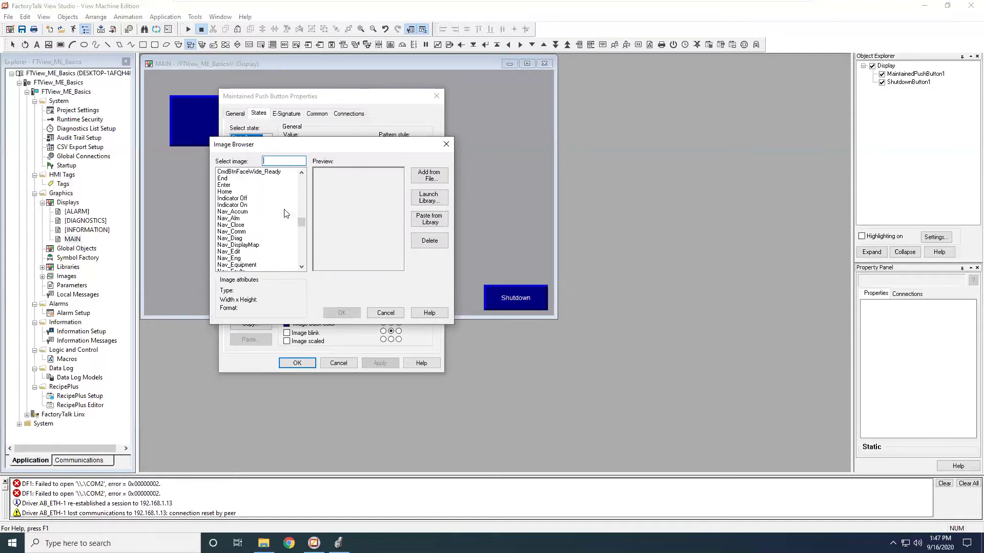
{"action": "scroll", "coordinate": [281, 215], "scroll_direction": "down", "scroll_amount": 15}
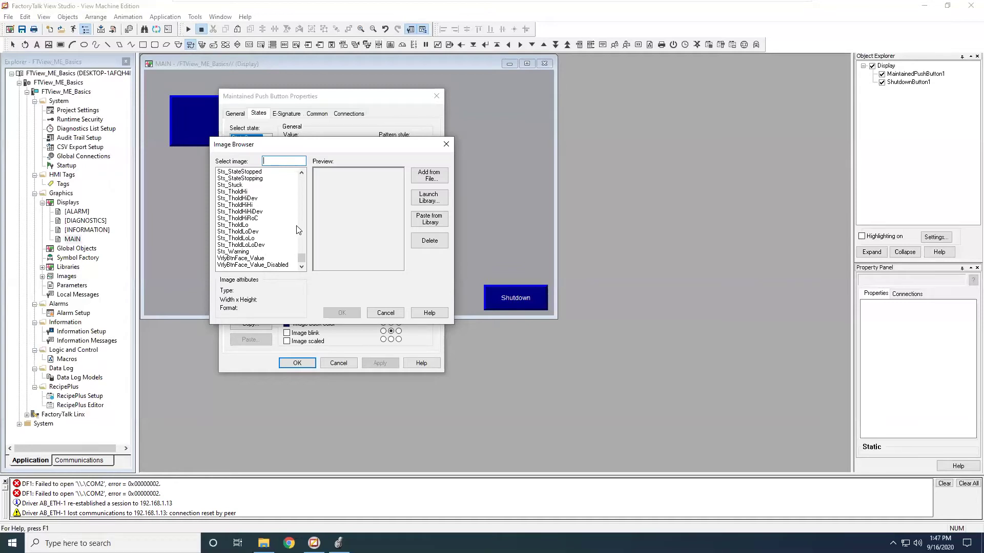
{"action": "left_click", "coordinate": [435, 200]}
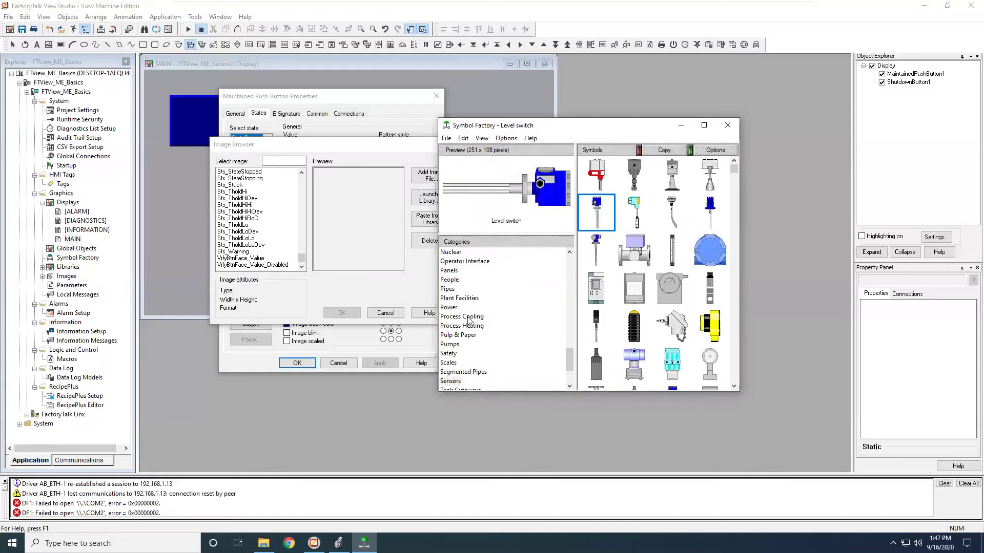
Step: Show the Gadget Switches 1 category in Symbol Factory and select the Selector switch (Left) symbol
{"action": "scroll", "coordinate": [461, 285], "scroll_direction": "up", "scroll_amount": 5}
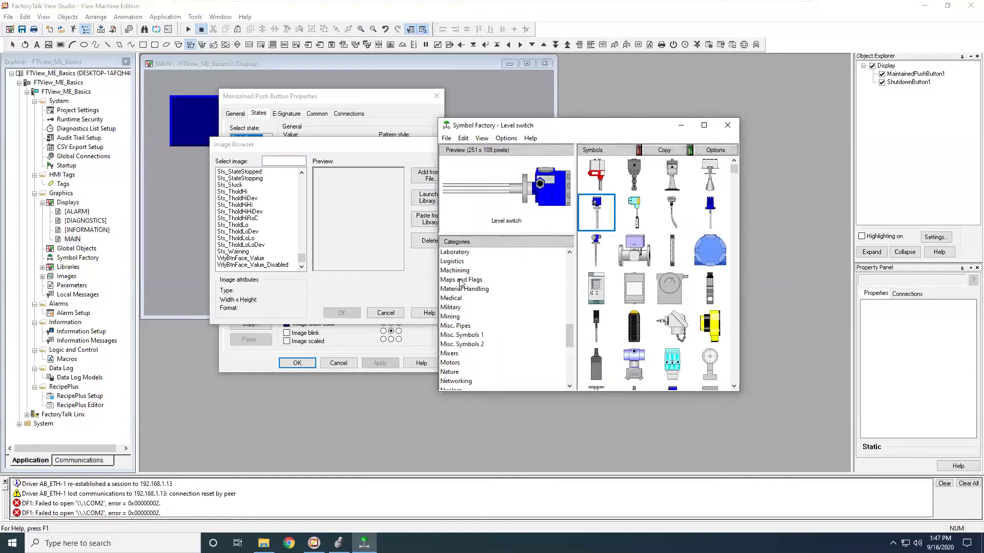
{"action": "scroll", "coordinate": [471, 271], "scroll_direction": "down", "scroll_amount": 3}
{"action": "scroll", "coordinate": [471, 270], "scroll_direction": "down", "scroll_amount": 4}
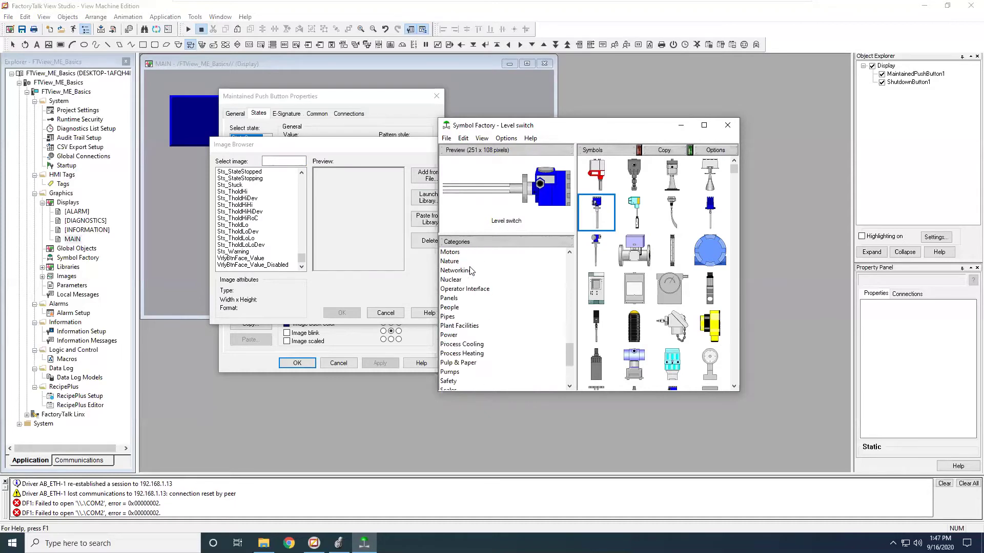
{"action": "scroll", "coordinate": [471, 271], "scroll_direction": "up", "scroll_amount": 12}
{"action": "left_click", "coordinate": [476, 281]}
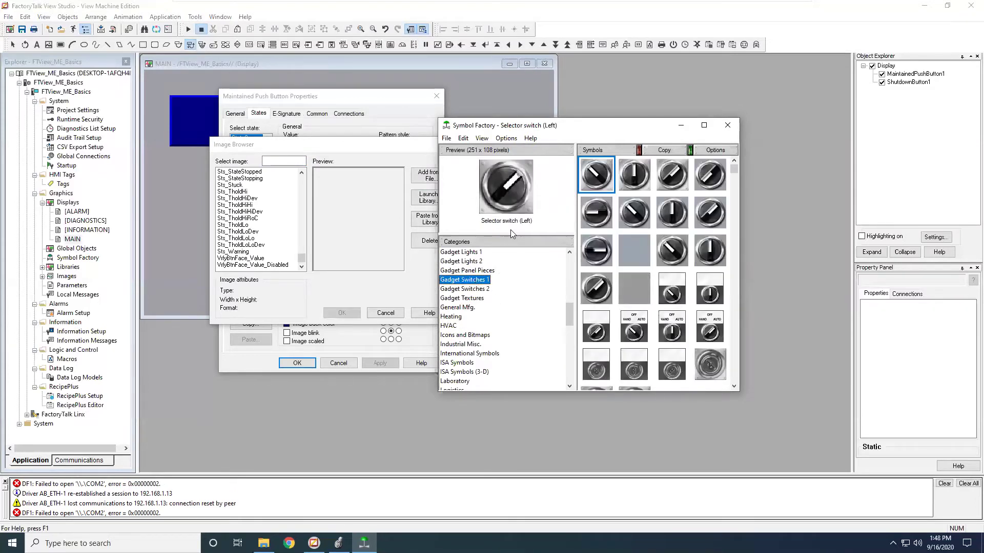
{"action": "left_click", "coordinate": [669, 248]}
{"action": "left_click", "coordinate": [600, 172]}
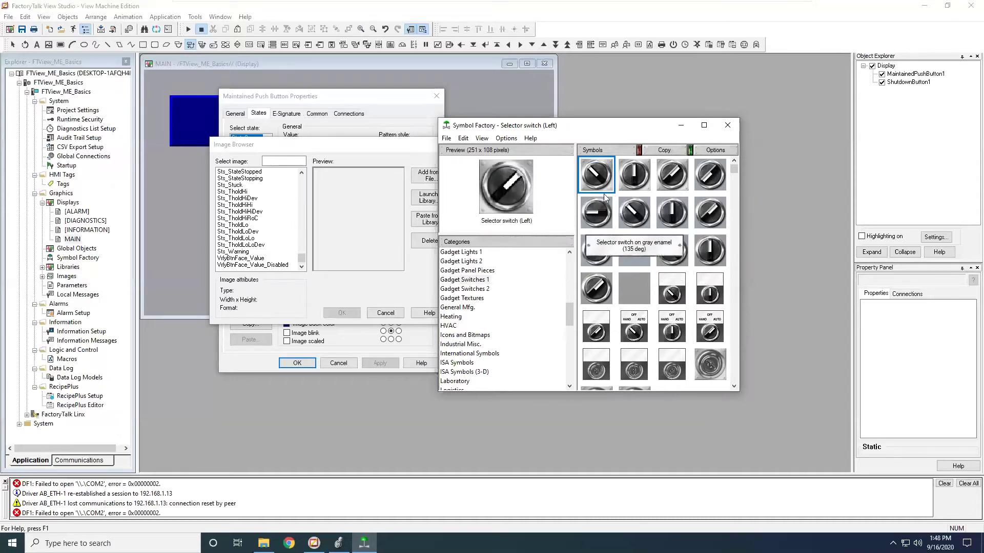
{"action": "left_click", "coordinate": [677, 173]}
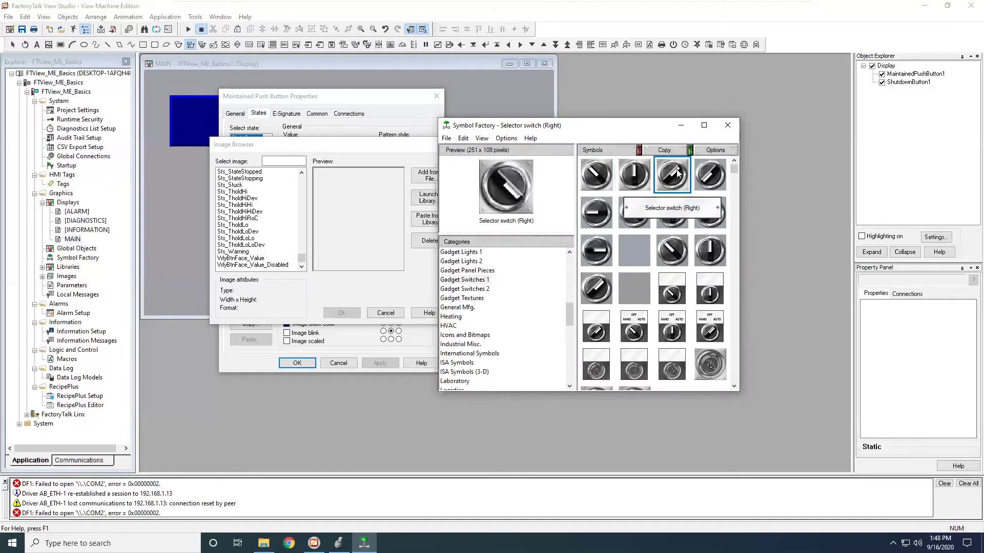
{"action": "double_click", "coordinate": [677, 173]}
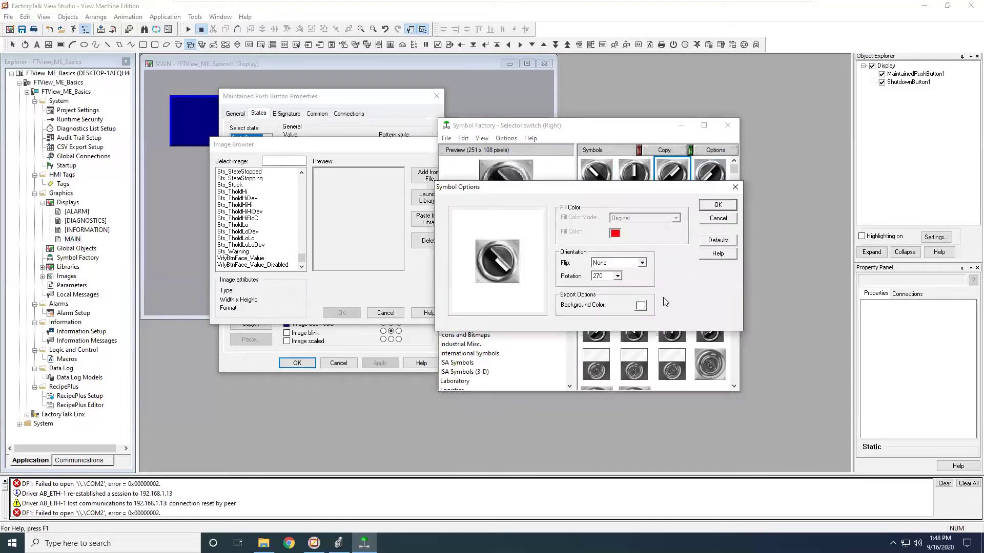
{"action": "left_click", "coordinate": [718, 219]}
Step: Set the Selector switch (Left) symbol's orientation to no flip and a rotation of 0
{"action": "left_click", "coordinate": [598, 182]}
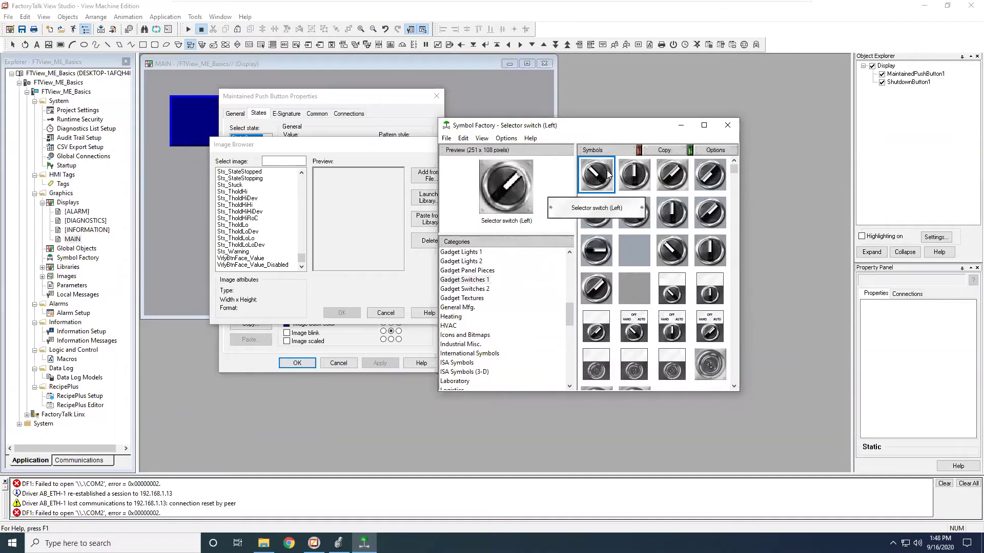
{"action": "left_click", "coordinate": [715, 151]}
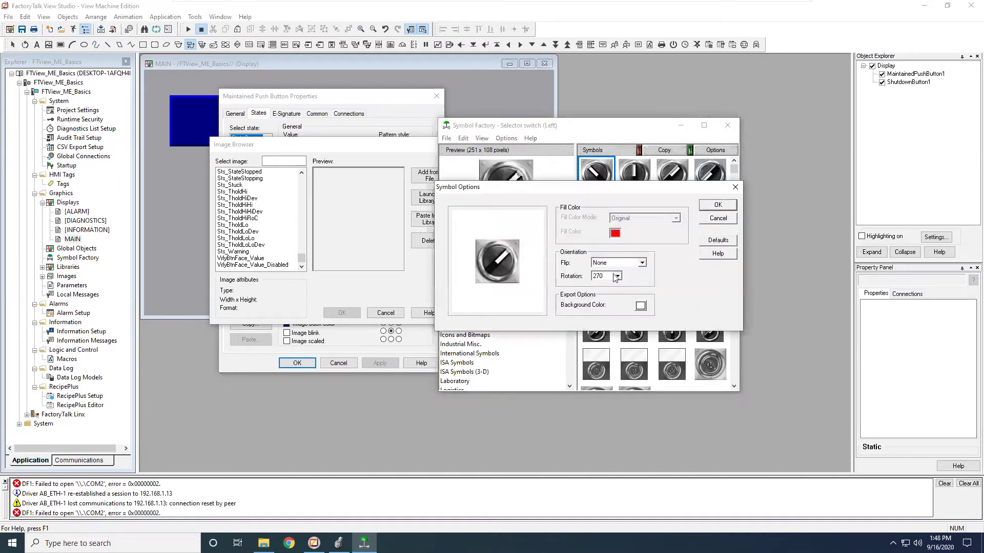
{"action": "left_click", "coordinate": [642, 262]}
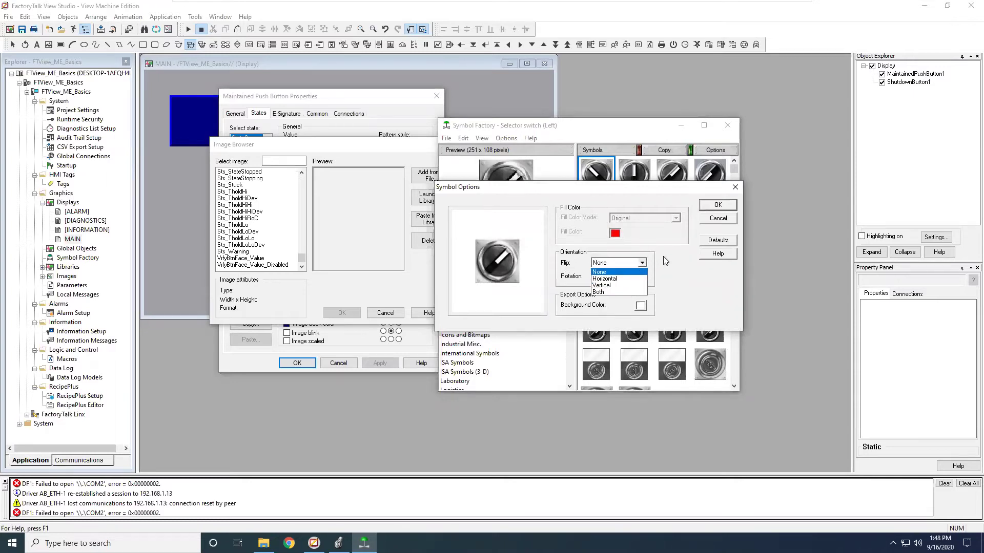
{"action": "left_click", "coordinate": [609, 272]}
{"action": "left_click", "coordinate": [617, 276]}
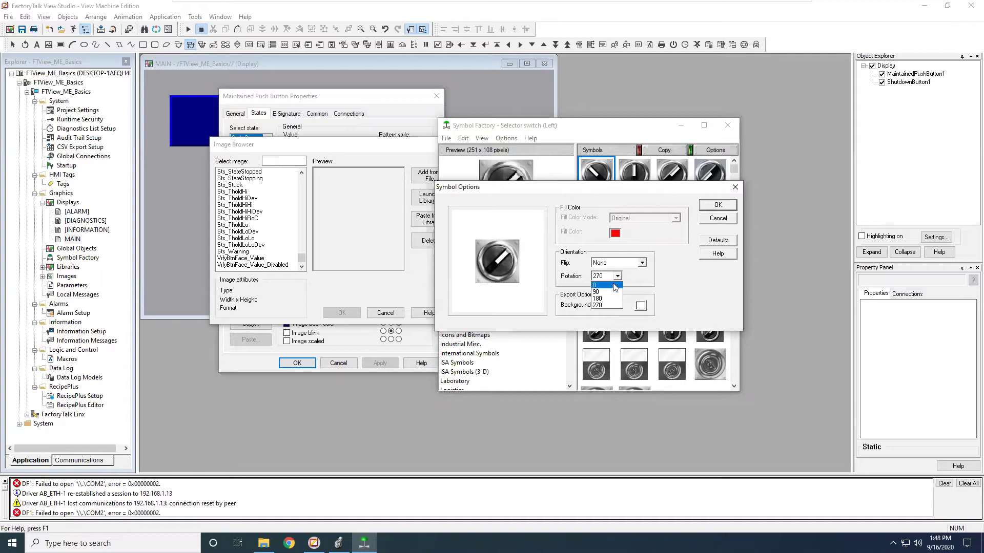
{"action": "left_click", "coordinate": [615, 286]}
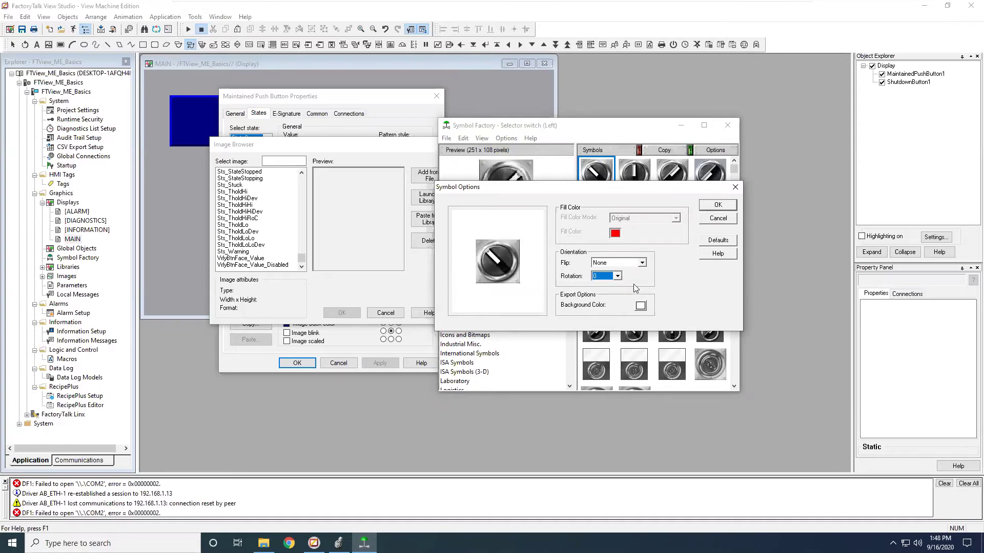
{"action": "left_click", "coordinate": [717, 206]}
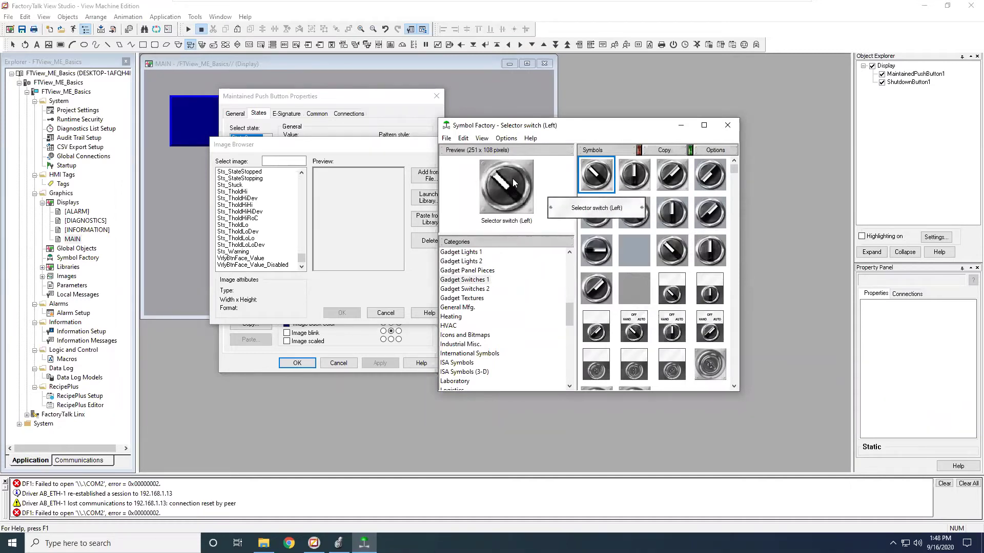
Step: Copy the symbol into the image browser as Selector switch (Left) and apply it as the State0 image
{"action": "left_click", "coordinate": [661, 151]}
{"action": "left_click", "coordinate": [428, 219]}
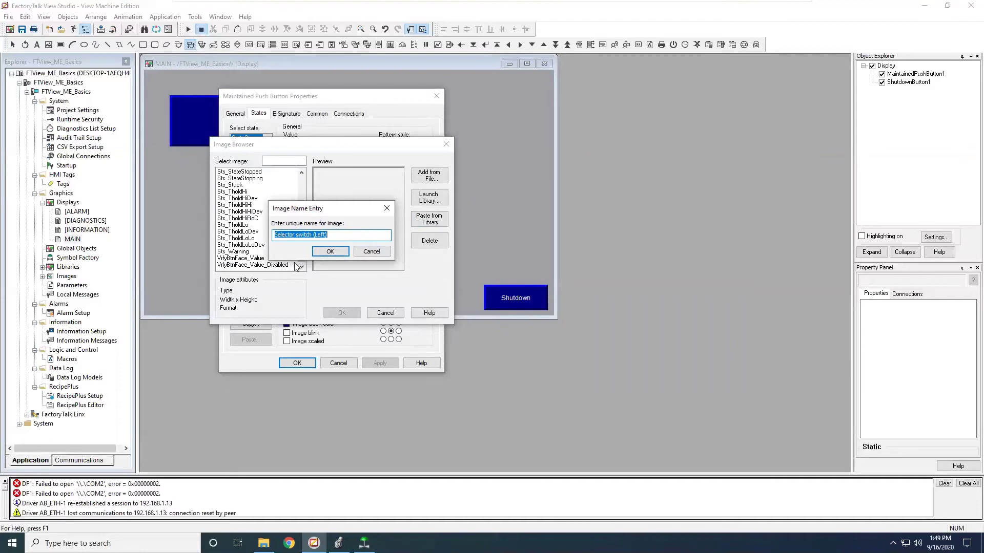
{"action": "left_click", "coordinate": [331, 251]}
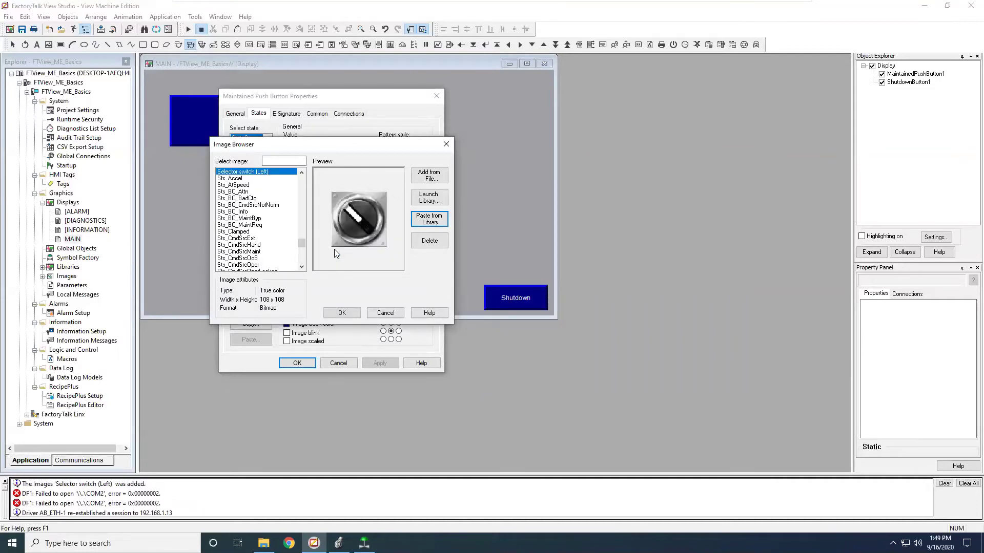
{"action": "left_click", "coordinate": [342, 313]}
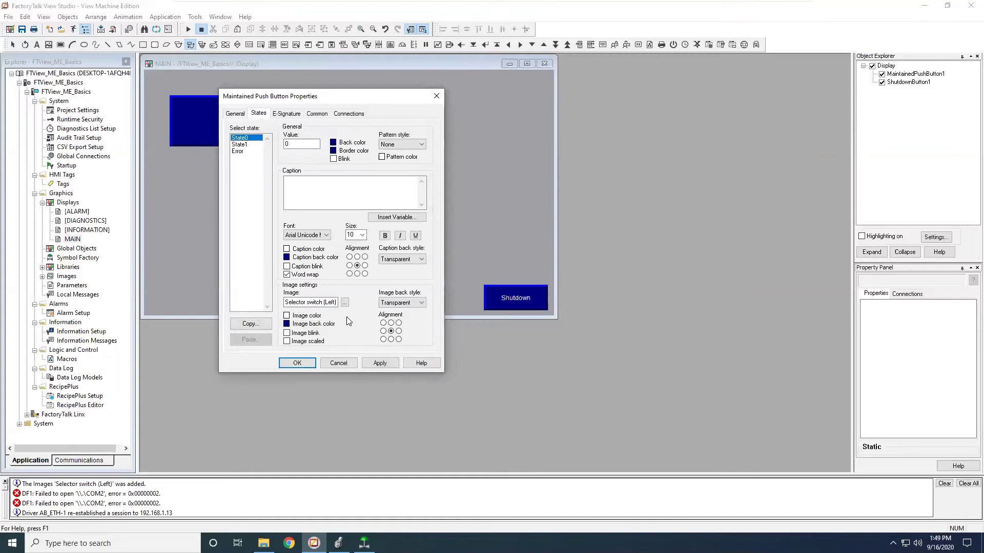
{"action": "left_click", "coordinate": [387, 363]}
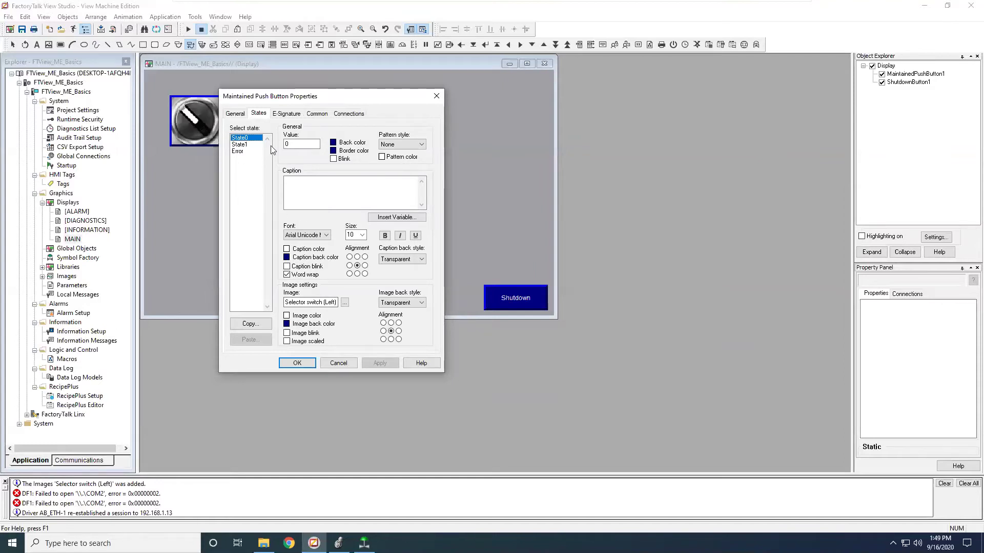
Step: Try turning off the push button's Border uses back color option, and restore it
{"action": "left_click", "coordinate": [239, 114]}
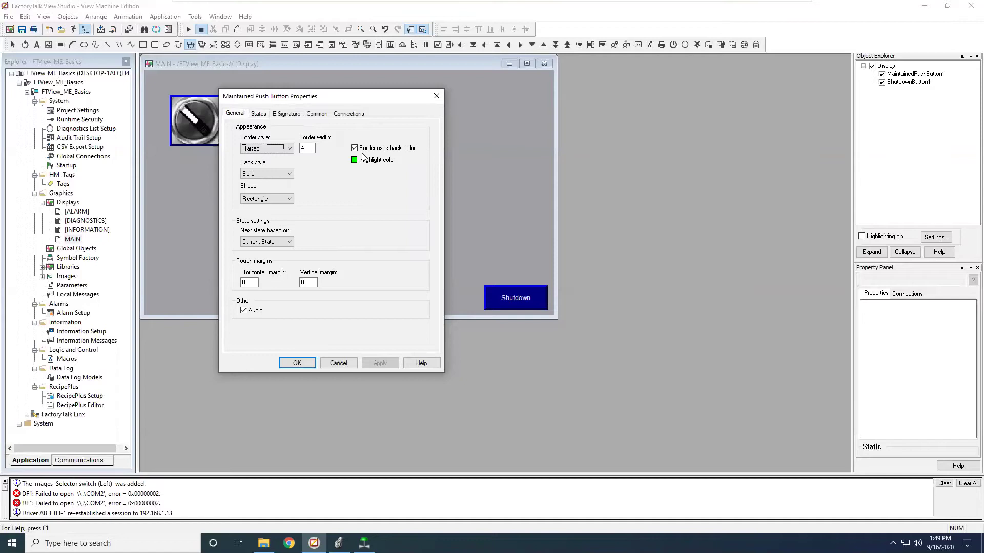
{"action": "left_click", "coordinate": [354, 148]}
{"action": "left_click", "coordinate": [381, 362]}
{"action": "left_click", "coordinate": [354, 149]}
Step: Keep State0's pattern style at None and set its back color to medium gray
{"action": "left_click", "coordinate": [258, 114]}
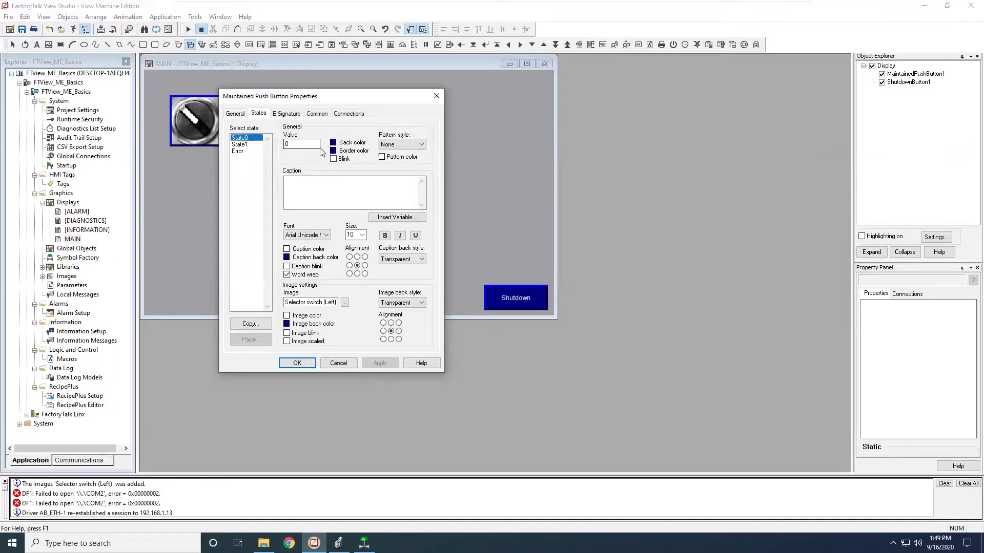
{"action": "left_click", "coordinate": [407, 144]}
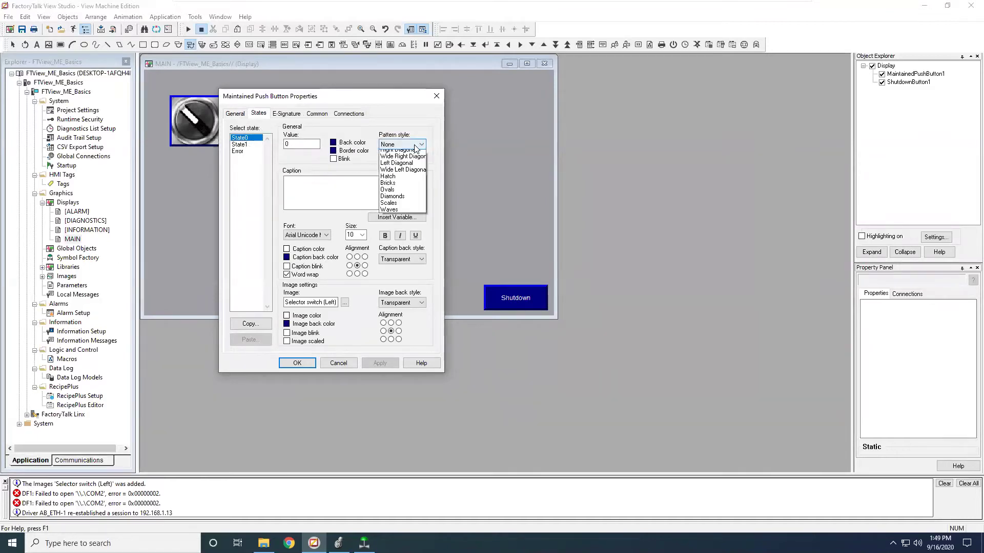
{"action": "left_click", "coordinate": [414, 144]}
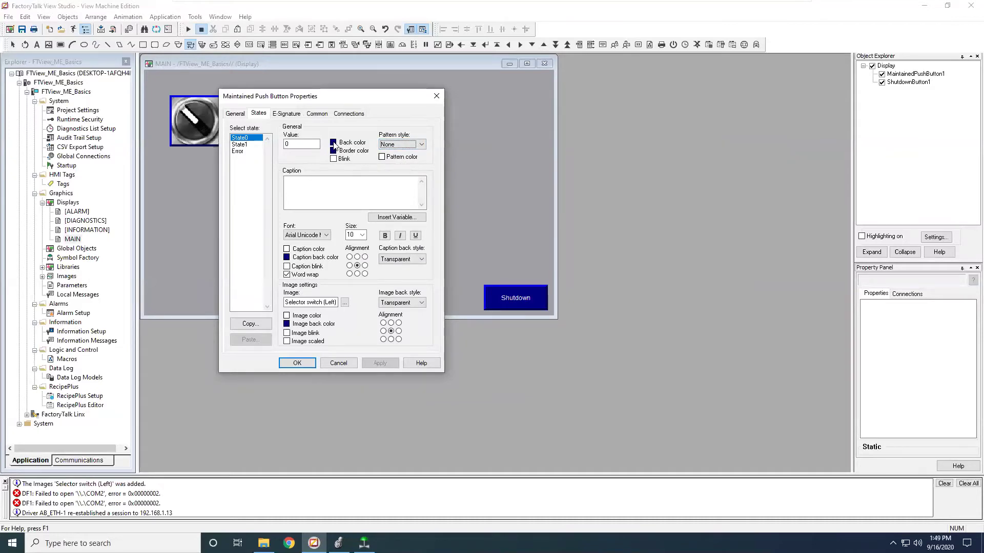
{"action": "left_click", "coordinate": [334, 143]}
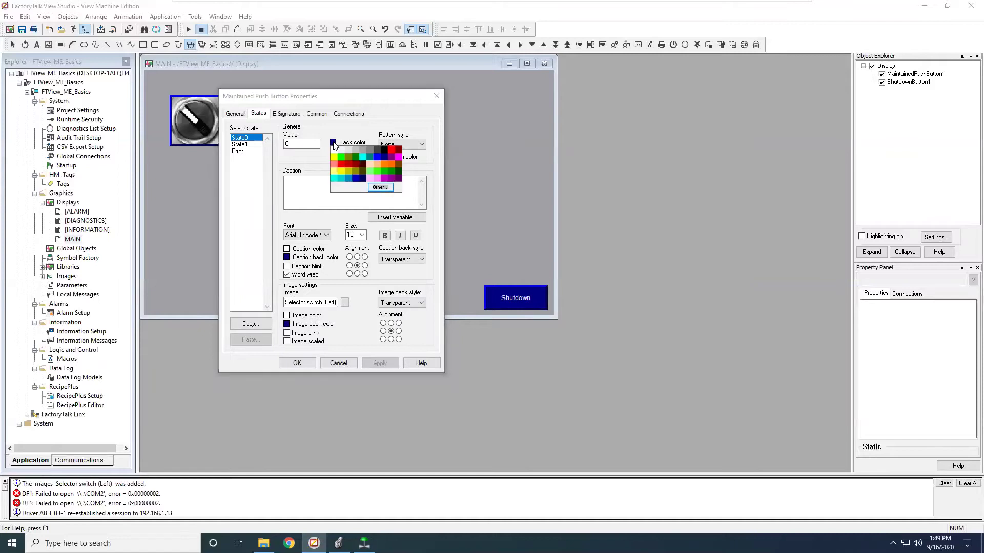
{"action": "left_click", "coordinate": [361, 149]}
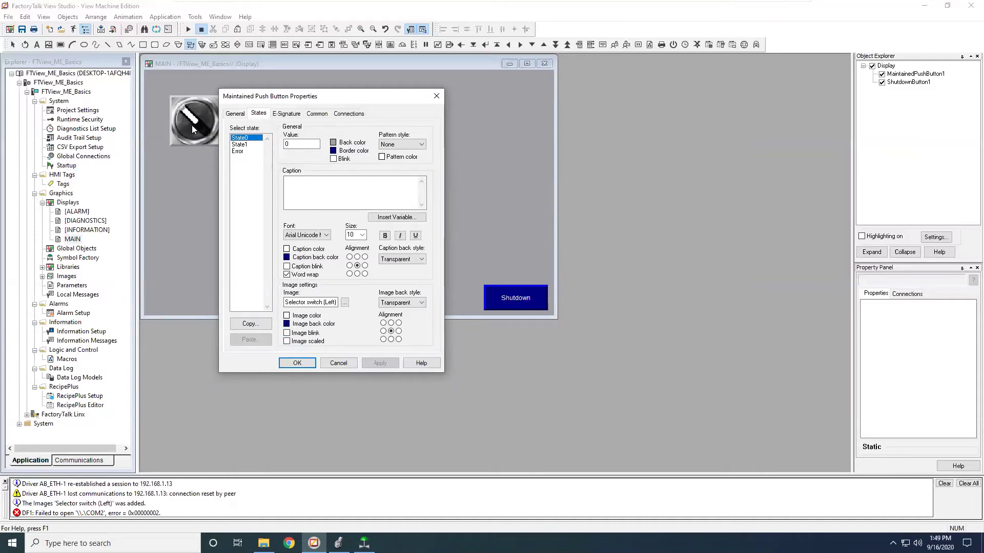
Step: Compare State0's switch image with scaling on and off, and keep image scaling enabled
{"action": "left_click", "coordinate": [286, 341]}
{"action": "left_click", "coordinate": [379, 362]}
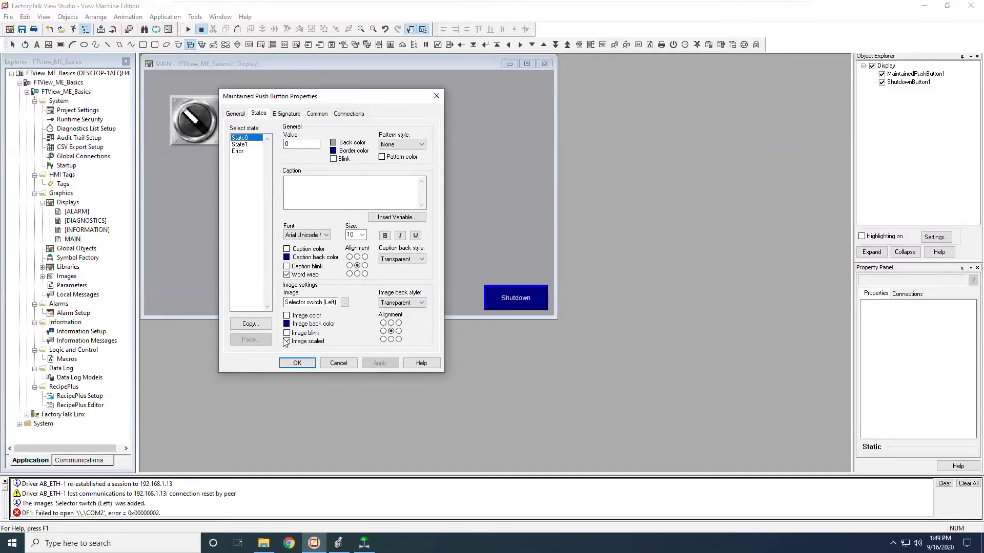
{"action": "left_click", "coordinate": [286, 341]}
{"action": "left_click", "coordinate": [369, 362]}
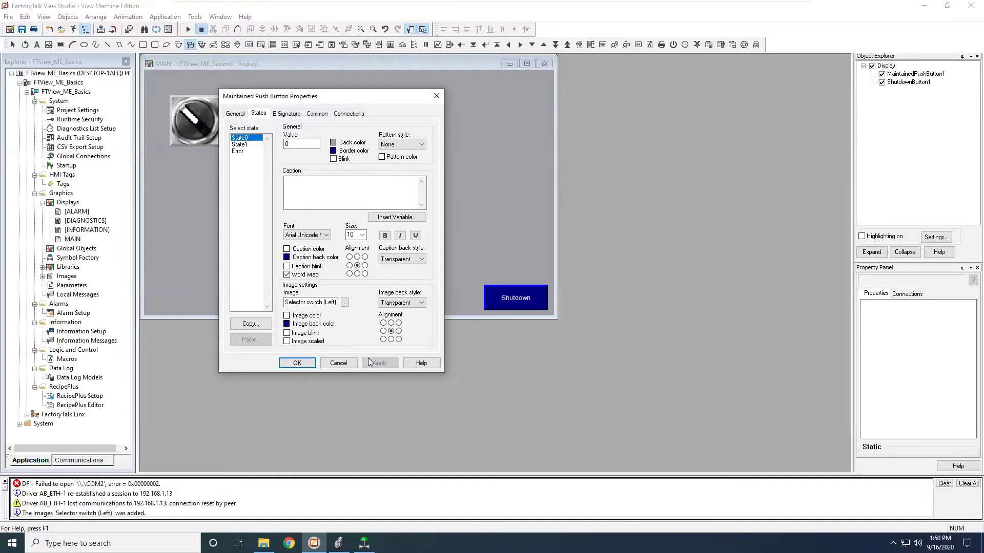
{"action": "left_click", "coordinate": [287, 341]}
{"action": "left_click", "coordinate": [380, 362]}
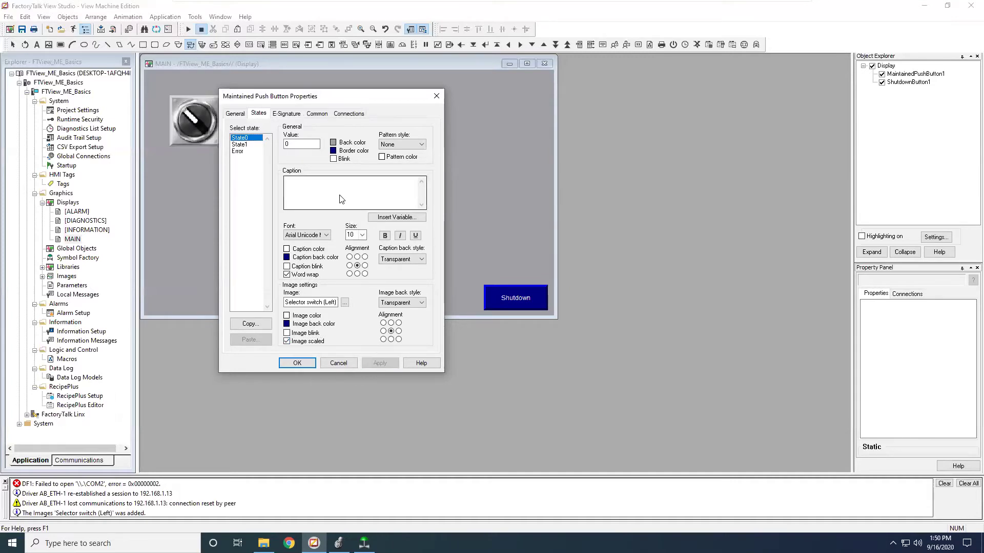
Step: Import the Selector switch (Right) symbol from the library under that name and assign it as the State1 image
{"action": "left_click", "coordinate": [245, 145]}
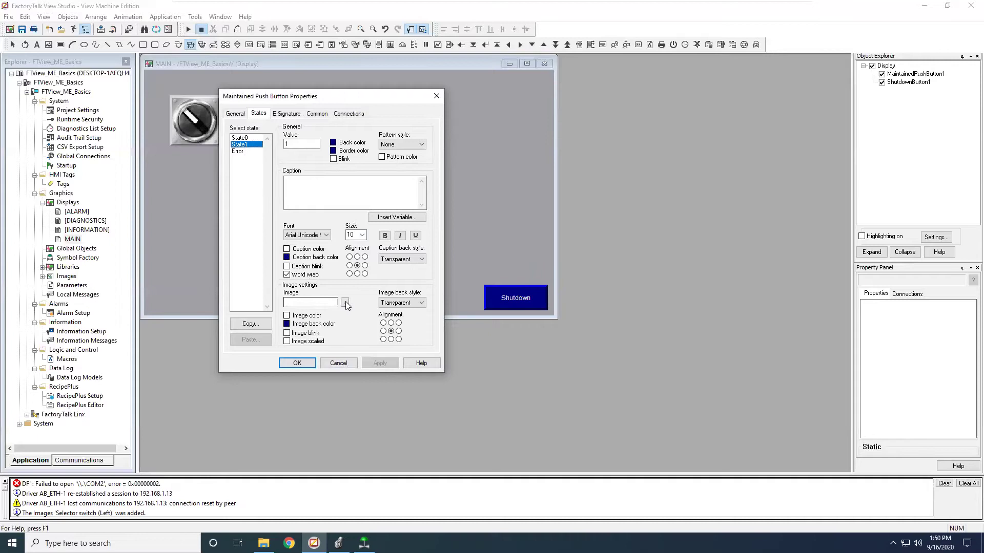
{"action": "left_click", "coordinate": [345, 303]}
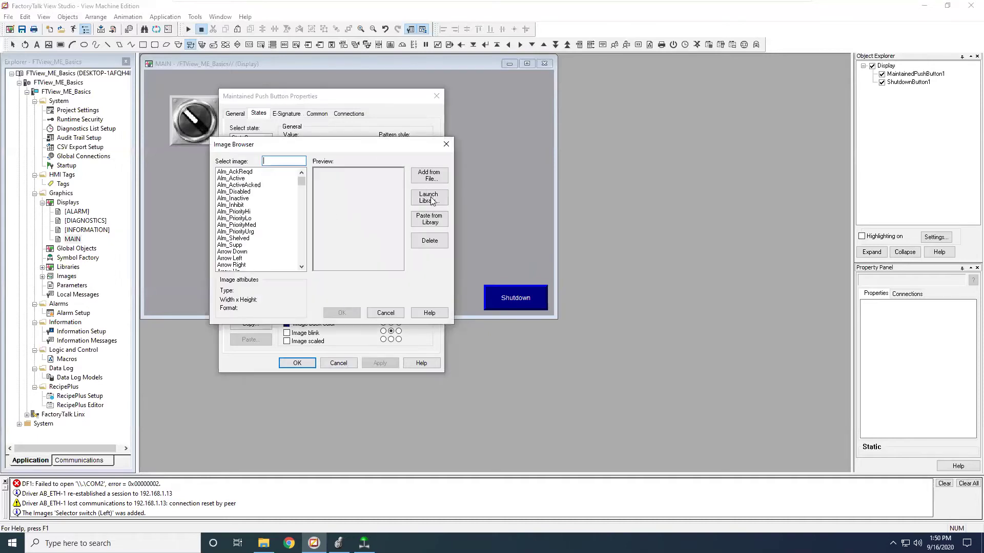
{"action": "left_click", "coordinate": [428, 197]}
{"action": "left_click", "coordinate": [680, 173]}
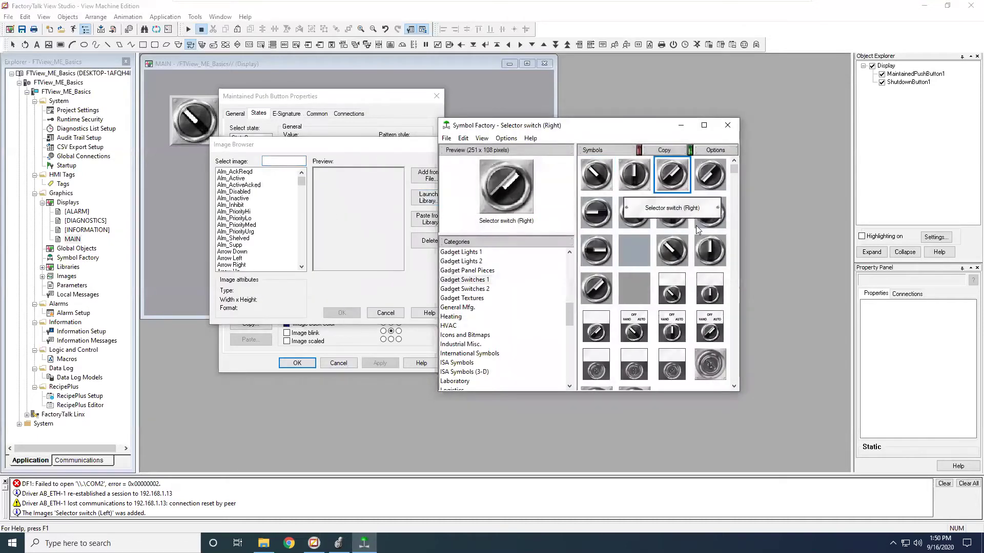
{"action": "left_click", "coordinate": [665, 150]}
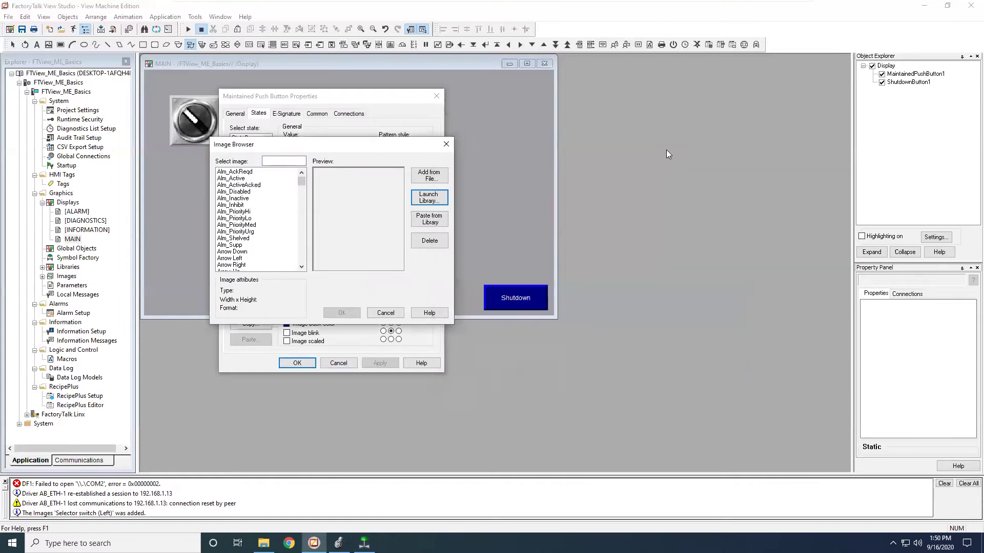
{"action": "left_click", "coordinate": [433, 224]}
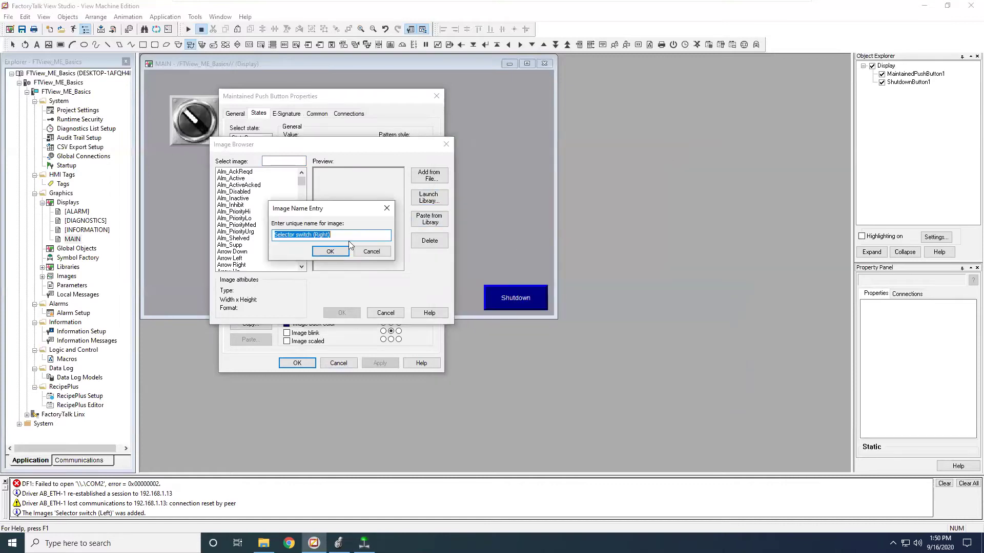
{"action": "left_click", "coordinate": [336, 251]}
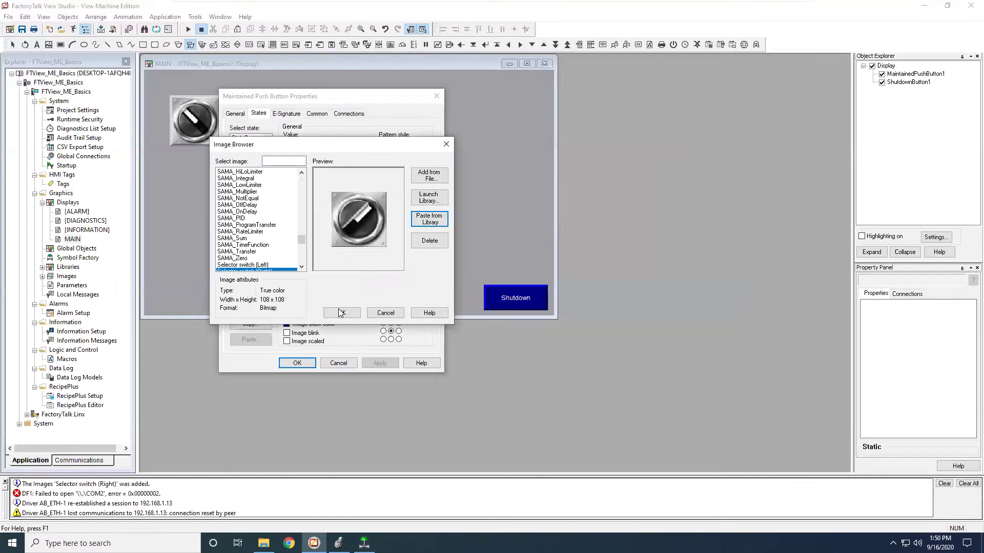
{"action": "left_click", "coordinate": [341, 313]}
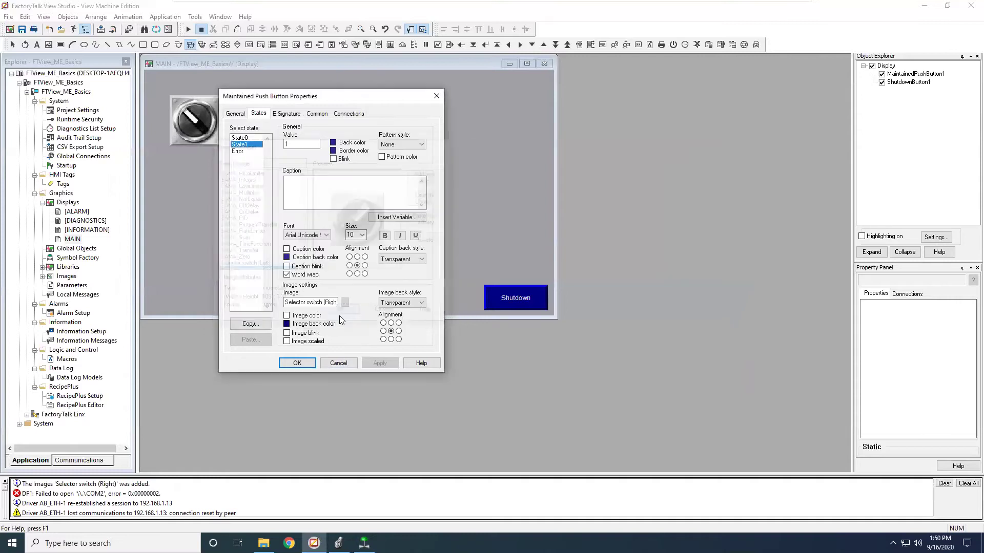
Step: Set State1's border color to gray and accept the push button's properties
{"action": "left_click", "coordinate": [333, 150]}
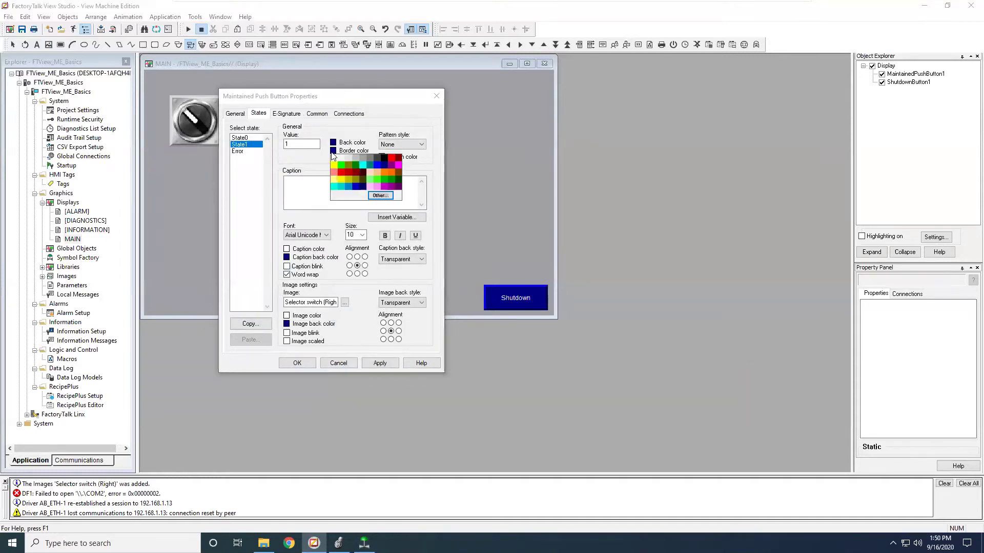
{"action": "left_click", "coordinate": [361, 160]}
{"action": "key", "text": "Return"}
Step: Check which tags can be browsed for the push button's Value connection, and leave the connection unassigned
{"action": "left_click", "coordinate": [193, 119]}
{"action": "right_click", "coordinate": [193, 119]}
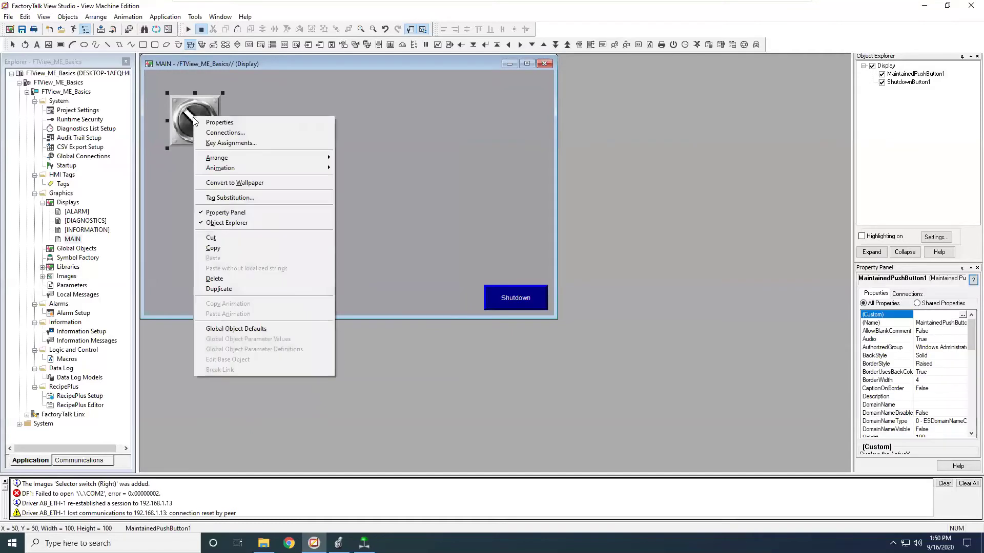
{"action": "left_click", "coordinate": [221, 133]}
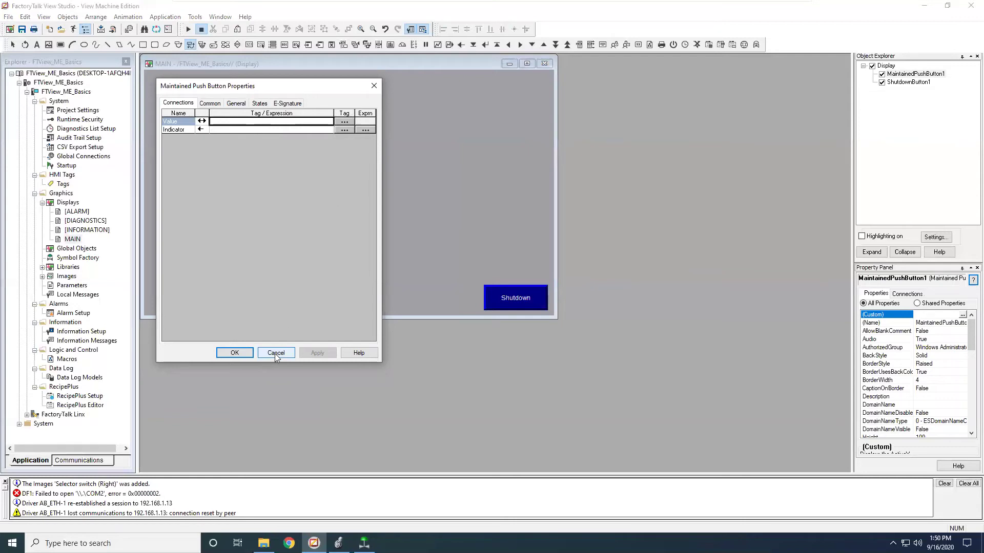
{"action": "left_click", "coordinate": [344, 122]}
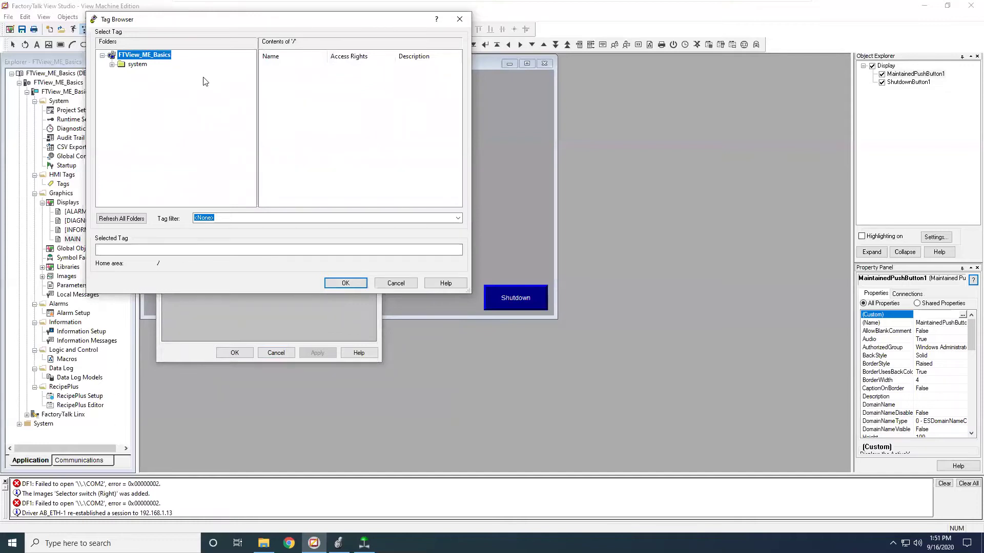
{"action": "left_click", "coordinate": [399, 283]}
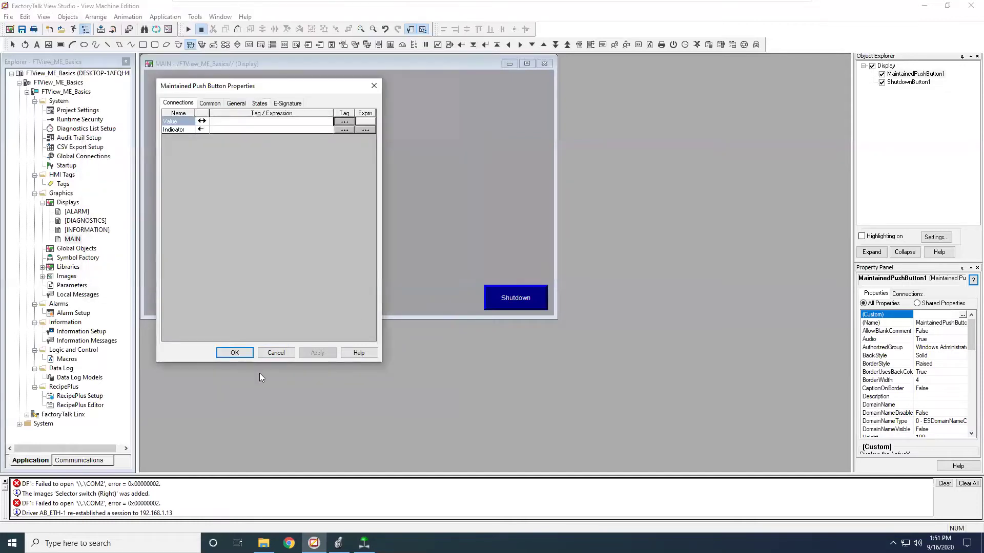
{"action": "left_click", "coordinate": [274, 354]}
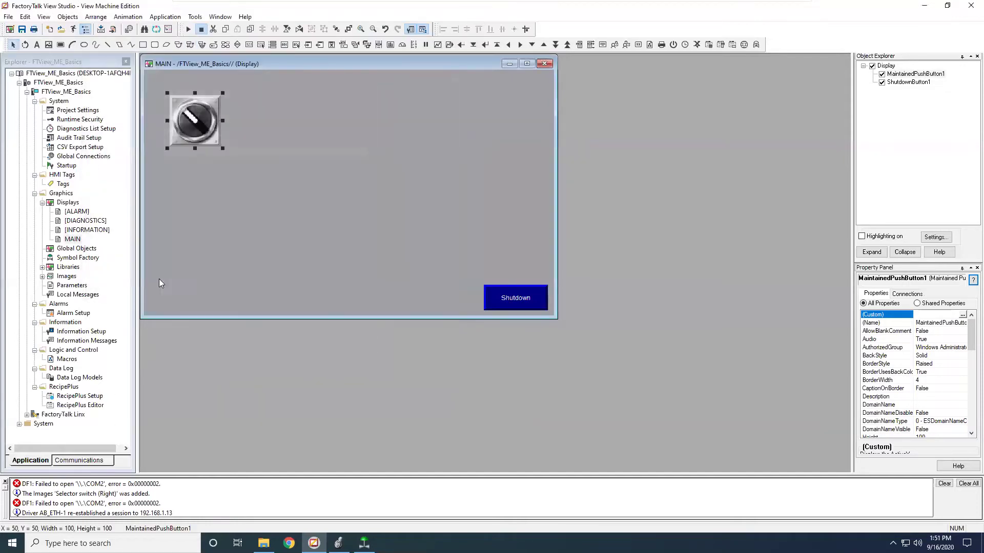
Step: Inspect the HMI tag database, try browsing for a device address, and close the tag editor
{"action": "left_click", "coordinate": [64, 185]}
{"action": "double_click", "coordinate": [64, 184]}
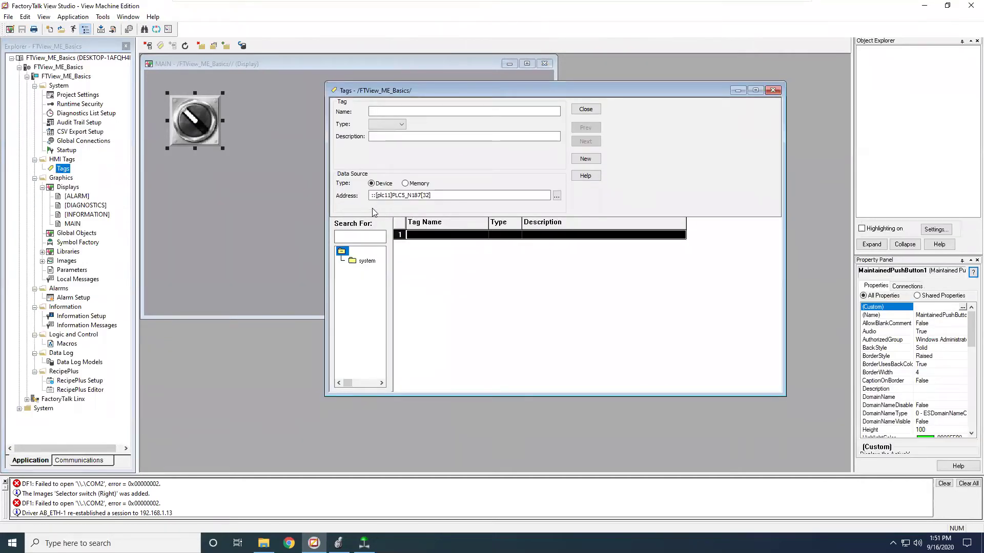
{"action": "left_click", "coordinate": [557, 196]}
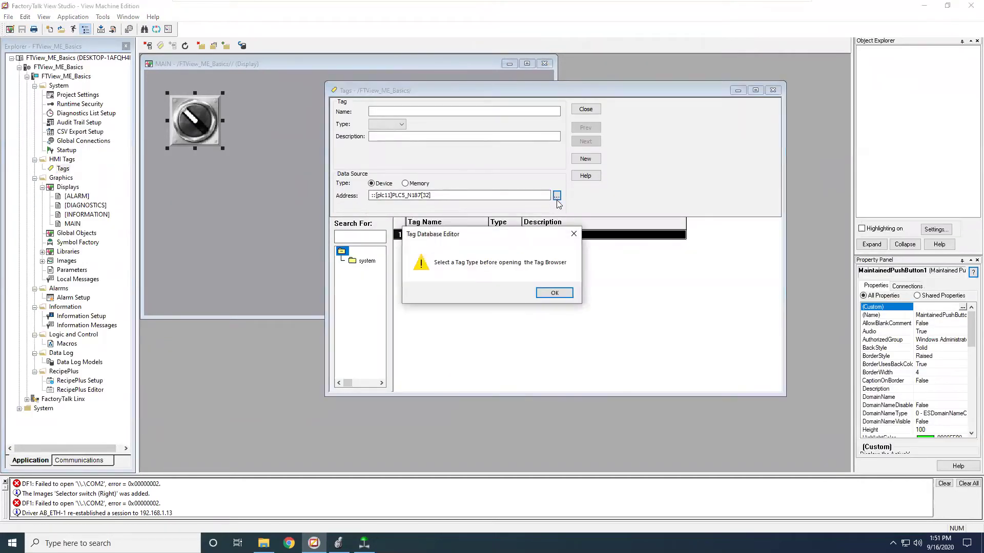
{"action": "left_click", "coordinate": [552, 294]}
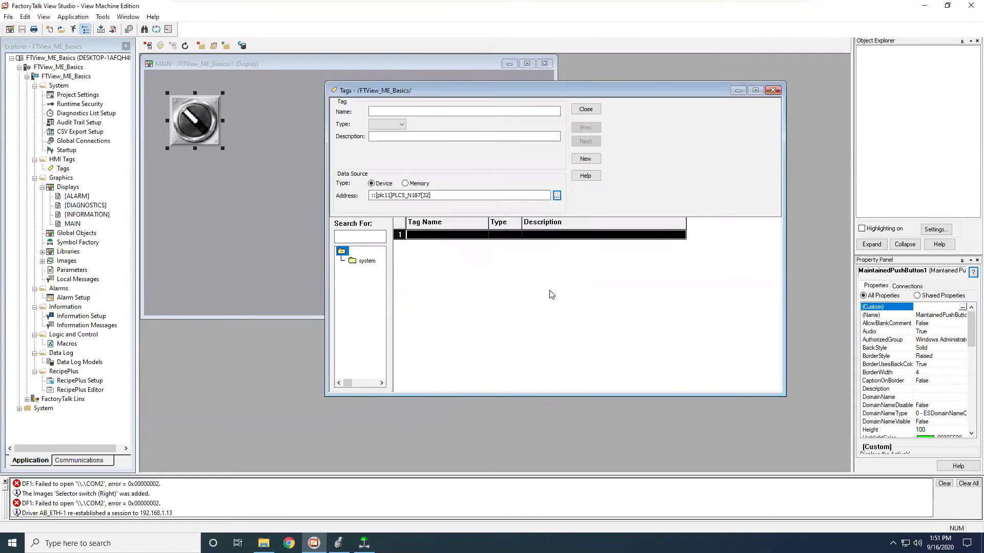
{"action": "left_click", "coordinate": [593, 111]}
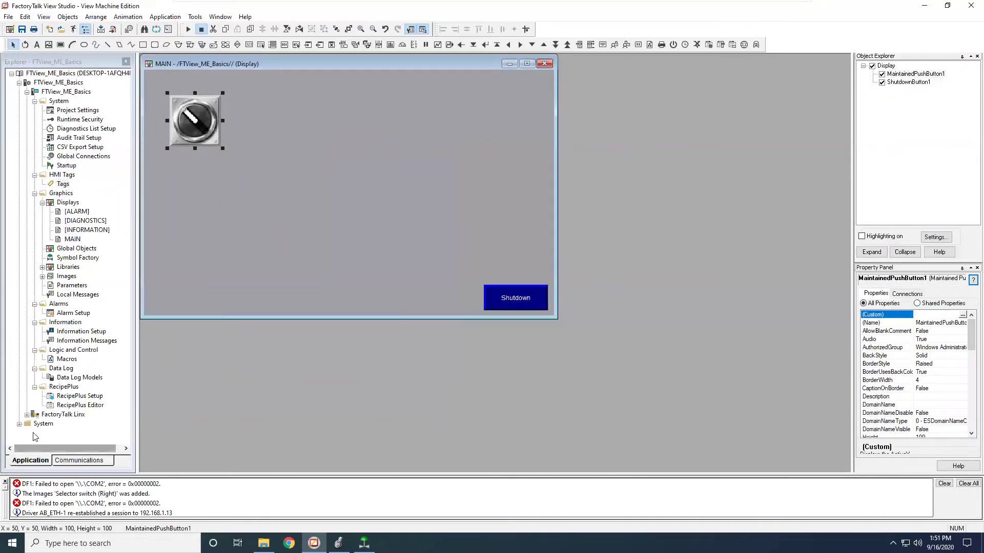
Step: Open the FactoryTalk Linx communication setup and create a new runtime configuration
{"action": "left_click", "coordinate": [27, 415]}
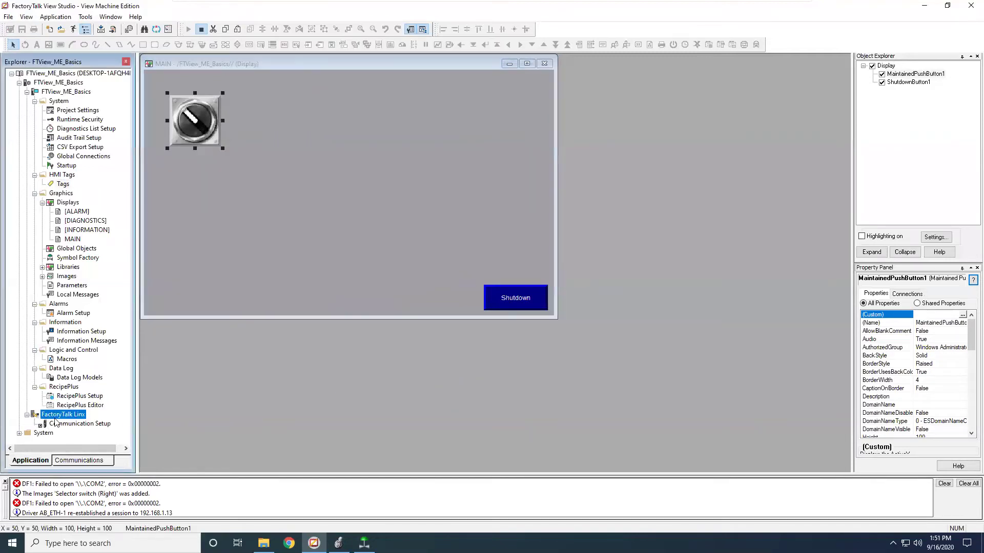
{"action": "double_click", "coordinate": [65, 424]}
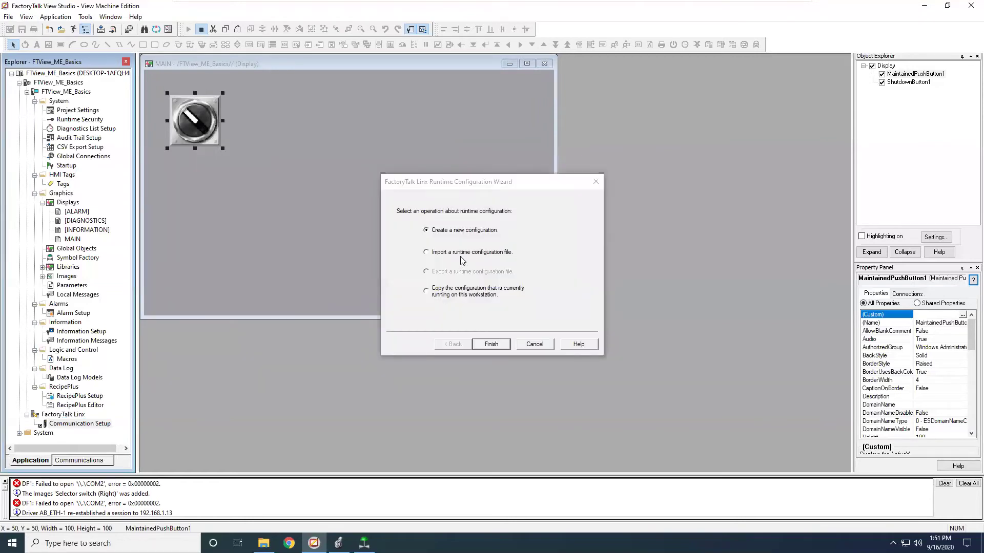
{"action": "left_click", "coordinate": [489, 346]}
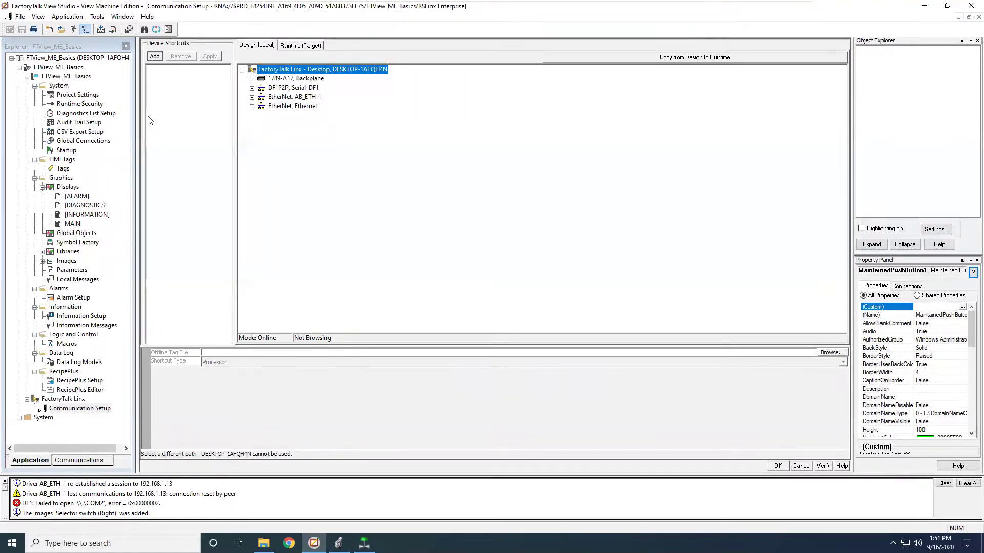
Step: Add a device shortcut named PLC and select the 5069-L340ERM controller at 192.168.1.13 under AB_ETH-1 as its path
{"action": "left_click", "coordinate": [157, 58]}
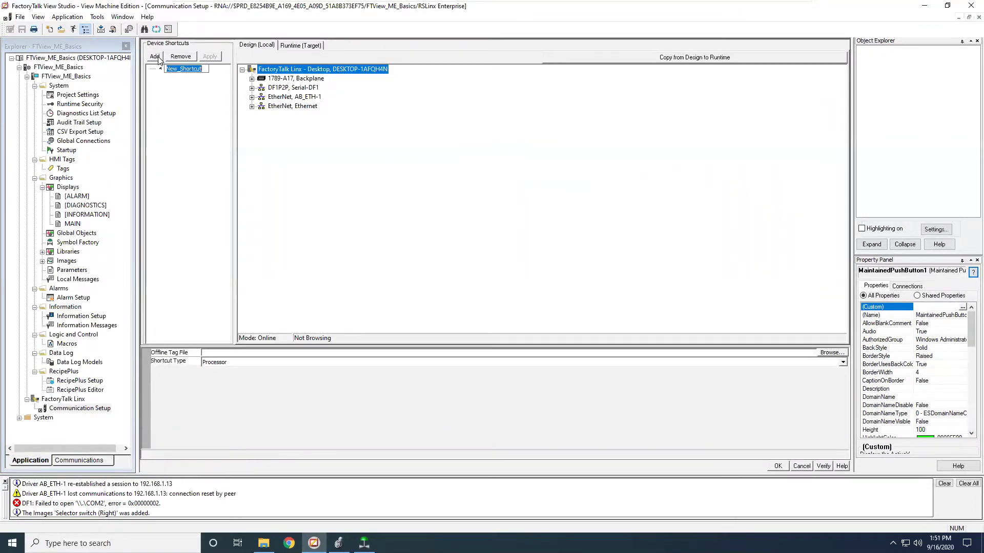
{"action": "type", "text": "PLC"}
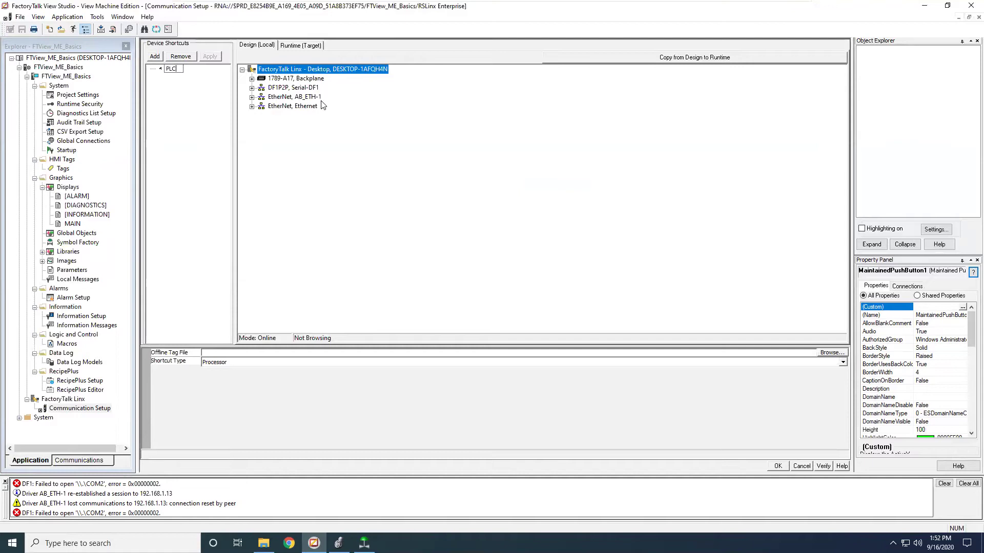
{"action": "left_click", "coordinate": [252, 97]}
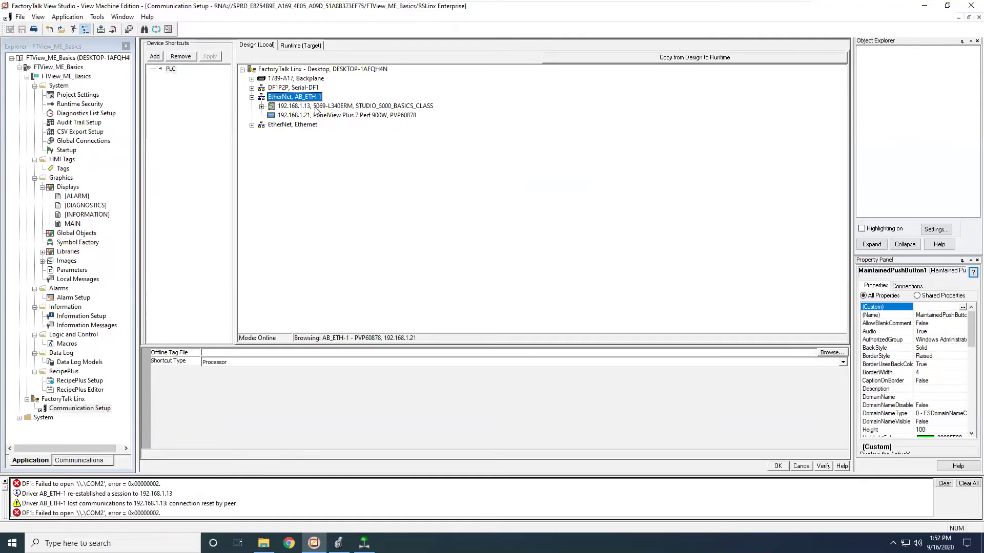
{"action": "left_click", "coordinate": [315, 107]}
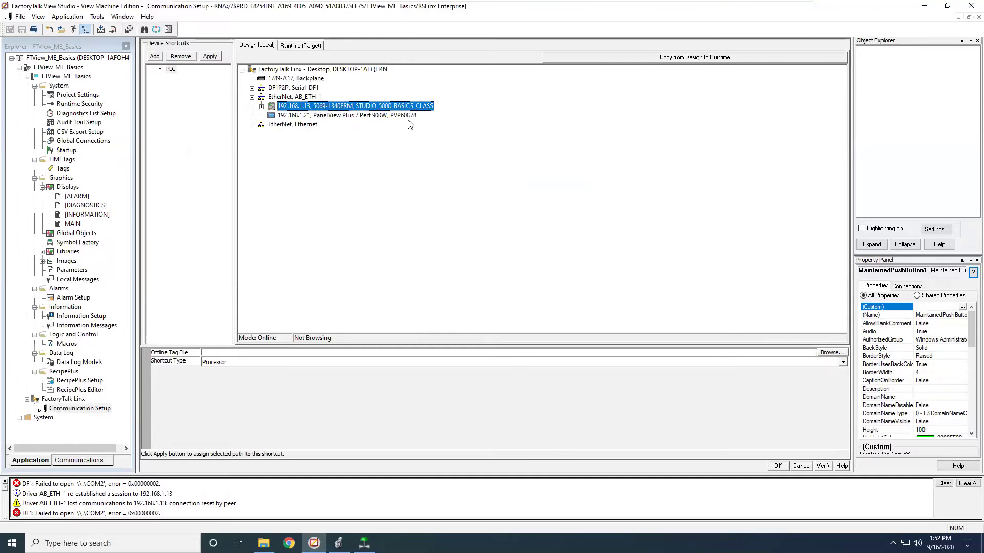
Step: Assign STUDIO_5000_BASICS_CLASS.ACD as the PLC shortcut's offline tag file and apply the shortcut changes
{"action": "left_click", "coordinate": [828, 353]}
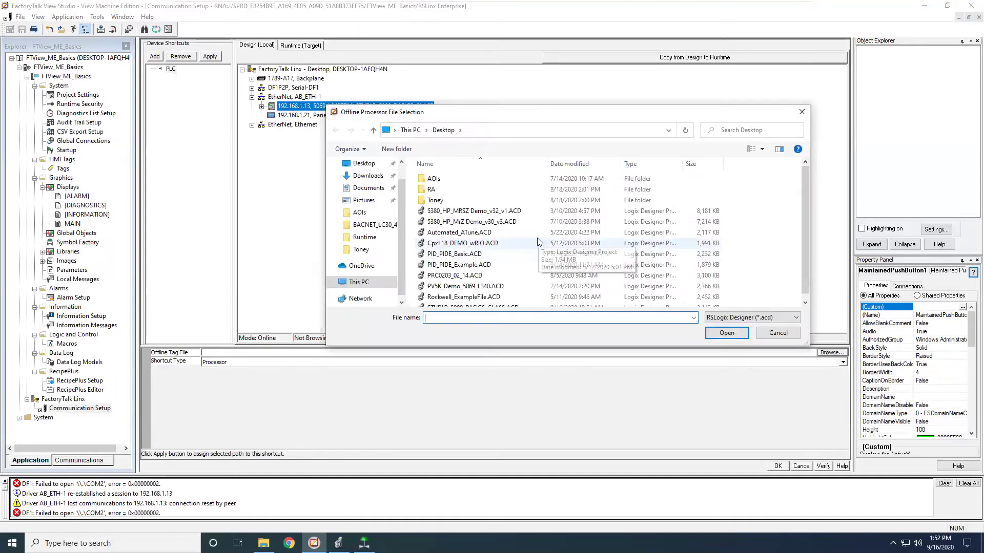
{"action": "scroll", "coordinate": [524, 262], "scroll_direction": "down", "scroll_amount": 1}
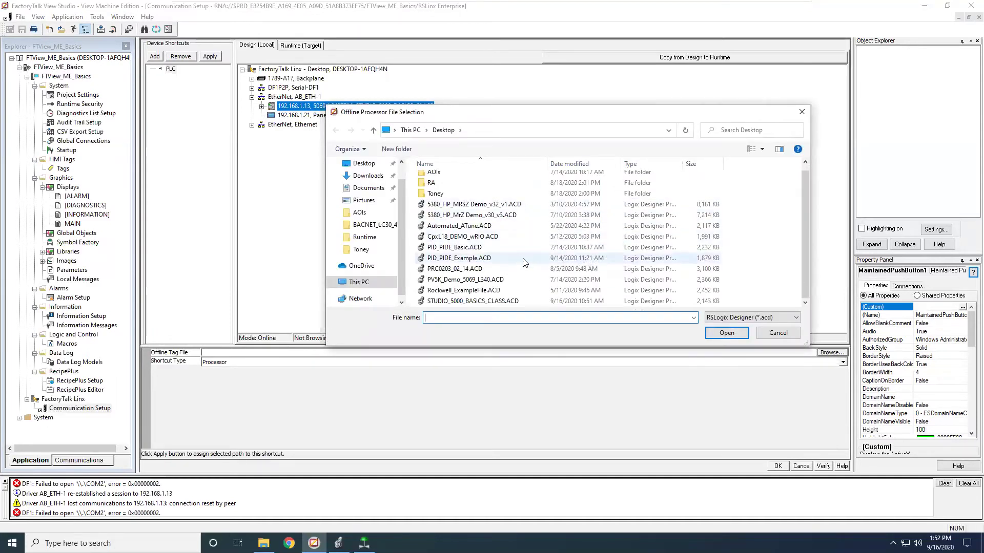
{"action": "left_click", "coordinate": [496, 303]}
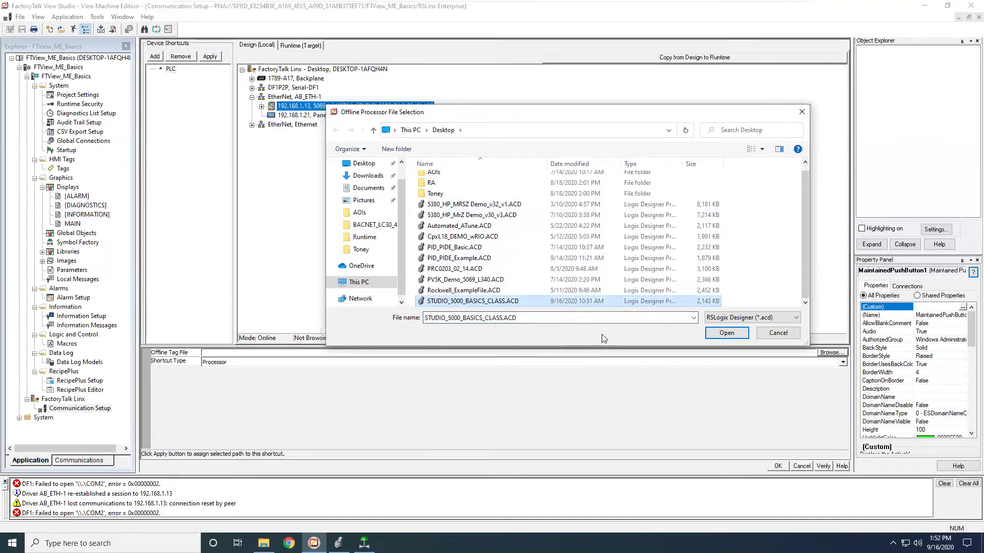
{"action": "left_click", "coordinate": [738, 334]}
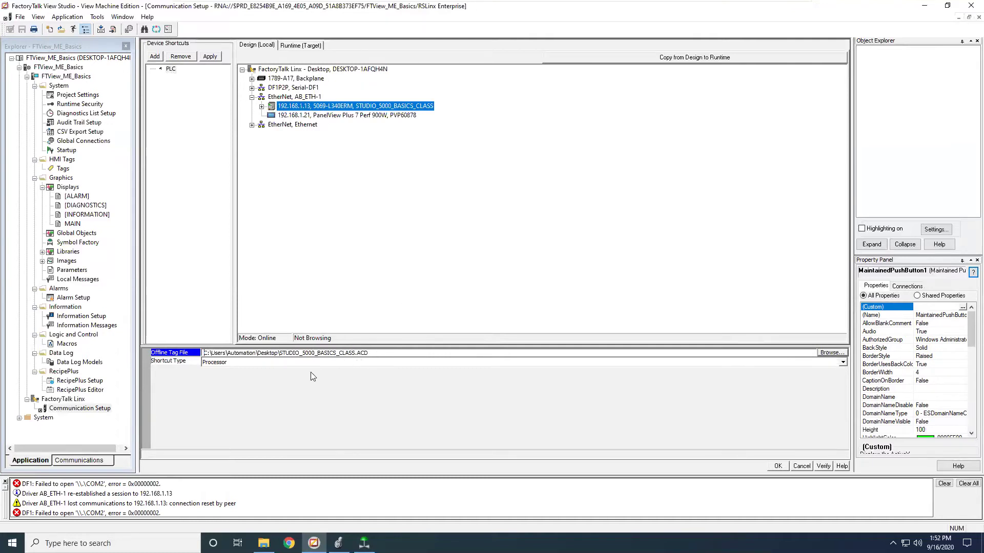
{"action": "left_click", "coordinate": [210, 55]}
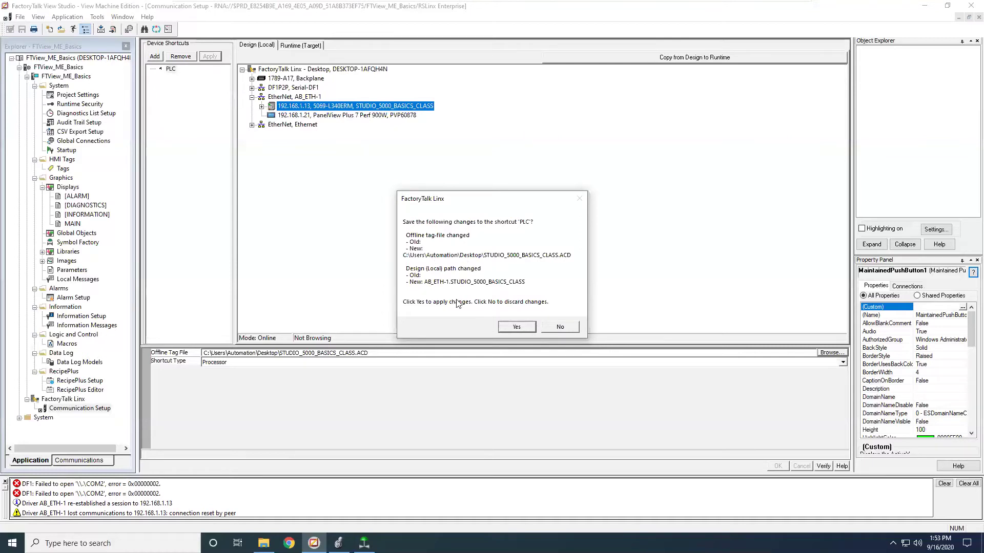
{"action": "left_click", "coordinate": [507, 329]}
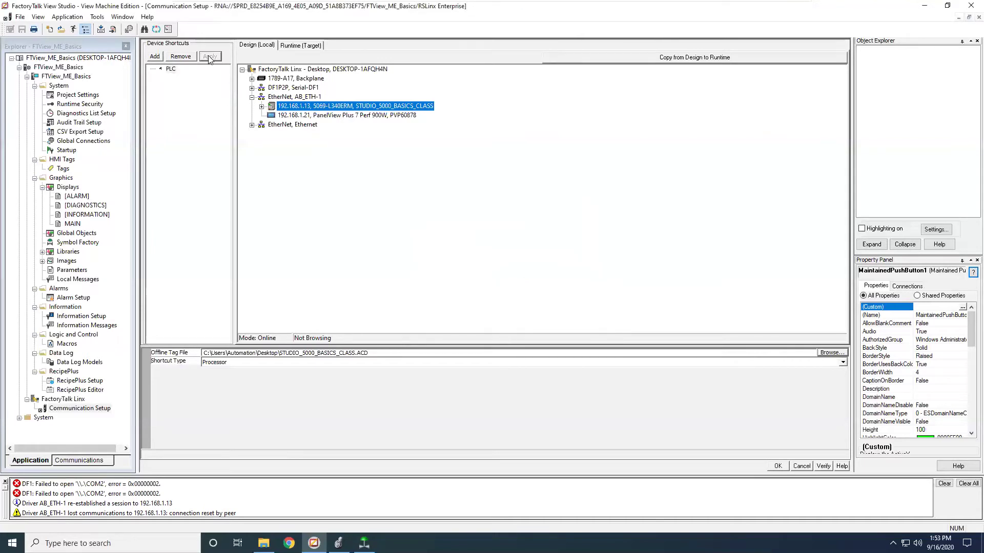
Step: Copy the PLC shortcut configuration from Design (Local) to Runtime (Target)
{"action": "left_click", "coordinate": [171, 70]}
{"action": "left_click", "coordinate": [689, 60]}
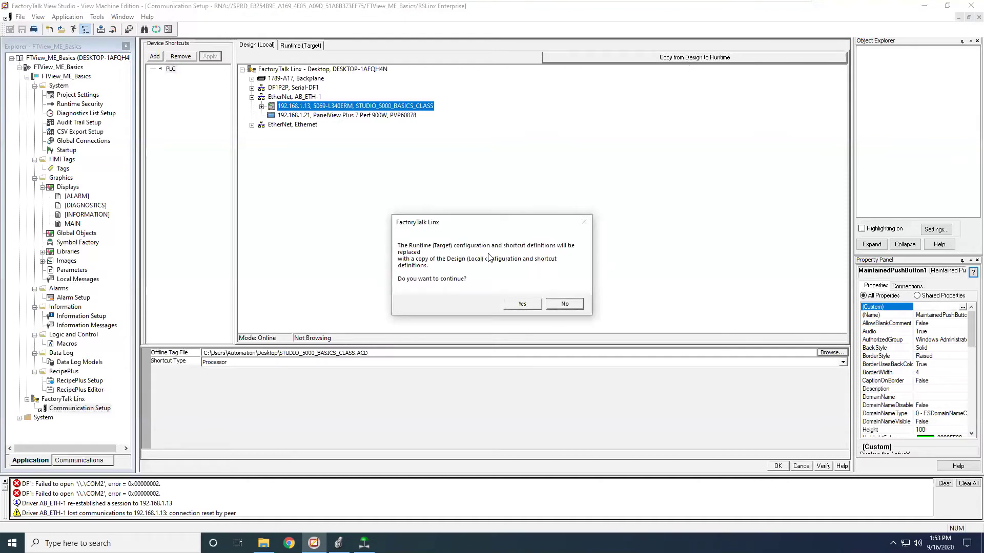
{"action": "left_click", "coordinate": [522, 304]}
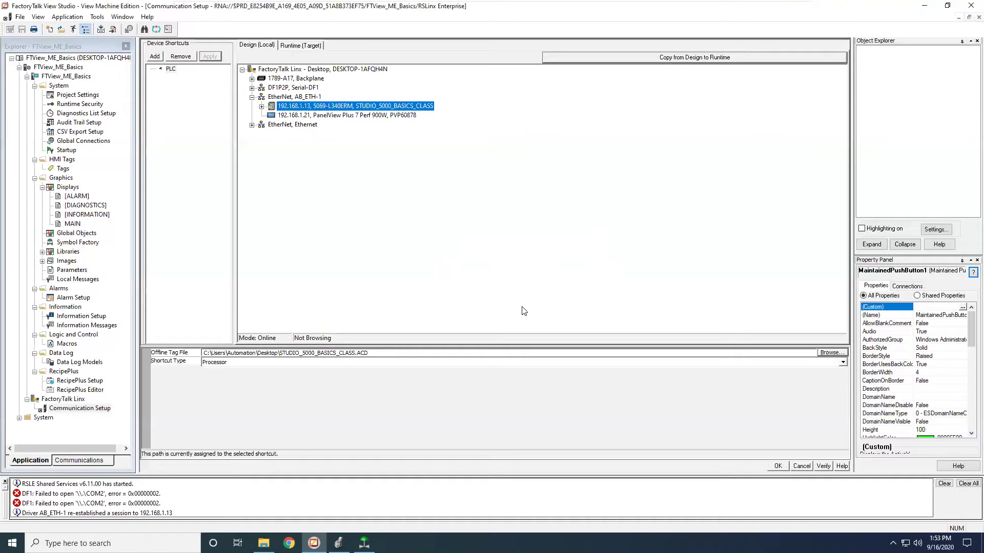
Step: Verify the PLC shortcut configuration and accept the communication setup
{"action": "left_click", "coordinate": [823, 466]}
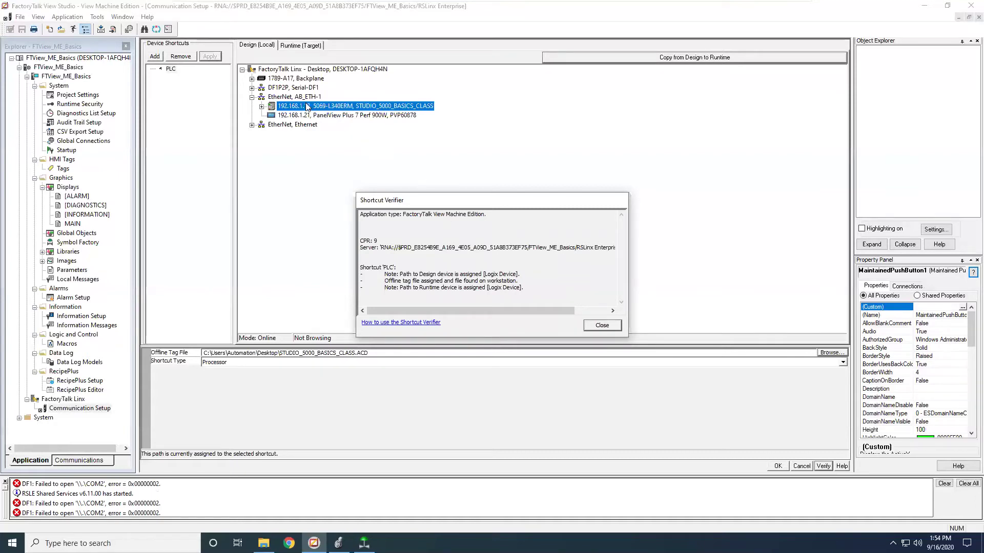
{"action": "left_click", "coordinate": [612, 328]}
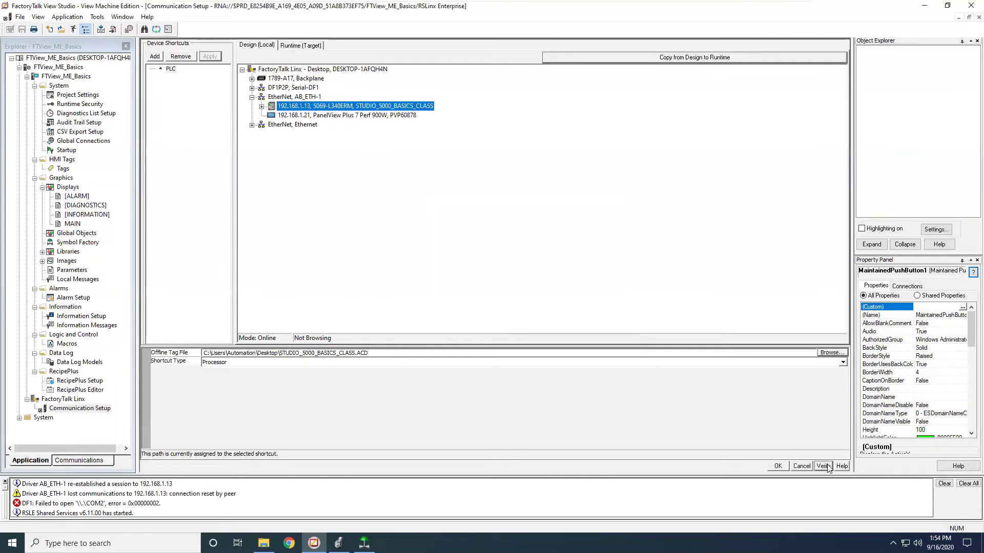
{"action": "left_click", "coordinate": [777, 466]}
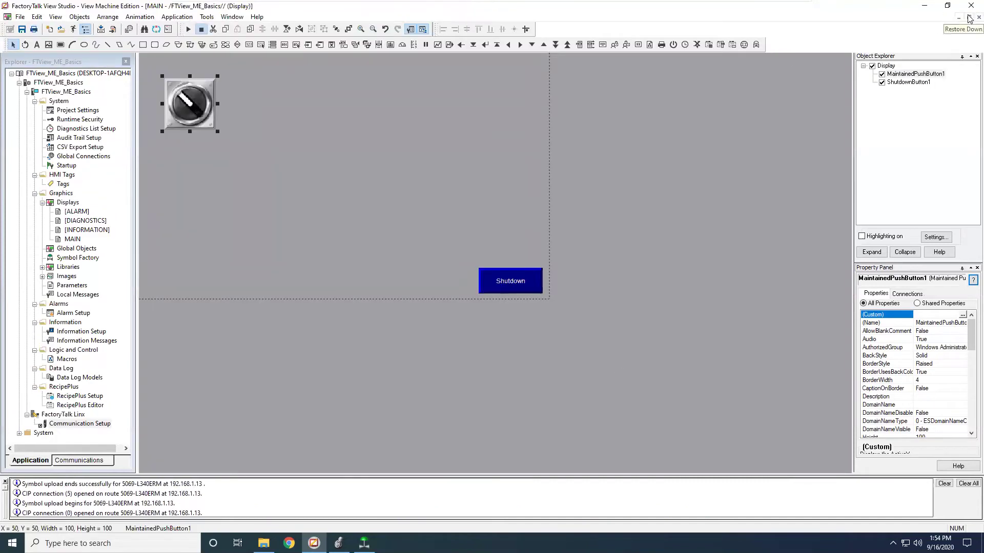
Step: Connect the selector push button's Value to the online controller tag [PLC]Mode_Switch after refreshing the tag folders
{"action": "left_click", "coordinate": [968, 17]}
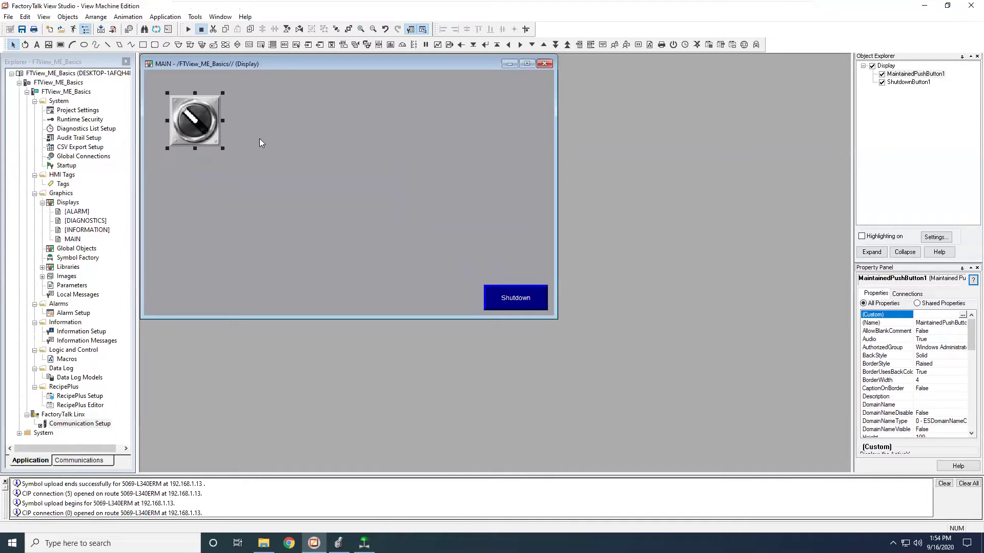
{"action": "right_click", "coordinate": [198, 123]}
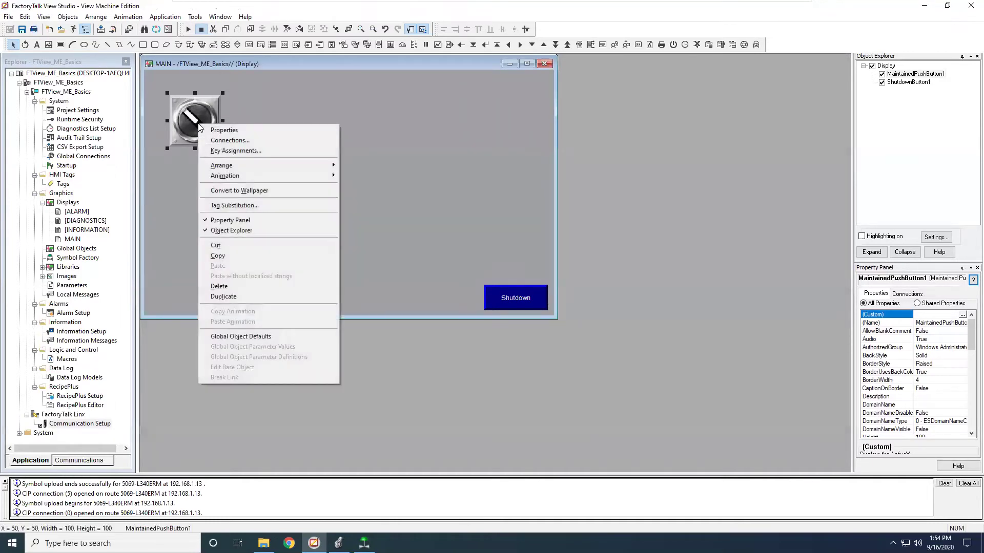
{"action": "left_click", "coordinate": [219, 140]}
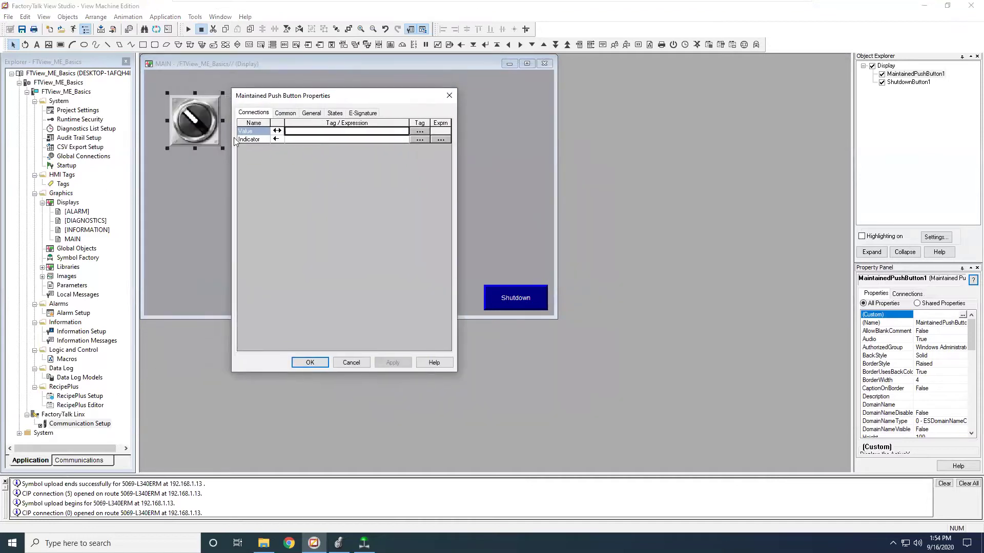
{"action": "left_click", "coordinate": [420, 131]}
{"action": "left_click", "coordinate": [122, 219]}
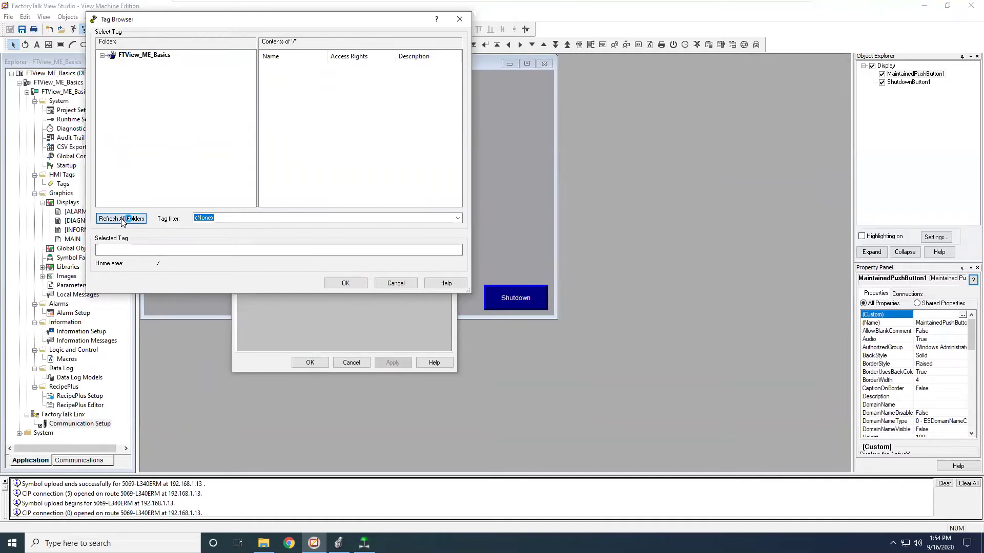
{"action": "left_click", "coordinate": [112, 65]}
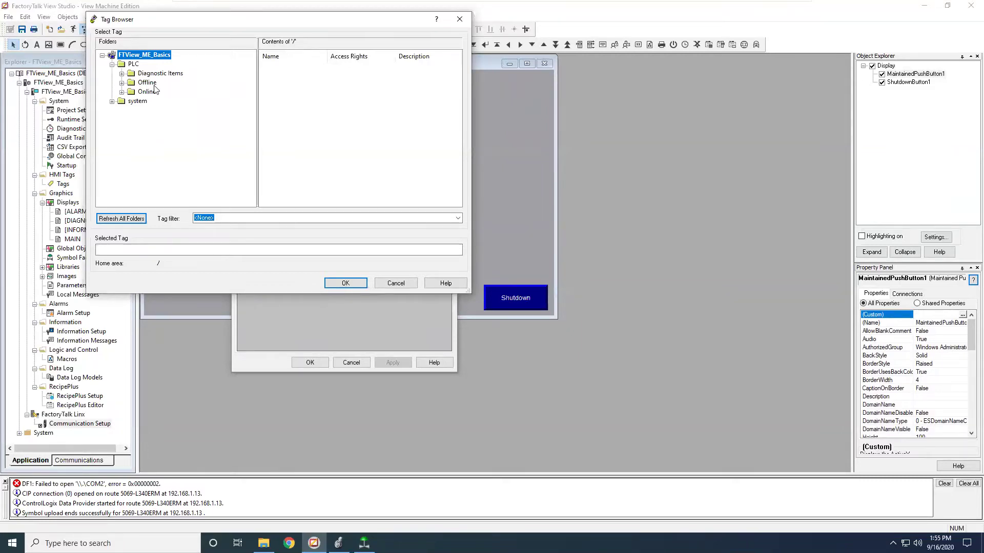
{"action": "left_click", "coordinate": [122, 92]}
{"action": "left_click", "coordinate": [149, 55]}
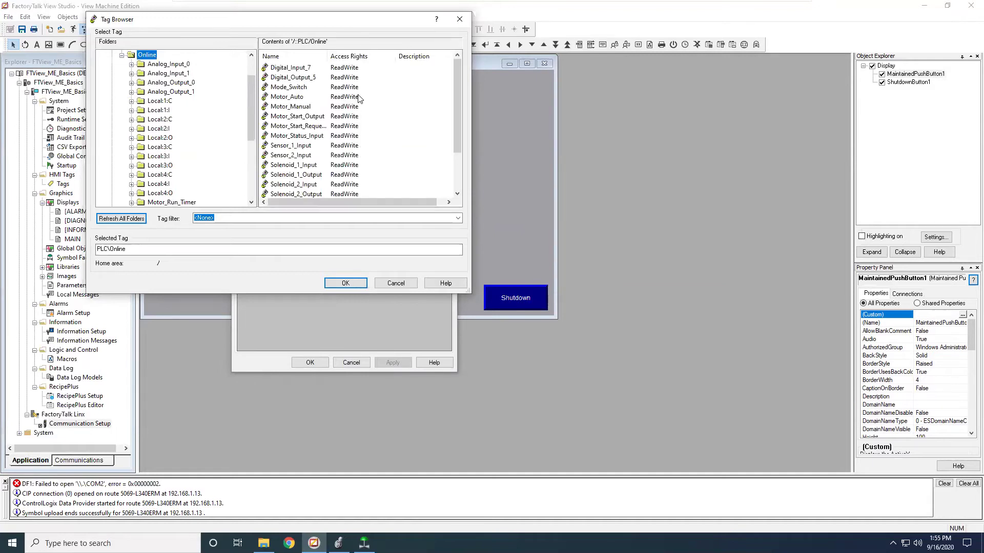
{"action": "left_click", "coordinate": [295, 88]}
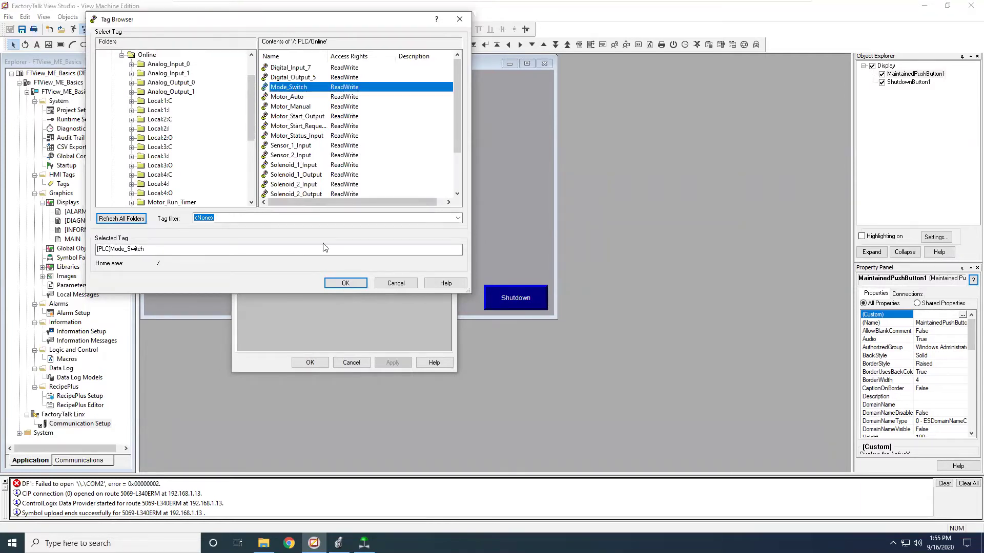
{"action": "left_click", "coordinate": [345, 283]}
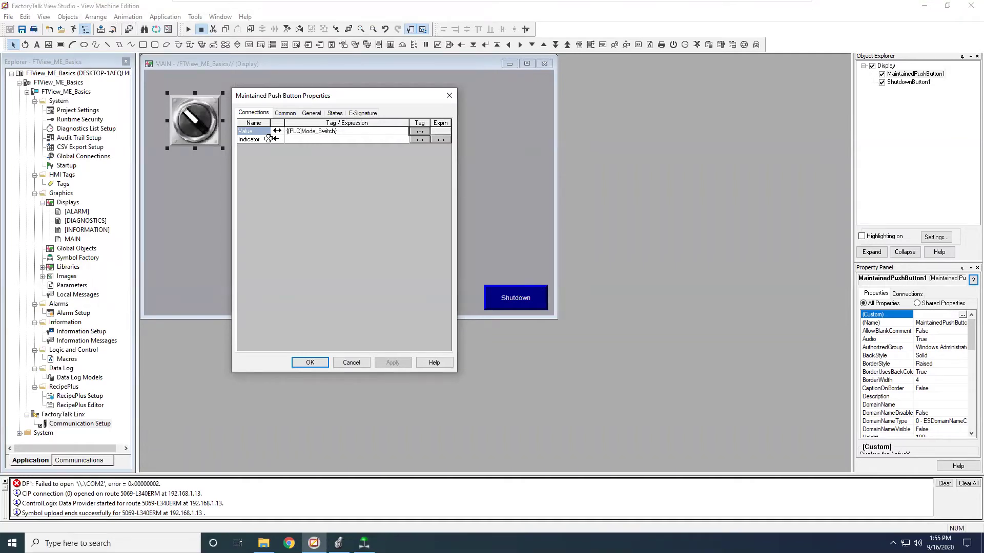
Step: Connect the selector push button's Indicator to [PLC]Mode_Switch, accept the connections and save the MAIN display
{"action": "left_click", "coordinate": [420, 138]}
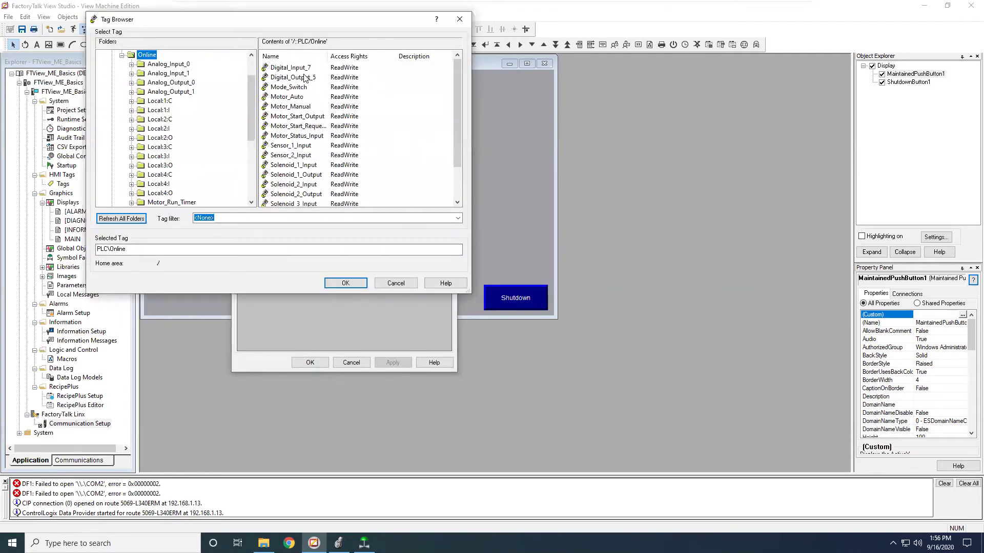
{"action": "left_click", "coordinate": [292, 88]}
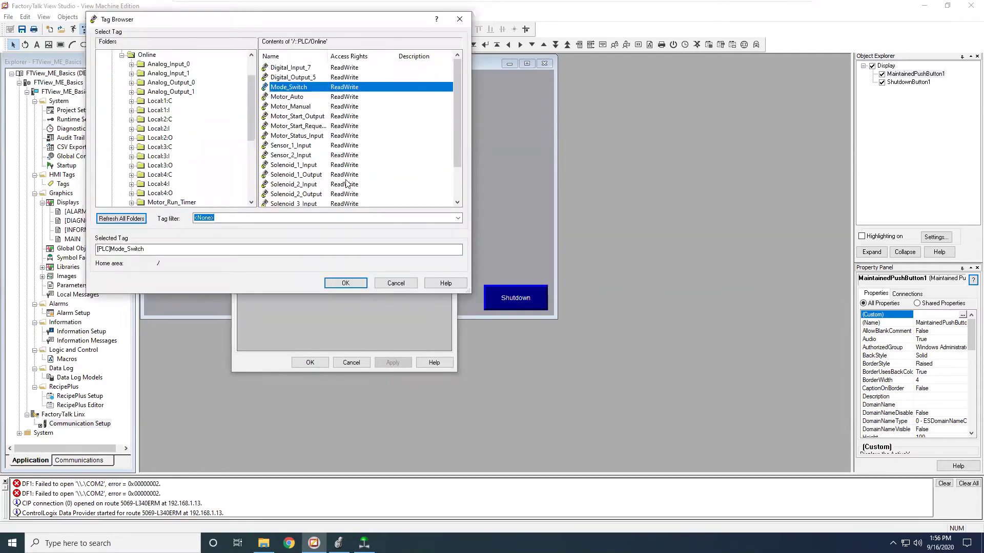
{"action": "left_click", "coordinate": [355, 283]}
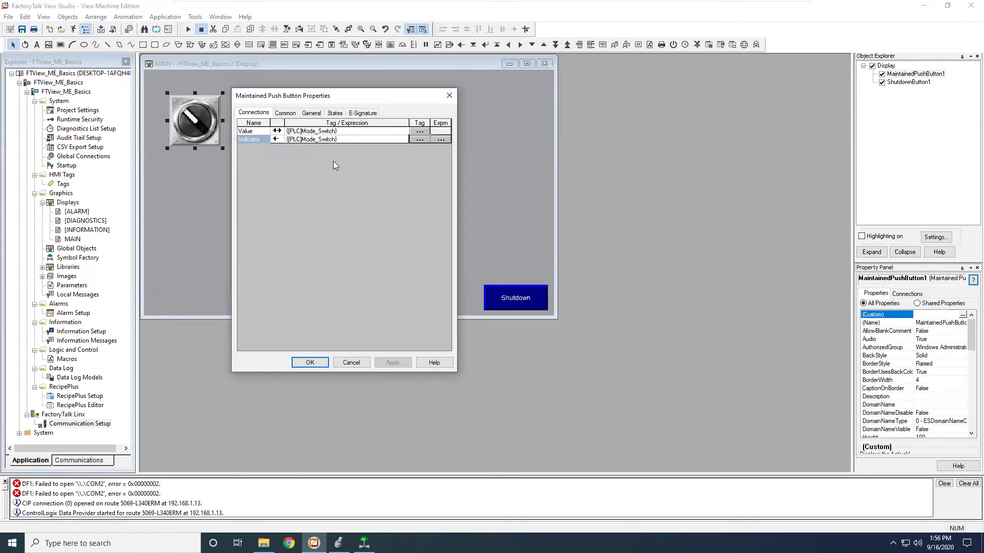
{"action": "left_click", "coordinate": [310, 363]}
{"action": "left_click", "coordinate": [22, 29]}
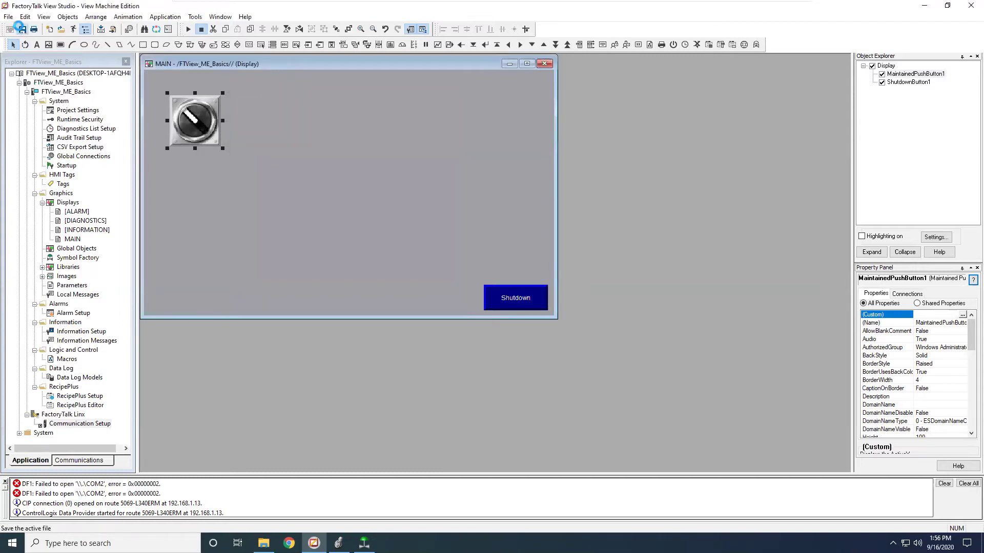
Step: Start a test run of the MAIN display, switch to Logix Designer and go online with the STUDIO_5000_BASICS_CLASS controller
{"action": "left_click", "coordinate": [189, 30]}
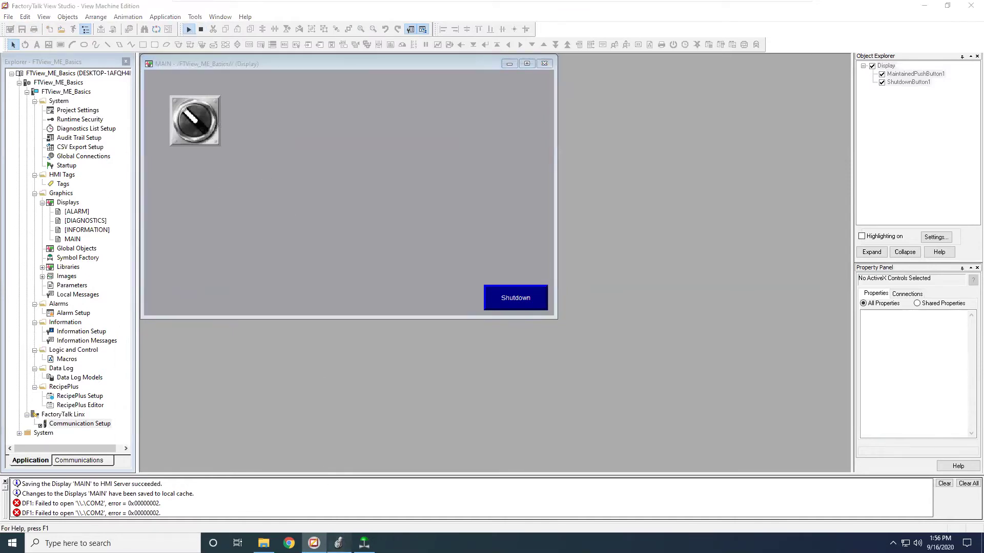
{"action": "left_click", "coordinate": [338, 543]}
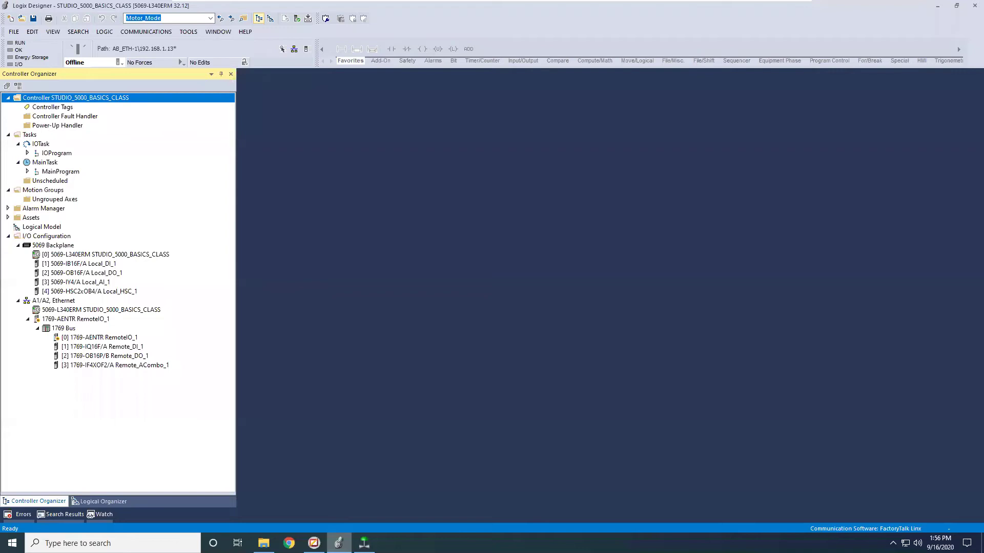
{"action": "left_click", "coordinate": [120, 62]}
{"action": "left_click", "coordinate": [130, 75]}
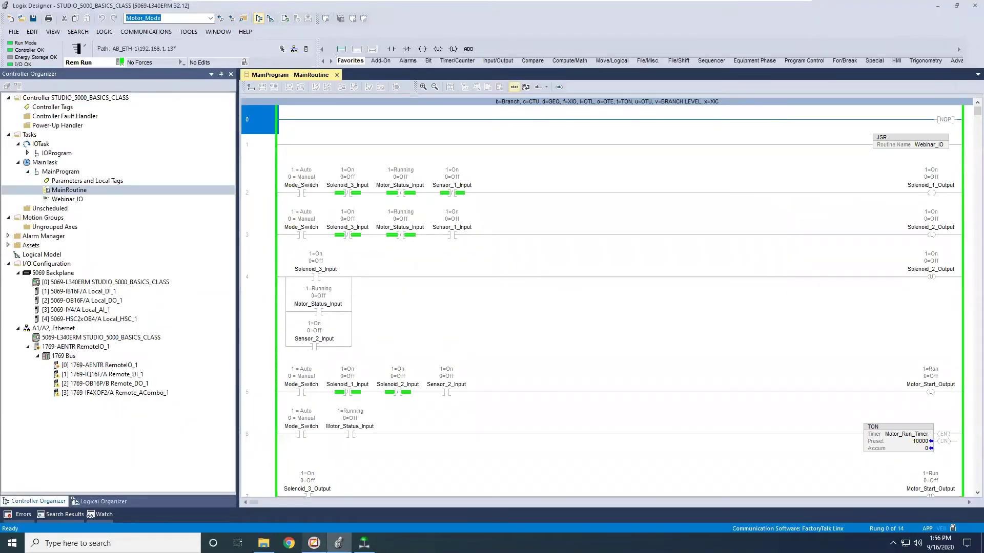
Step: Test the selector switch on MAIN against Mode_Switch in the Logix Designer MainRoutine ladder, and stop the display test run
{"action": "left_click", "coordinate": [314, 543]}
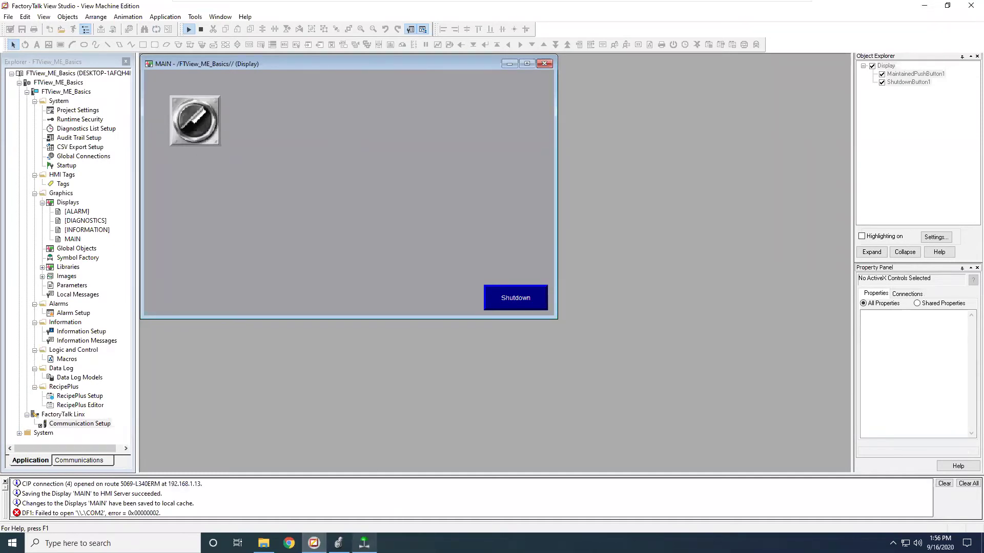
{"action": "left_click", "coordinate": [338, 543]}
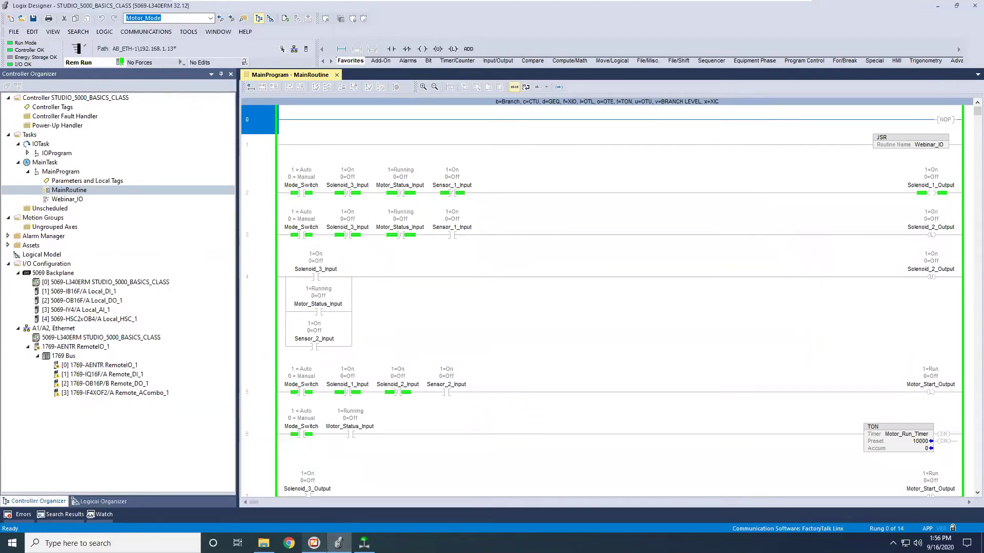
{"action": "left_click", "coordinate": [314, 543]}
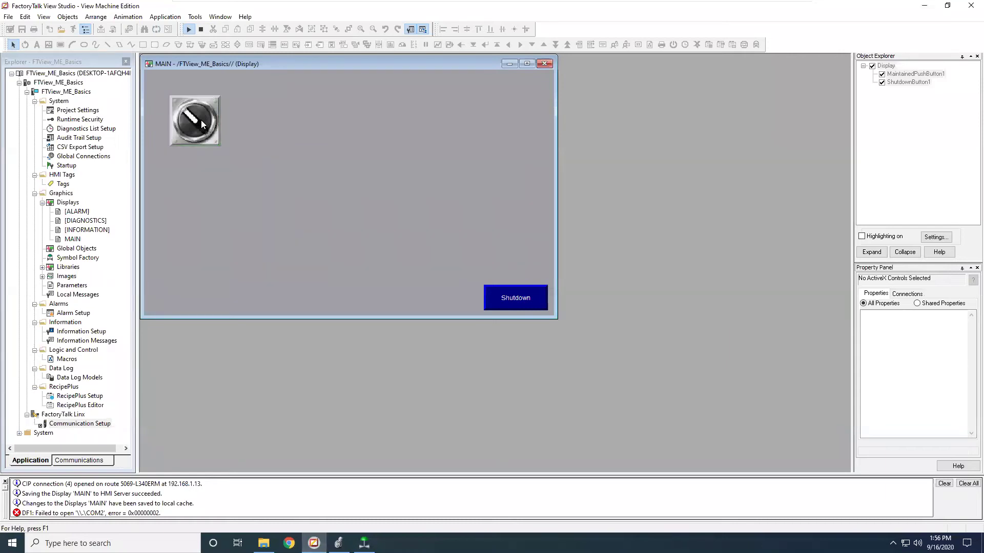
{"action": "left_click", "coordinate": [189, 31]}
{"action": "left_click", "coordinate": [338, 543]}
{"action": "left_click", "coordinate": [314, 543]}
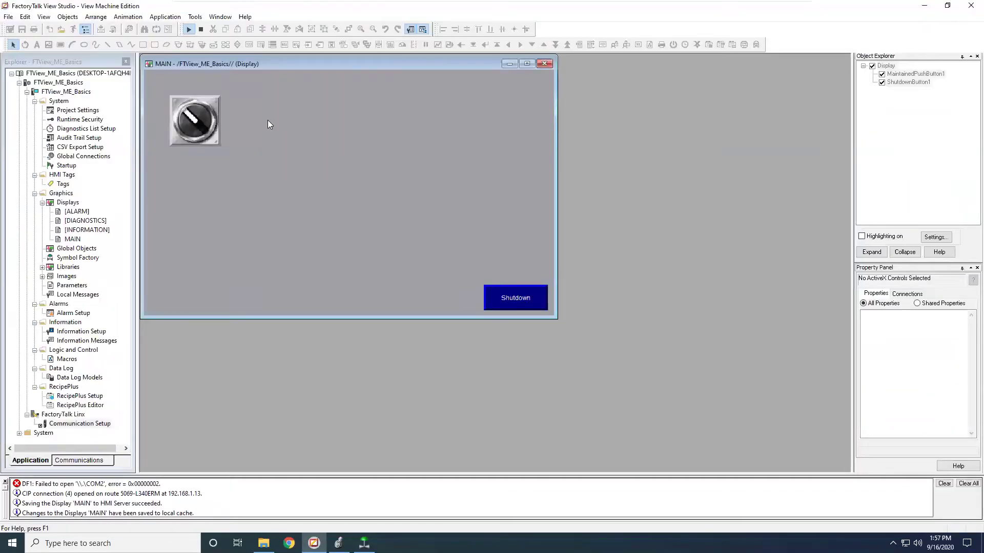
{"action": "left_click", "coordinate": [201, 29]}
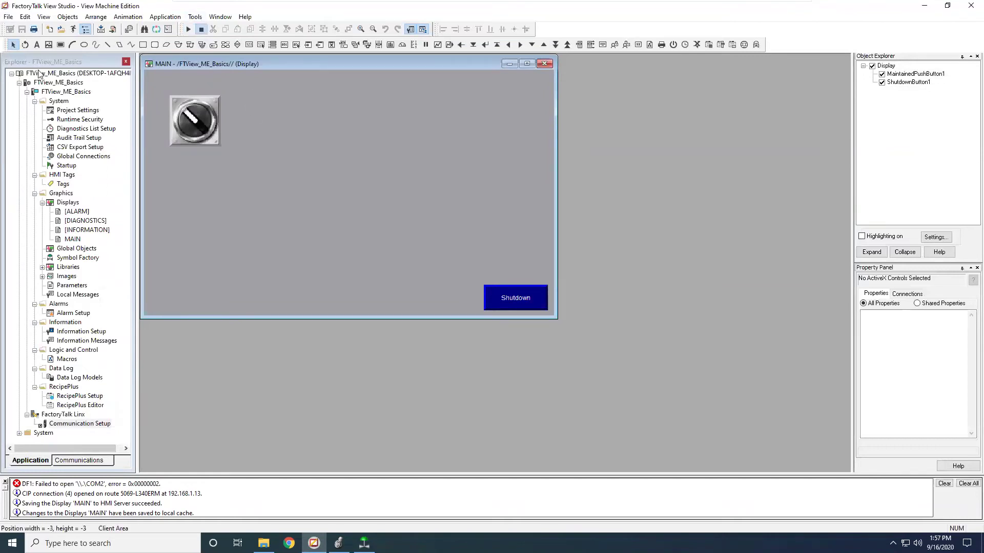
Step: Add a text label reading "Manual" above the selector switch on the MAIN display
{"action": "left_click", "coordinate": [34, 46]}
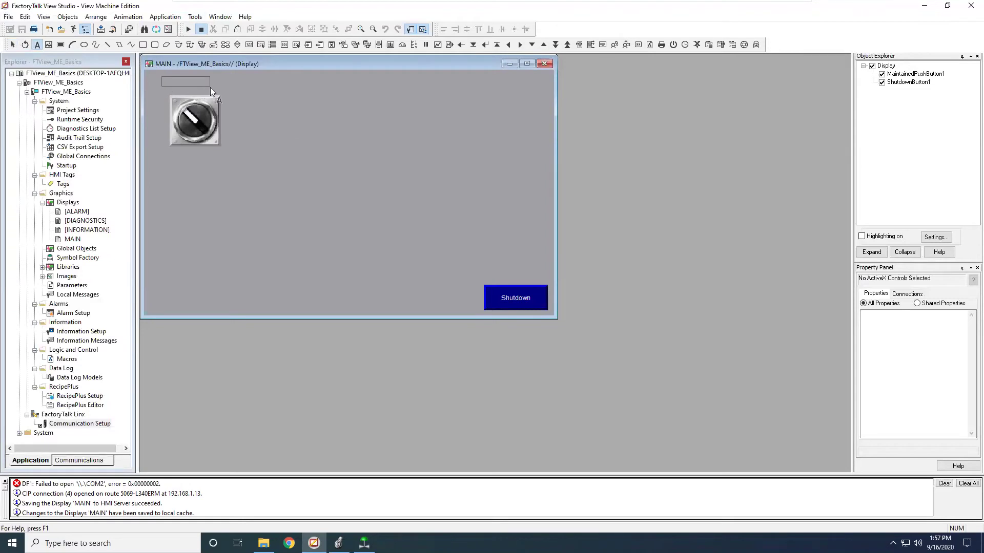
{"action": "left_click_drag", "start_coordinate": [225, 90], "coordinate": [227, 91]}
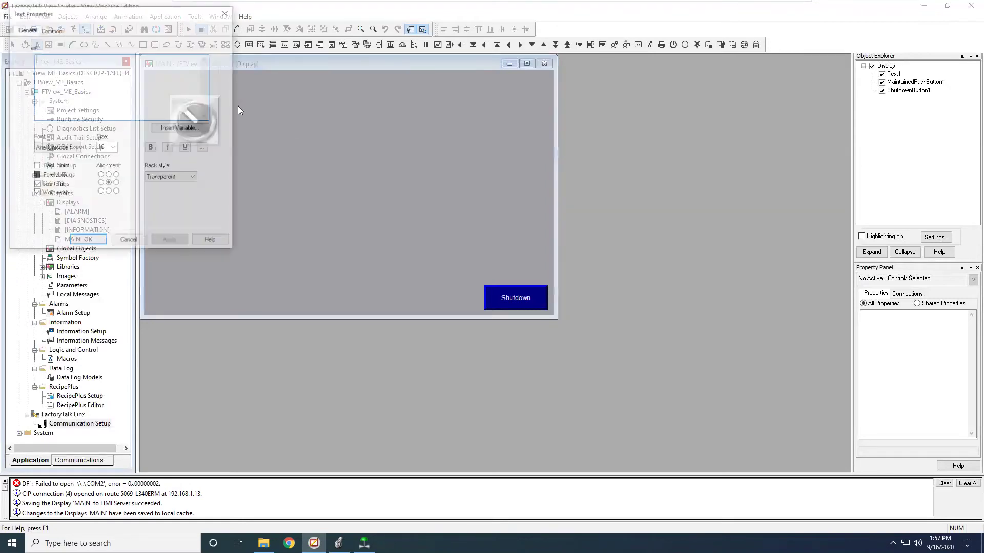
{"action": "type", "text": "Manual Mode"}
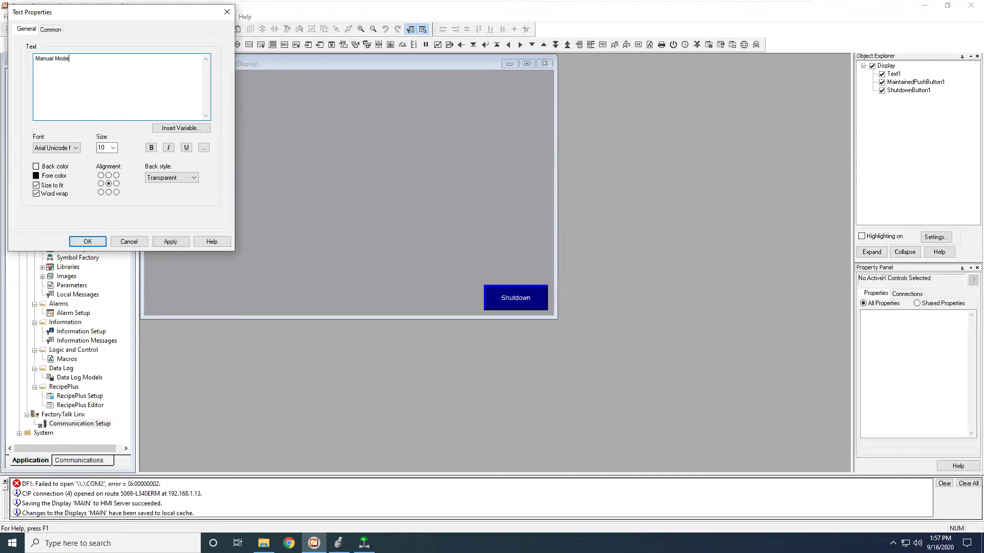
{"action": "key", "text": "BackSpace"}
{"action": "key", "text": "BackSpace"}
{"action": "key", "text": "BackSpace"}
{"action": "key", "text": "BackSpace"}
{"action": "key", "text": "BackSpace"}
{"action": "left_click", "coordinate": [170, 242]}
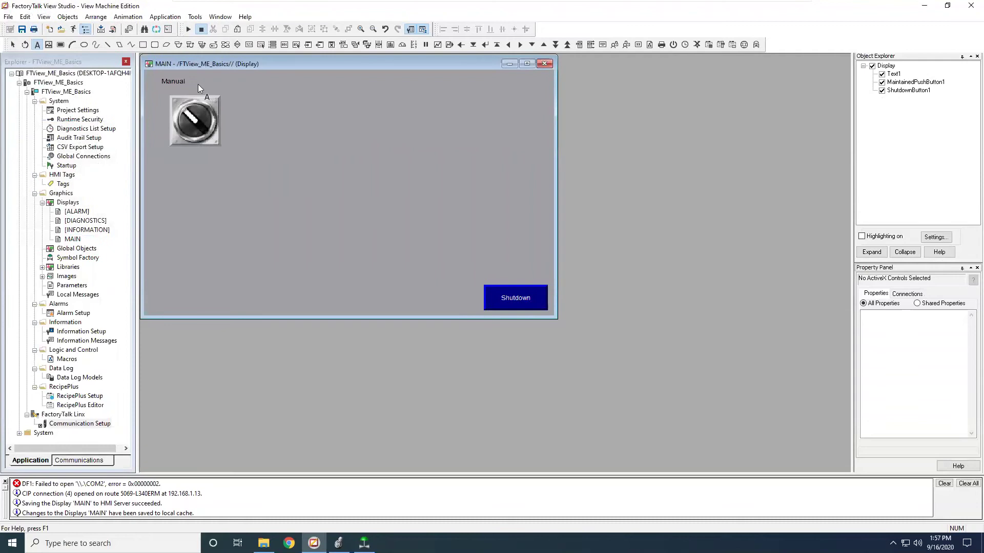
{"action": "left_click", "coordinate": [12, 45]}
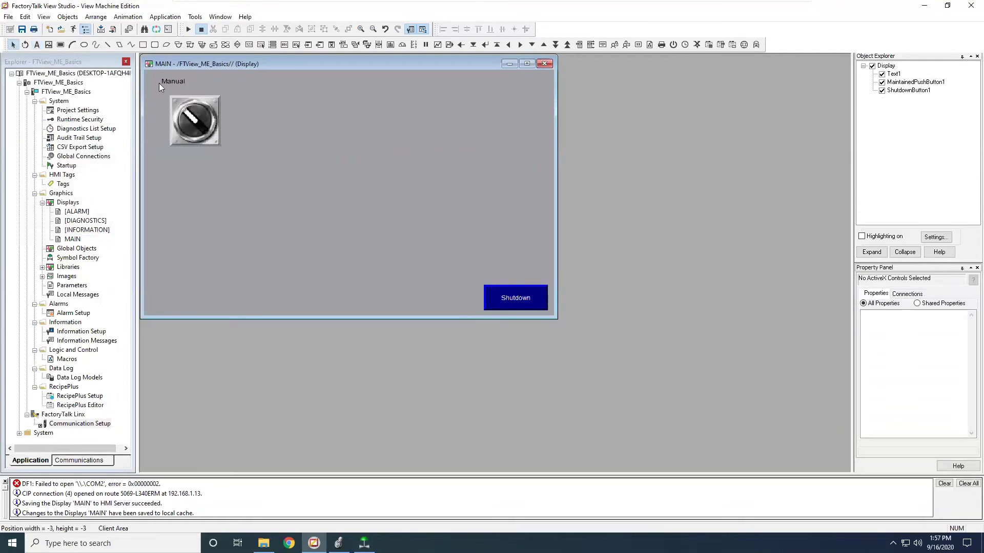
Step: Duplicate the Manual label, place the copy to its right above the selector switch and align both labels in a row
{"action": "left_click", "coordinate": [174, 82]}
{"action": "left_click_drag", "start_coordinate": [186, 88], "coordinate": [220, 90]}
{"action": "key", "text": "ctrl+c"}
{"action": "key", "text": "ctrl+v"}
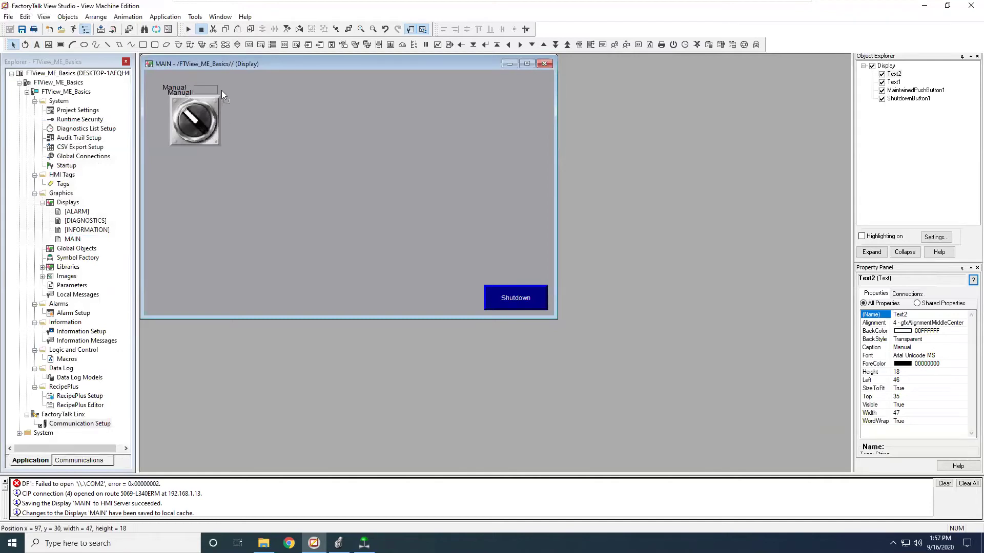
{"action": "left_click", "coordinate": [174, 87], "text": "shift"}
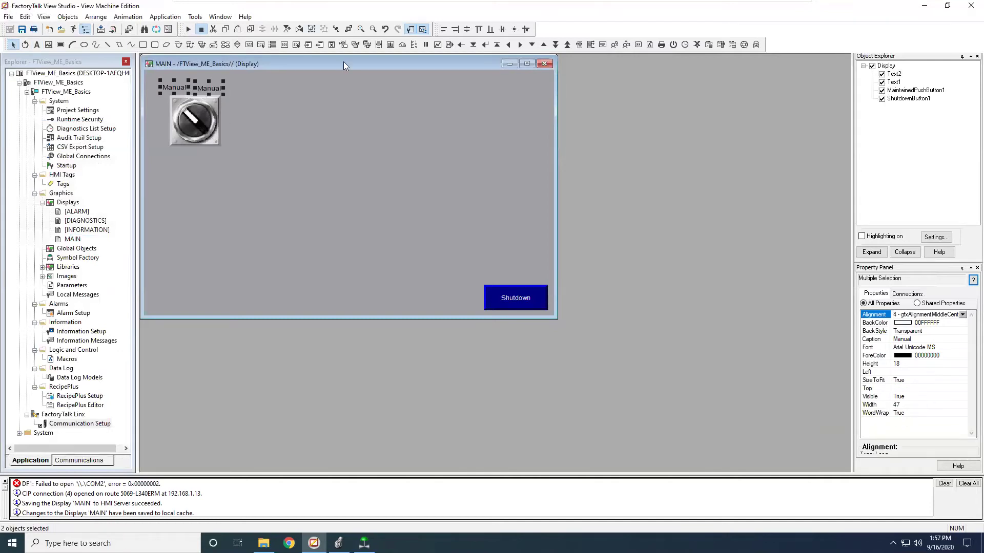
{"action": "left_click", "coordinate": [479, 29]}
Step: Change the copied label's text to "Auto"
{"action": "double_click", "coordinate": [209, 88]}
{"action": "type", "text": "Auto"}
{"action": "left_click", "coordinate": [165, 241]}
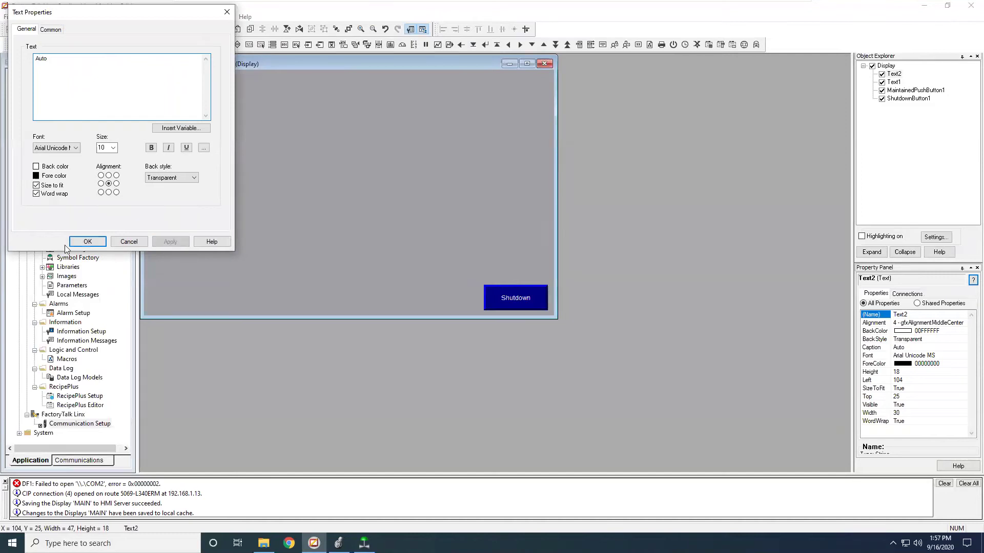
{"action": "left_click", "coordinate": [87, 241]}
Step: Position the Manual and Auto labels over the selector switch's left and right sides and align them at the same height
{"action": "left_click_drag", "start_coordinate": [205, 87], "coordinate": [213, 87]}
{"action": "left_click", "coordinate": [181, 85]}
{"action": "left_click", "coordinate": [194, 121], "text": "shift"}
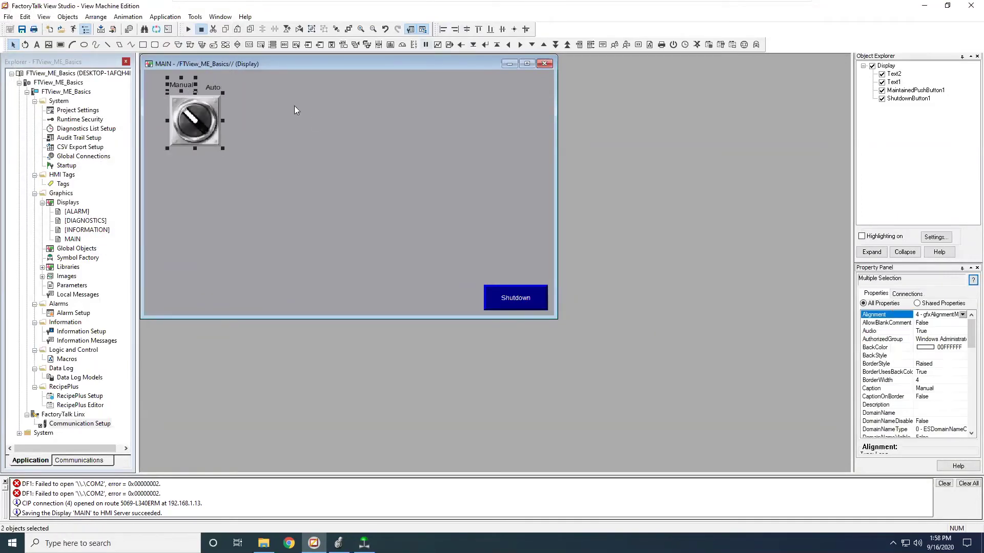
{"action": "left_click", "coordinate": [204, 112], "text": "shift"}
{"action": "left_click", "coordinate": [213, 87], "text": "shift"}
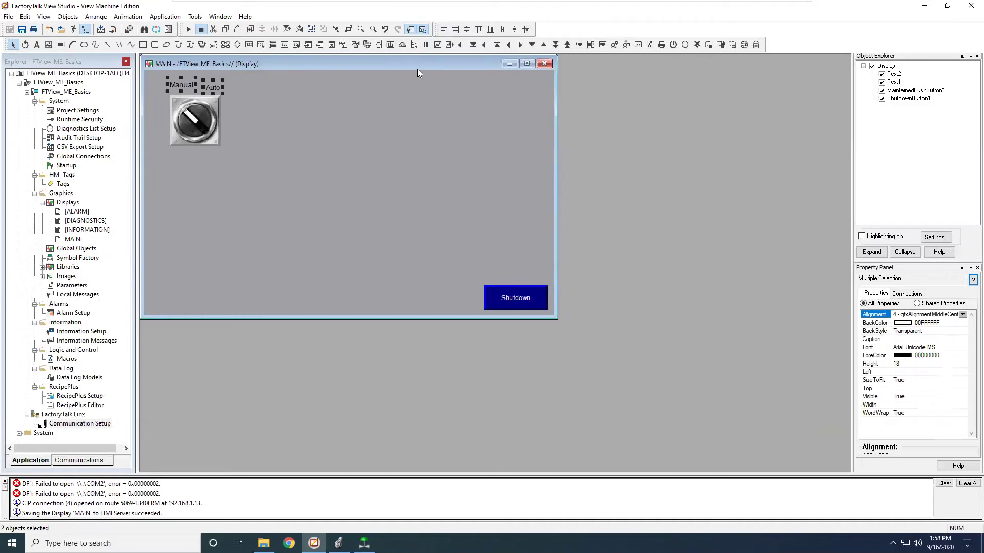
{"action": "left_click", "coordinate": [494, 28]}
{"action": "left_click", "coordinate": [328, 173]}
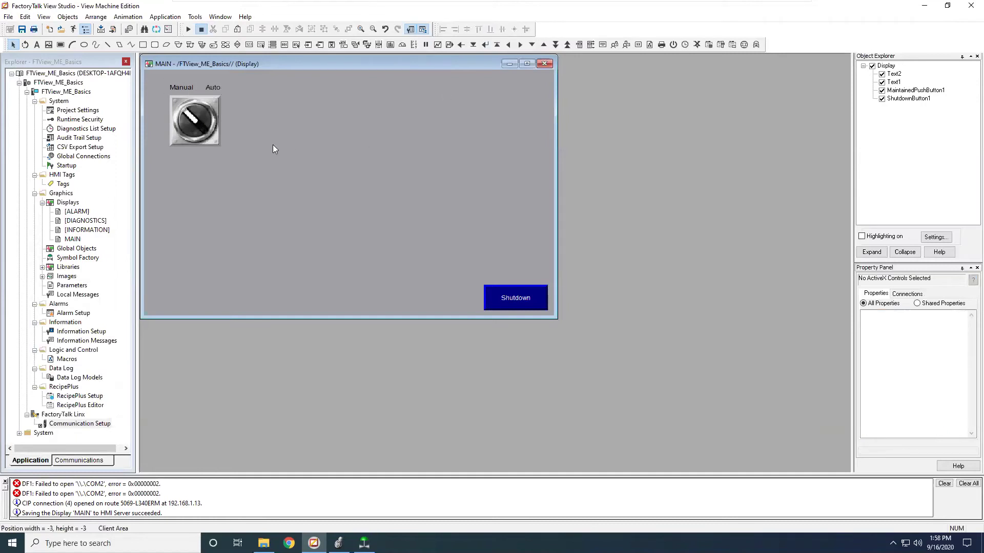
Step: Make the Manual label above the selector switch bold with white text
{"action": "left_click", "coordinate": [184, 91]}
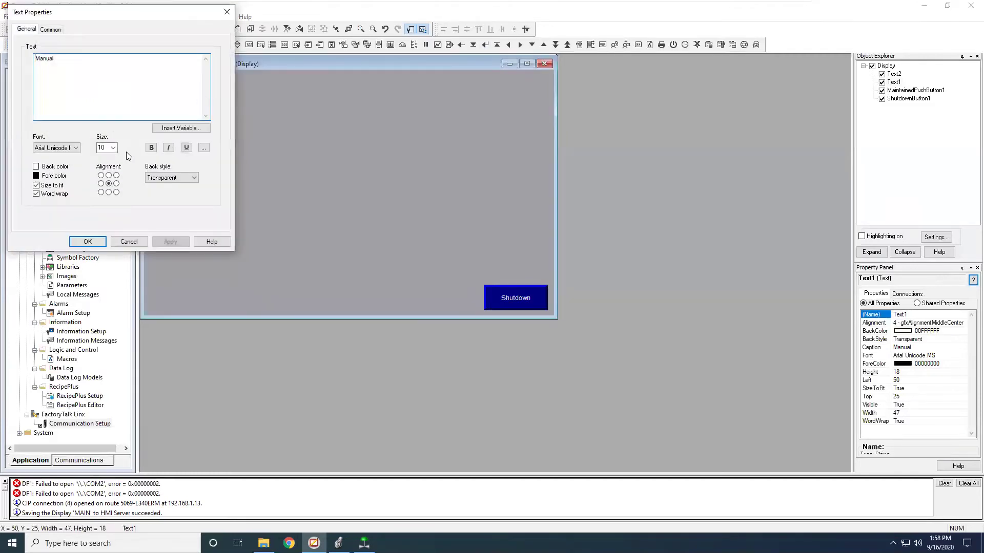
{"action": "left_click", "coordinate": [37, 177]}
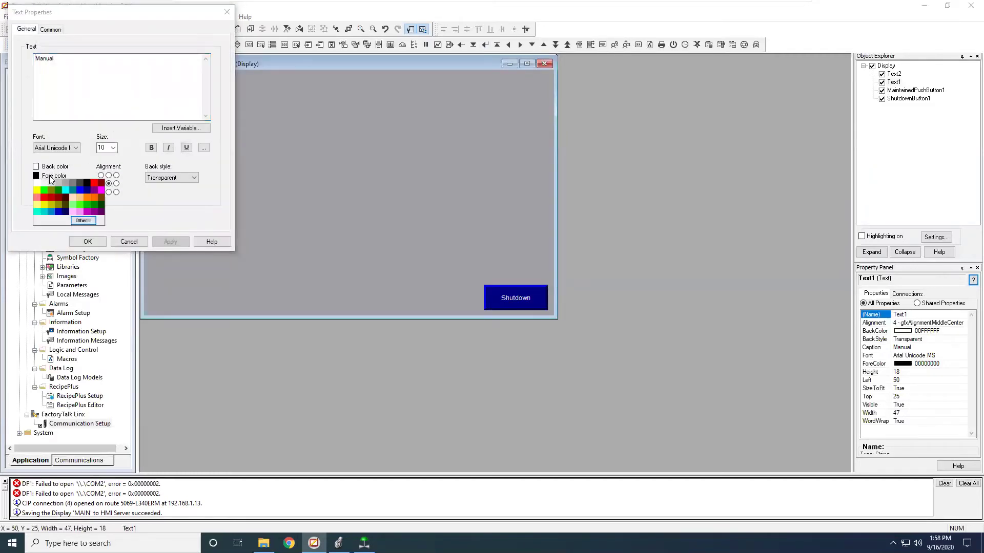
{"action": "left_click", "coordinate": [87, 203]}
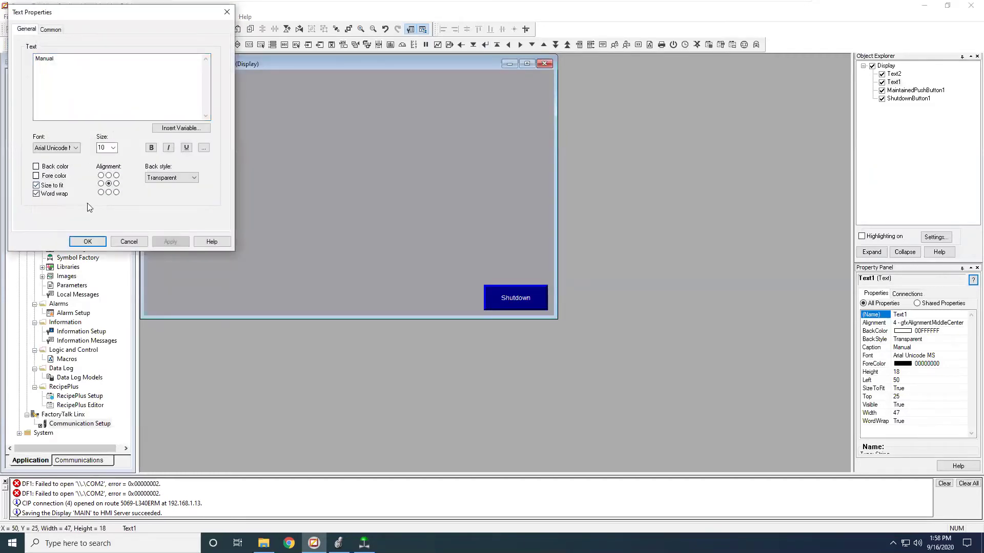
{"action": "left_click", "coordinate": [153, 149]}
{"action": "left_click", "coordinate": [153, 245]}
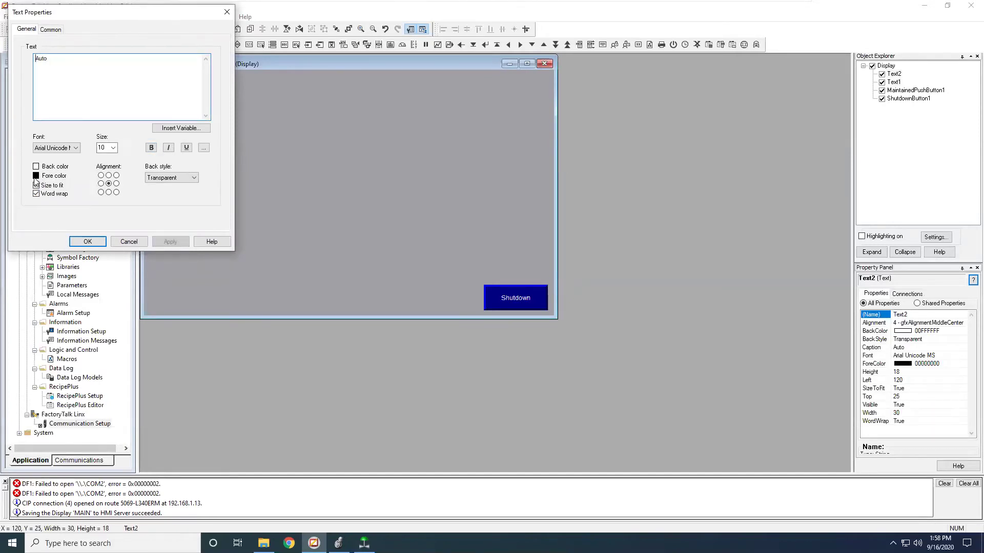
Step: Make the Auto label bold with white text and save the MAIN display
{"action": "left_click", "coordinate": [35, 177]}
{"action": "left_click", "coordinate": [36, 183]}
{"action": "left_click", "coordinate": [150, 149]}
{"action": "left_click", "coordinate": [171, 242]}
{"action": "left_click", "coordinate": [88, 241]}
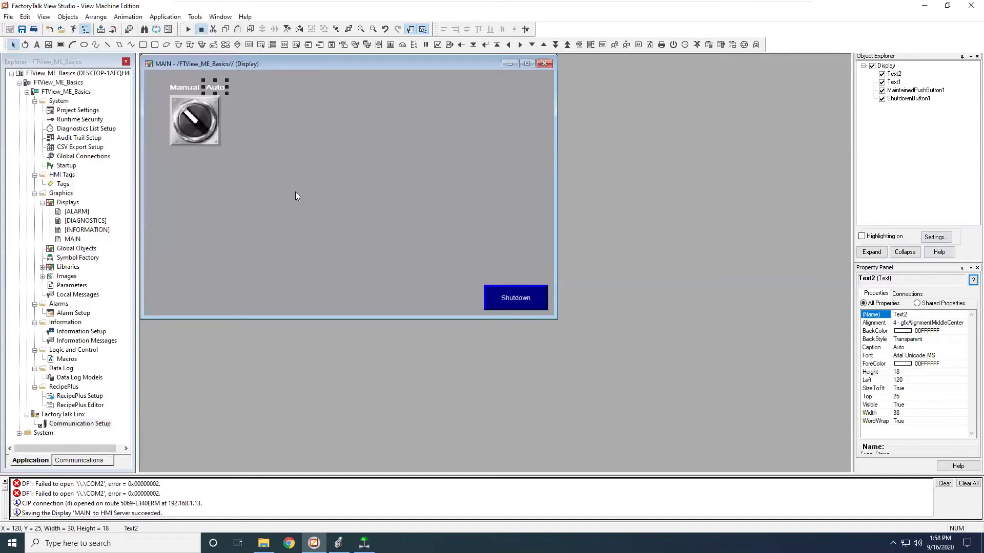
{"action": "left_click", "coordinate": [312, 202]}
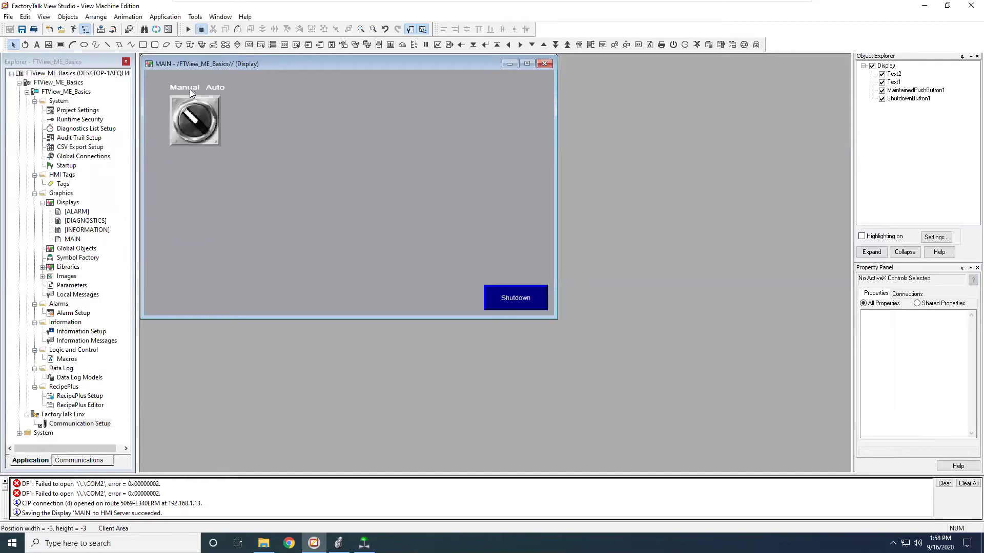
{"action": "left_click", "coordinate": [23, 29]}
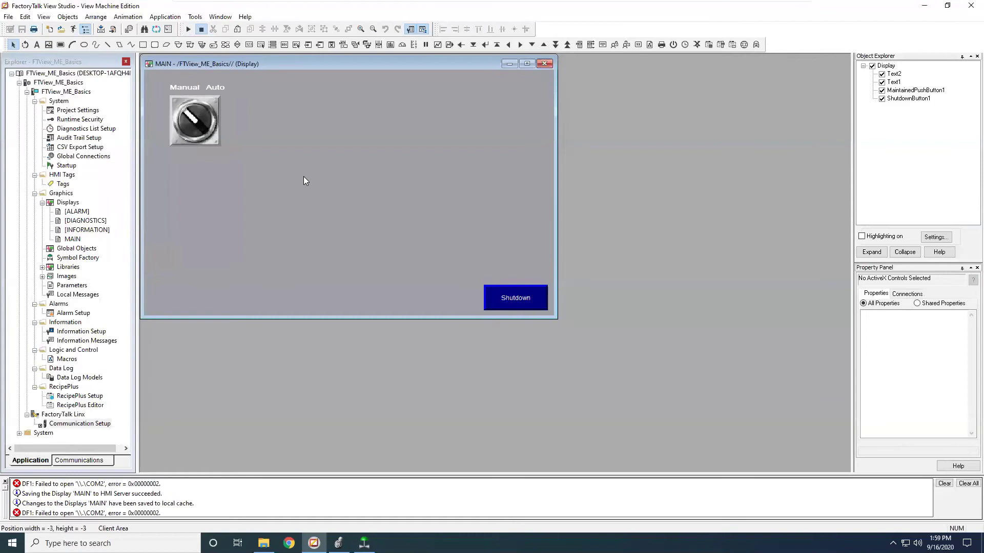
Step: Draw a rounded rectangle about 103 wide and 85 high below the selector switch, keeping its default properties
{"action": "left_click", "coordinate": [155, 46]}
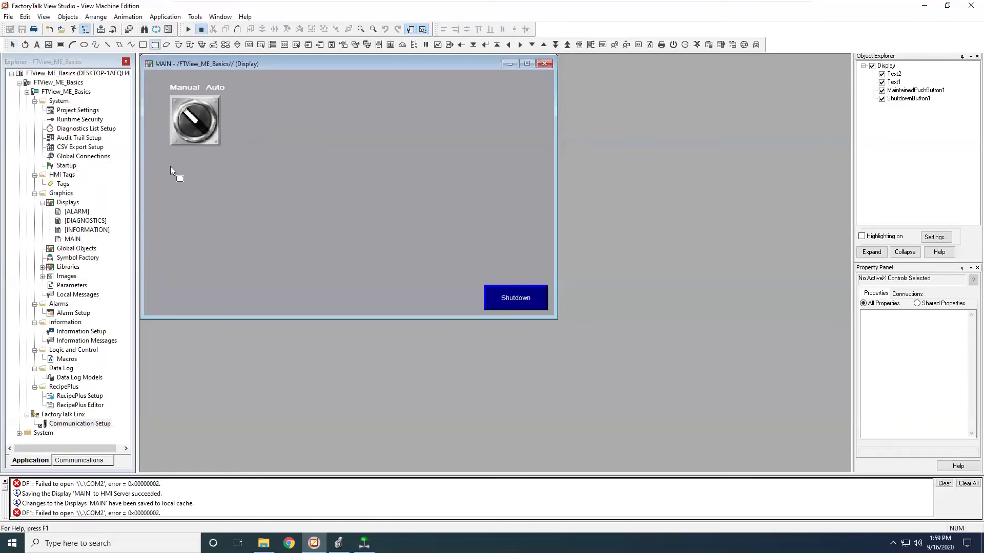
{"action": "left_click_drag", "start_coordinate": [171, 162], "coordinate": [224, 203]}
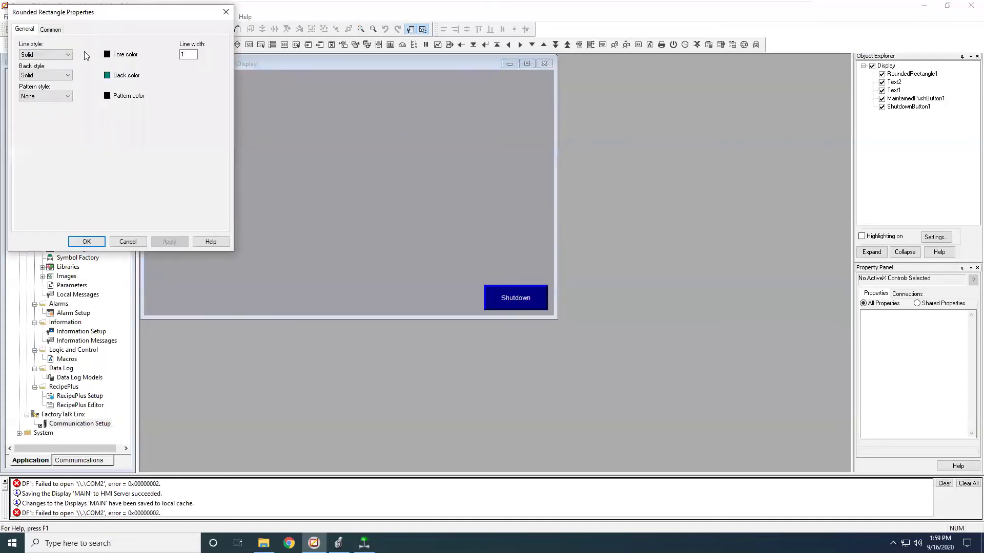
{"action": "left_click", "coordinate": [49, 29]}
{"action": "left_click", "coordinate": [25, 29]}
{"action": "left_click", "coordinate": [47, 29]}
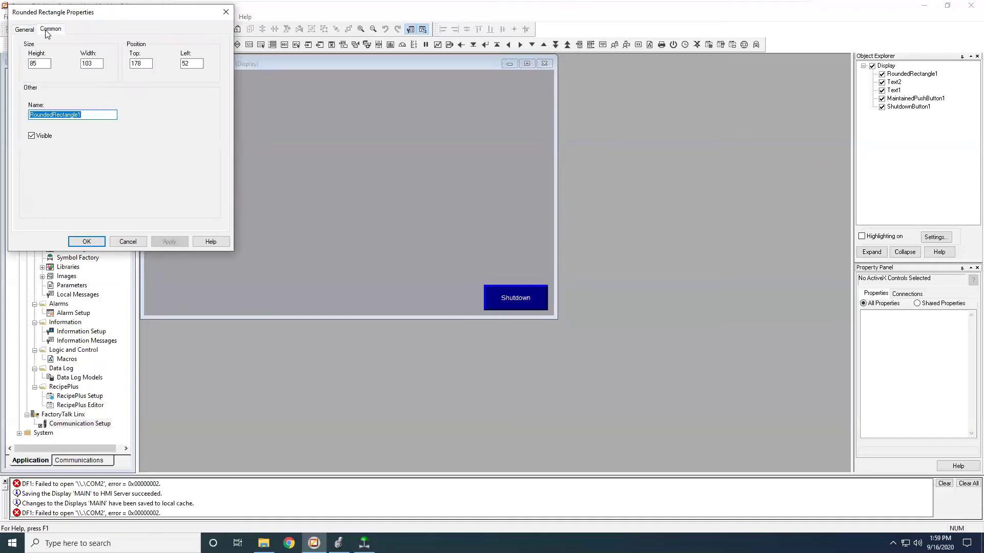
{"action": "left_click", "coordinate": [25, 30]}
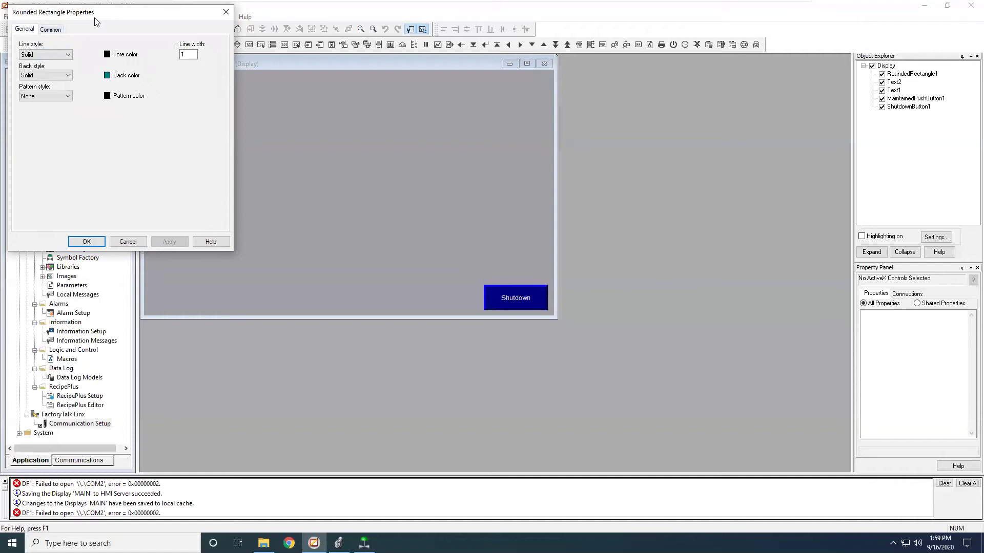
{"action": "left_click_drag", "start_coordinate": [101, 16], "coordinate": [338, 113]}
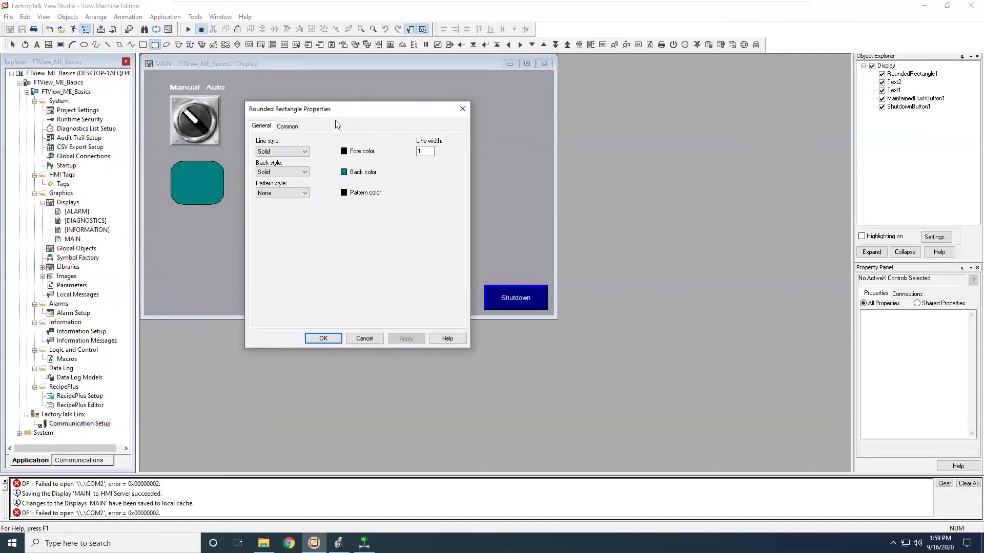
{"action": "left_click", "coordinate": [288, 125]}
{"action": "key", "text": "Escape"}
Step: Add a visibility animation to the rounded rectangle using tag [PLC]Webinar_Mode, with Visible as the expression true state
{"action": "right_click", "coordinate": [201, 172]}
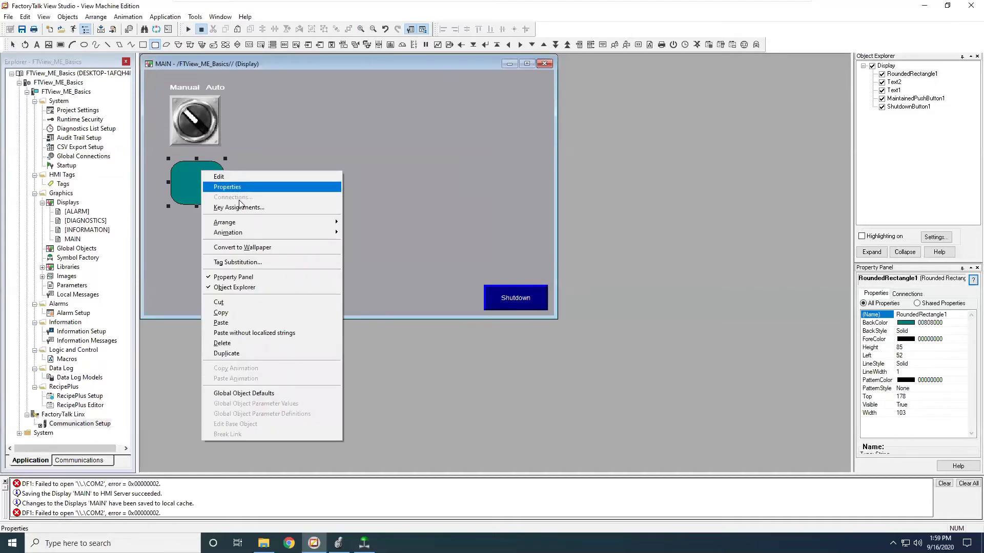
{"action": "mouse_move", "coordinate": [249, 233]}
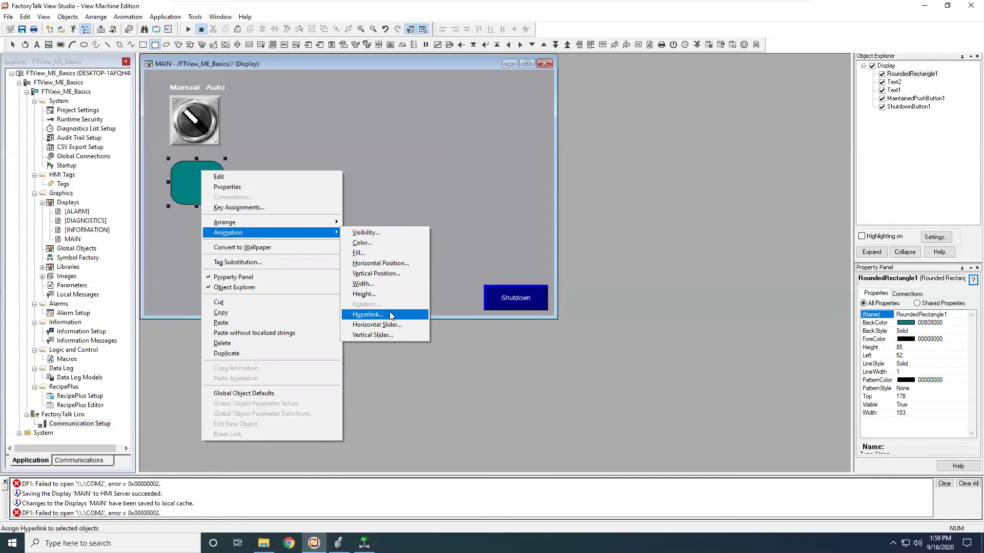
{"action": "left_click", "coordinate": [395, 234]}
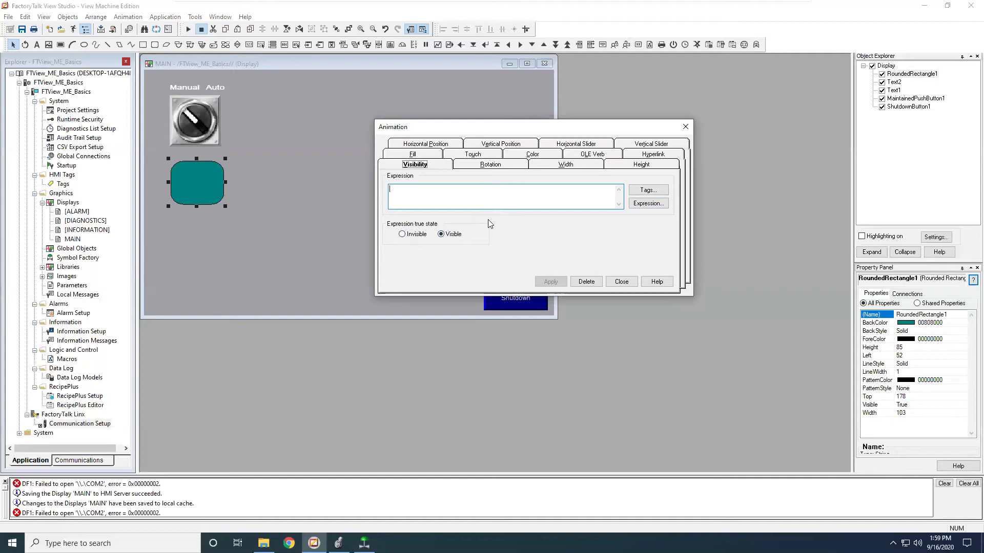
{"action": "left_click", "coordinate": [654, 192]}
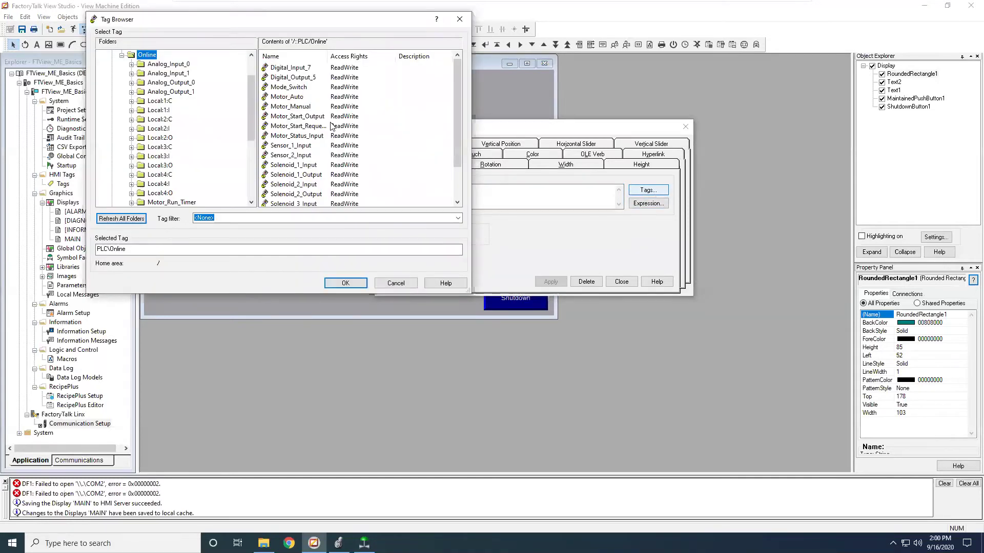
{"action": "left_click_drag", "start_coordinate": [453, 142], "coordinate": [457, 172]}
{"action": "left_click", "coordinate": [289, 194]}
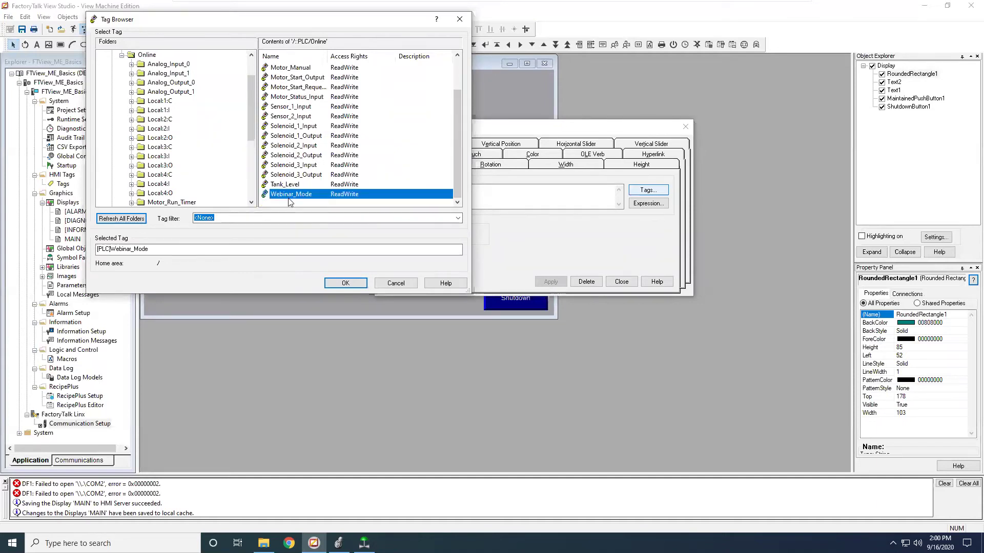
{"action": "left_click", "coordinate": [340, 282]}
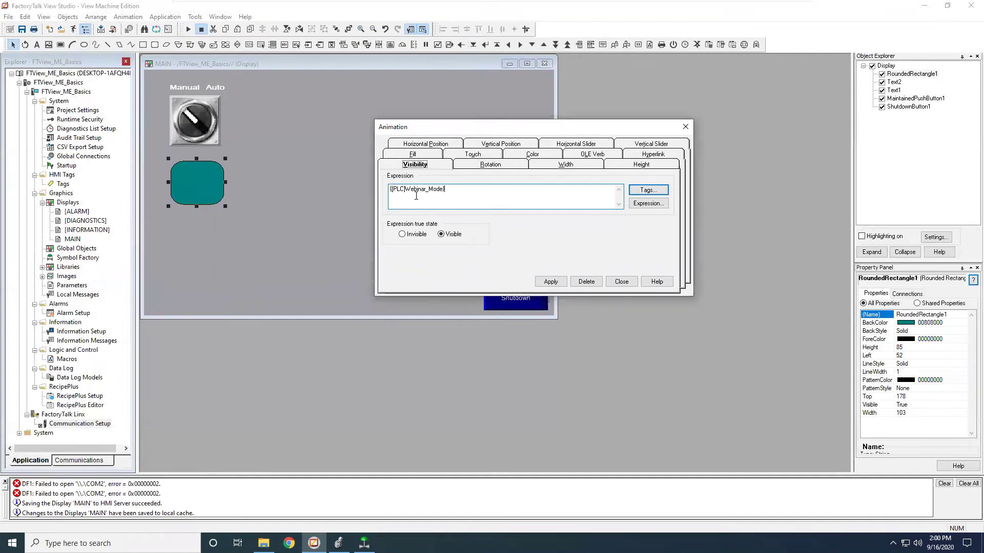
{"action": "left_click_drag", "start_coordinate": [200, 182], "coordinate": [221, 193]}
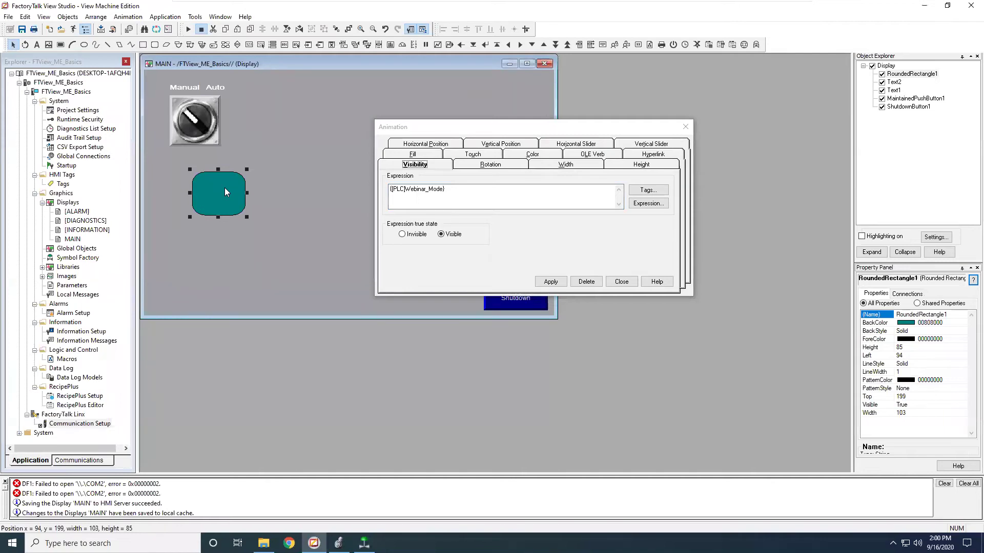
{"action": "left_click", "coordinate": [550, 282]}
{"action": "left_click", "coordinate": [532, 156]}
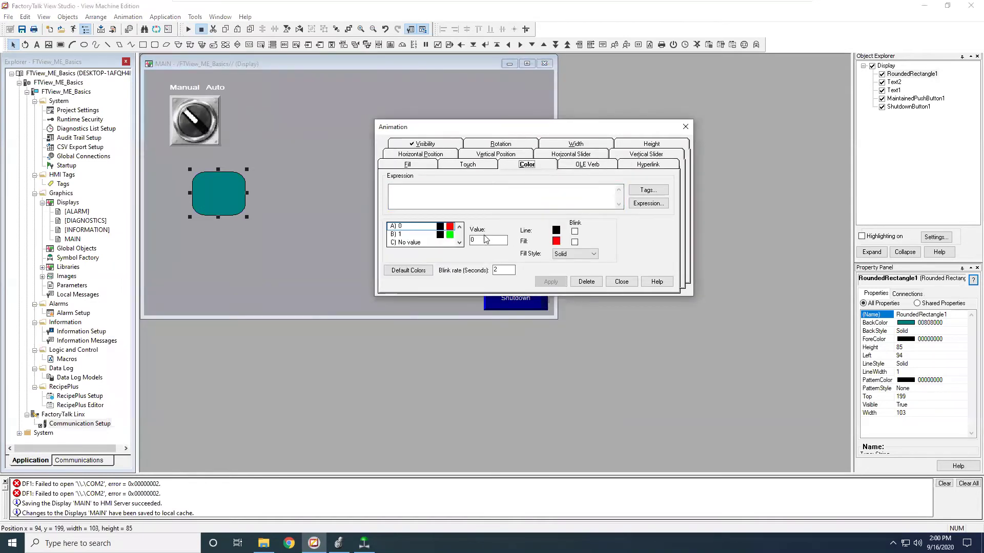
{"action": "left_click", "coordinate": [450, 235]}
{"action": "left_click", "coordinate": [556, 241]}
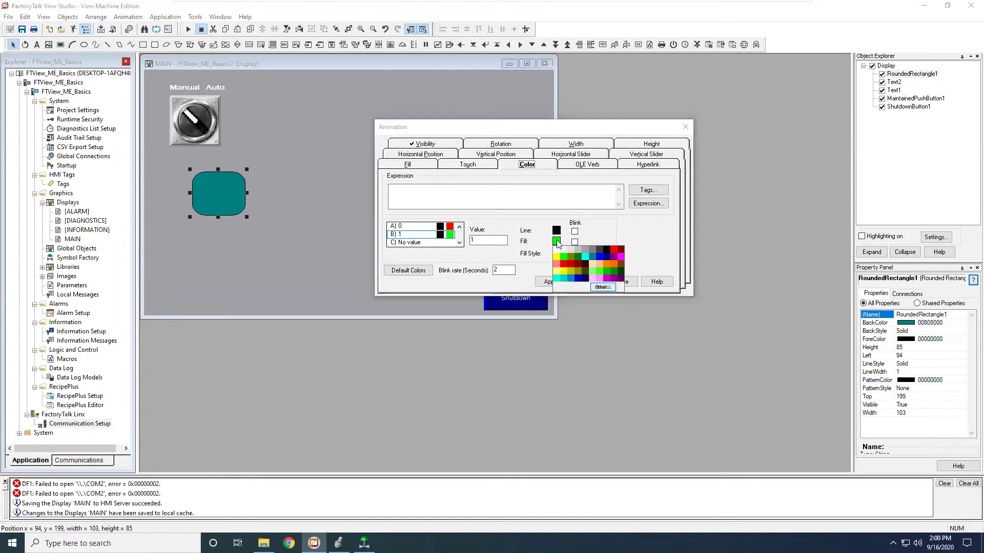
{"action": "left_click", "coordinate": [571, 259]}
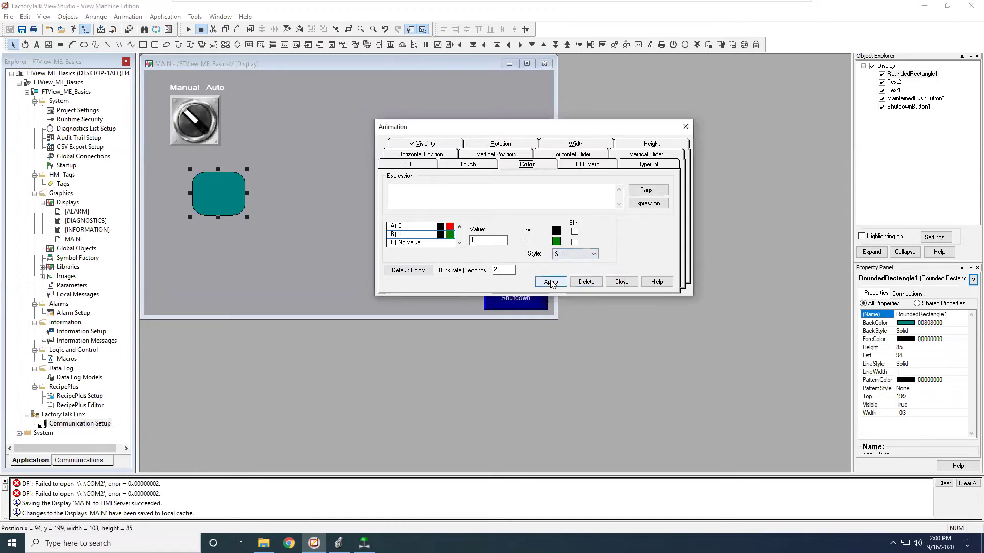
Step: Discard the pending color change and remove the visibility animation from the rounded rectangle
{"action": "left_click", "coordinate": [423, 145]}
{"action": "left_click", "coordinate": [612, 239]}
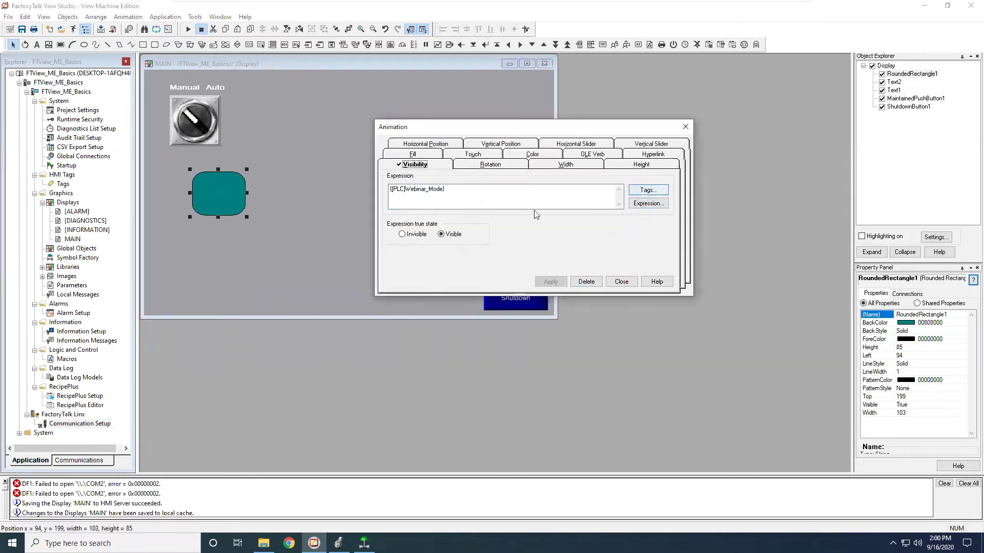
{"action": "left_click", "coordinate": [584, 281]}
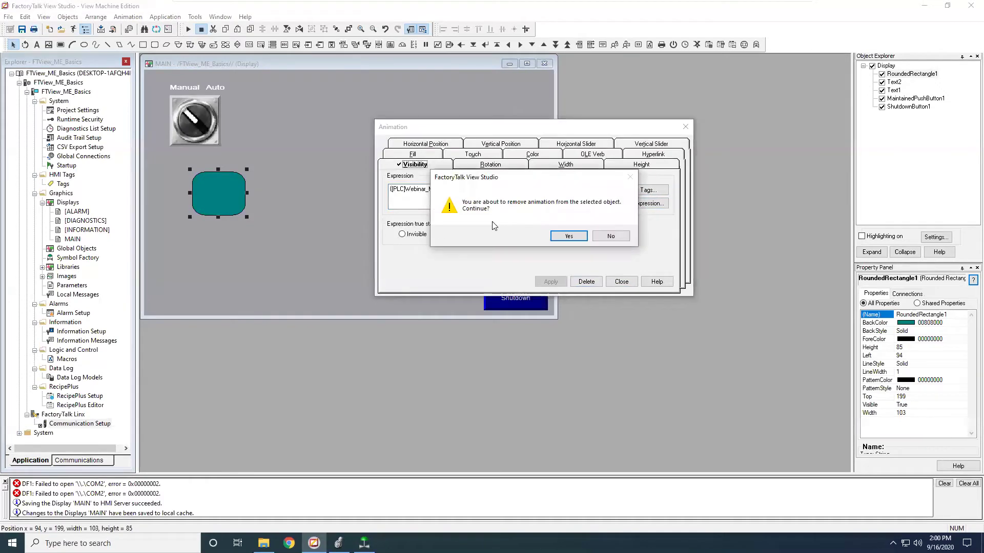
{"action": "left_click", "coordinate": [566, 238]}
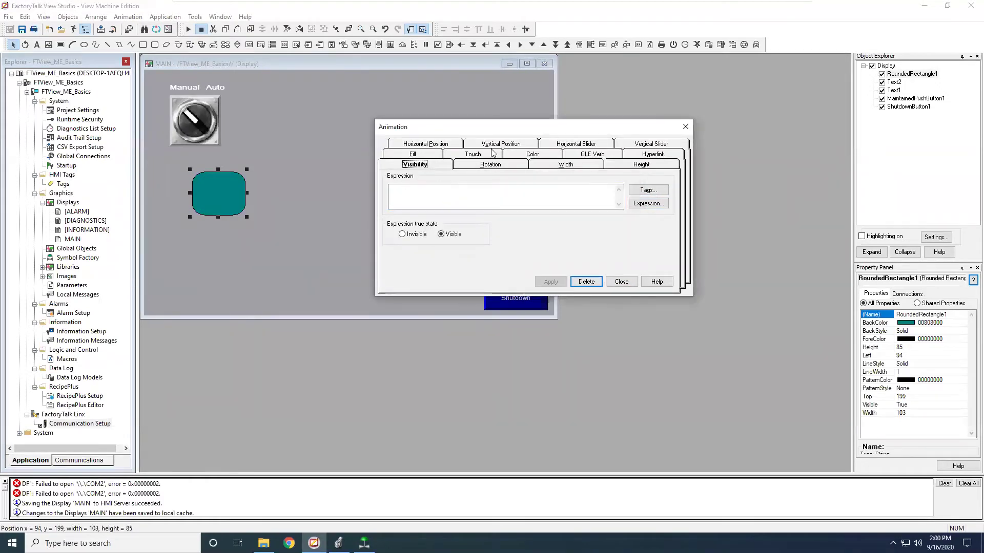
Step: Add a color animation to the rounded rectangle driven by [PLC]Webinar_Mode, with a dark green fill for value 1
{"action": "left_click", "coordinate": [528, 153]}
{"action": "left_click", "coordinate": [449, 234]}
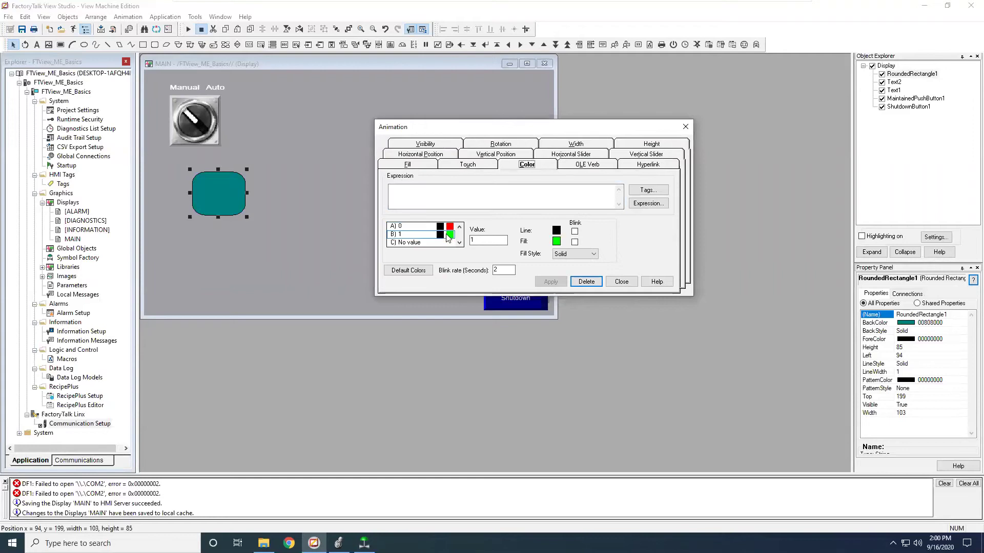
{"action": "left_click", "coordinate": [556, 241]}
{"action": "left_click", "coordinate": [578, 255]}
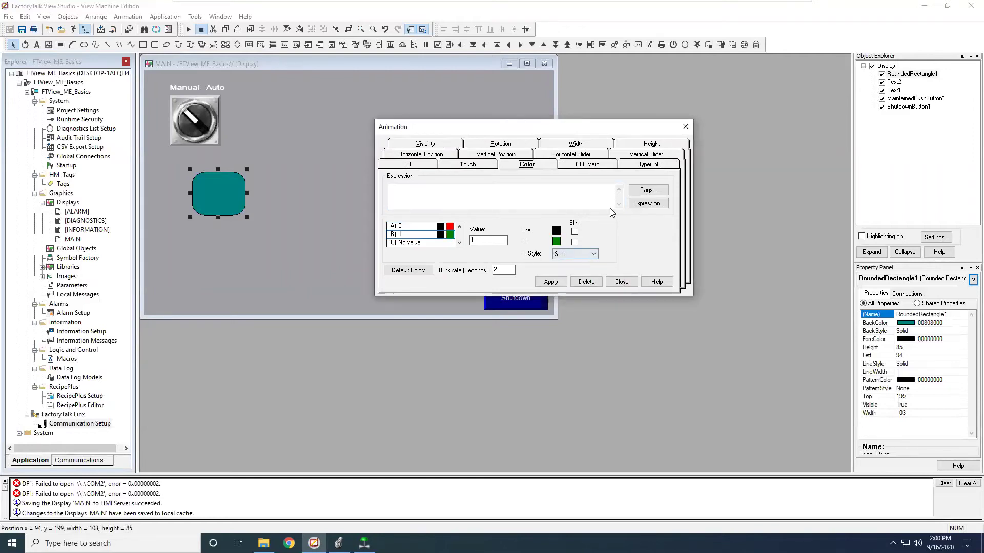
{"action": "left_click", "coordinate": [656, 191]}
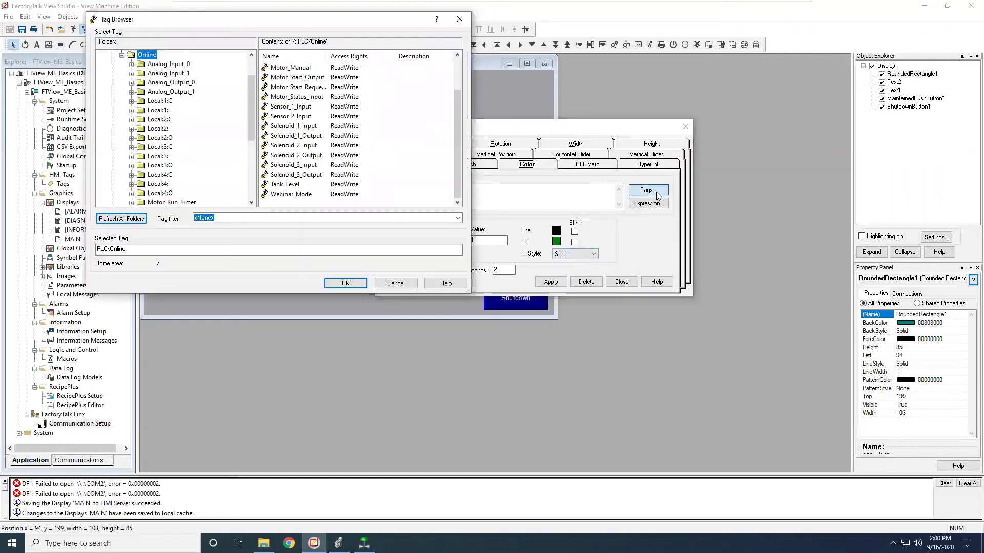
{"action": "double_click", "coordinate": [290, 194]}
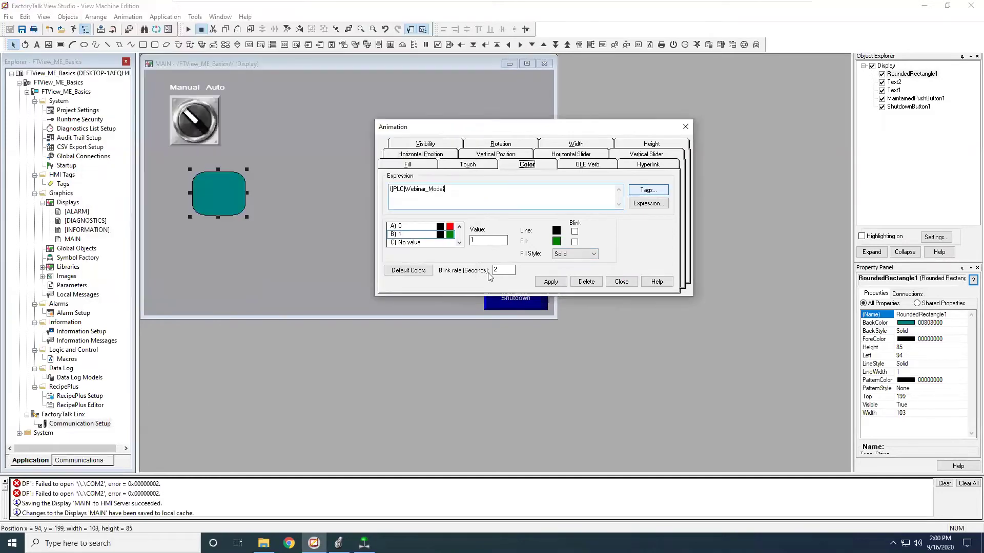
{"action": "left_click", "coordinate": [551, 281]}
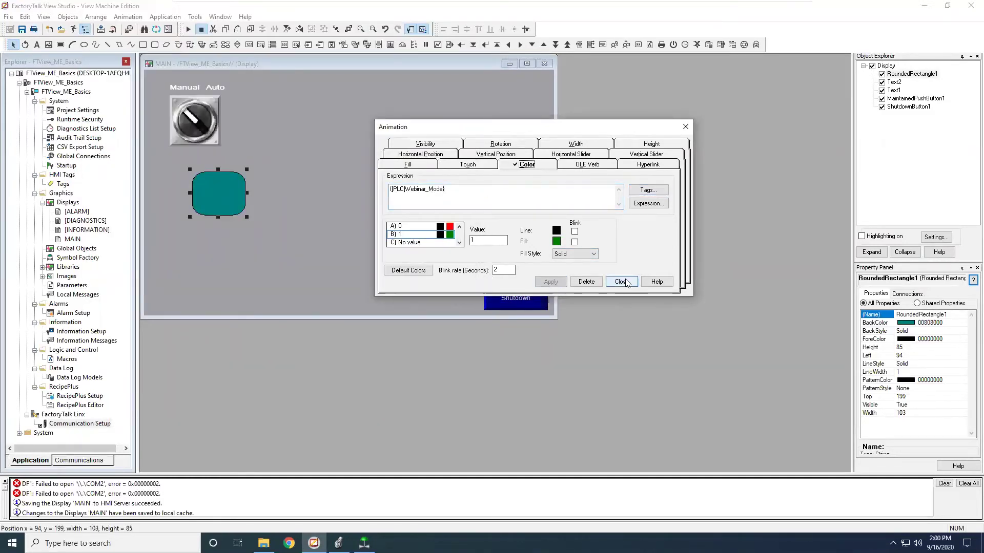
{"action": "left_click", "coordinate": [622, 282]}
Step: Set the rounded rectangle's height and width to 100, its top position to 200 and its left position to 50
{"action": "right_click", "coordinate": [203, 192]}
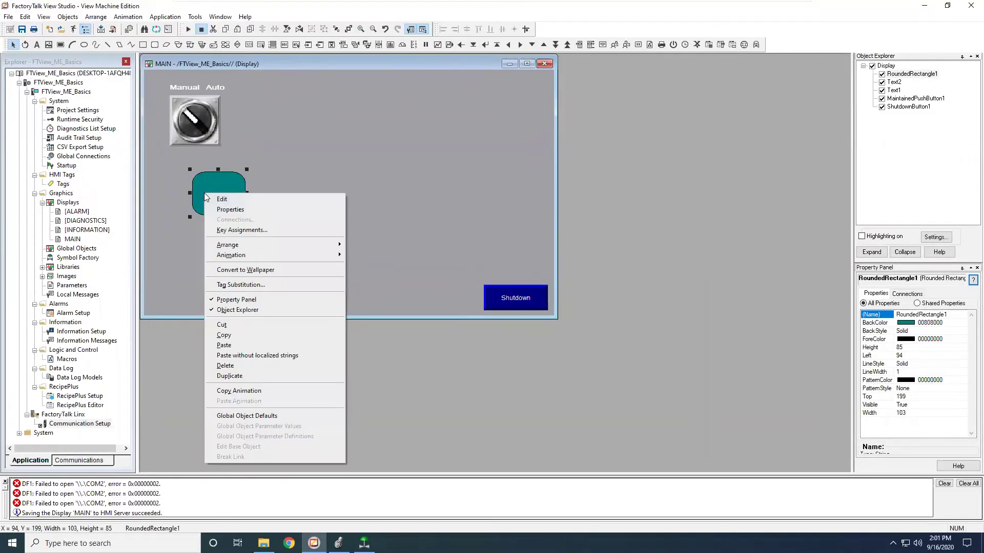
{"action": "left_click", "coordinate": [234, 210]}
{"action": "left_click", "coordinate": [50, 29]}
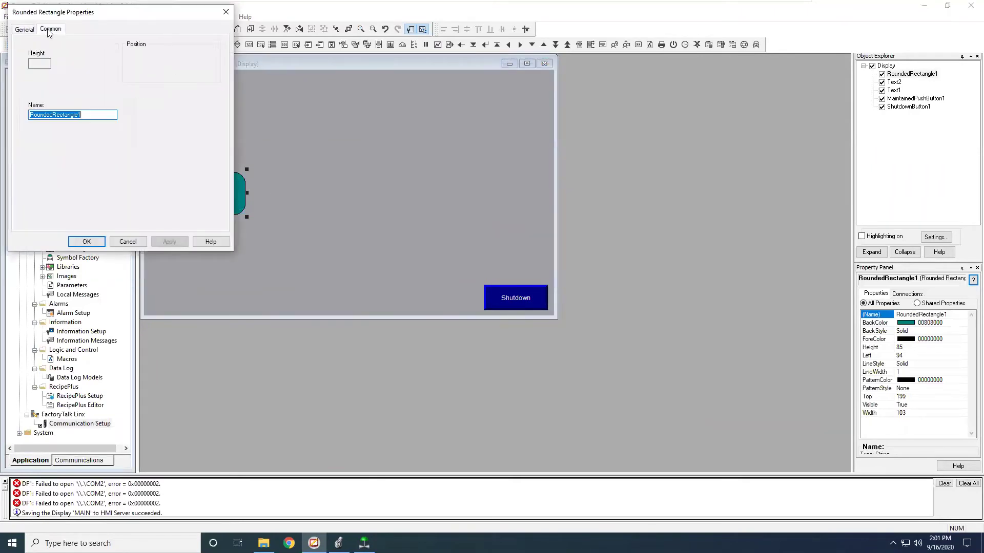
{"action": "double_click", "coordinate": [40, 61]}
{"action": "type", "text": "100"}
{"action": "key", "text": "Tab"}
{"action": "type", "text": "100"}
{"action": "key", "text": "Tab"}
{"action": "type", "text": "200"}
{"action": "key", "text": "Tab"}
{"action": "type", "text": "5"}
{"action": "left_click", "coordinate": [173, 244]}
{"action": "left_click", "coordinate": [85, 242]}
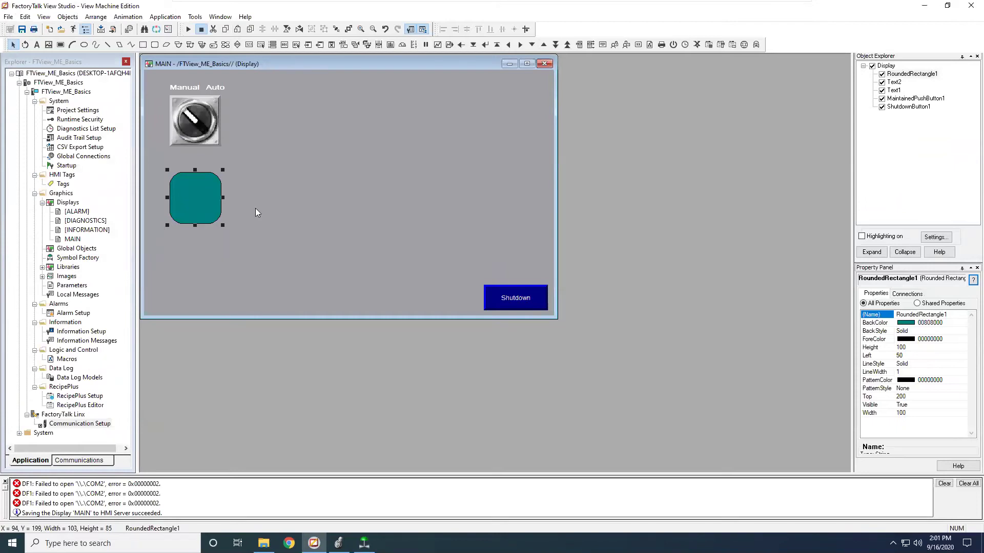
Step: Save the MAIN display and start its test run
{"action": "left_click", "coordinate": [22, 29]}
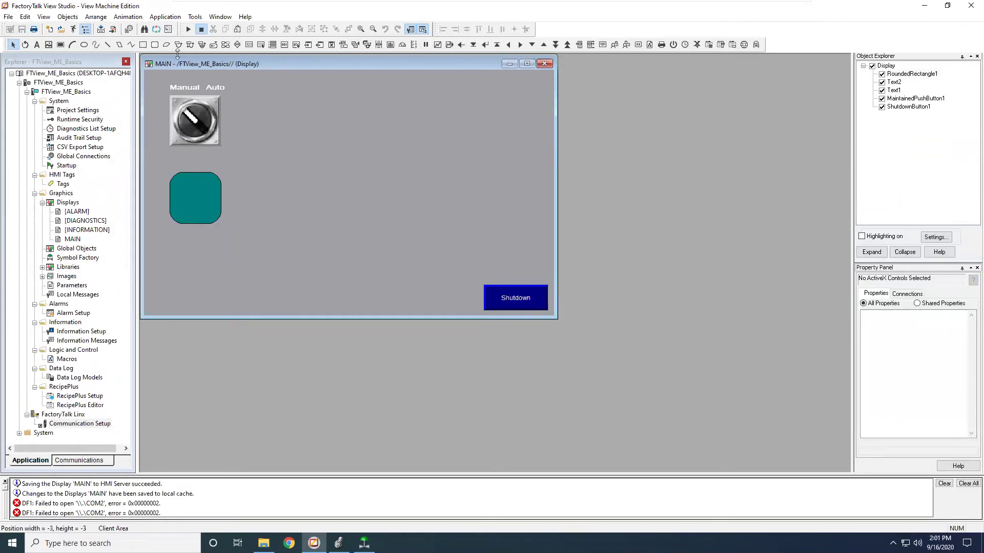
{"action": "left_click", "coordinate": [189, 29]}
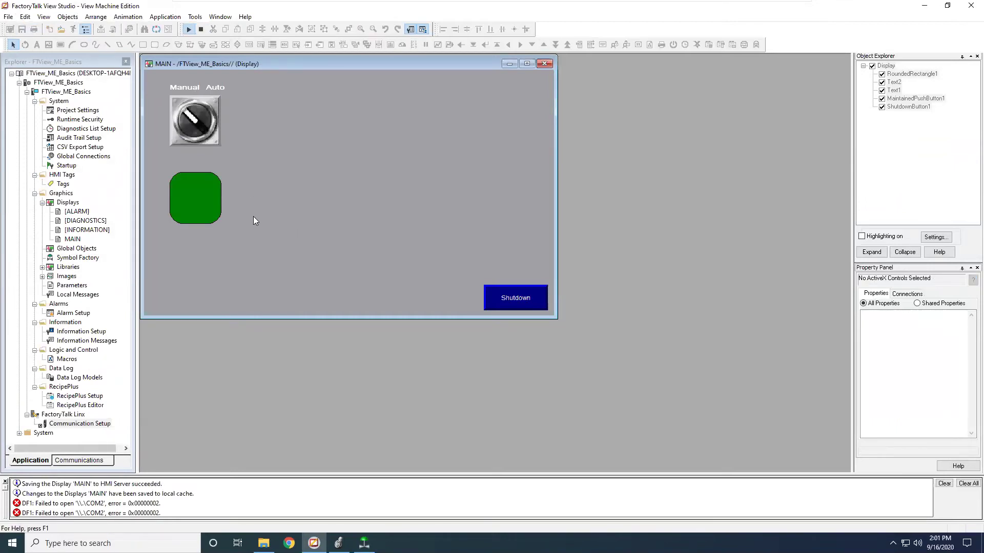
Step: Switch to Logix Designer, open the IOMain routine of IOProgram and toggle Webinar_Mode off to check the indicator on the running MAIN display
{"action": "left_click", "coordinate": [338, 543]}
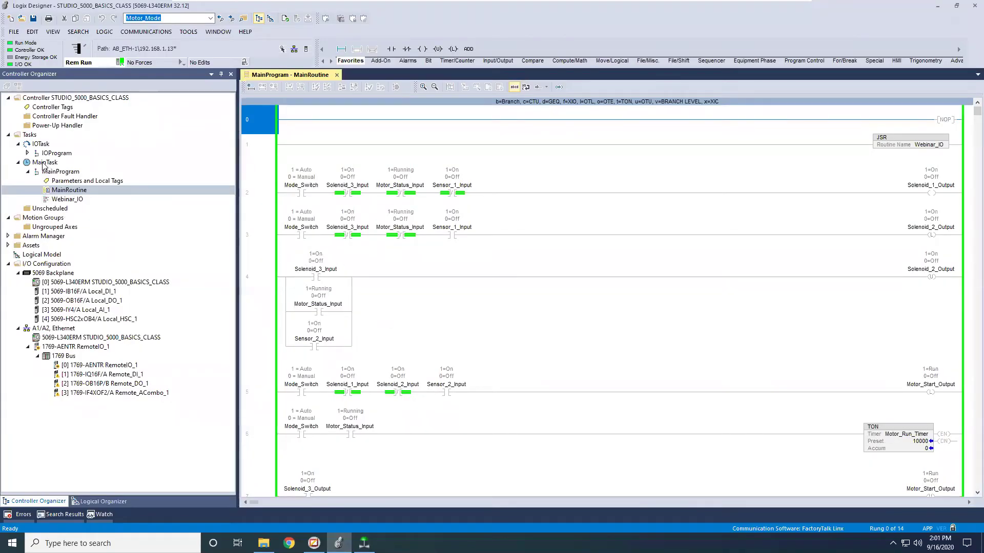
{"action": "left_click", "coordinate": [24, 153]}
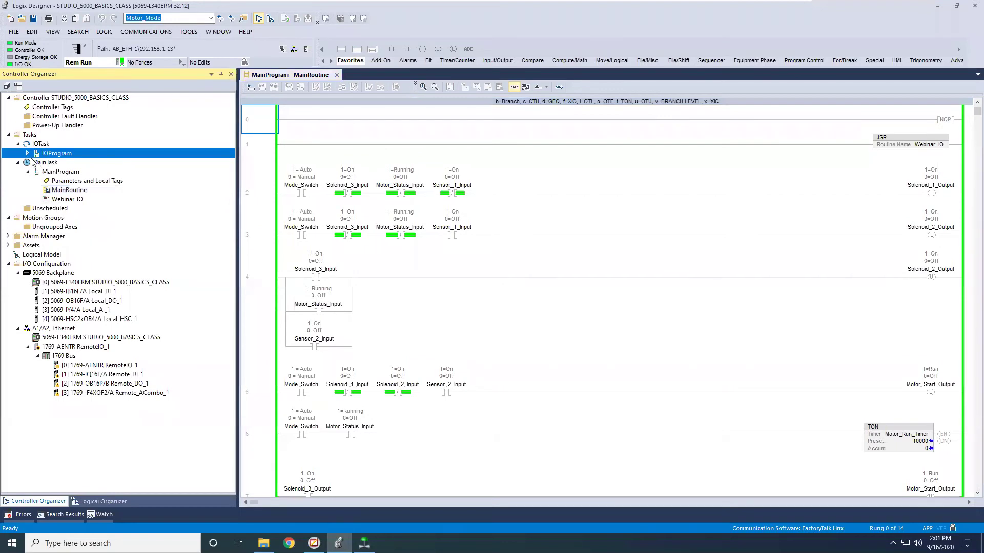
{"action": "left_click", "coordinate": [27, 153]}
{"action": "double_click", "coordinate": [62, 172]}
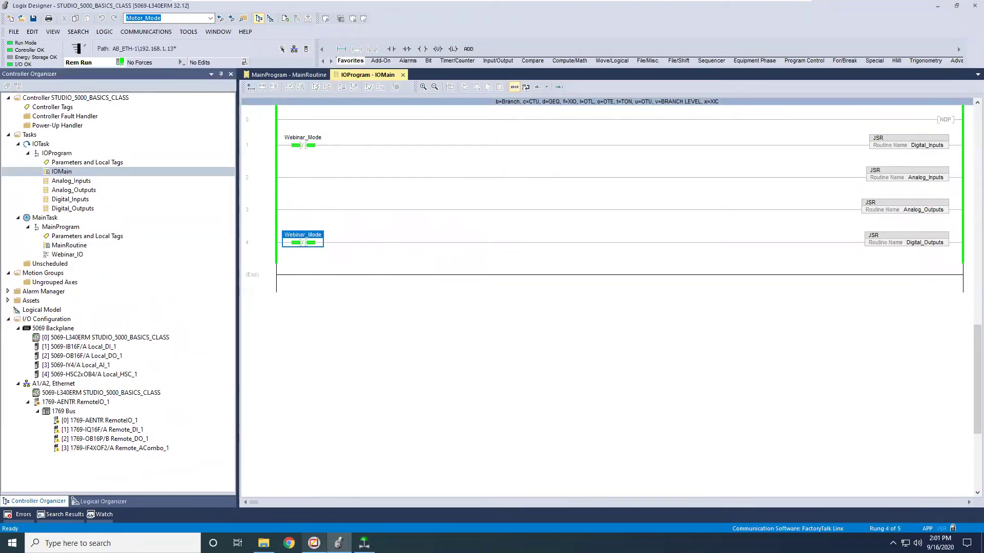
{"action": "key", "text": "alt+Tab"}
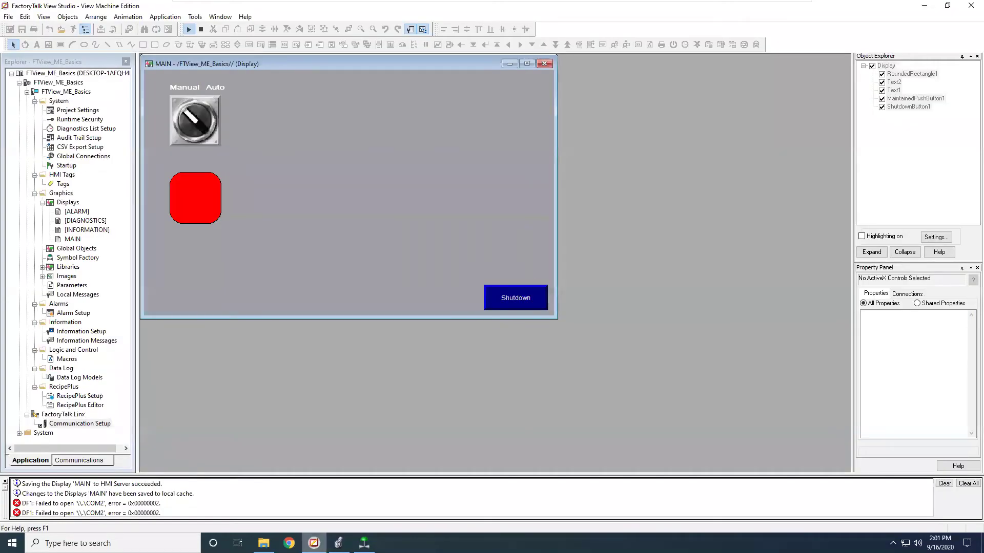
Step: Toggle Webinar_Mode back on in Logix Designer, check the indicator on MAIN and end the display's test run
{"action": "key", "text": "alt+Tab"}
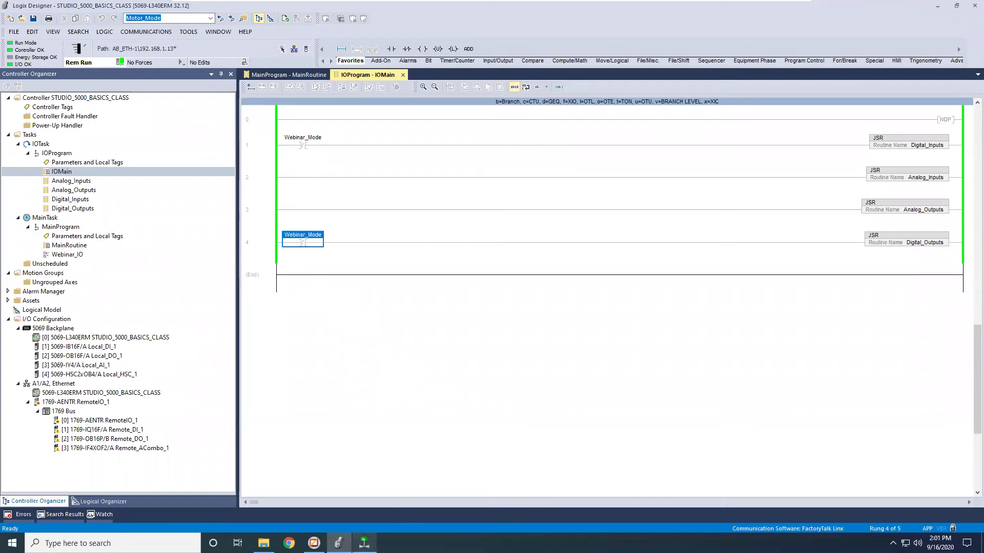
{"action": "mouse_move", "coordinate": [364, 543]}
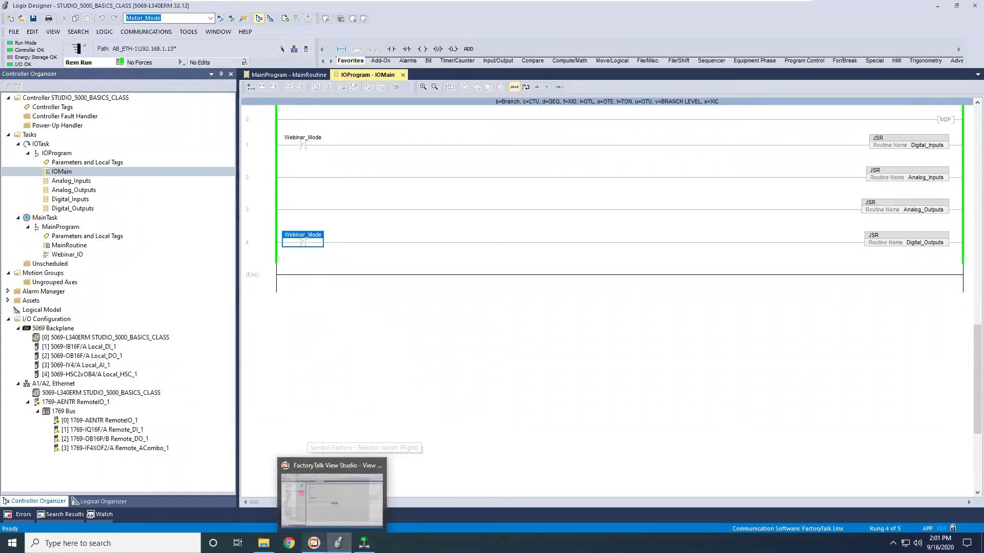
{"action": "left_click", "coordinate": [314, 543]}
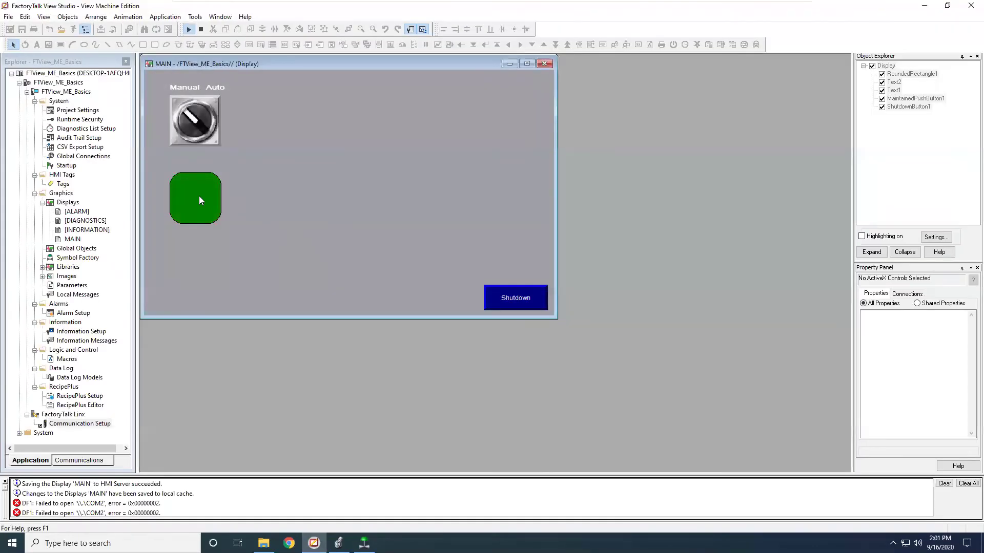
{"action": "left_click", "coordinate": [201, 29]}
{"action": "left_click", "coordinate": [202, 193]}
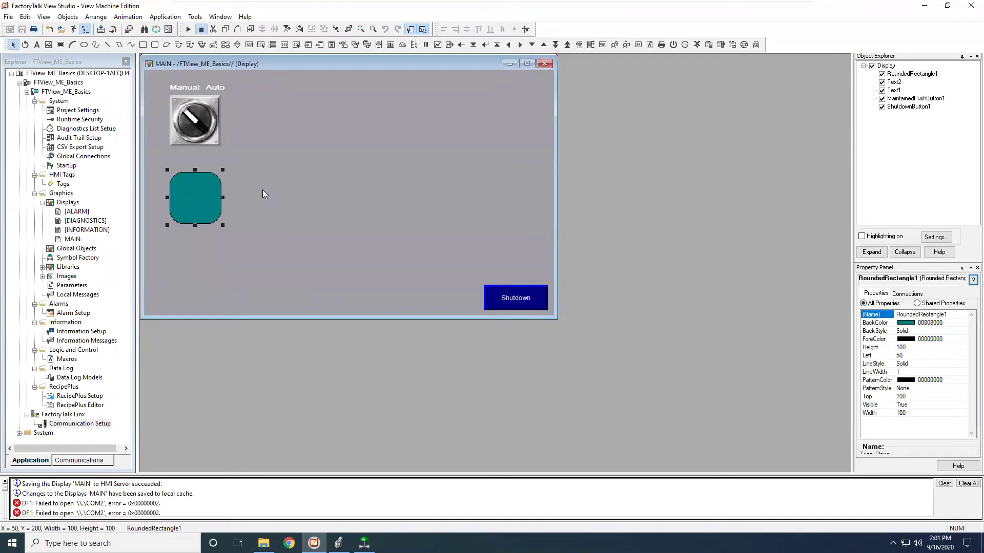
Step: Place the Tank 6 symbol from Symbol Factory's Tanks category on MAIN at about left 475, top 150
{"action": "left_click", "coordinate": [332, 134]}
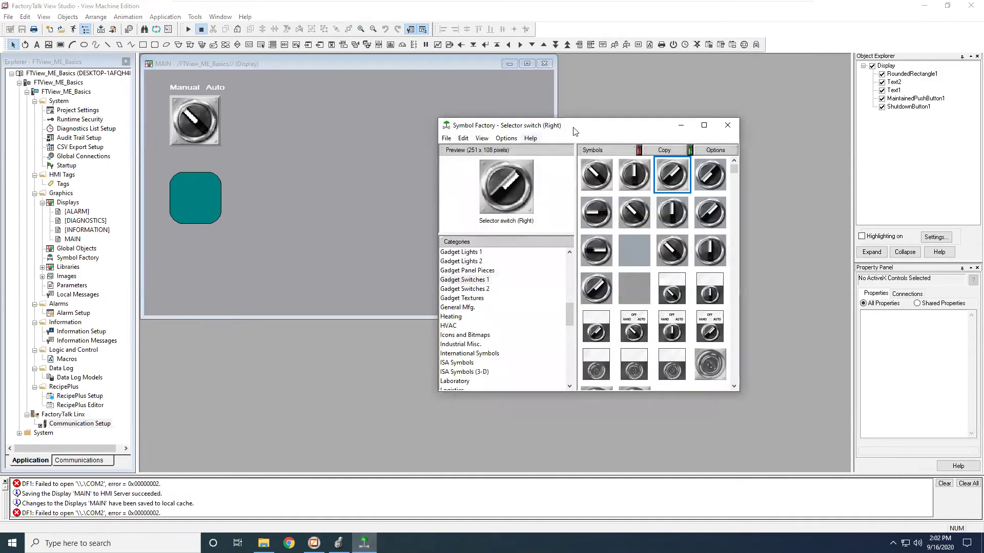
{"action": "left_click_drag", "start_coordinate": [592, 116], "coordinate": [700, 86]}
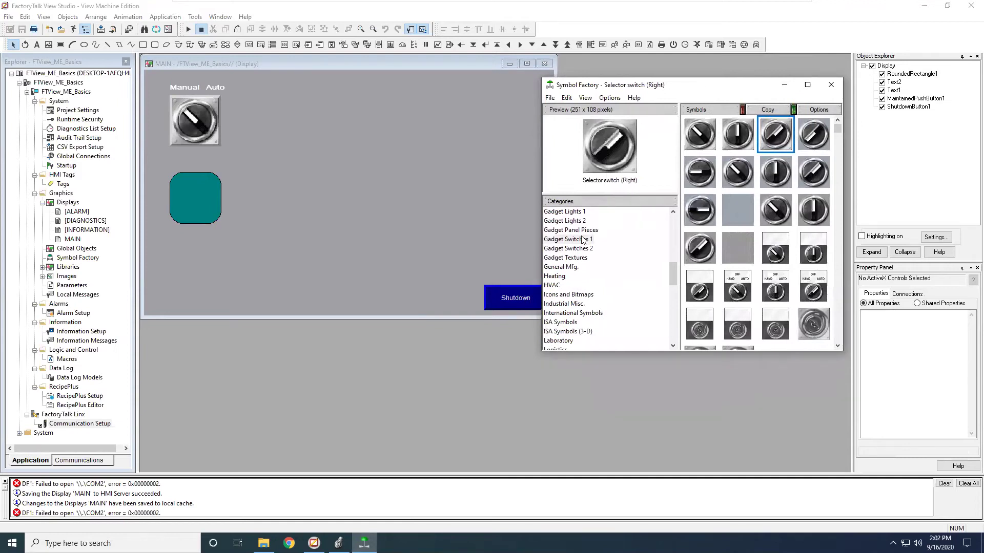
{"action": "scroll", "coordinate": [602, 266], "scroll_direction": "down", "scroll_amount": 10}
{"action": "left_click", "coordinate": [551, 294]}
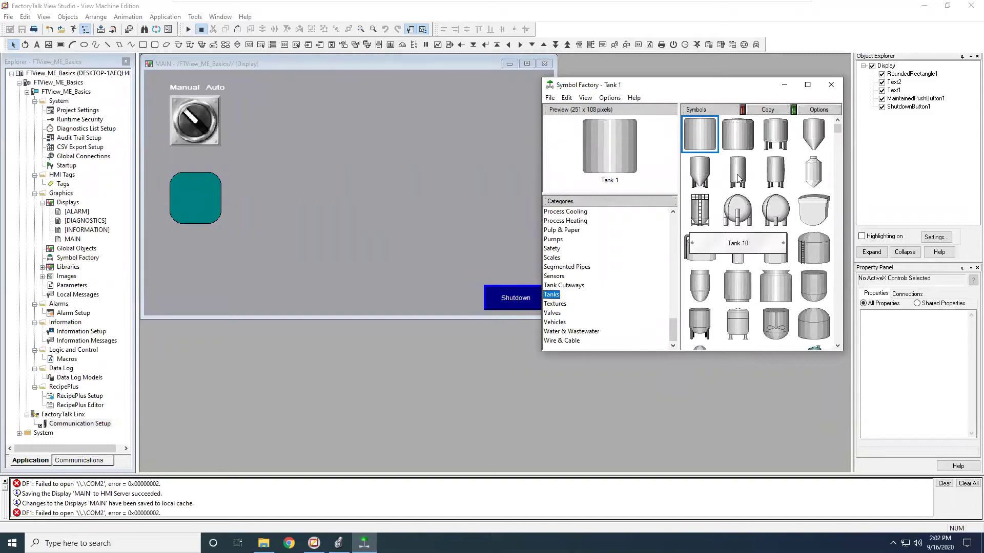
{"action": "left_click_drag", "start_coordinate": [740, 164], "coordinate": [516, 159]}
{"action": "left_click_drag", "start_coordinate": [421, 150], "coordinate": [388, 147]}
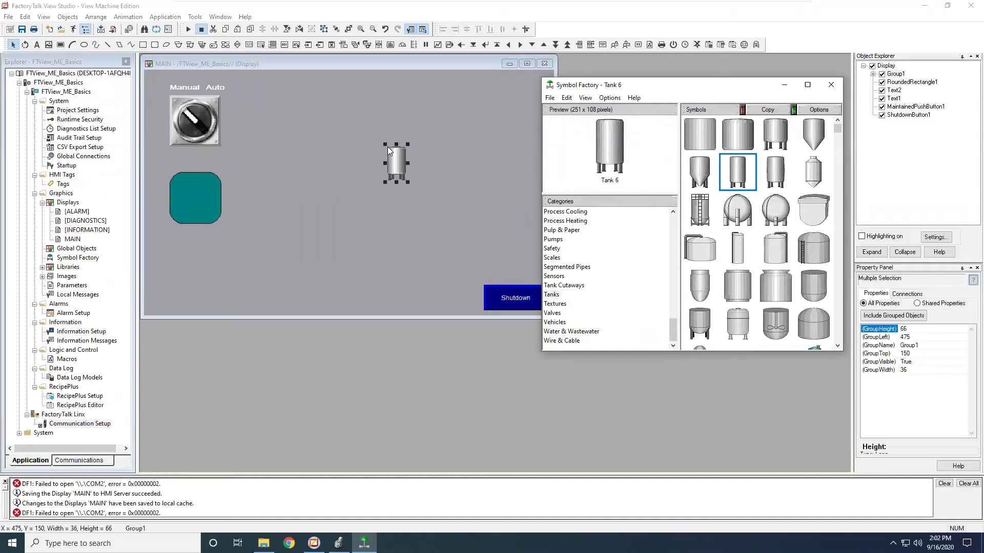
Step: Set the tank's height to 200 and width to 100, and move it to about left 491, top 52
{"action": "left_click", "coordinate": [403, 167]}
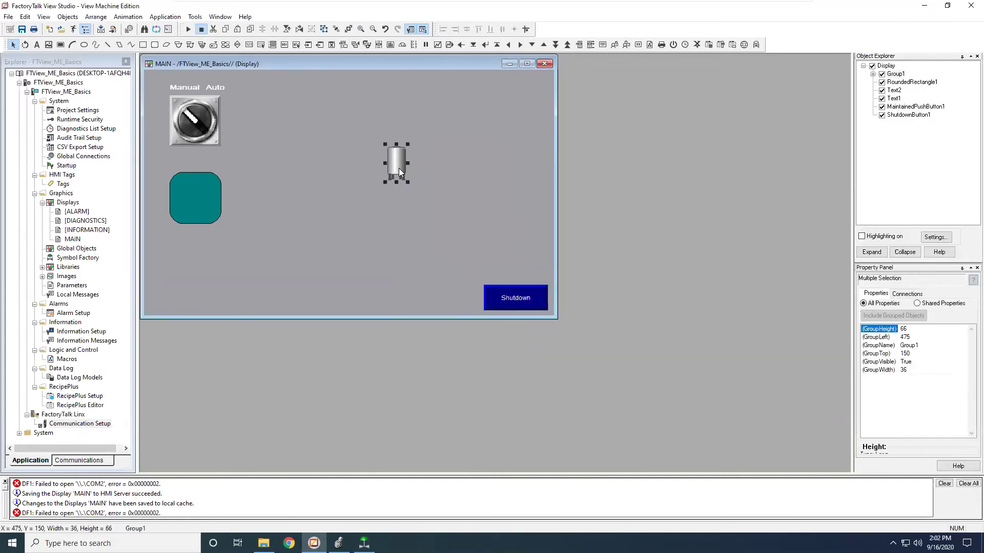
{"action": "left_click", "coordinate": [911, 330]}
{"action": "type", "text": "200"}
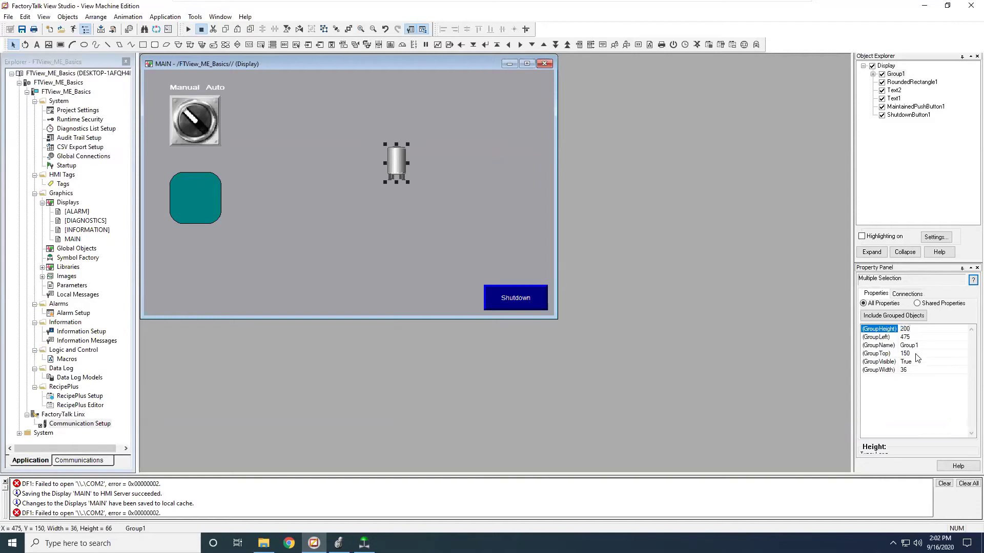
{"action": "left_click", "coordinate": [916, 370]}
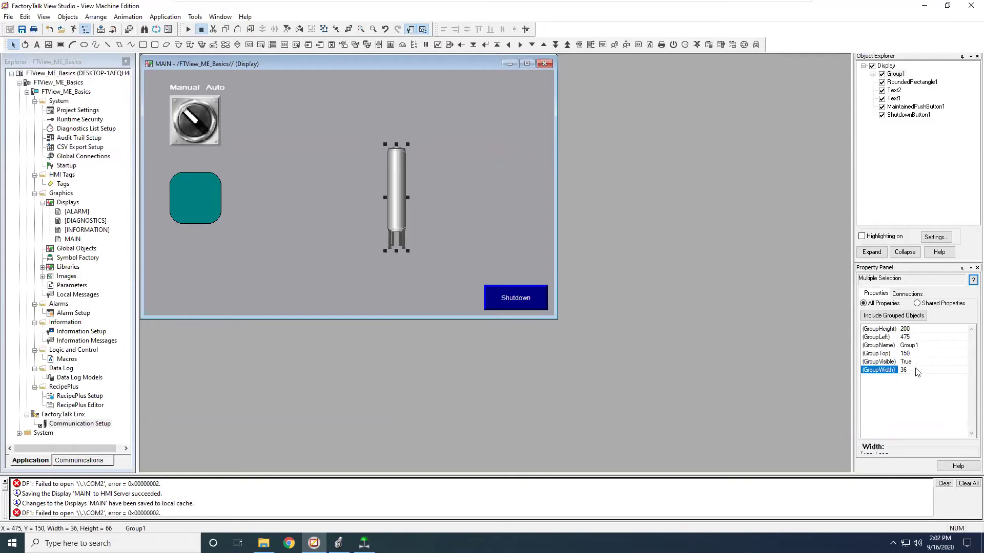
{"action": "type", "text": "10"}
{"action": "left_click_drag", "start_coordinate": [429, 151], "coordinate": [437, 100]}
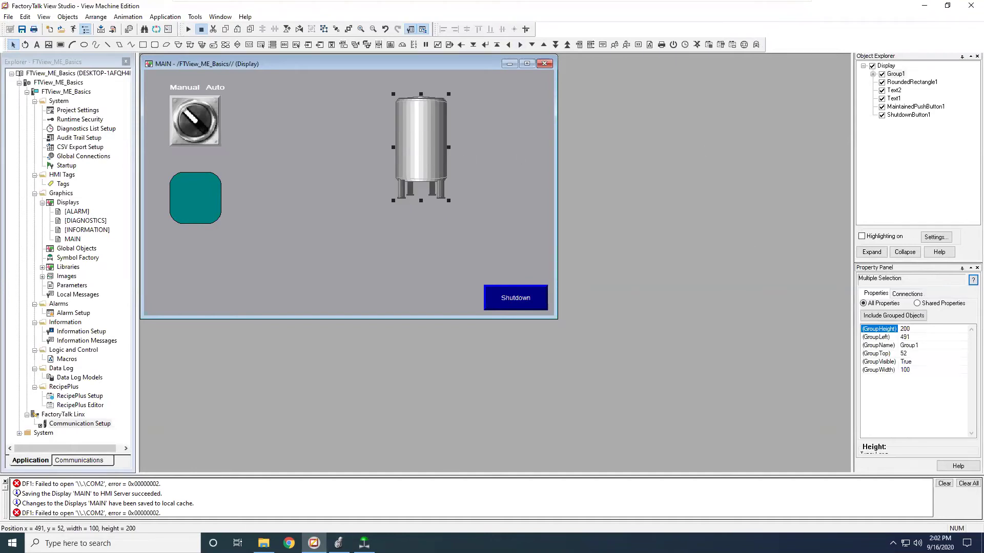
Step: Place a tall jagged symbol from Tank Cutaways over the tank body, about 74 wide and 155 high at left 503, top 60
{"action": "left_click", "coordinate": [364, 543]}
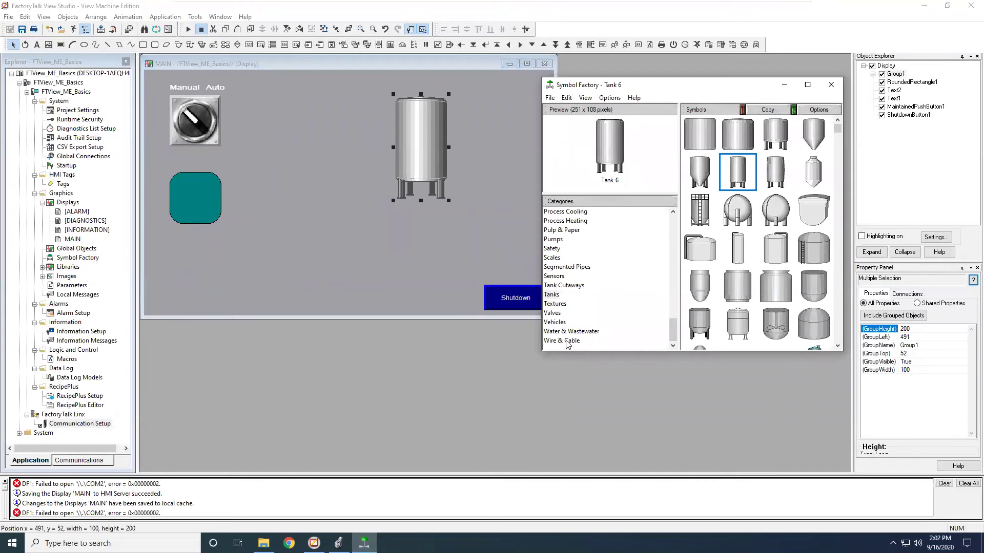
{"action": "left_click", "coordinate": [567, 286]}
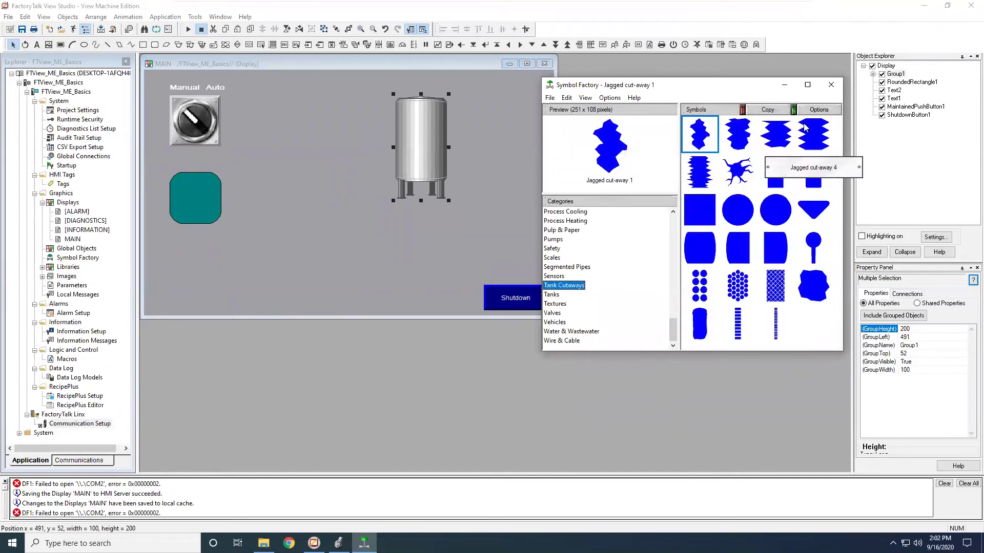
{"action": "left_click_drag", "start_coordinate": [700, 172], "coordinate": [425, 147]}
{"action": "left_click_drag", "start_coordinate": [445, 167], "coordinate": [425, 169]}
{"action": "left_click_drag", "start_coordinate": [435, 142], "coordinate": [417, 123]}
Step: Start a fill animation for the tank group with a constant expression range of 0 to 100
{"action": "left_click", "coordinate": [441, 154]}
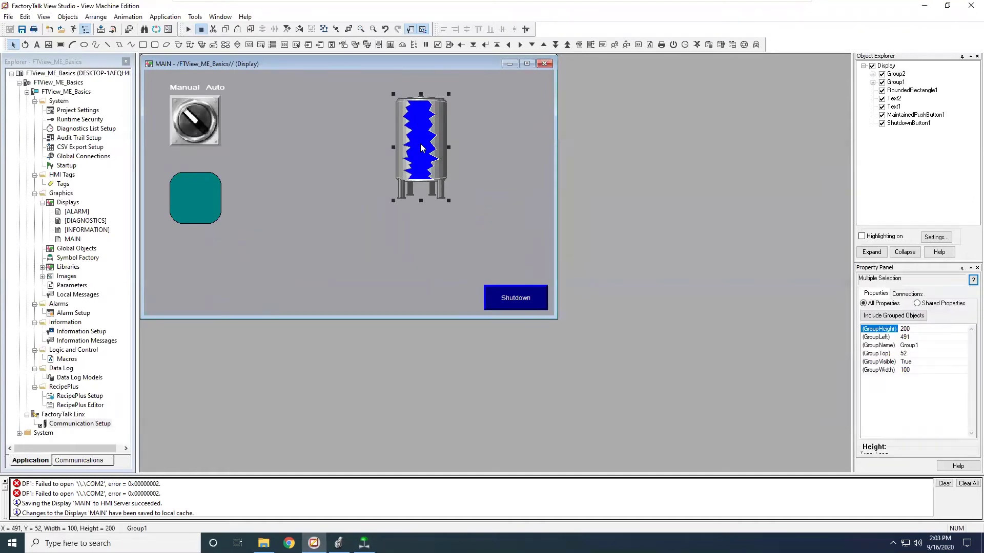
{"action": "right_click", "coordinate": [423, 147]}
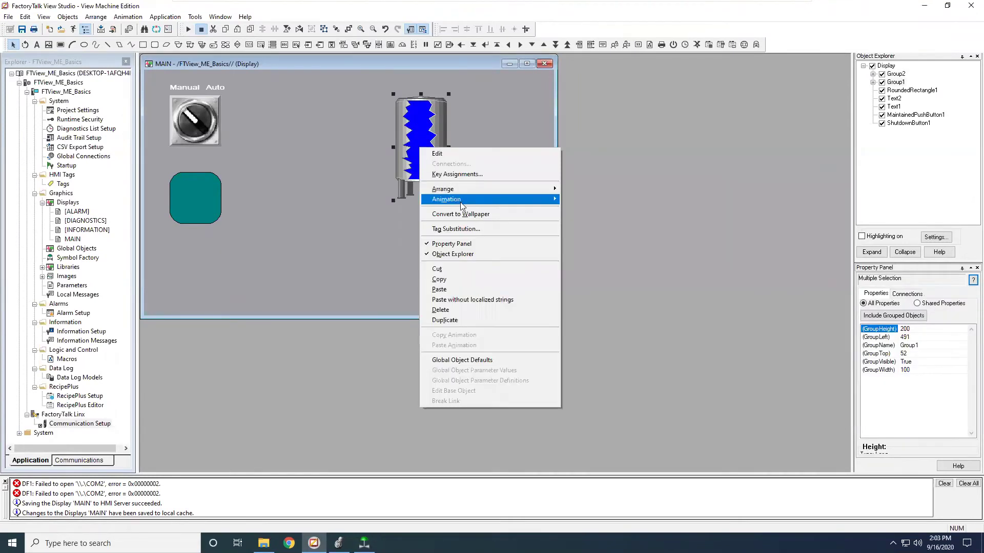
{"action": "mouse_move", "coordinate": [528, 201]}
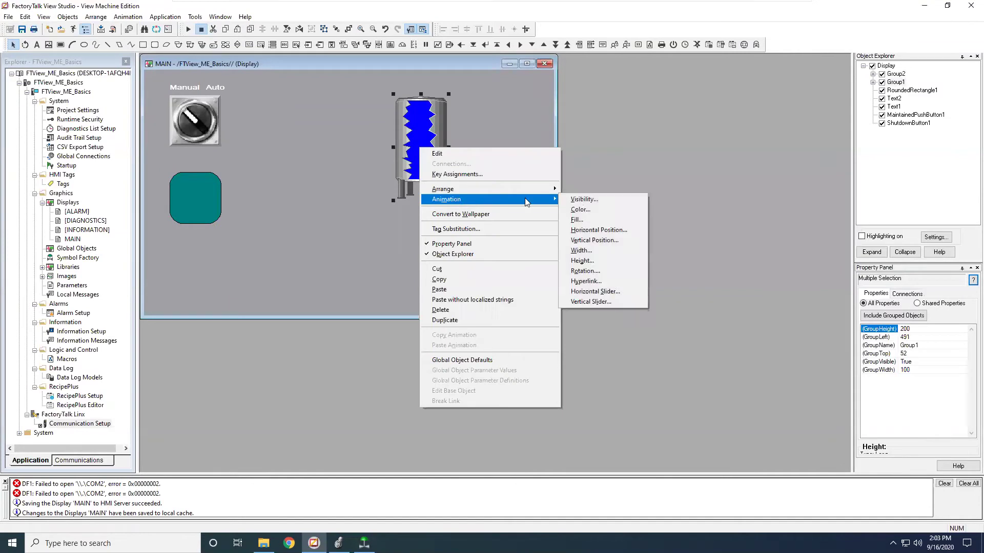
{"action": "left_click", "coordinate": [592, 220]}
{"action": "left_click", "coordinate": [389, 248]}
{"action": "left_click", "coordinate": [467, 246]}
{"action": "type", "text": "0"}
{"action": "left_click", "coordinate": [515, 246]}
{"action": "type", "text": "100"}
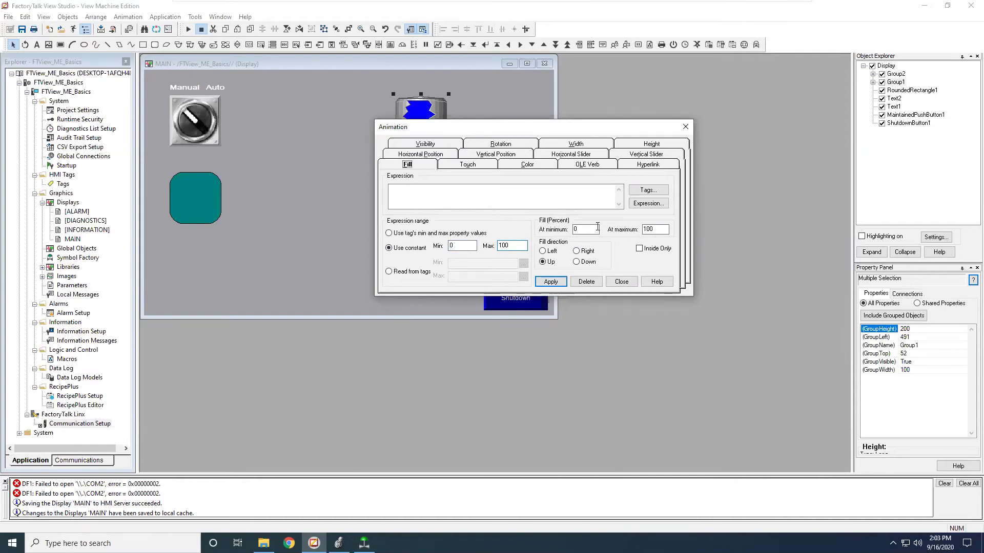
Step: Assign the [PLC]Tank_Level tag to the tank's fill animation and apply it
{"action": "left_click", "coordinate": [648, 190]}
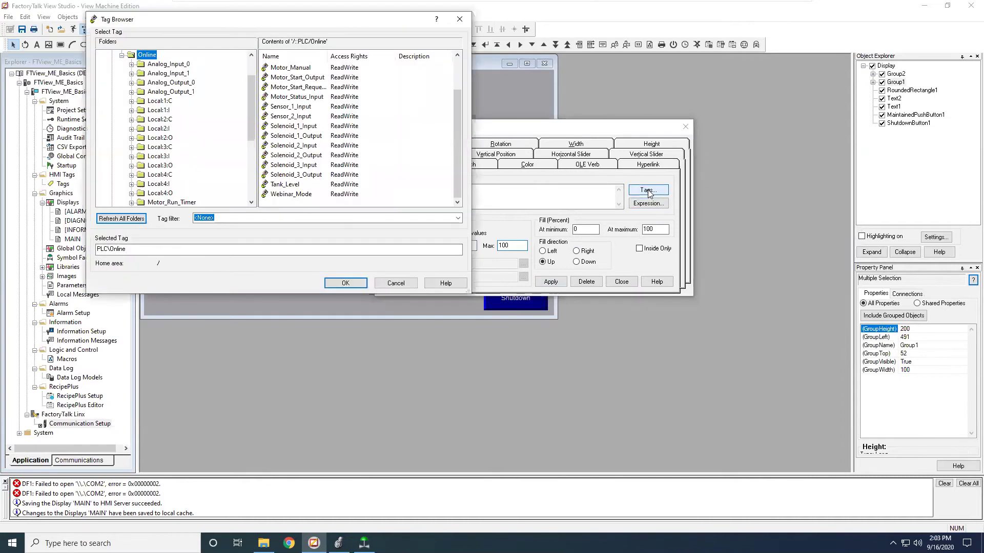
{"action": "left_click", "coordinate": [294, 185]}
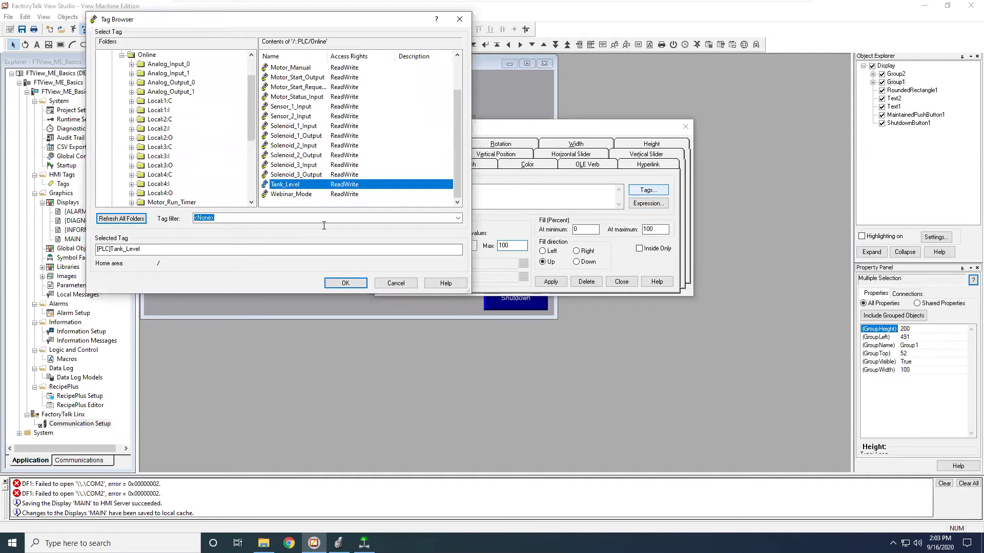
{"action": "left_click", "coordinate": [353, 287]}
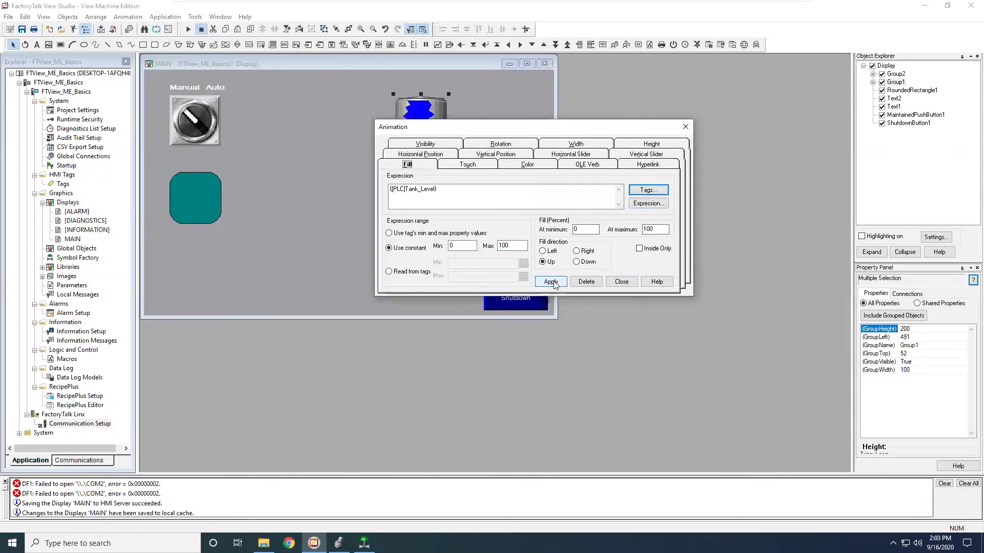
{"action": "left_click", "coordinate": [621, 282]}
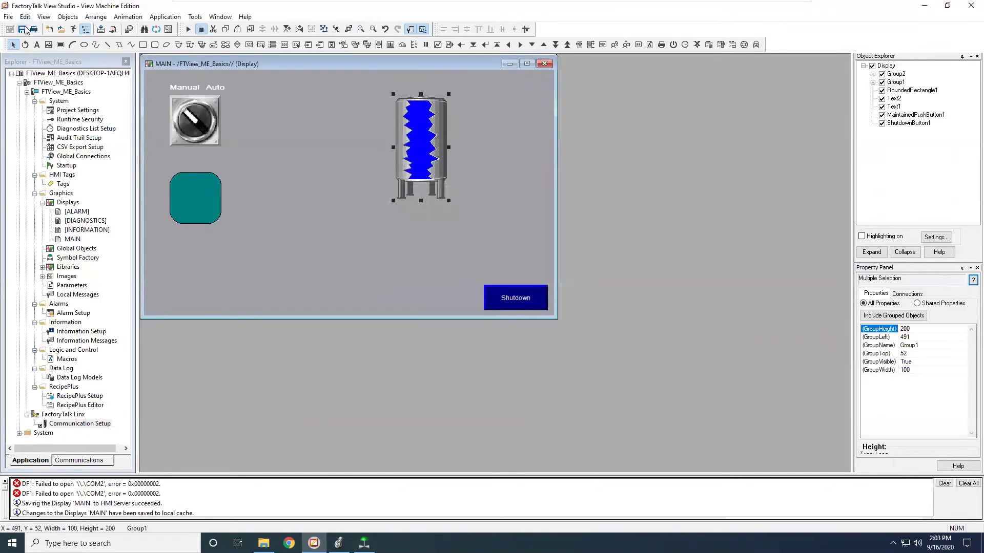
Step: Test-run the MAIN display briefly and delete the fill animation from the tank group
{"action": "left_click", "coordinate": [191, 32]}
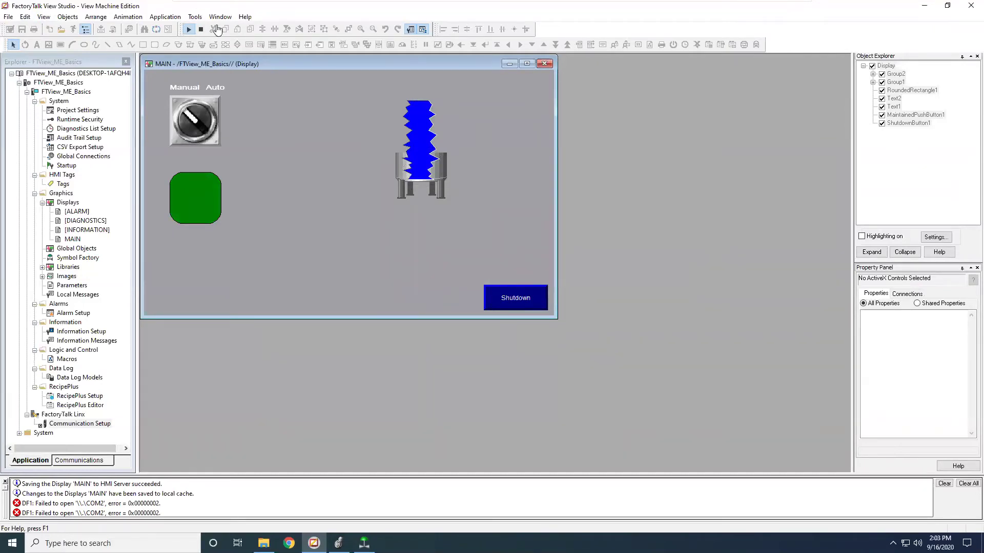
{"action": "left_click", "coordinate": [201, 29]}
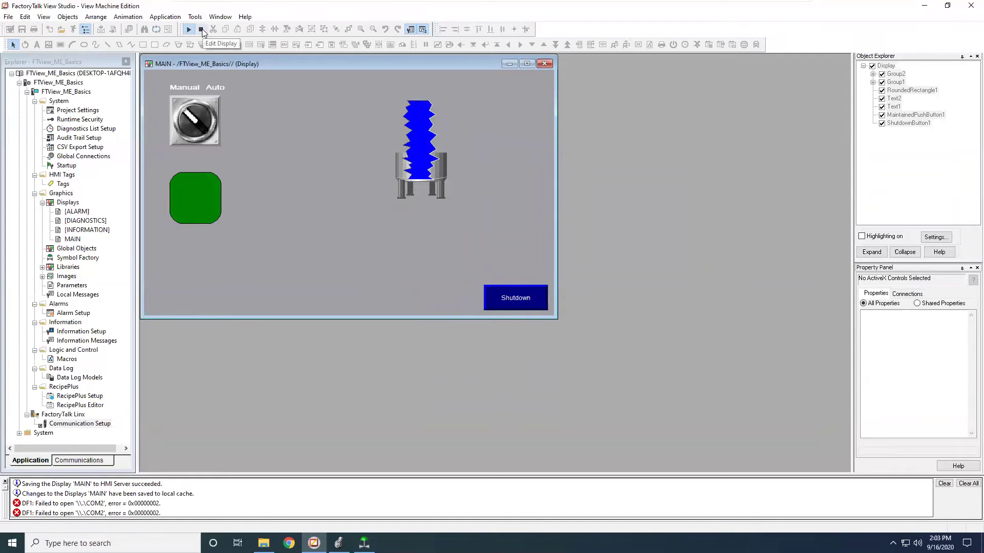
{"action": "left_click", "coordinate": [442, 128]}
{"action": "right_click", "coordinate": [442, 128]}
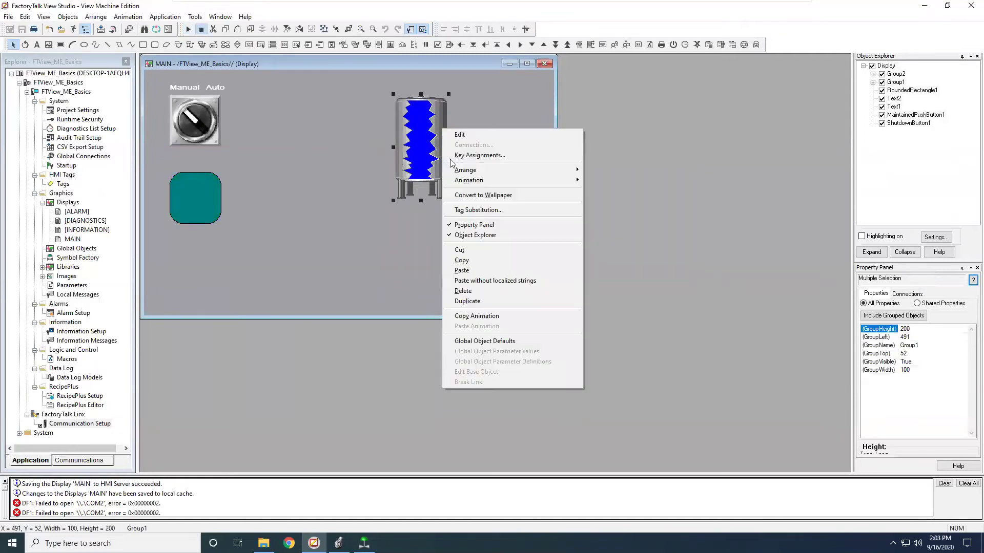
{"action": "mouse_move", "coordinate": [564, 181]}
{"action": "left_click", "coordinate": [599, 201]}
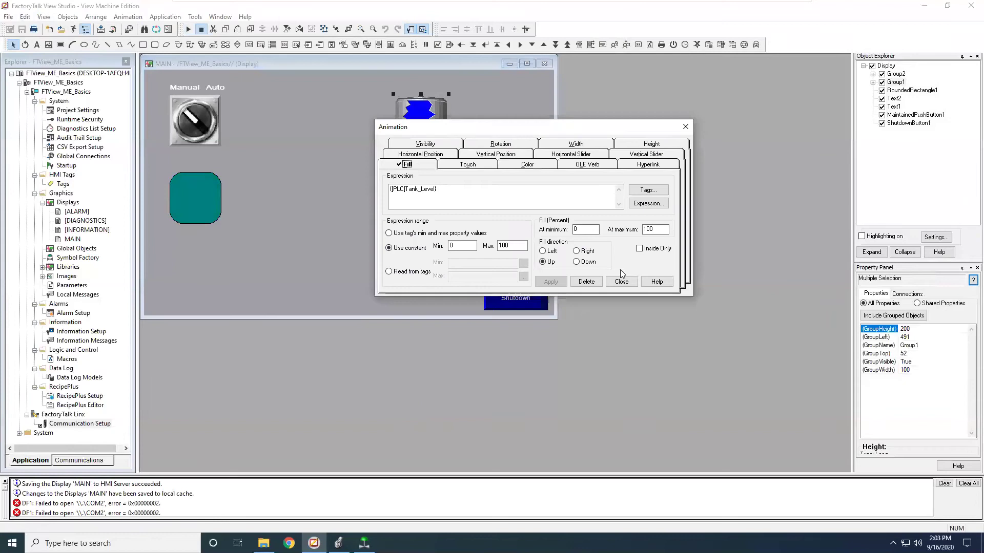
{"action": "left_click", "coordinate": [585, 282]}
{"action": "left_click", "coordinate": [640, 288]}
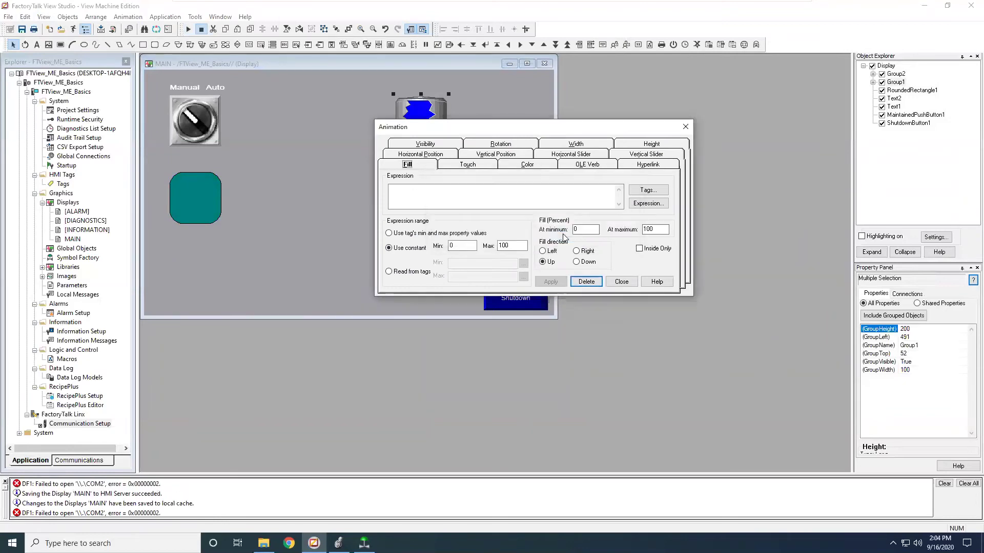
{"action": "left_click", "coordinate": [621, 282]}
Step: Add a fill animation driven by [PLC]Tank_Level to the blue jagged cutaway on the tank
{"action": "right_click", "coordinate": [422, 132]}
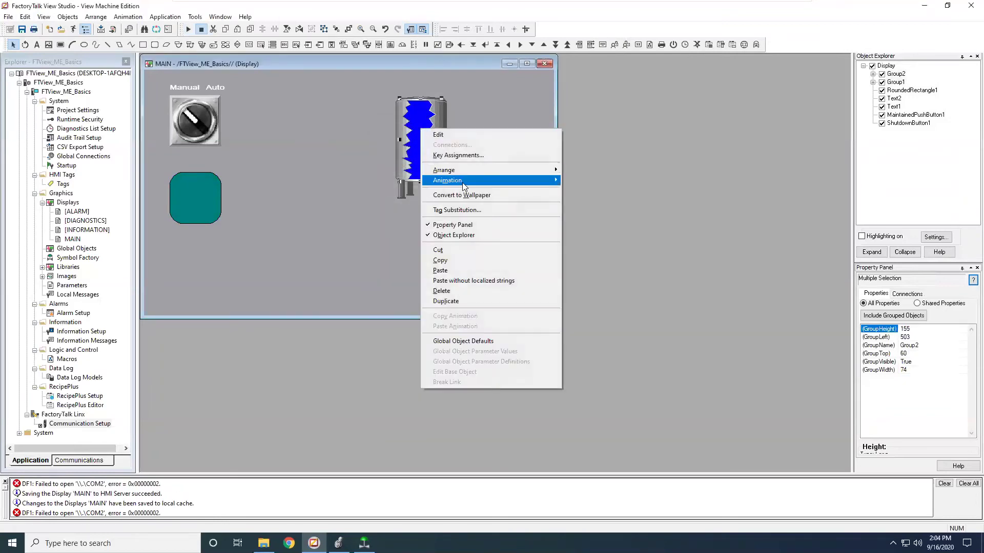
{"action": "mouse_move", "coordinate": [462, 182]}
{"action": "left_click", "coordinate": [584, 202]}
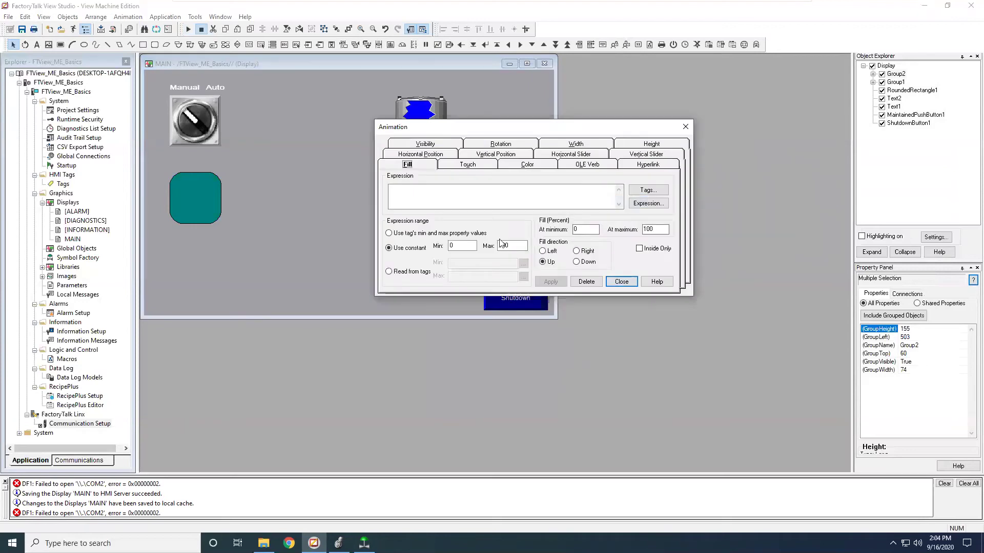
{"action": "left_click", "coordinate": [649, 190]}
{"action": "left_click", "coordinate": [287, 185]}
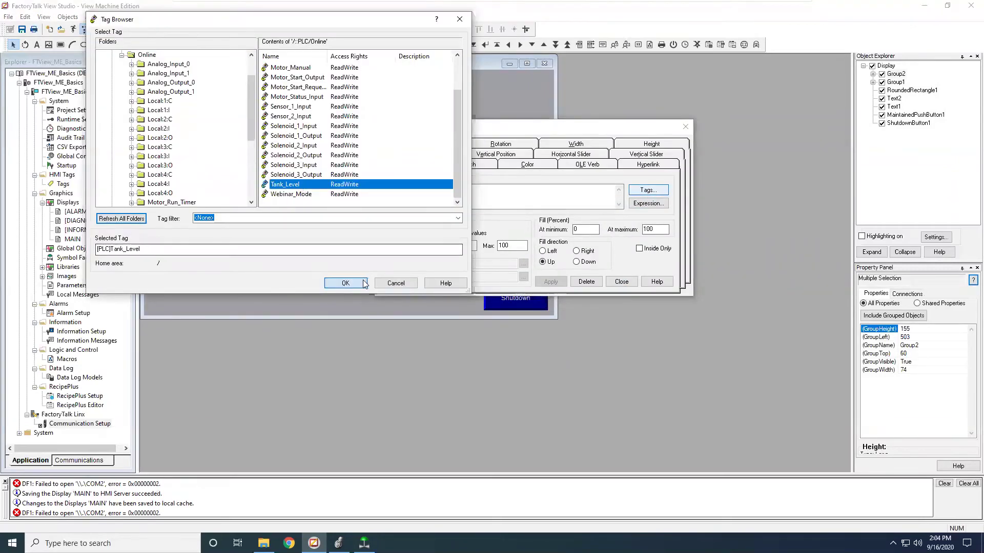
{"action": "left_click", "coordinate": [345, 283]}
{"action": "left_click", "coordinate": [551, 282]}
{"action": "left_click", "coordinate": [621, 282]}
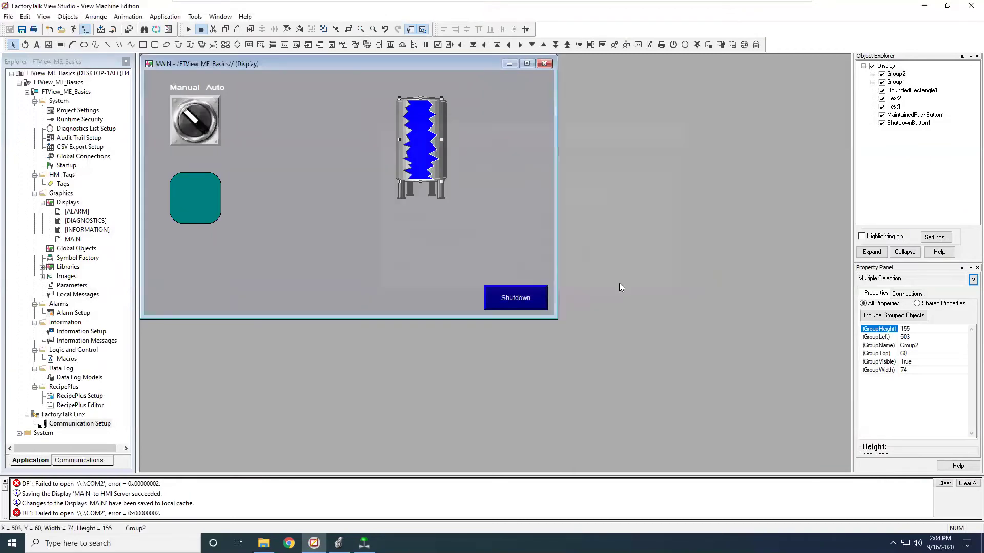
Step: Save the MAIN display and test-run it briefly to check the tank's fill animation
{"action": "left_click", "coordinate": [21, 29]}
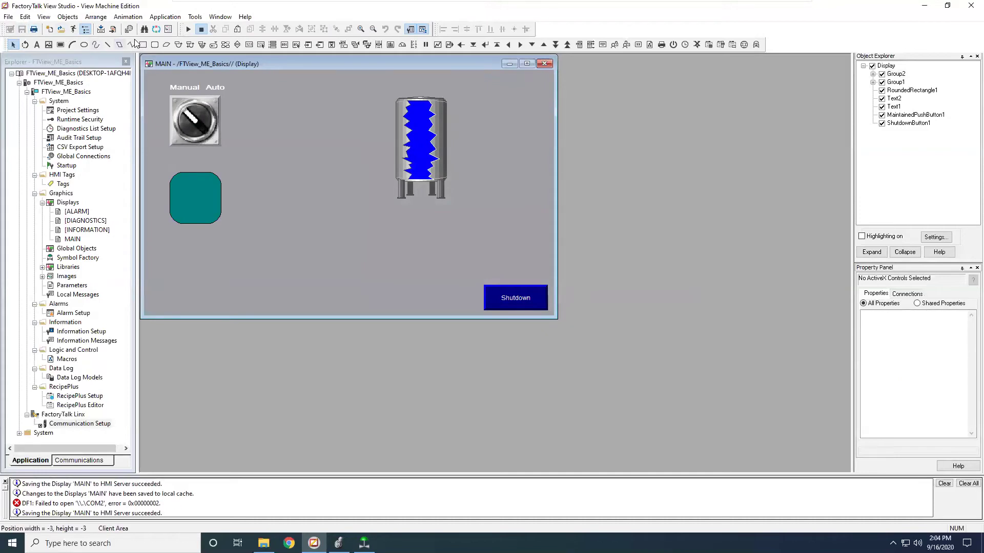
{"action": "left_click", "coordinate": [189, 30]}
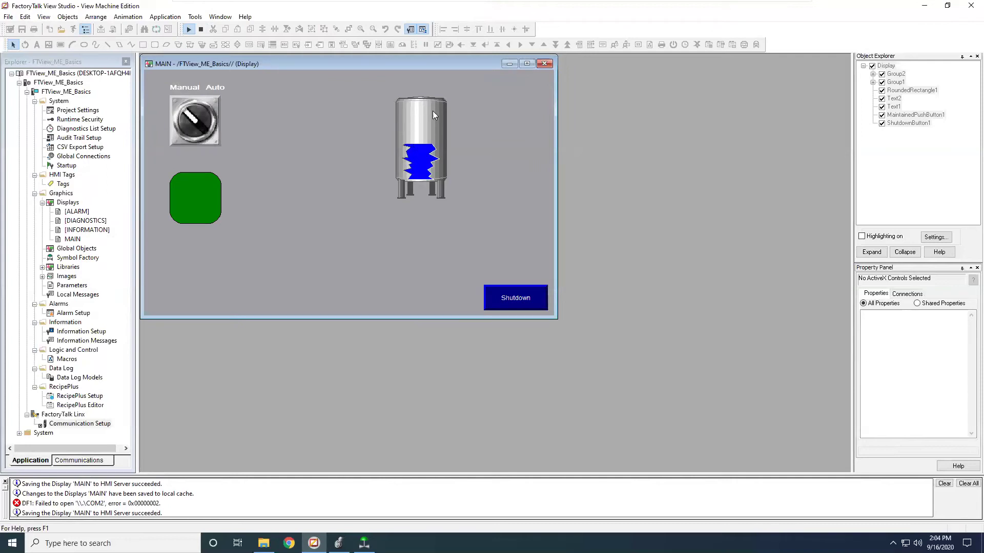
{"action": "left_click", "coordinate": [201, 29]}
Step: Turn on Inside Only for the tank group's [PLC]Tank_Level fill animation and apply it
{"action": "right_click", "coordinate": [428, 137]}
{"action": "mouse_move", "coordinate": [461, 188]}
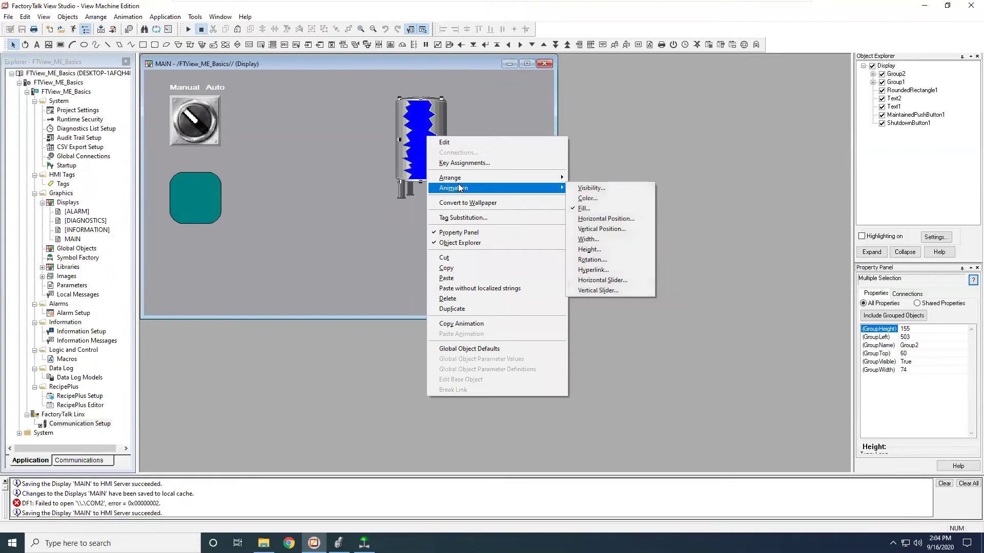
{"action": "left_click", "coordinate": [604, 207]}
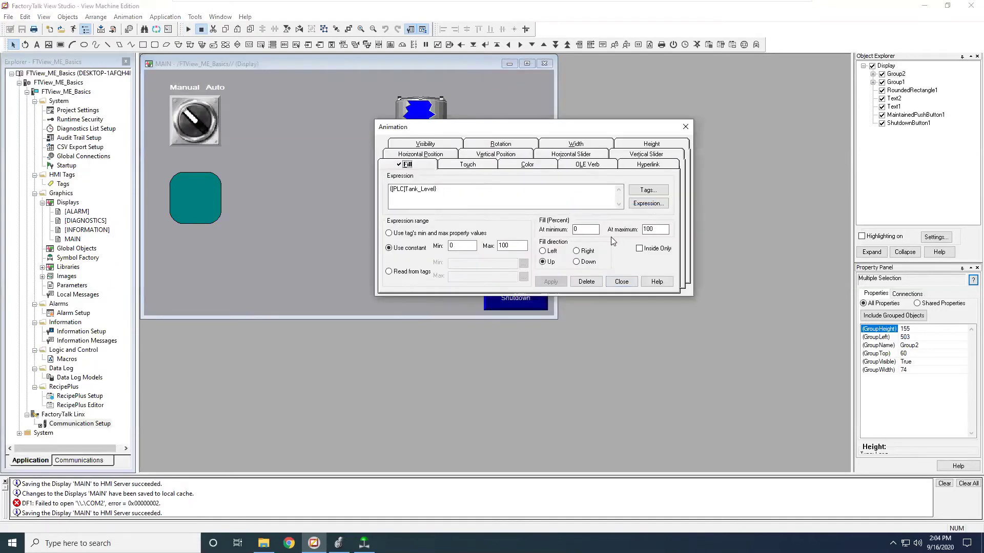
{"action": "left_click", "coordinate": [640, 249]}
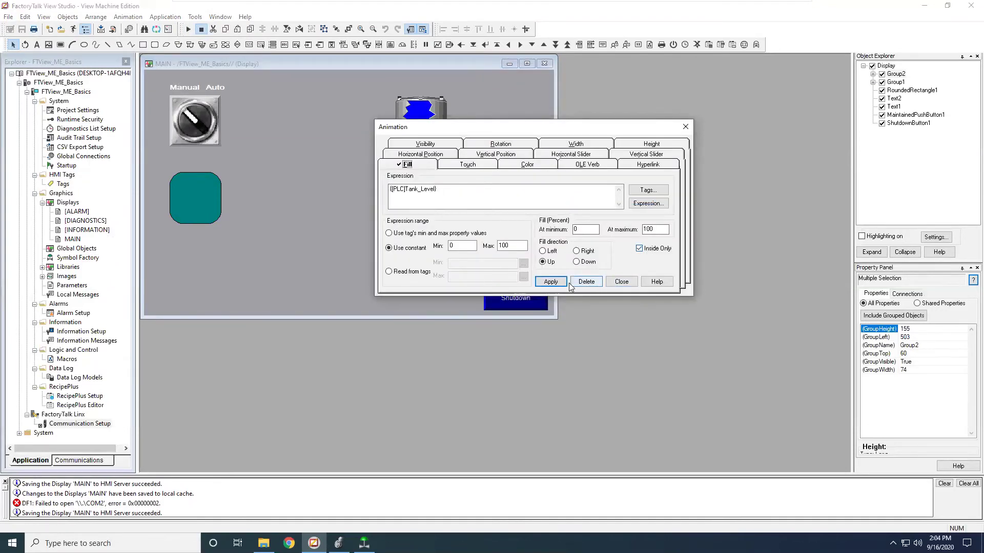
{"action": "left_click", "coordinate": [551, 282]}
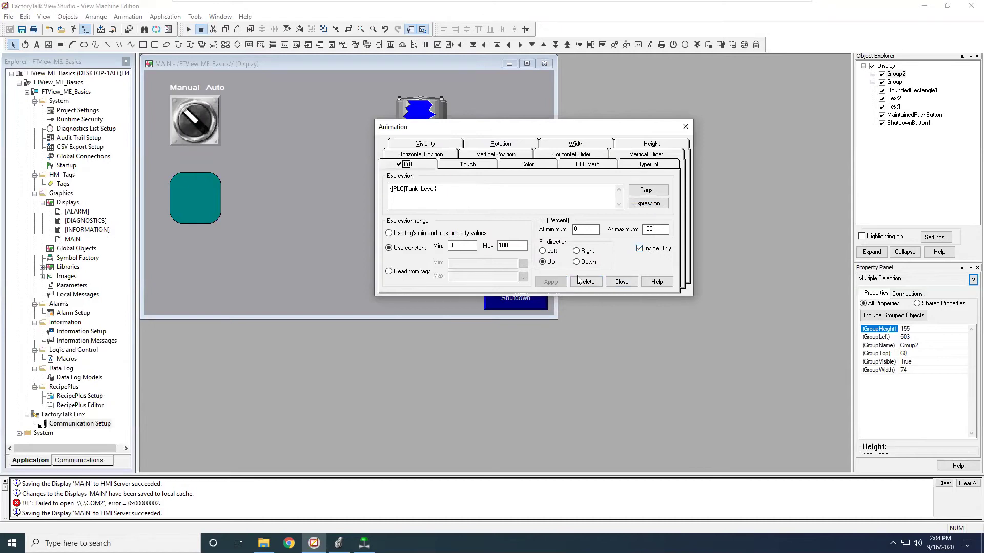
{"action": "left_click", "coordinate": [621, 282]}
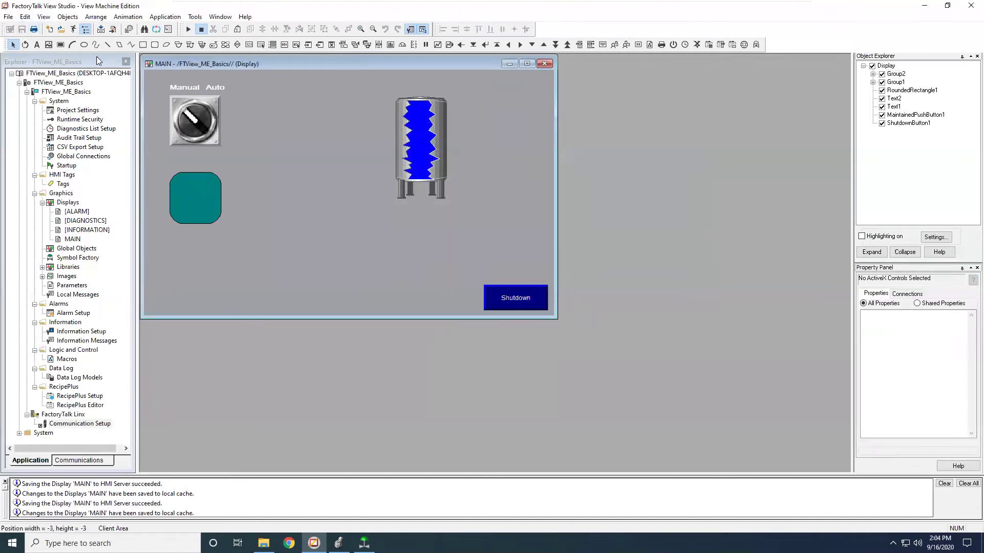
Step: Test-run the MAIN display and compare the tank fill with the Tank_Level rungs of MainRoutine in Logix Designer
{"action": "left_click", "coordinate": [188, 29]}
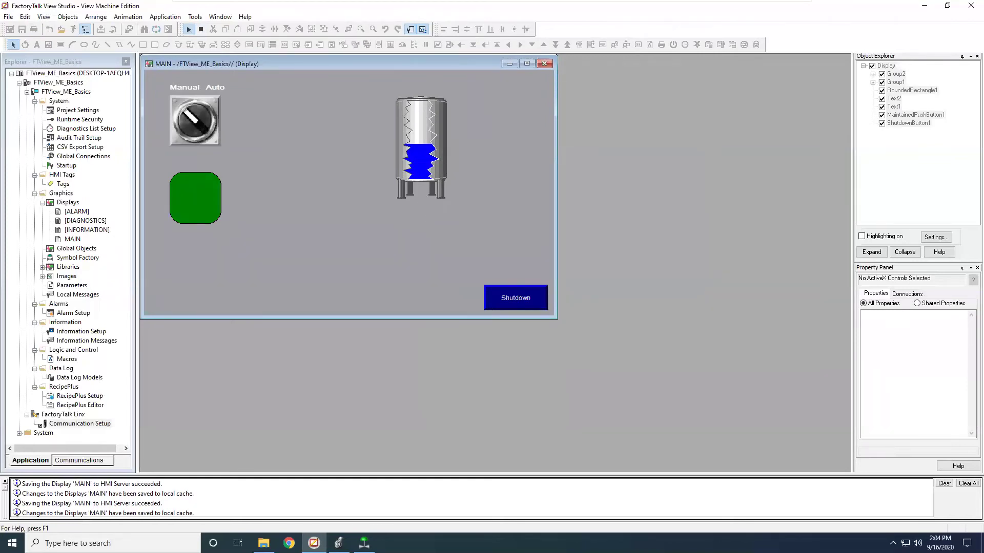
{"action": "left_click", "coordinate": [338, 543]}
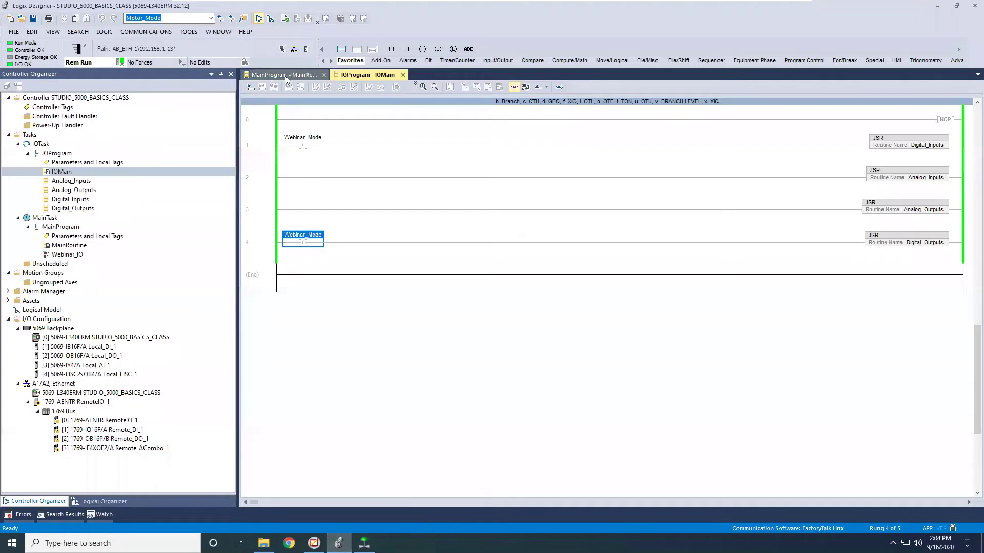
{"action": "scroll", "coordinate": [715, 363], "scroll_direction": "down", "scroll_amount": 10}
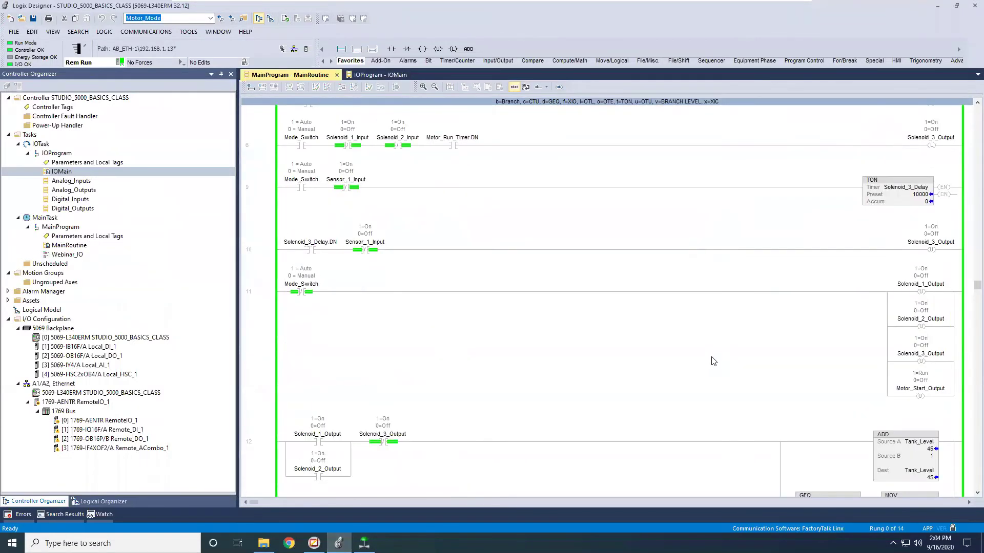
{"action": "mouse_move", "coordinate": [931, 310]}
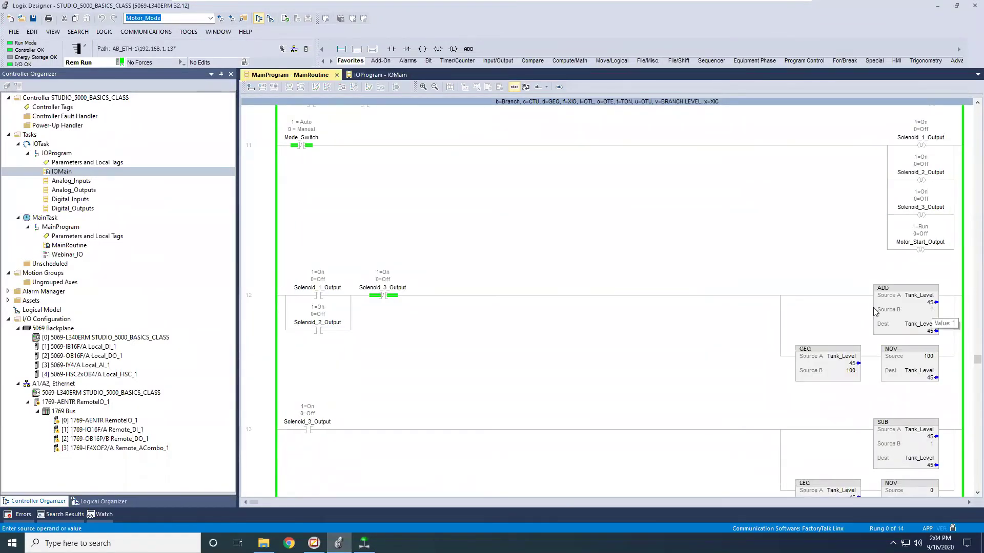
{"action": "left_click", "coordinate": [314, 543]}
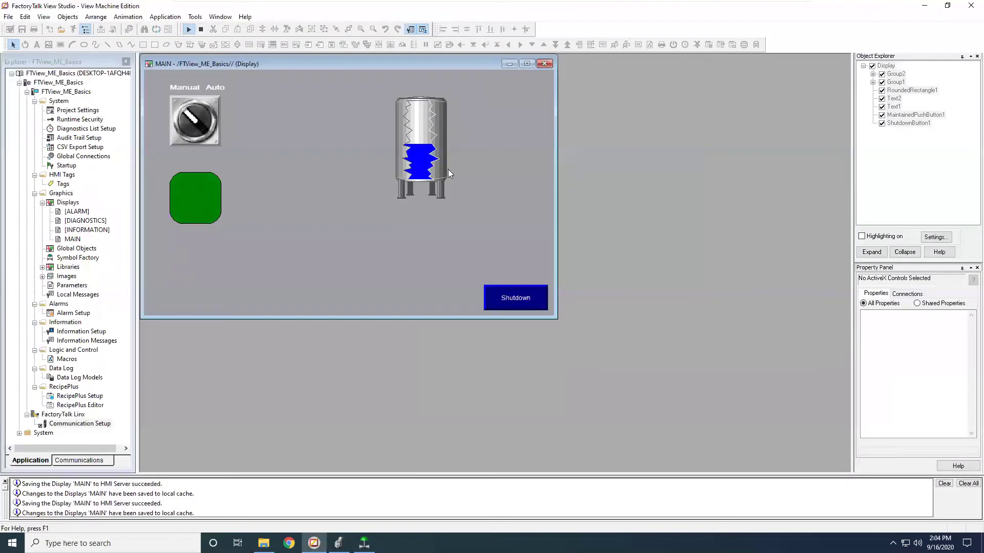
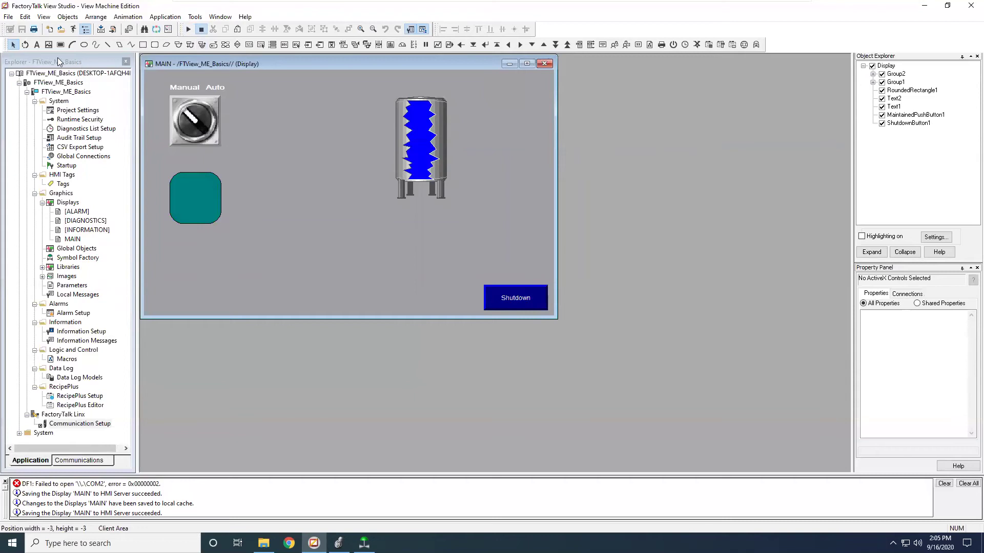
Step: Add a text label reading "Delay after Sensor 1" between the selector switch and the tank
{"action": "left_click", "coordinate": [36, 45]}
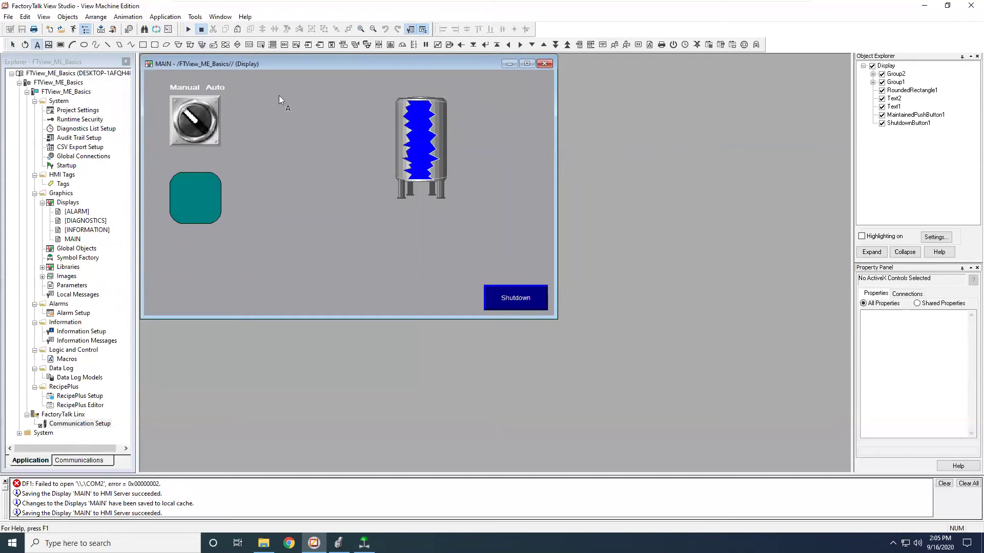
{"action": "left_click_drag", "start_coordinate": [278, 86], "coordinate": [348, 99]}
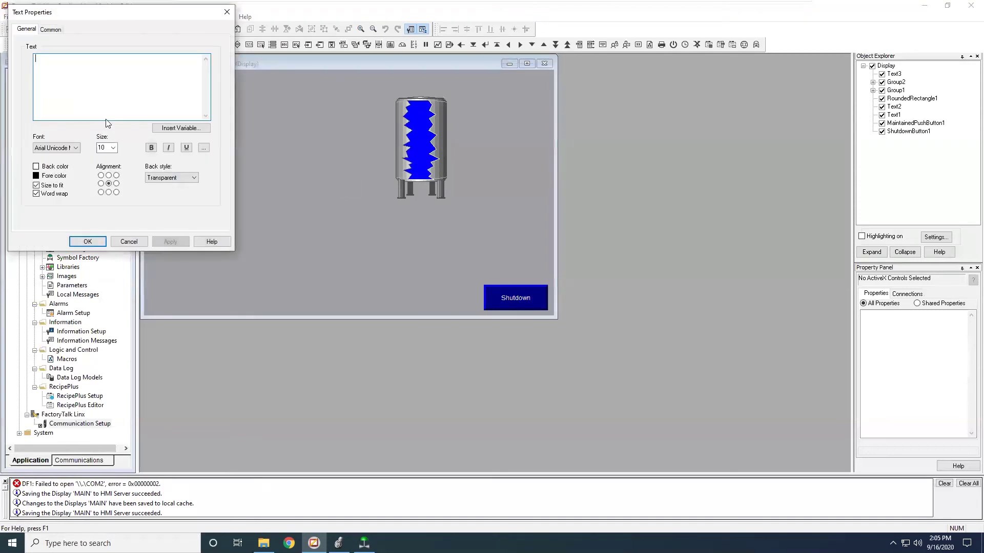
{"action": "type", "text": "Delay after Sensor 1"}
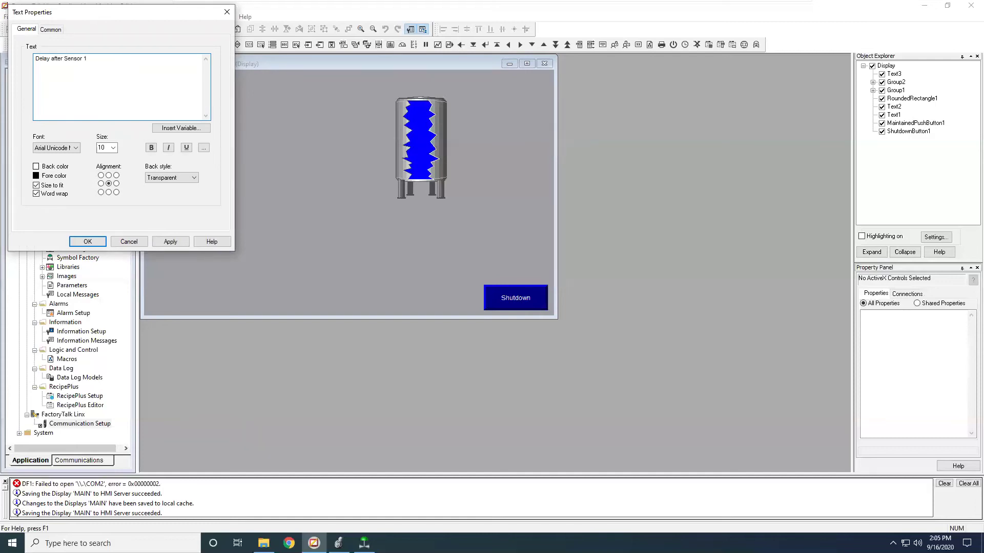
{"action": "left_click", "coordinate": [167, 245]}
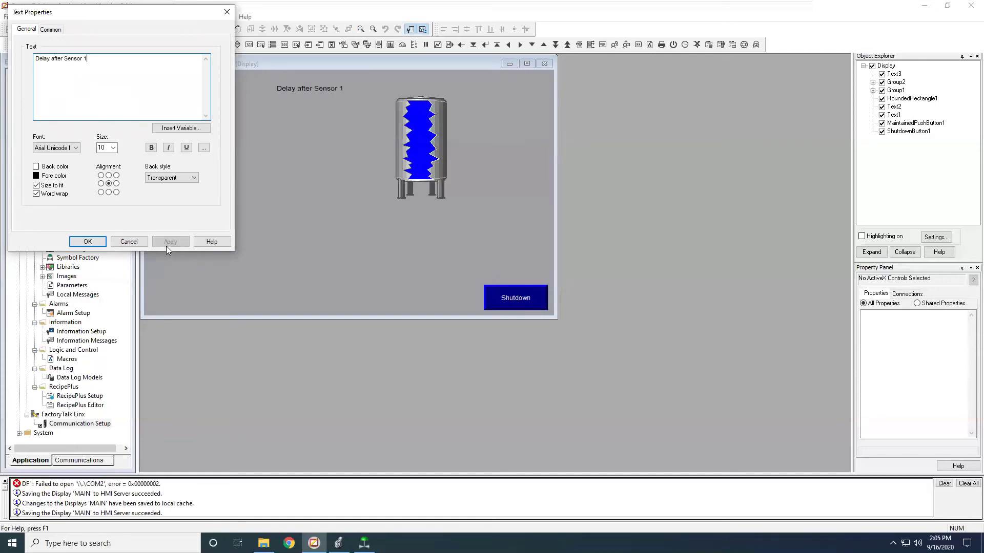
Step: Make the "Delay after Sensor 1" label white and bold
{"action": "left_click", "coordinate": [35, 176]}
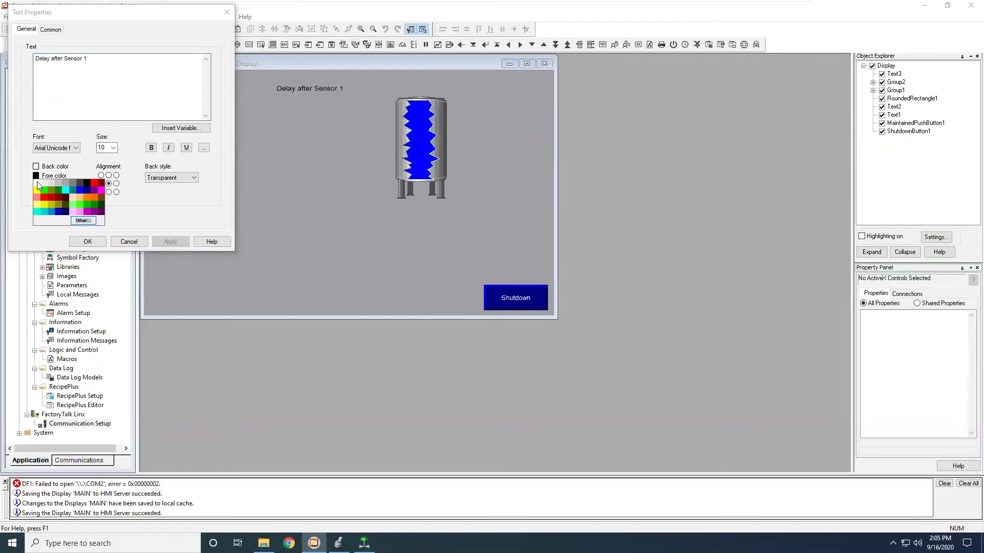
{"action": "left_click", "coordinate": [37, 183]}
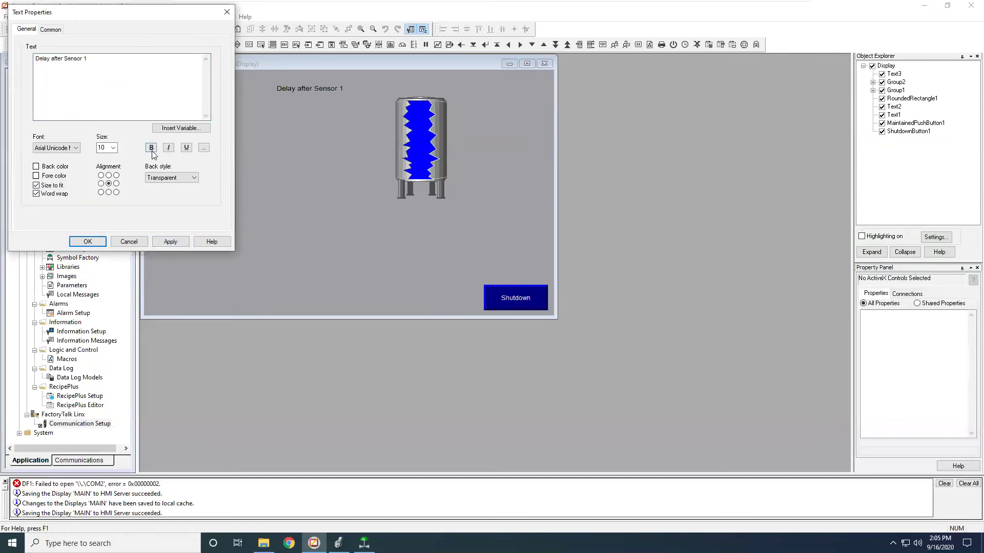
{"action": "left_click", "coordinate": [173, 242]}
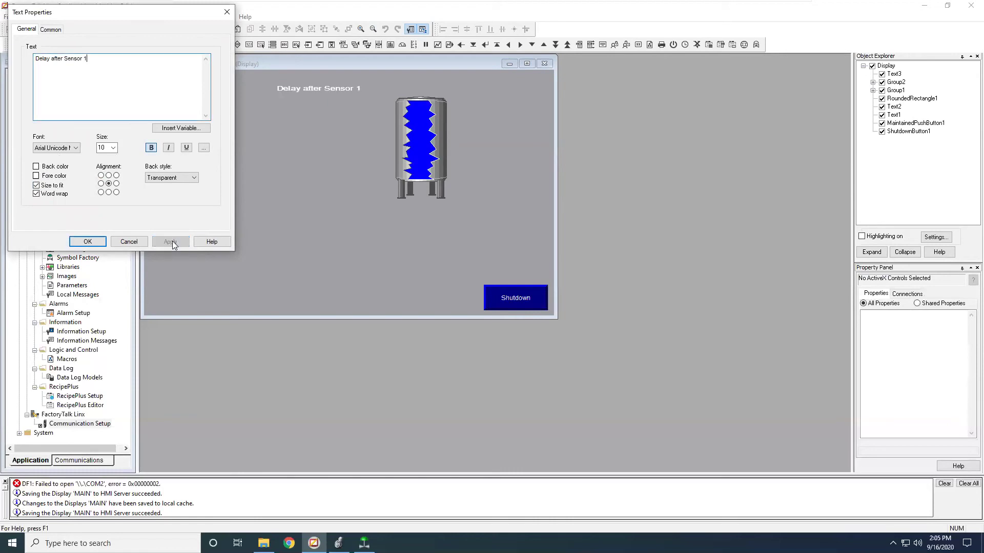
{"action": "left_click", "coordinate": [91, 243]}
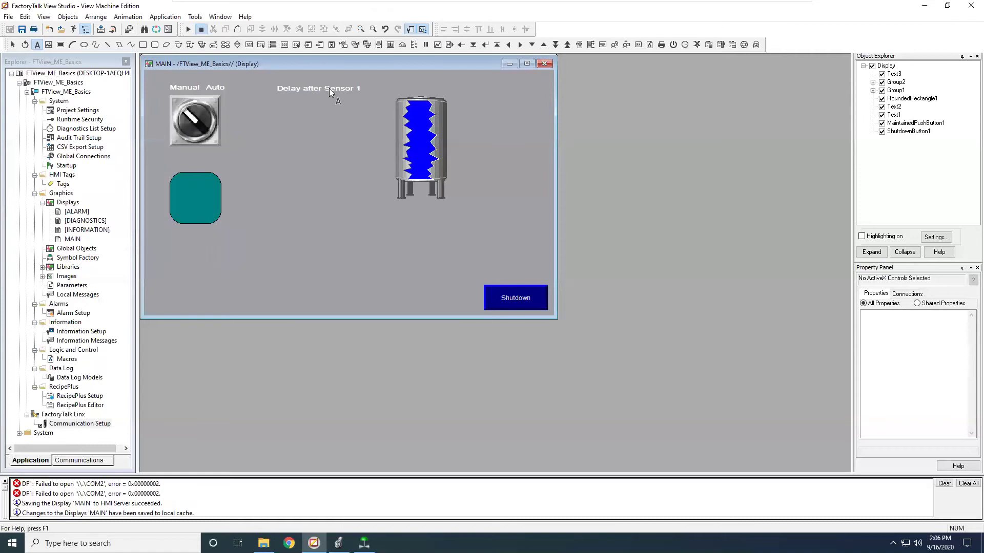
{"action": "left_click", "coordinate": [13, 44]}
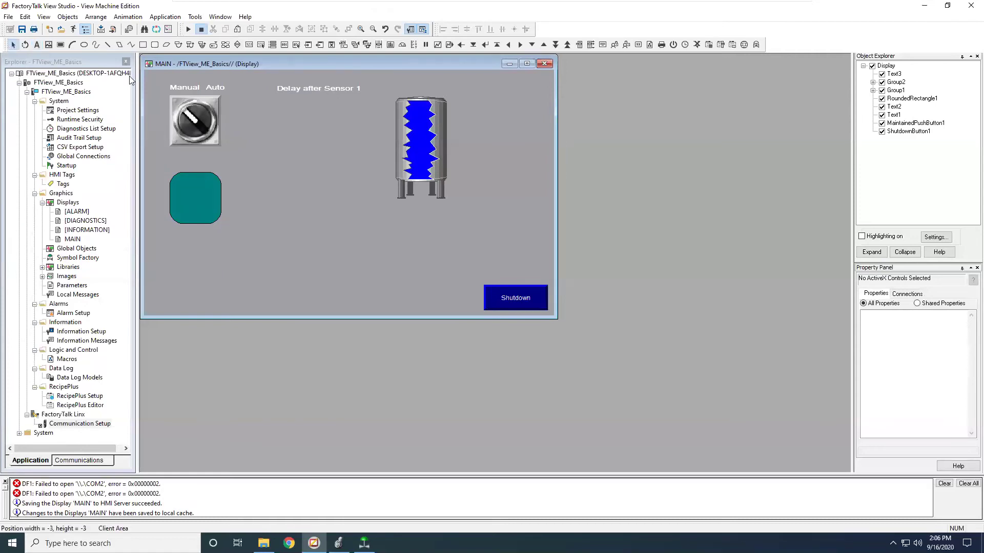
Step: Draw a numeric input enable button beneath the "Delay after Sensor 1" label, matching the label's width
{"action": "left_click", "coordinate": [260, 46]}
{"action": "left_click_drag", "start_coordinate": [339, 124], "coordinate": [360, 119]}
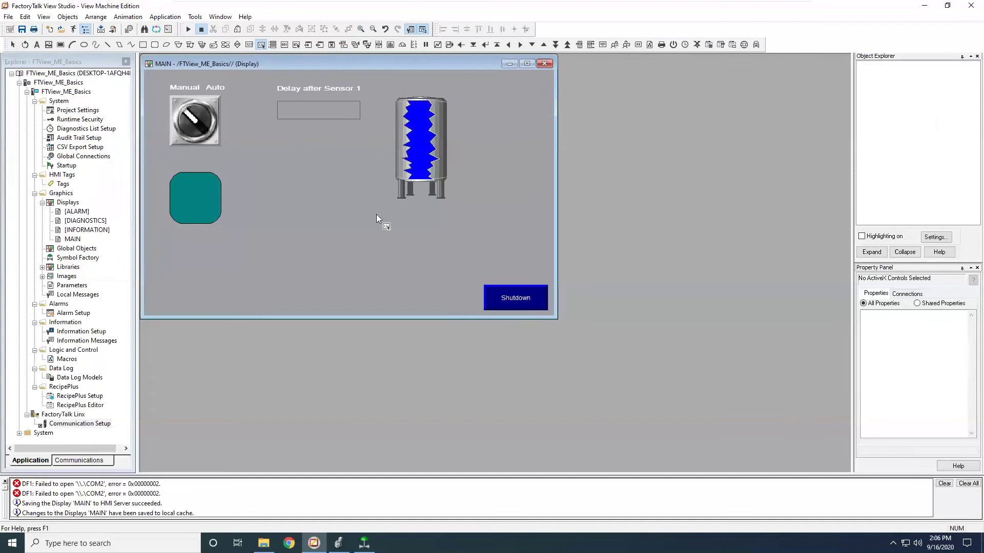
{"action": "left_click_drag", "start_coordinate": [142, 16], "coordinate": [317, 171]}
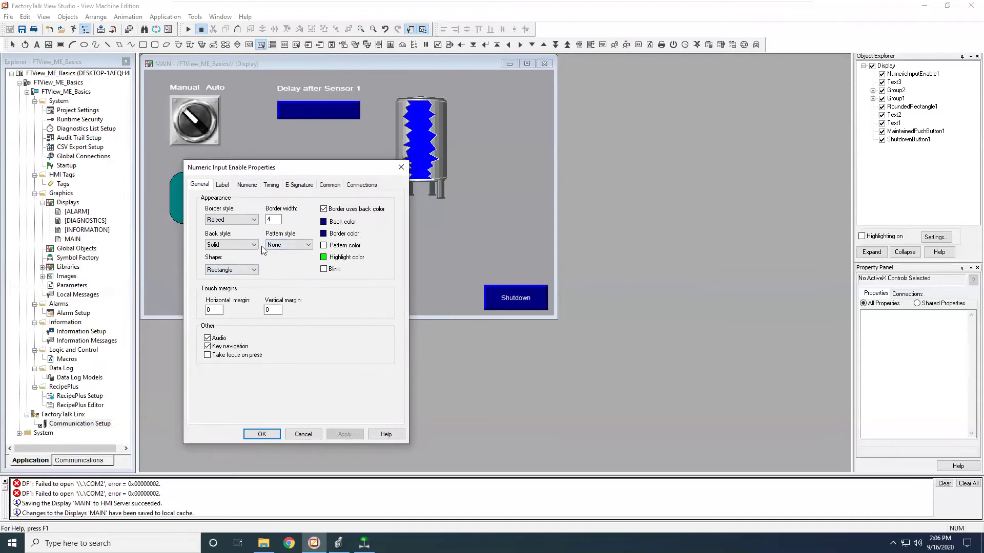
Step: Start inserting a numeric variable based on a tag into the numeric input's caption
{"action": "left_click", "coordinate": [222, 186]}
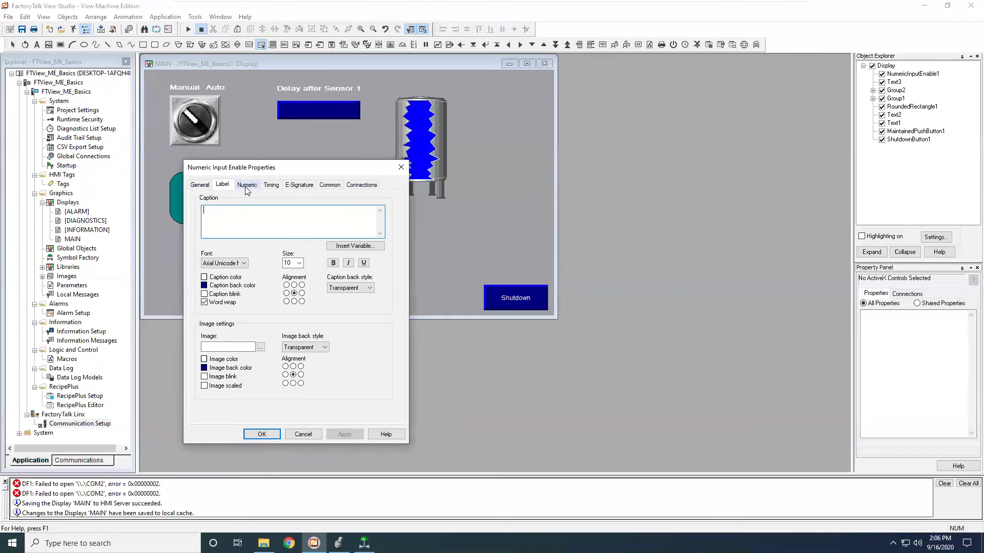
{"action": "left_click", "coordinate": [351, 245]}
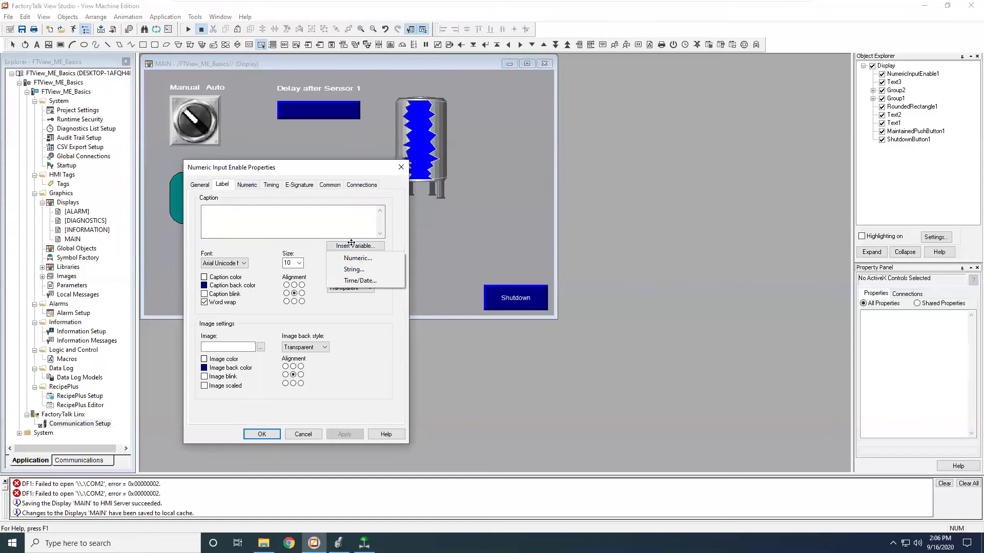
{"action": "left_click", "coordinate": [357, 258]}
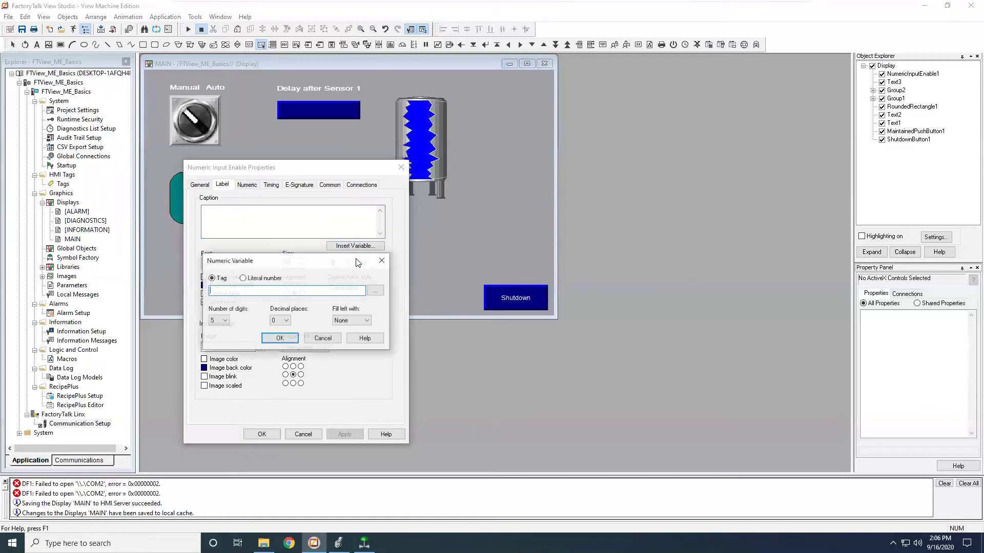
{"action": "left_click", "coordinate": [244, 280]}
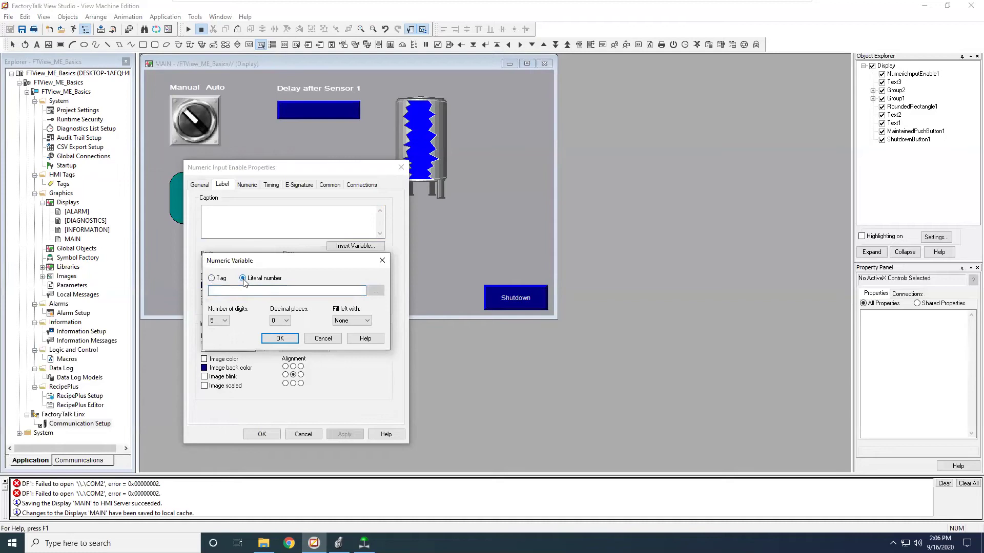
{"action": "left_click", "coordinate": [213, 279]}
Step: Assign the tag [PLC]Solenoid_3_Delay.PRE to the caption's numeric variable
{"action": "left_click", "coordinate": [374, 291]}
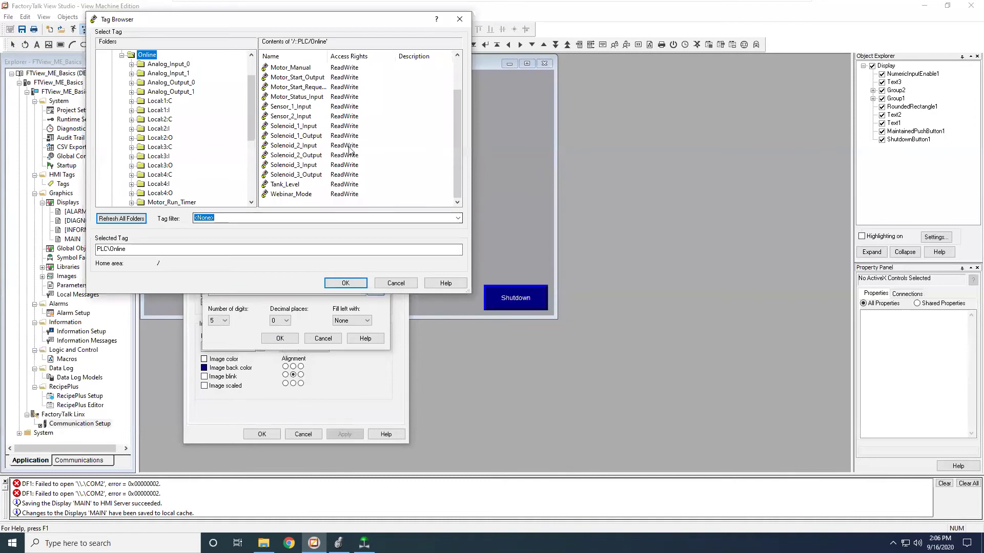
{"action": "scroll", "coordinate": [350, 146], "scroll_direction": "up", "scroll_amount": 1}
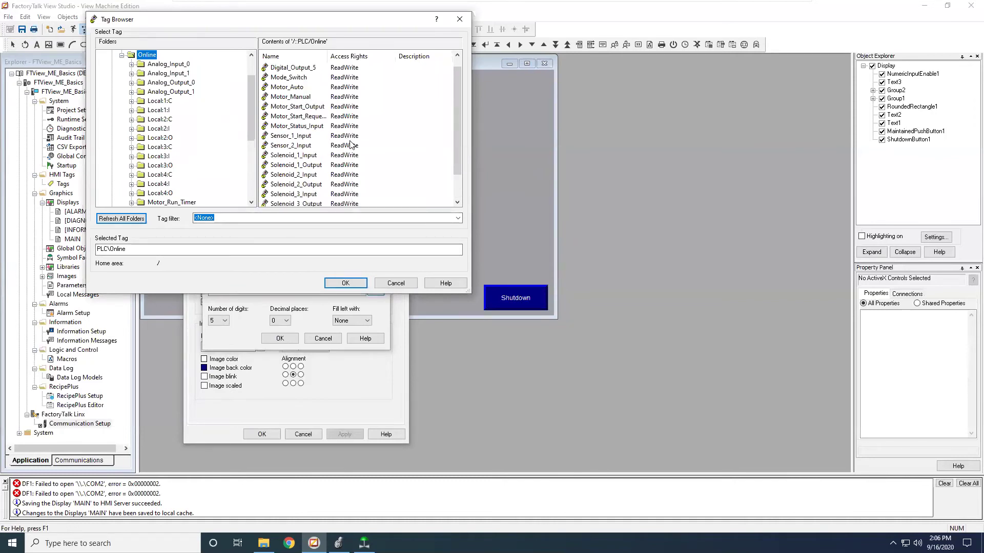
{"action": "scroll", "coordinate": [351, 146], "scroll_direction": "down", "scroll_amount": 1}
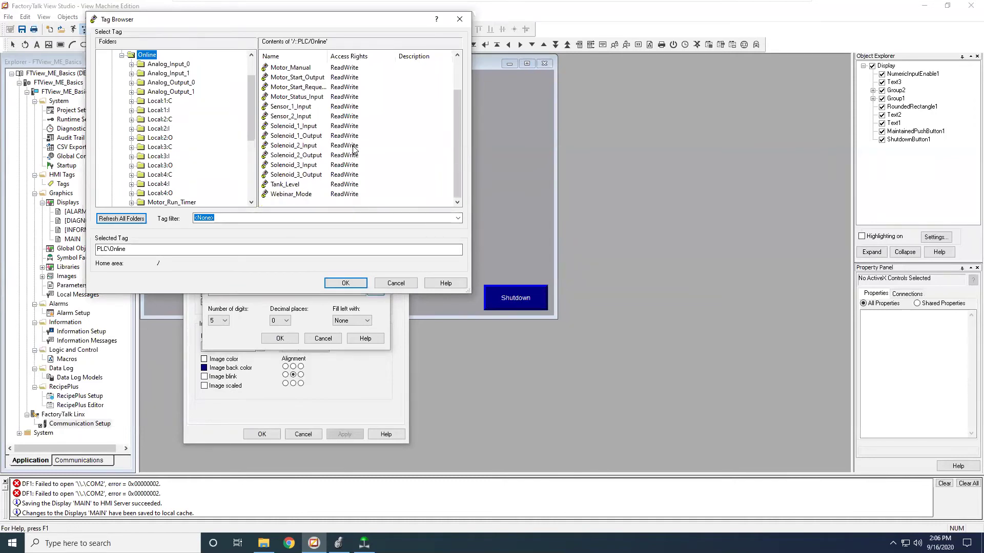
{"action": "scroll", "coordinate": [312, 166], "scroll_direction": "up", "scroll_amount": 1}
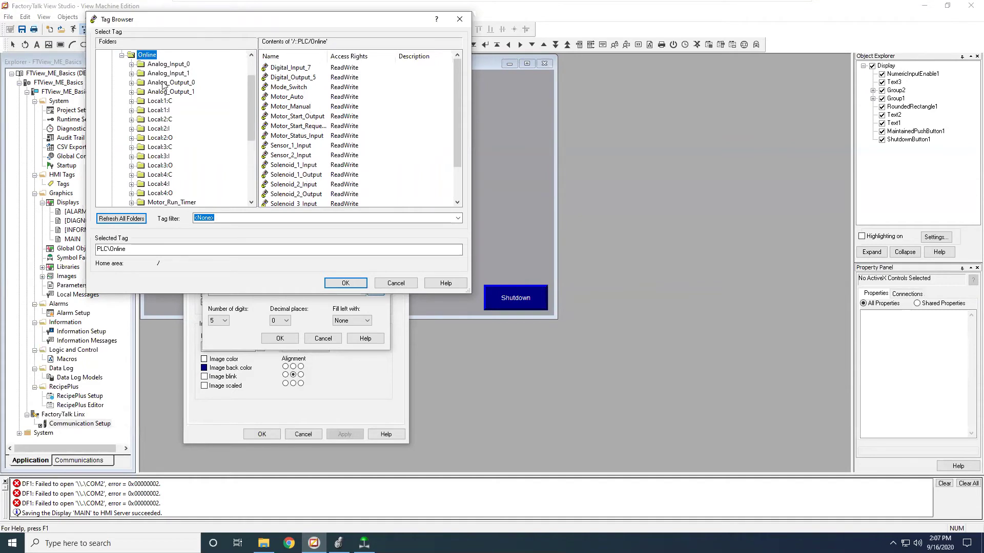
{"action": "scroll", "coordinate": [163, 84], "scroll_direction": "down", "scroll_amount": 1}
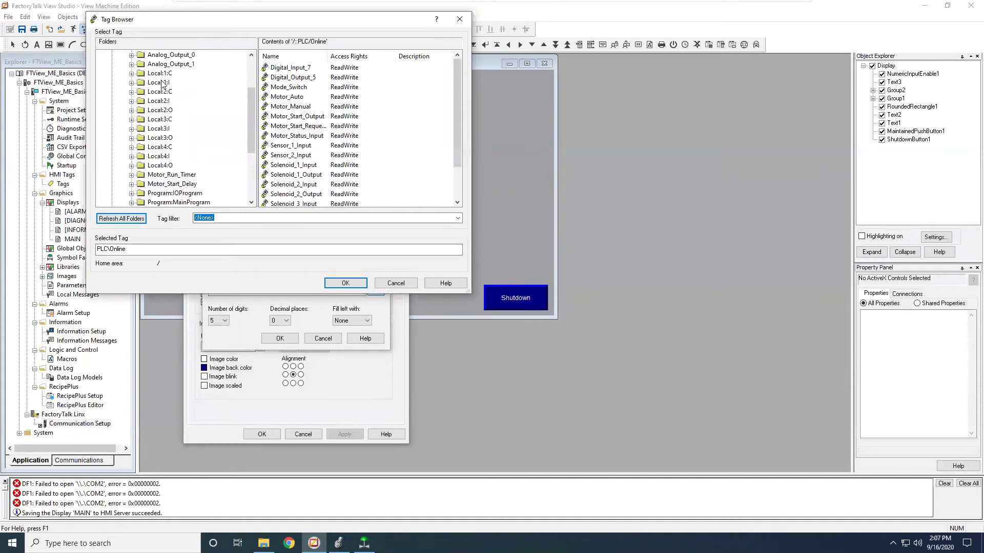
{"action": "scroll", "coordinate": [163, 84], "scroll_direction": "down", "scroll_amount": 1}
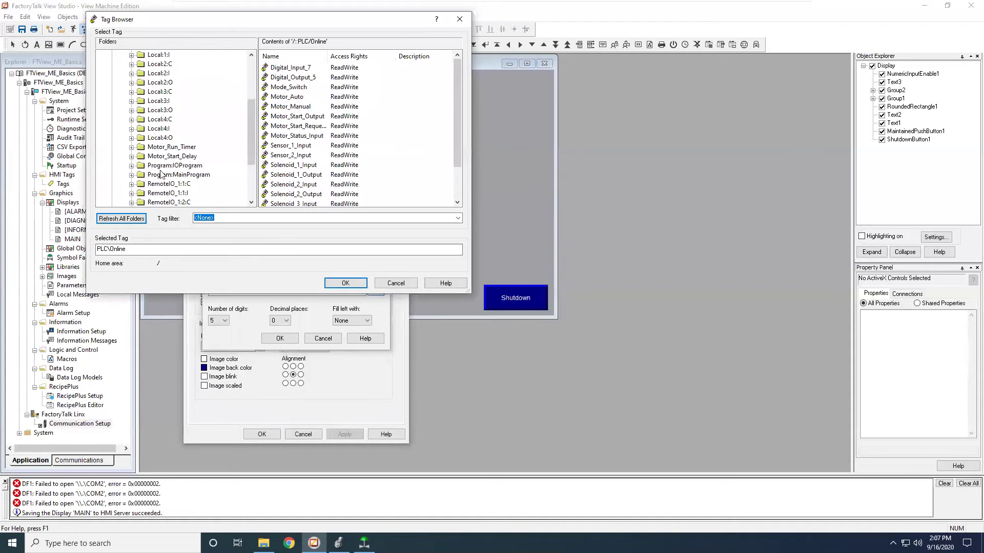
{"action": "scroll", "coordinate": [182, 149], "scroll_direction": "down", "scroll_amount": 1}
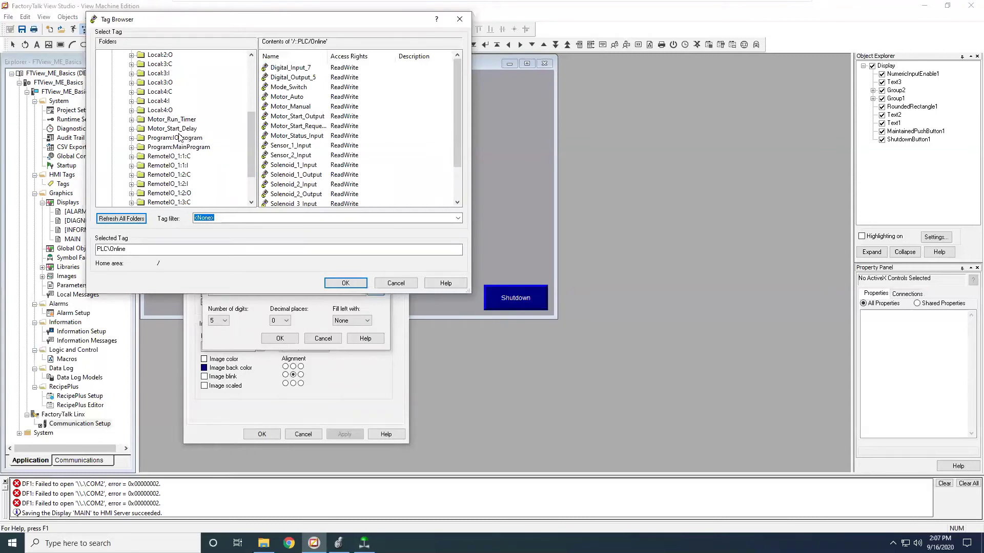
{"action": "scroll", "coordinate": [180, 136], "scroll_direction": "down", "scroll_amount": 2}
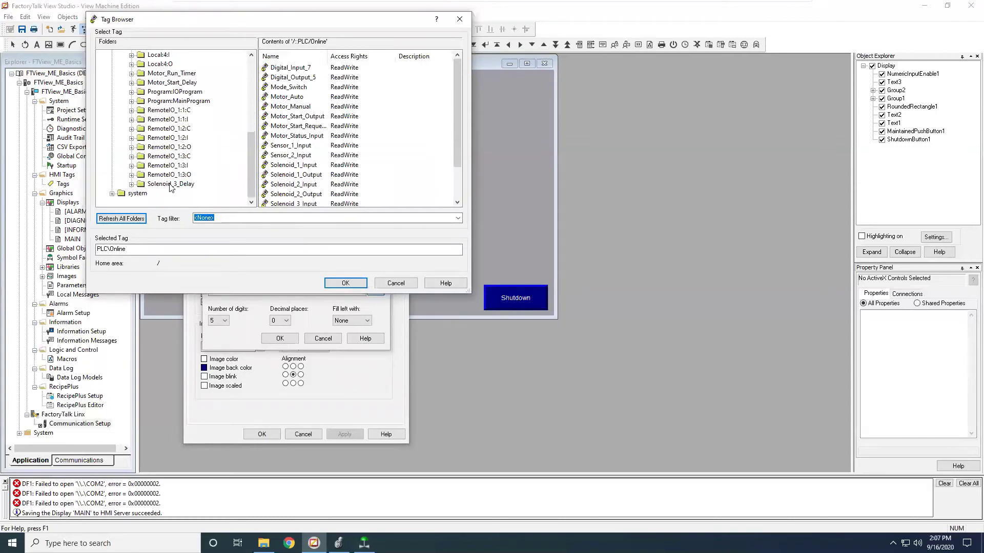
{"action": "left_click", "coordinate": [171, 184]}
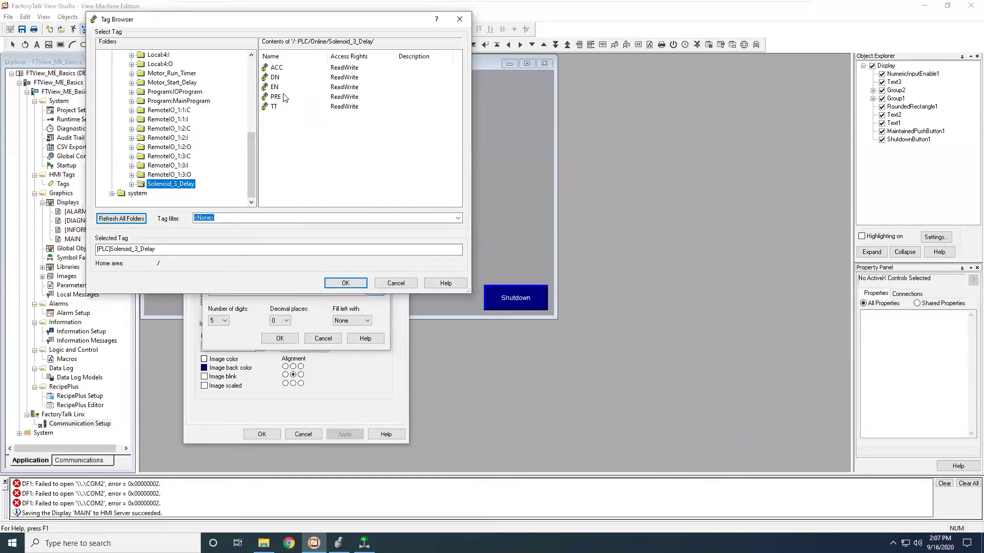
{"action": "left_click", "coordinate": [279, 98]}
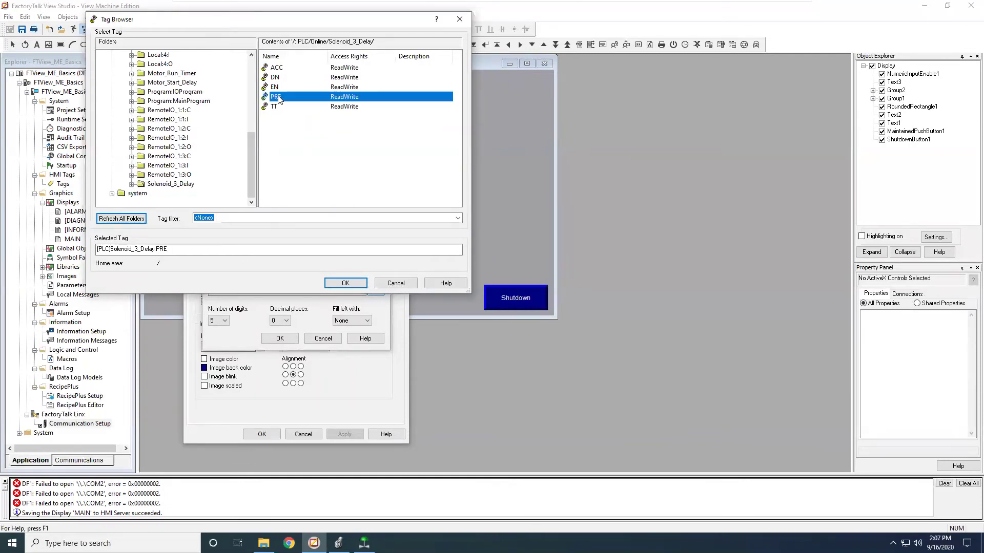
{"action": "left_click", "coordinate": [356, 284]}
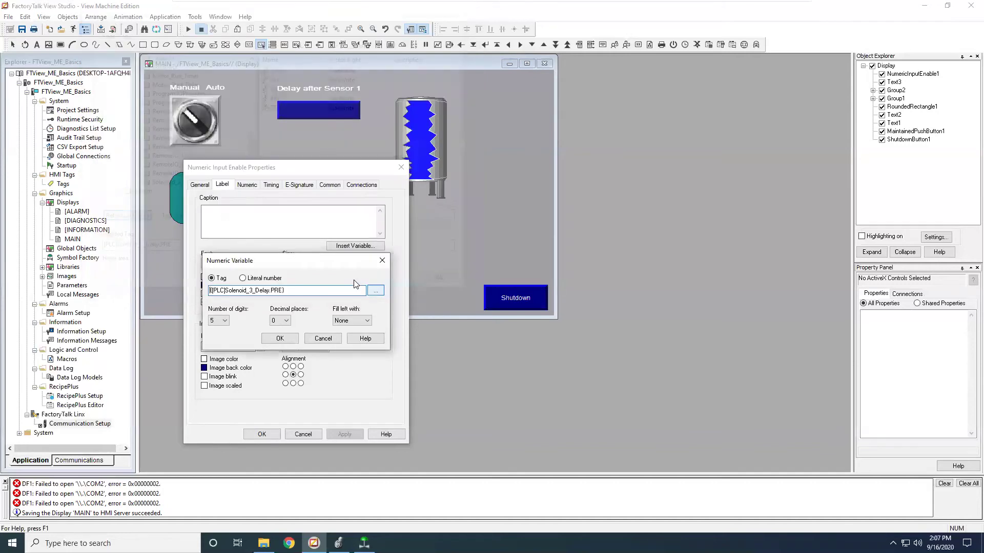
Step: Set the numeric variable to 6 digits and insert it into the caption
{"action": "left_click", "coordinate": [225, 325]}
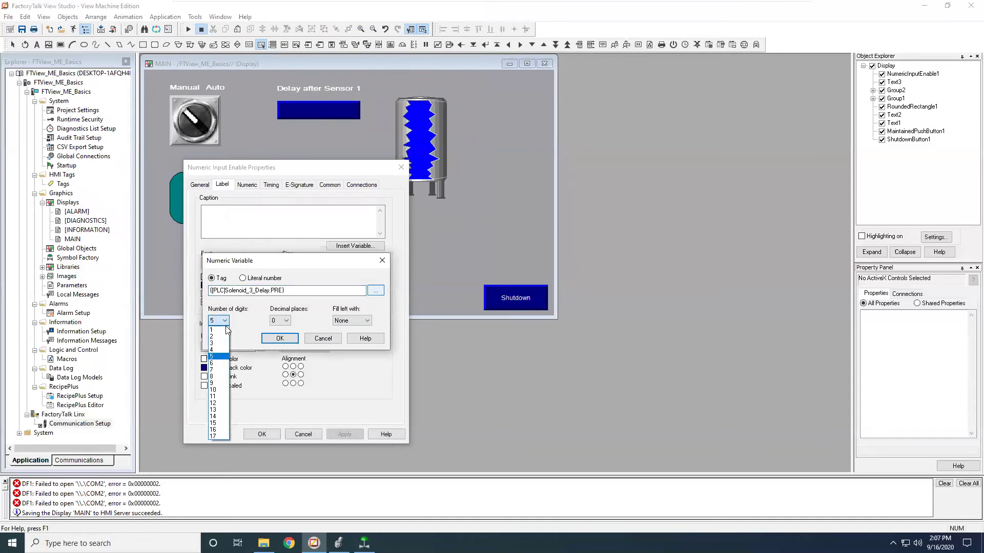
{"action": "left_click", "coordinate": [218, 363]}
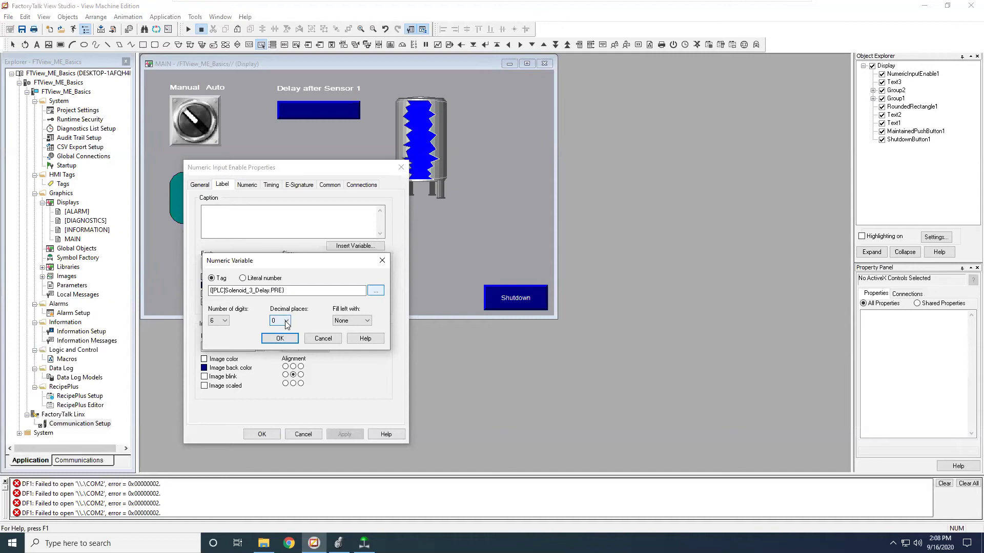
{"action": "left_click", "coordinate": [223, 326]}
{"action": "left_click", "coordinate": [271, 342]}
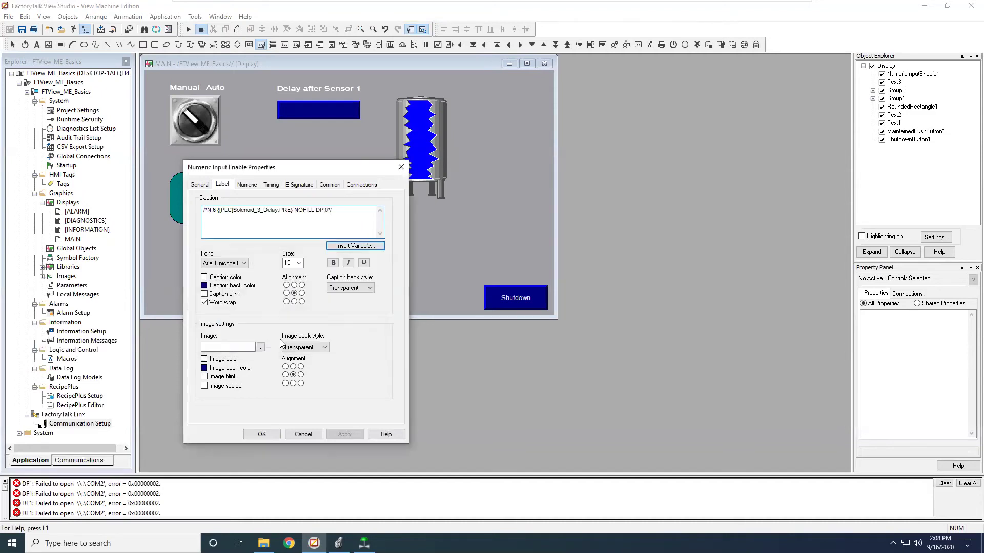
Step: Keep Keypad as the numeric pop-up and set the numeric input's maximum value to 60000
{"action": "left_click", "coordinate": [247, 185]}
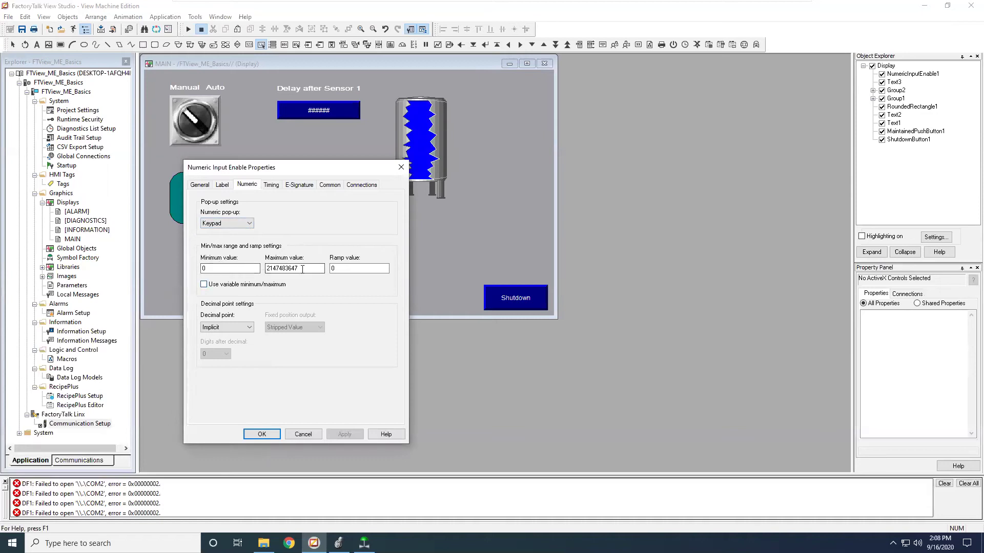
{"action": "left_click", "coordinate": [198, 185]}
{"action": "left_click", "coordinate": [246, 184]}
{"action": "left_click", "coordinate": [243, 224]}
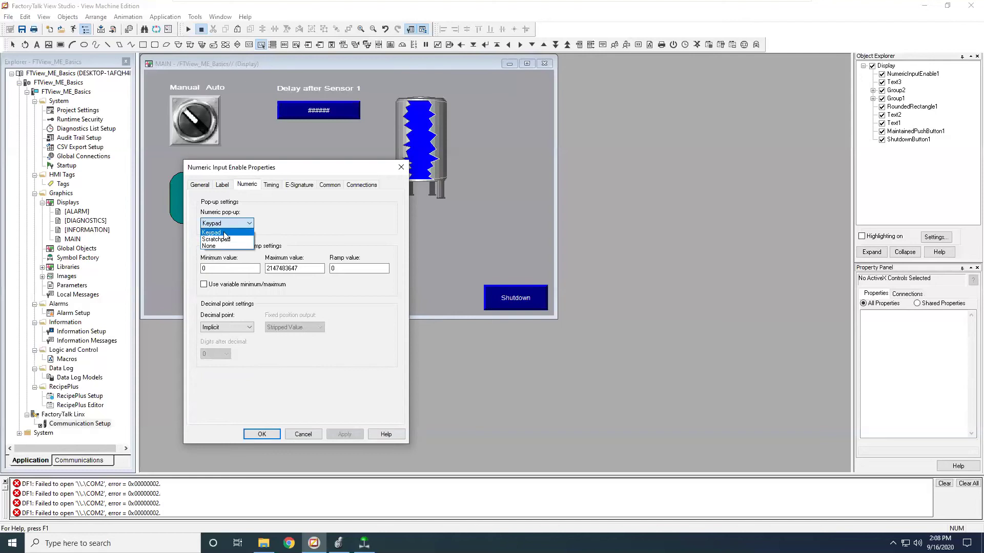
{"action": "left_click", "coordinate": [225, 233]}
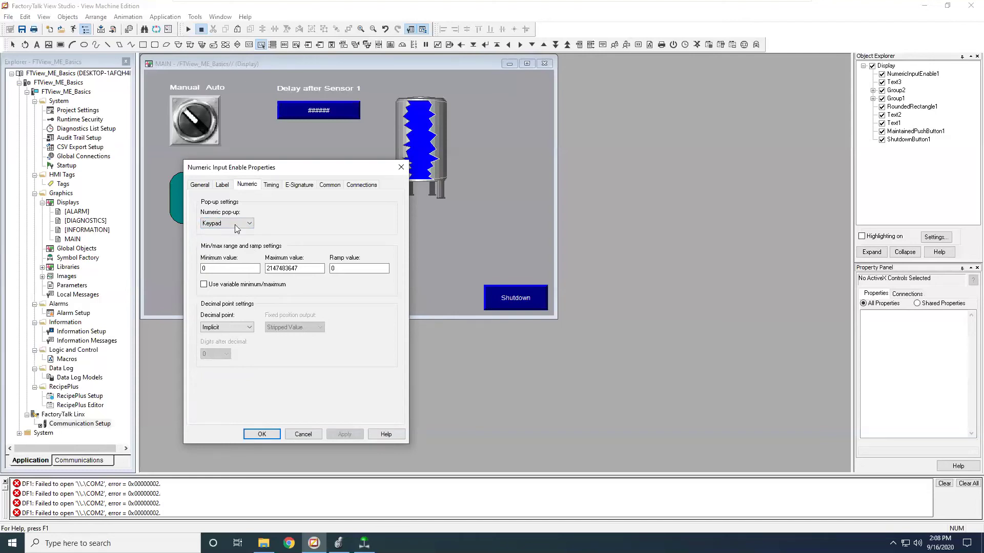
{"action": "left_click", "coordinate": [239, 224]}
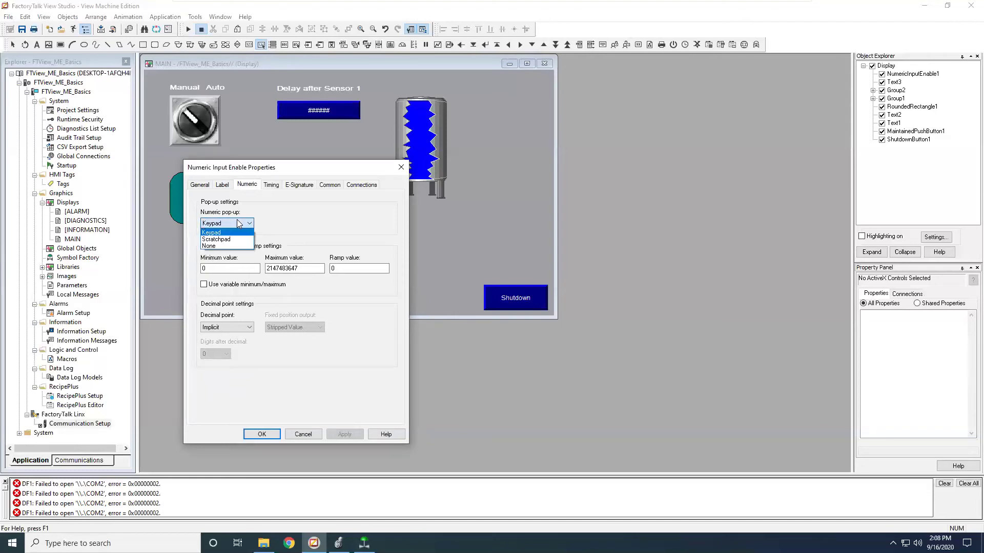
{"action": "left_click", "coordinate": [239, 223]}
{"action": "left_click", "coordinate": [246, 228]}
{"action": "left_click", "coordinate": [245, 229]}
{"action": "key", "text": "Tab"}
{"action": "key", "text": "Tab"}
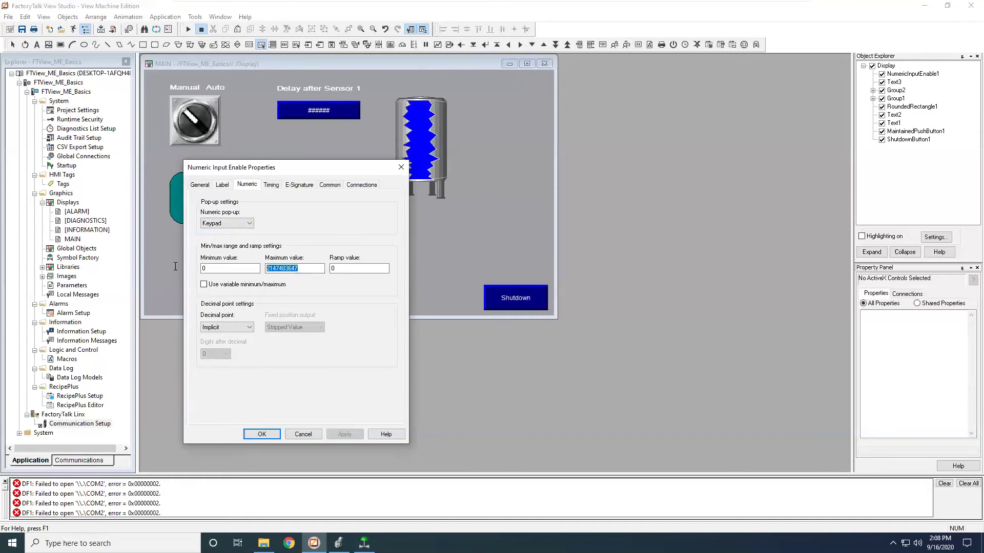
{"action": "type", "text": "600"}
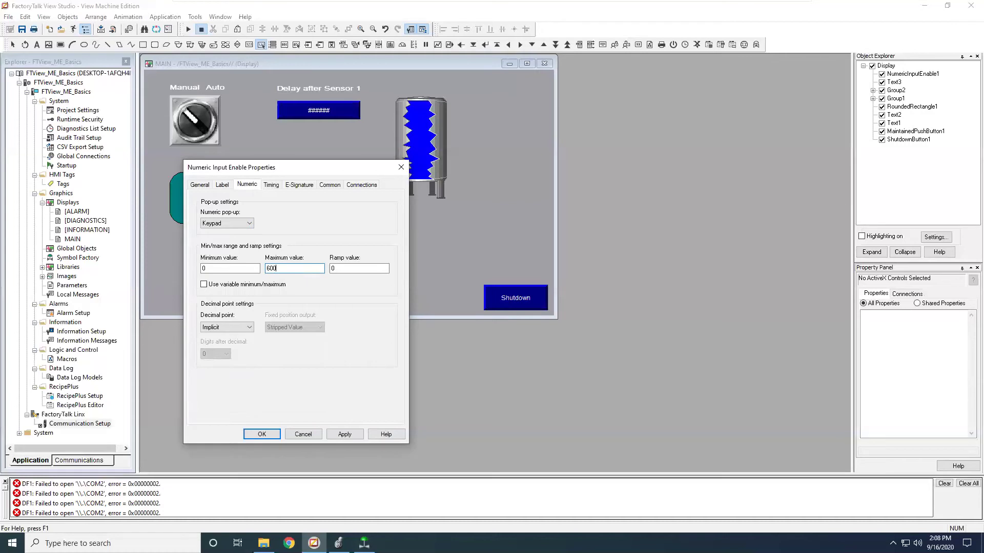
{"action": "type", "text": "00"}
Step: Set the numeric input's width to 150 and its height to 40
{"action": "left_click", "coordinate": [271, 185]}
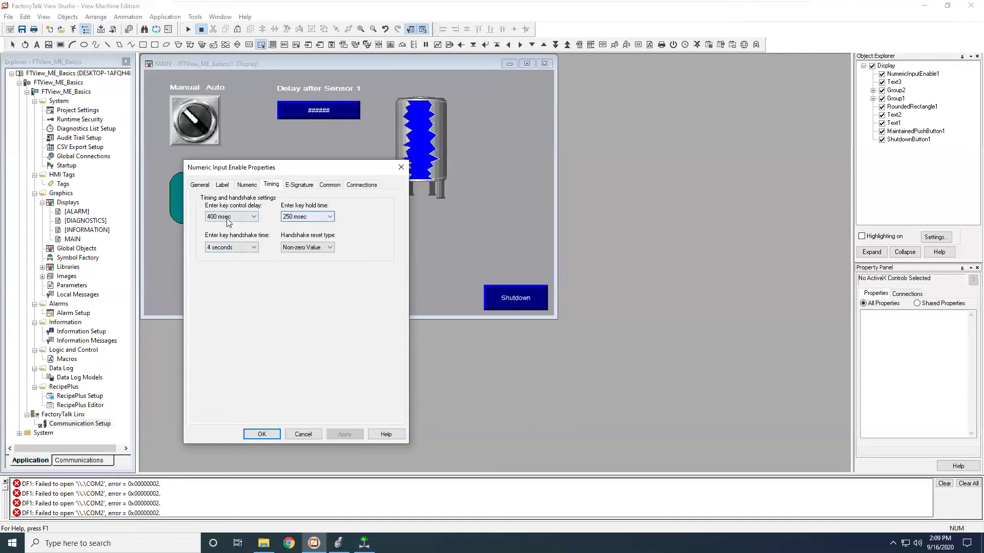
{"action": "left_click", "coordinate": [325, 185]}
{"action": "double_click", "coordinate": [272, 218]}
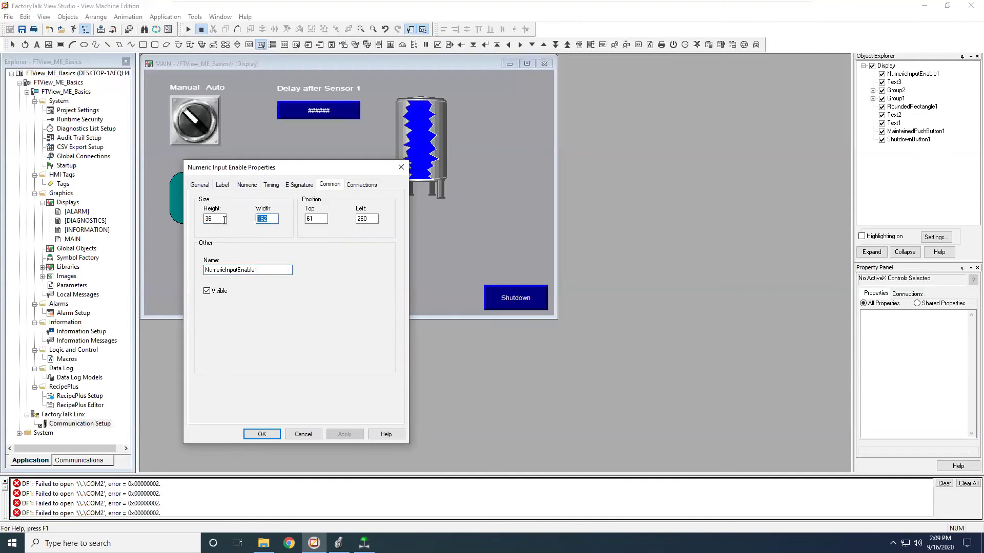
{"action": "type", "text": "150"}
{"action": "double_click", "coordinate": [219, 219]}
{"action": "type", "text": "40"}
Step: Connect the numeric input's Value to [PLC]Solenoid_3_Delay.PRE, recheck the caption and numeric settings, and accept the properties
{"action": "left_click", "coordinate": [362, 185]}
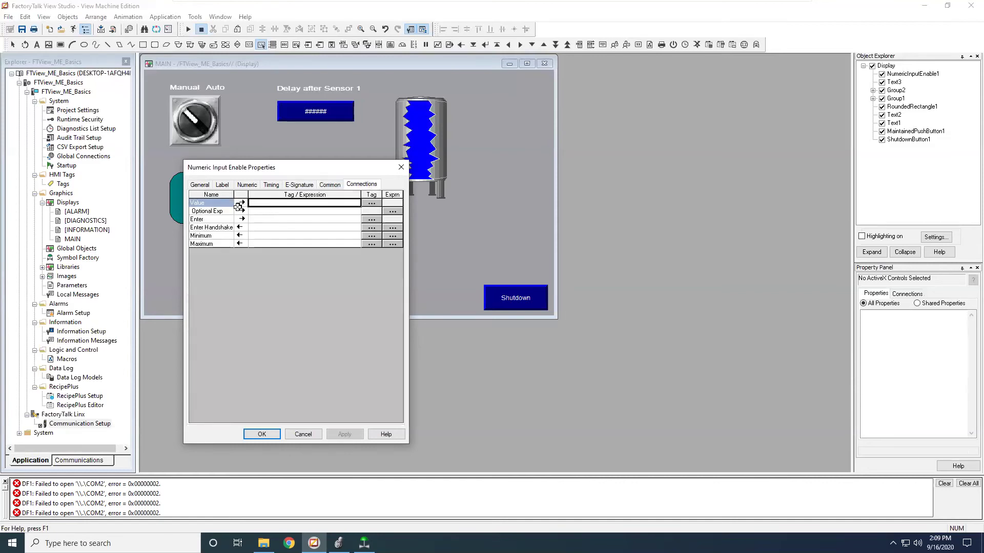
{"action": "left_click", "coordinate": [373, 204]}
{"action": "left_click", "coordinate": [279, 97]}
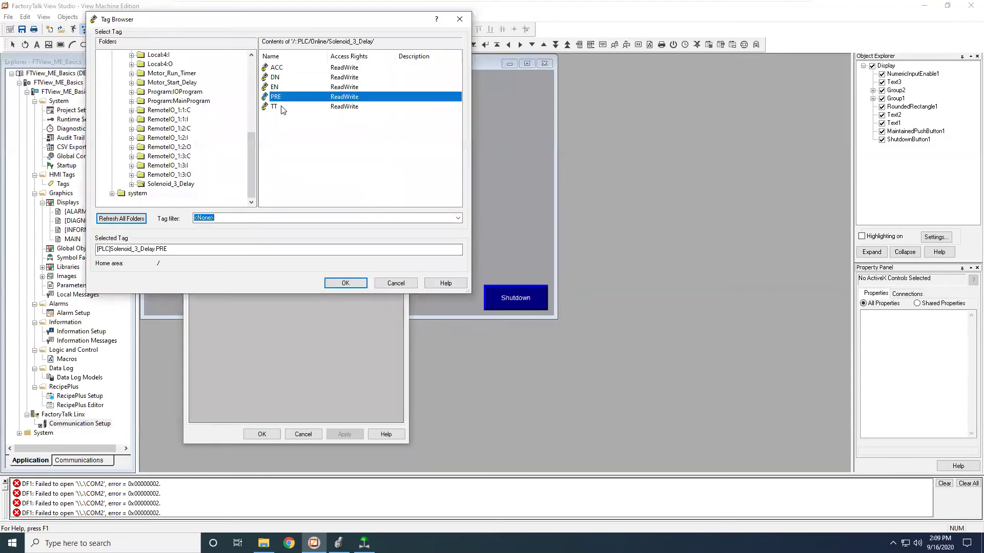
{"action": "left_click", "coordinate": [345, 283]}
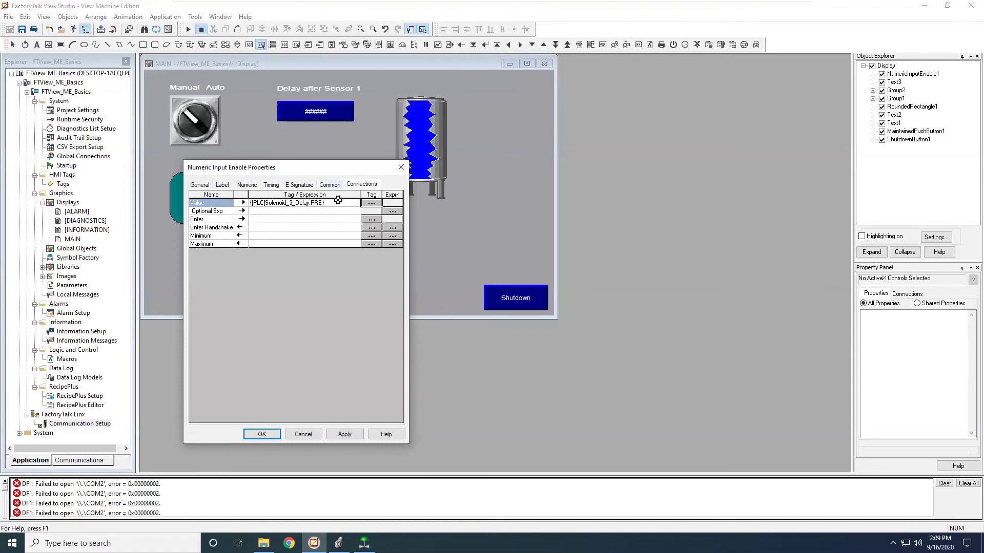
{"action": "left_click", "coordinate": [223, 185]}
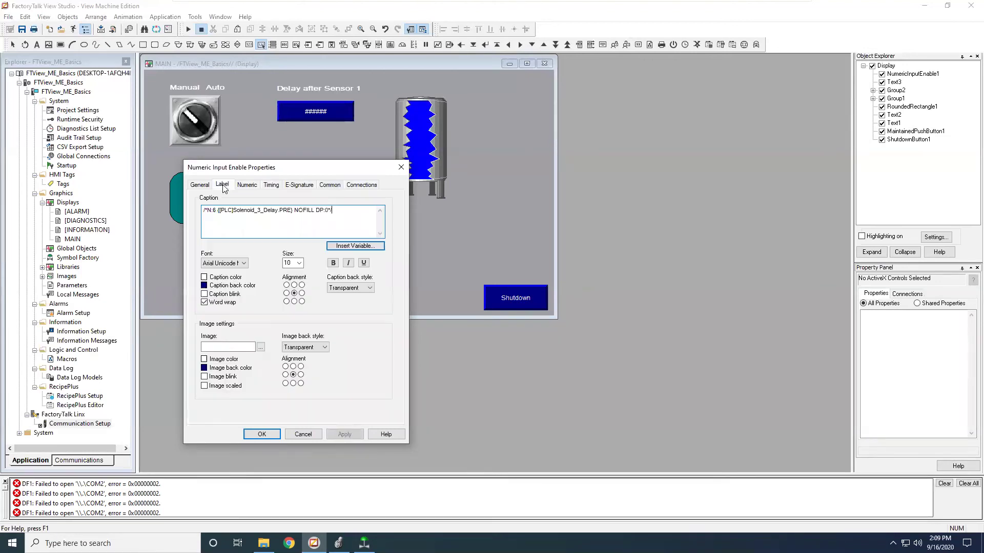
{"action": "left_click", "coordinate": [362, 183]}
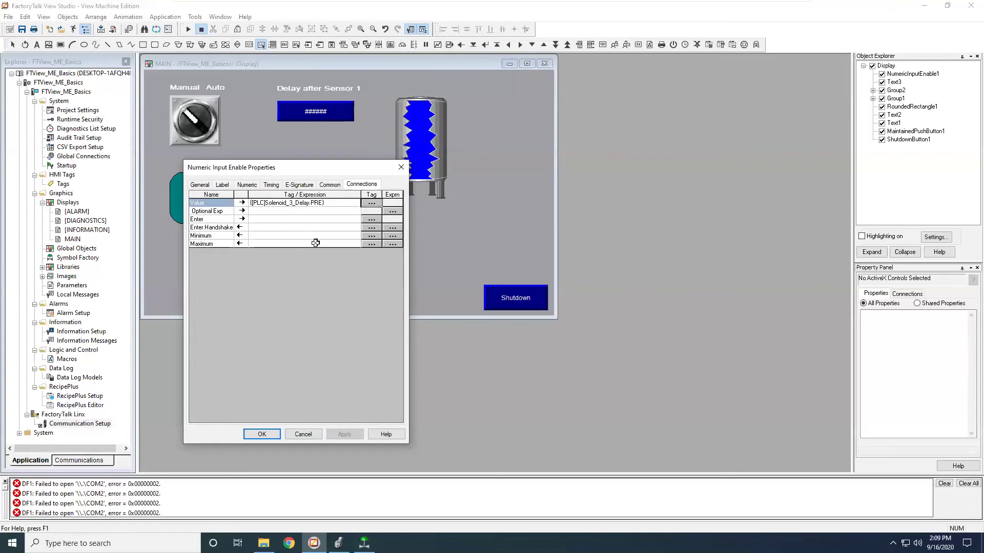
{"action": "left_click", "coordinate": [226, 188]}
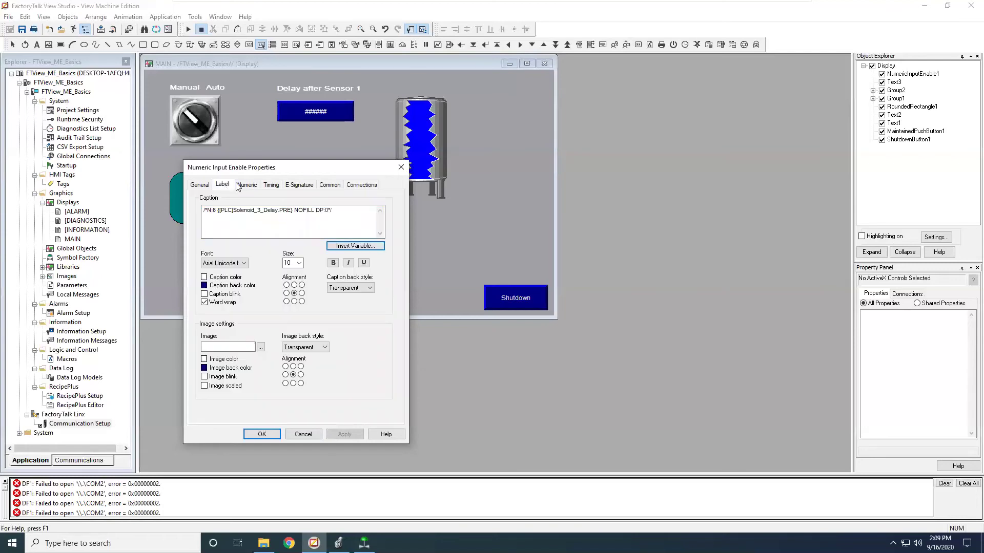
{"action": "left_click", "coordinate": [239, 185]}
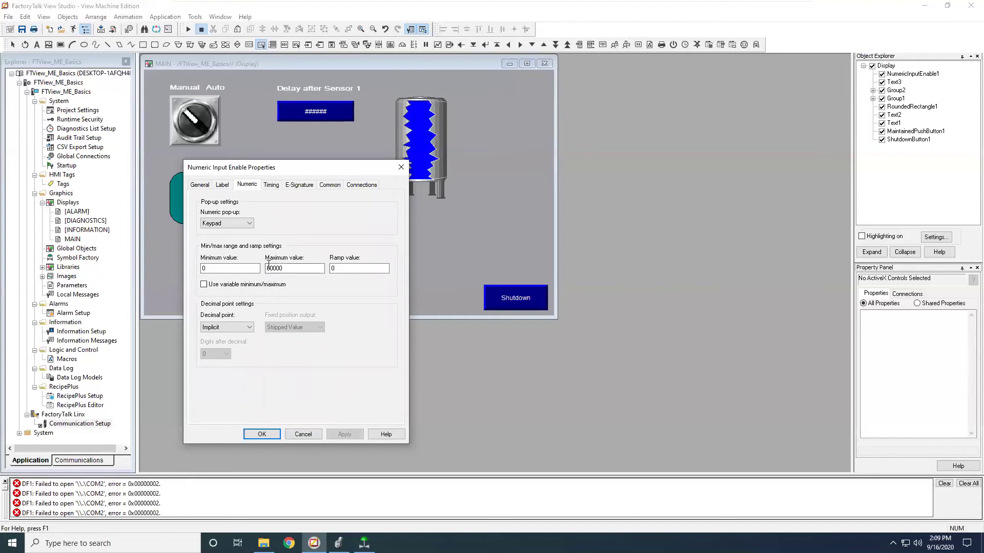
{"action": "left_click", "coordinate": [360, 186]}
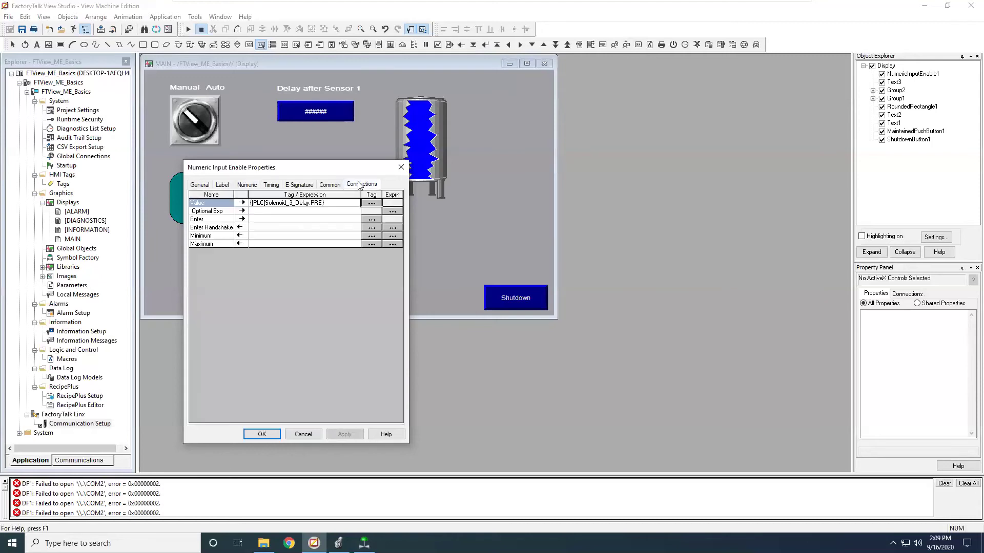
{"action": "left_click", "coordinate": [262, 434]}
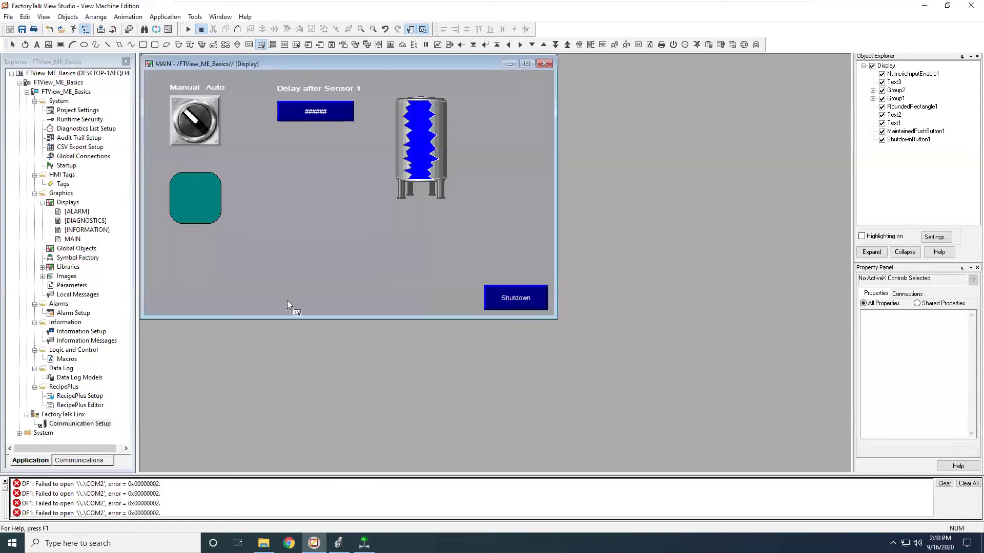
Step: Test-run the MAIN display, compare its delay with the Solenoid_3_Delay timer preset in Logix Designer, and return to FactoryTalk View Studio
{"action": "left_click", "coordinate": [189, 30]}
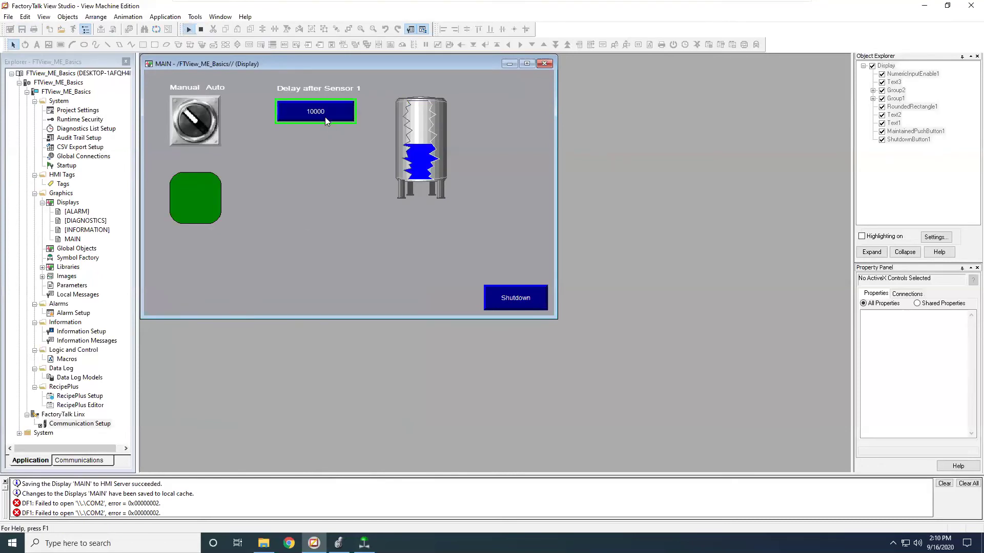
{"action": "left_click", "coordinate": [338, 543]}
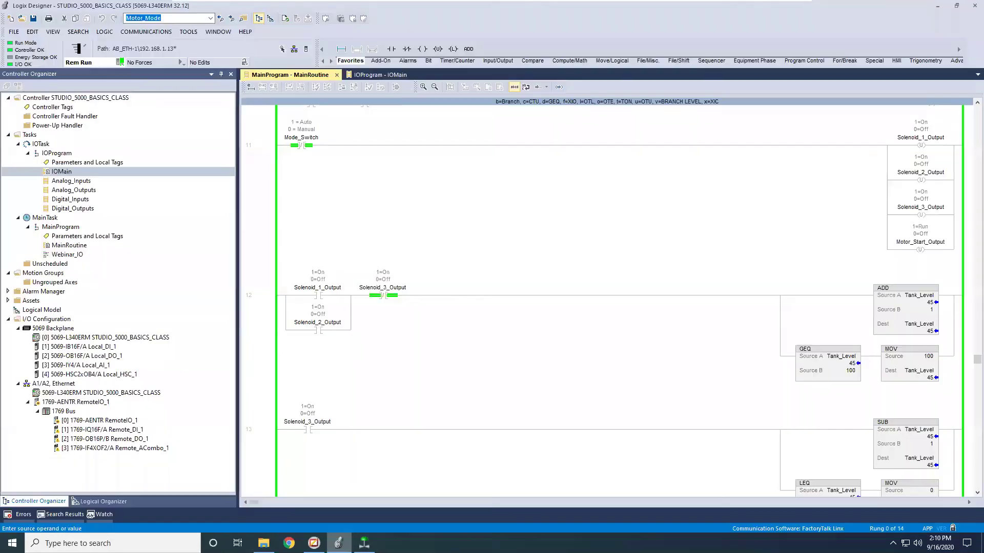
{"action": "scroll", "coordinate": [690, 353], "scroll_direction": "up", "scroll_amount": 3}
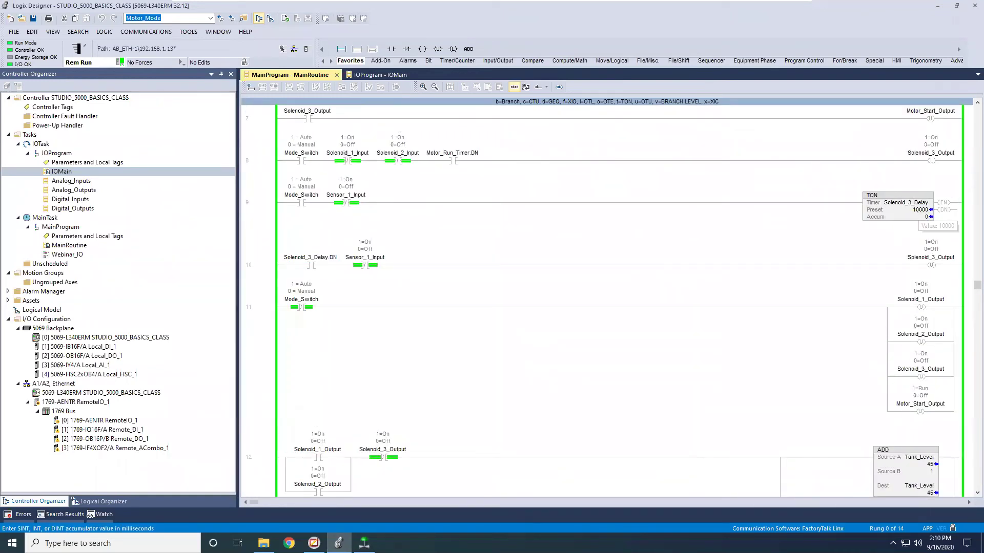
{"action": "left_click", "coordinate": [314, 543]}
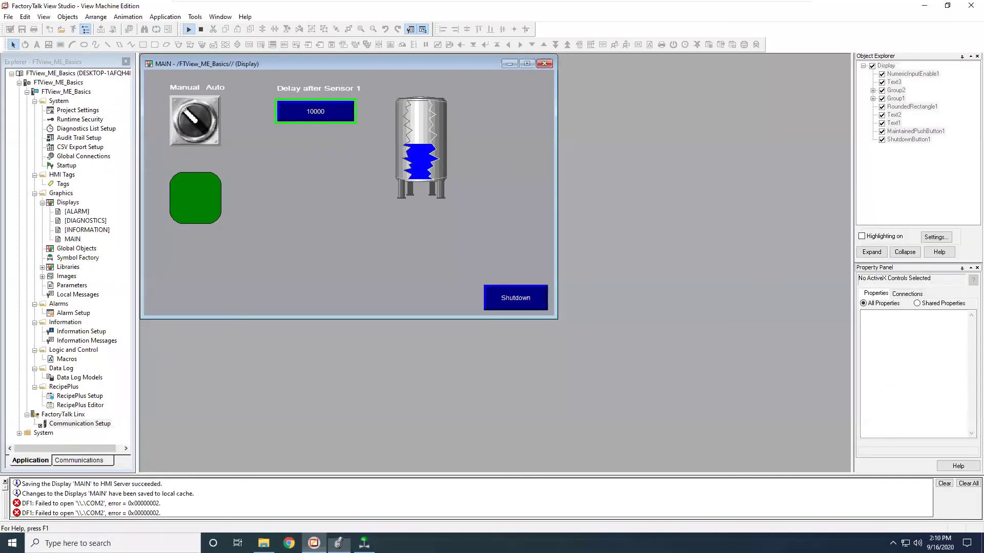
Step: Set the delay after Sensor 1 to 5000 in the running display and check the Solenoid_3_Delay preset in Logix Designer
{"action": "left_click", "coordinate": [323, 116]}
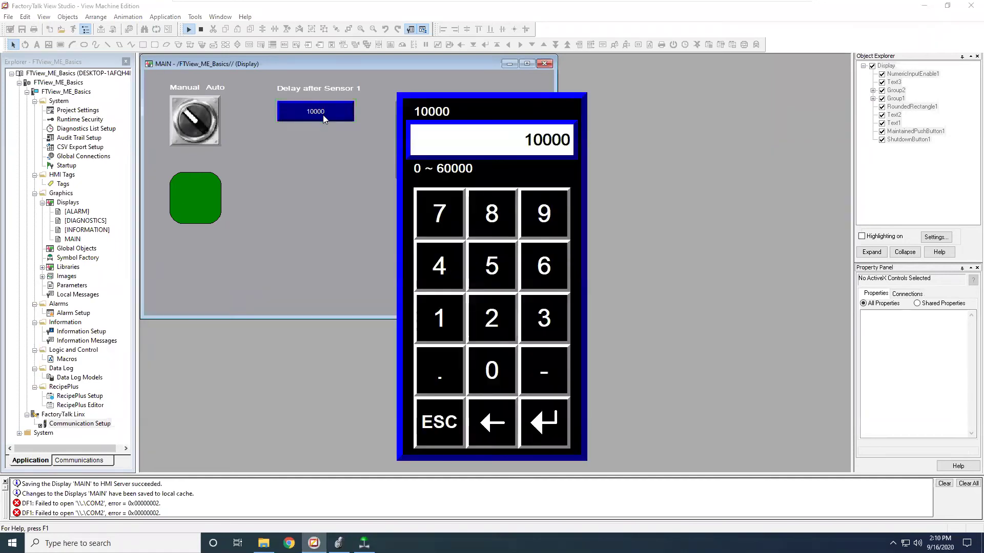
{"action": "left_click", "coordinate": [483, 267]}
{"action": "left_click", "coordinate": [492, 375]}
{"action": "left_click", "coordinate": [492, 375]}
{"action": "left_click", "coordinate": [492, 375]}
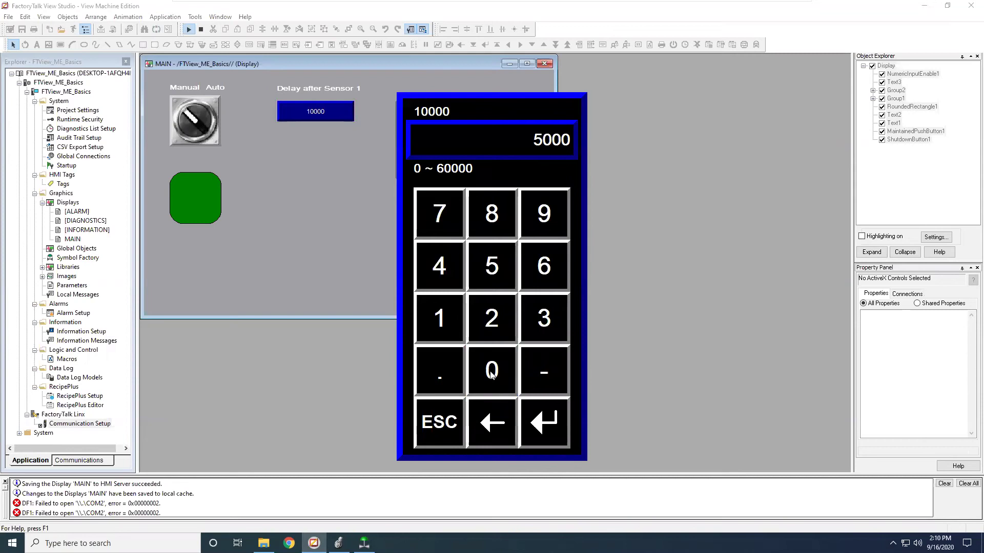
{"action": "left_click", "coordinate": [545, 422]}
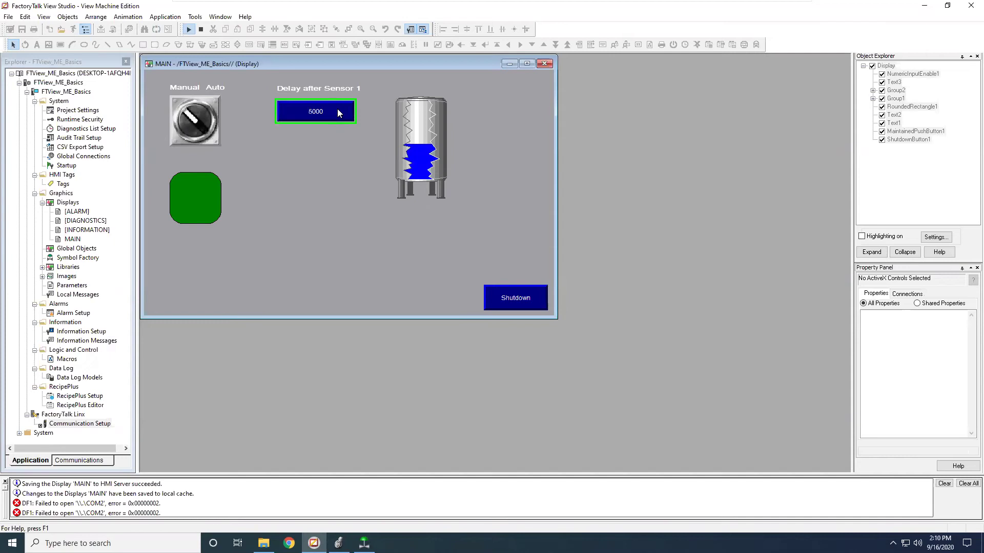
{"action": "left_click", "coordinate": [338, 543]}
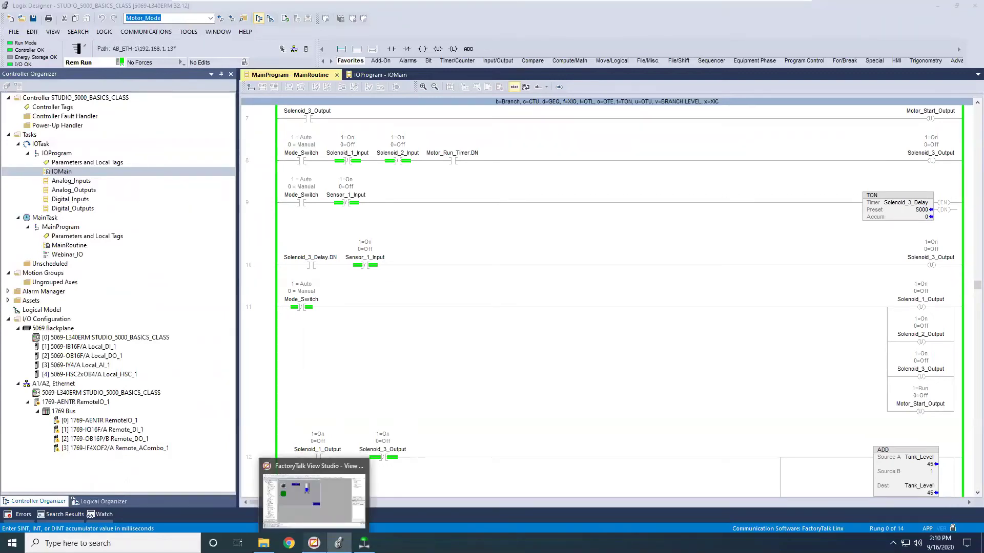
{"action": "left_click", "coordinate": [314, 543]}
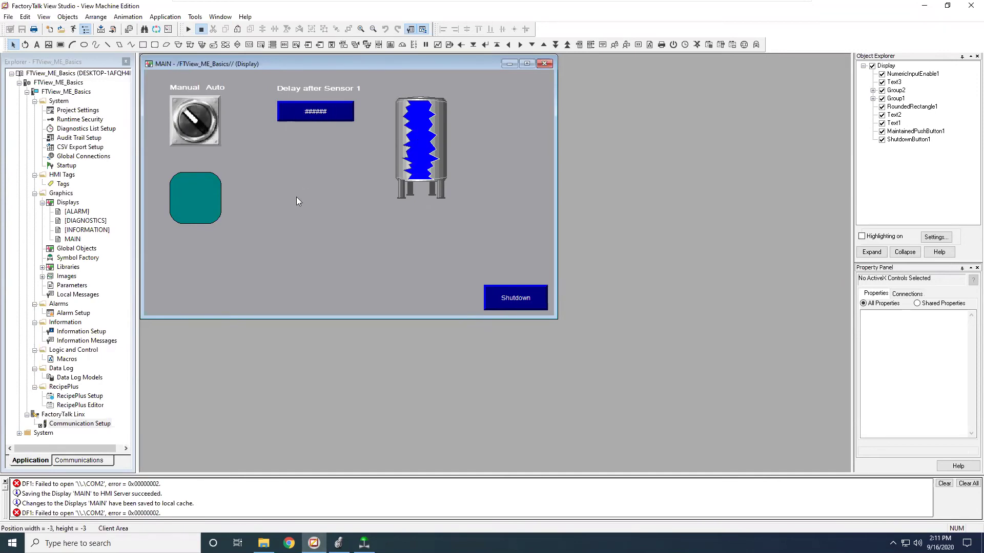
Step: Draw a multistate indicator below the delay input and set its number of states to 2, keeping the Value trigger type
{"action": "left_click", "coordinate": [357, 46]}
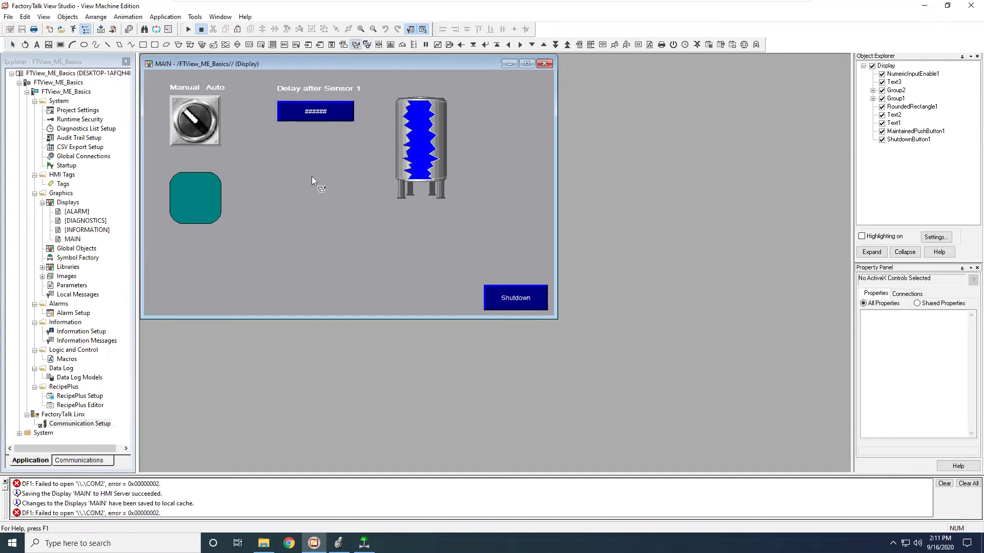
{"action": "mouse_move", "coordinate": [278, 149]}
{"action": "left_mouse_down"}
{"action": "mouse_move", "coordinate": [356, 168]}
{"action": "mouse_move", "coordinate": [357, 181]}
{"action": "mouse_move", "coordinate": [354, 173]}
{"action": "left_mouse_up"}
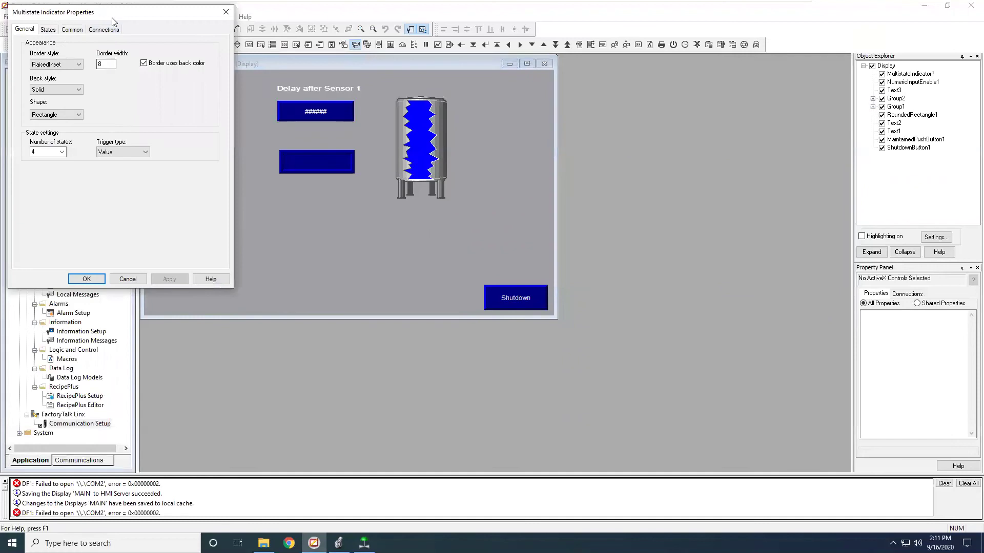
{"action": "left_click_drag", "start_coordinate": [111, 21], "coordinate": [327, 107]}
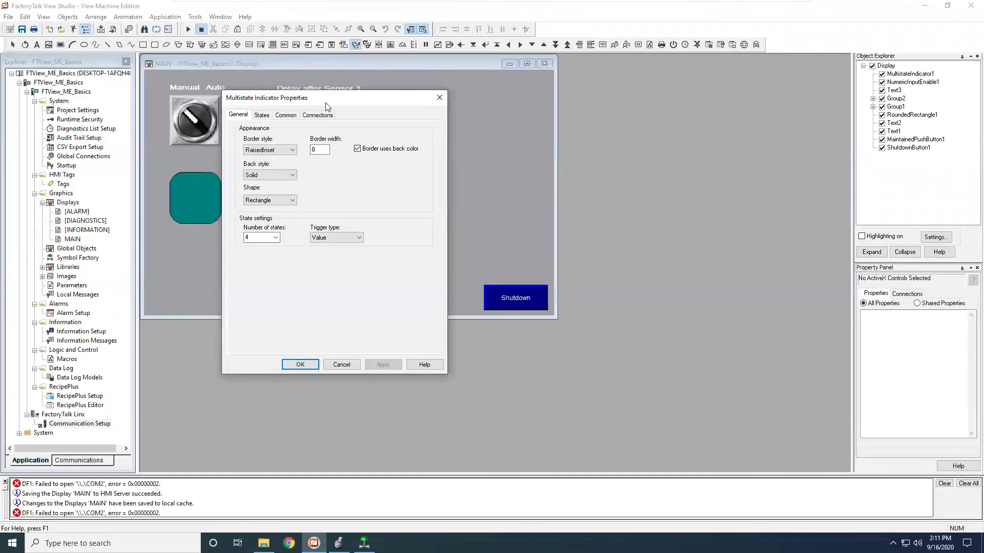
{"action": "left_click", "coordinate": [276, 238]}
{"action": "mouse_move", "coordinate": [276, 256]}
{"action": "left_mouse_down"}
{"action": "mouse_move", "coordinate": [257, 443]}
{"action": "mouse_move", "coordinate": [278, 429]}
{"action": "mouse_move", "coordinate": [285, 242]}
{"action": "left_mouse_up"}
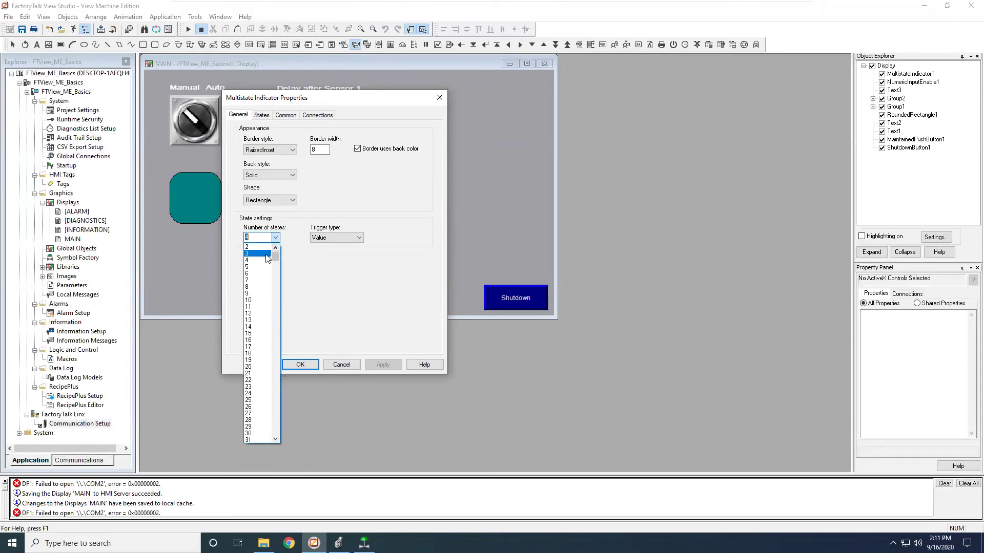
{"action": "left_click", "coordinate": [259, 248]}
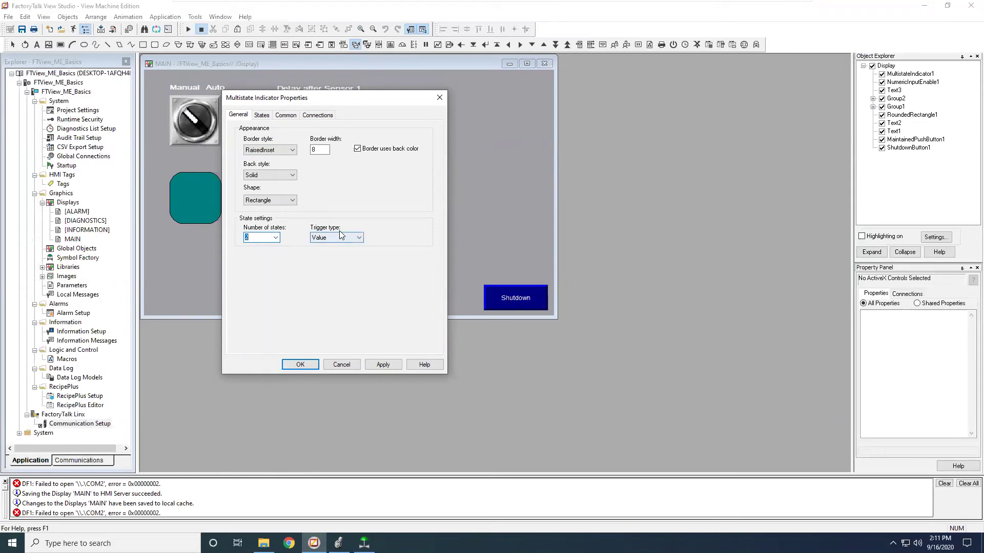
{"action": "left_click", "coordinate": [357, 238]}
Step: Caption the multistate indicator's State0 "Motor Stopped" and its State1 "Motor Running"
{"action": "left_click", "coordinate": [264, 116]}
{"action": "left_click", "coordinate": [329, 189]}
{"action": "type", "text": "Motor Stopped"}
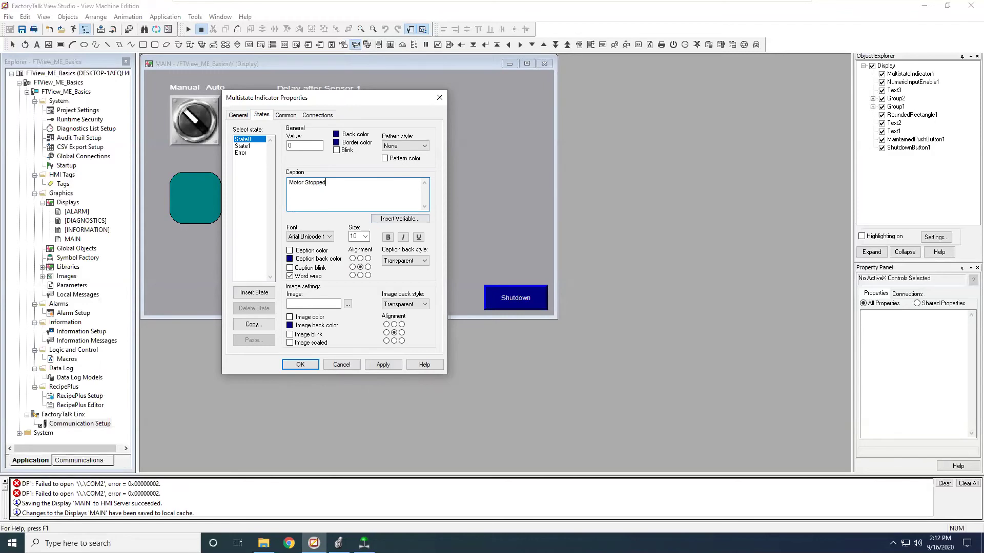
{"action": "left_click", "coordinate": [242, 146]}
{"action": "left_click", "coordinate": [327, 191]}
{"action": "type", "text": "Motor Rumm"}
{"action": "key", "text": "BackSpace"}
{"action": "key", "text": "BackSpace"}
{"action": "key", "text": "BackSpace"}
{"action": "type", "text": "unning"}
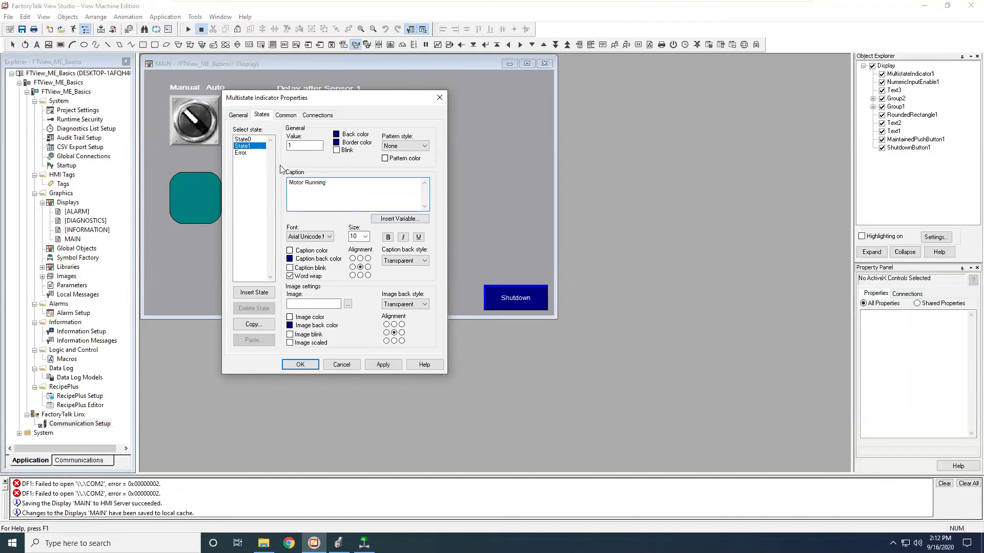
Step: Recheck the captions of State0 and State1, uncover the indicator on the display, and apply the changes
{"action": "left_click", "coordinate": [251, 140]}
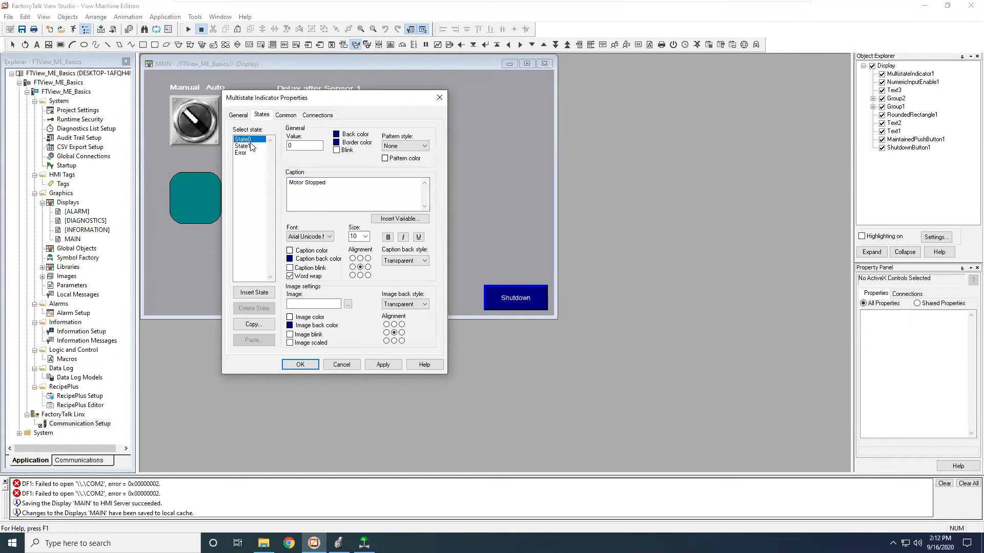
{"action": "left_click", "coordinate": [250, 147]}
{"action": "left_click_drag", "start_coordinate": [348, 98], "coordinate": [503, 100]}
{"action": "left_click", "coordinate": [537, 365]}
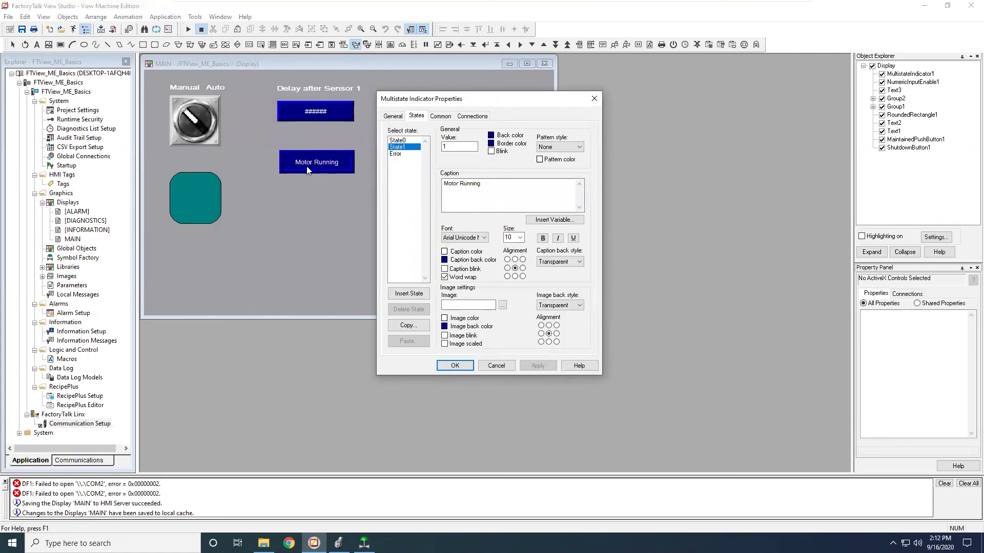
Step: Connect the multistate indicator to the online tag [PLC]Motor_Status_Input and accept its properties
{"action": "left_click", "coordinate": [474, 118]}
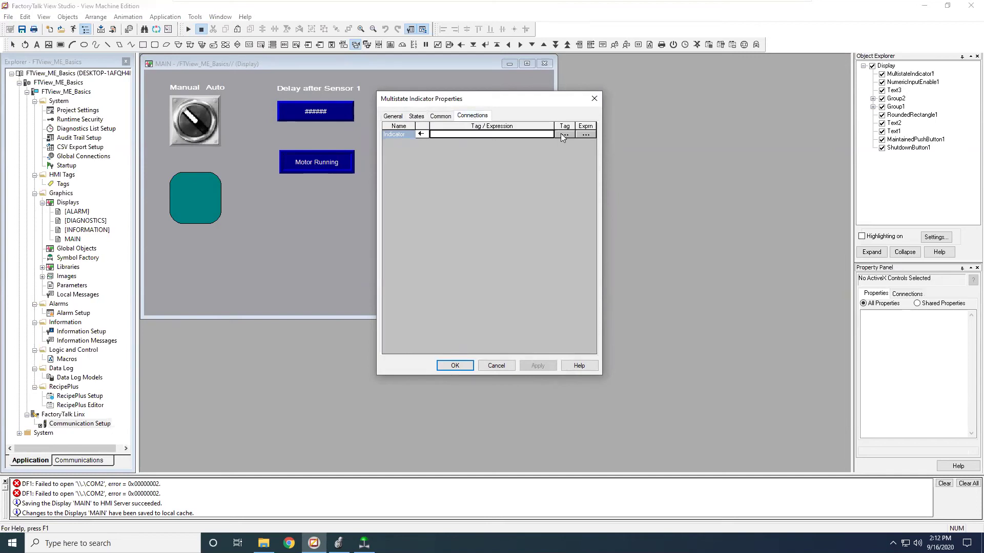
{"action": "left_click", "coordinate": [564, 135]}
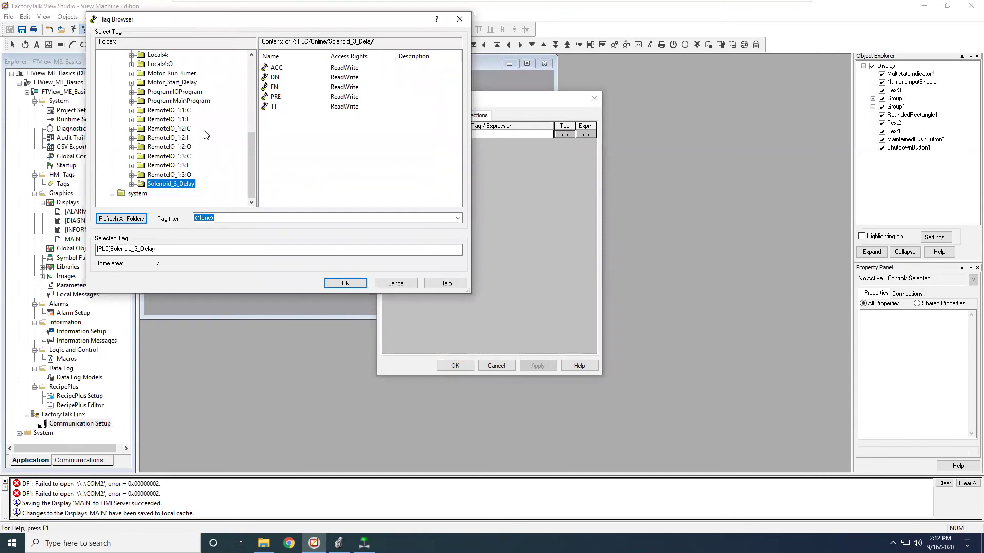
{"action": "scroll", "coordinate": [216, 153], "scroll_direction": "up", "scroll_amount": 6}
{"action": "left_click", "coordinate": [148, 92]}
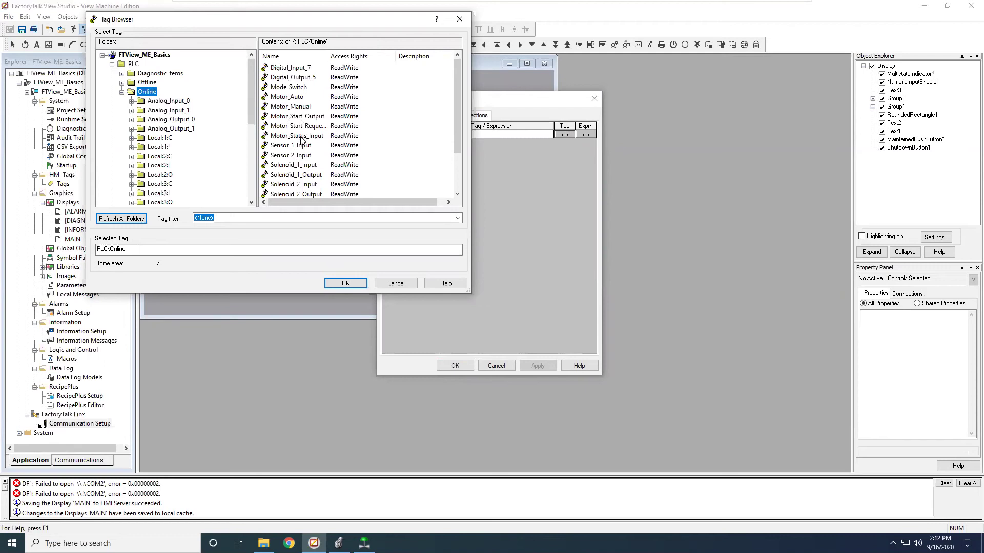
{"action": "left_click", "coordinate": [302, 137]}
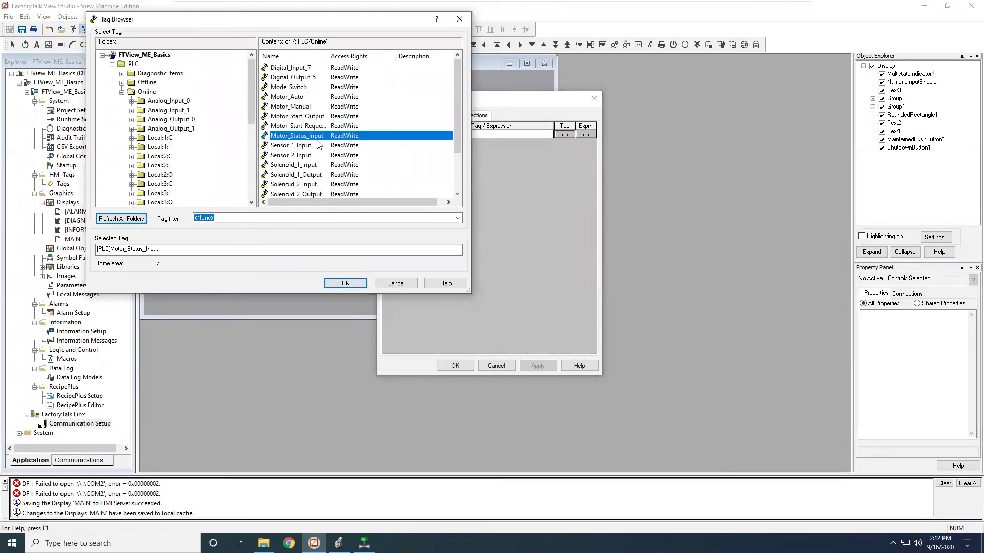
{"action": "left_click", "coordinate": [354, 284]}
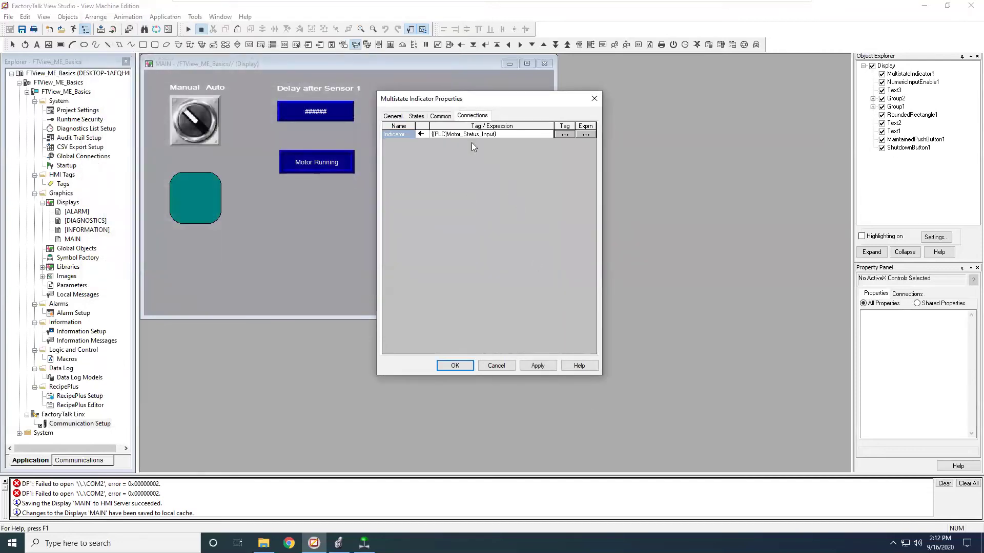
{"action": "left_click", "coordinate": [539, 366]}
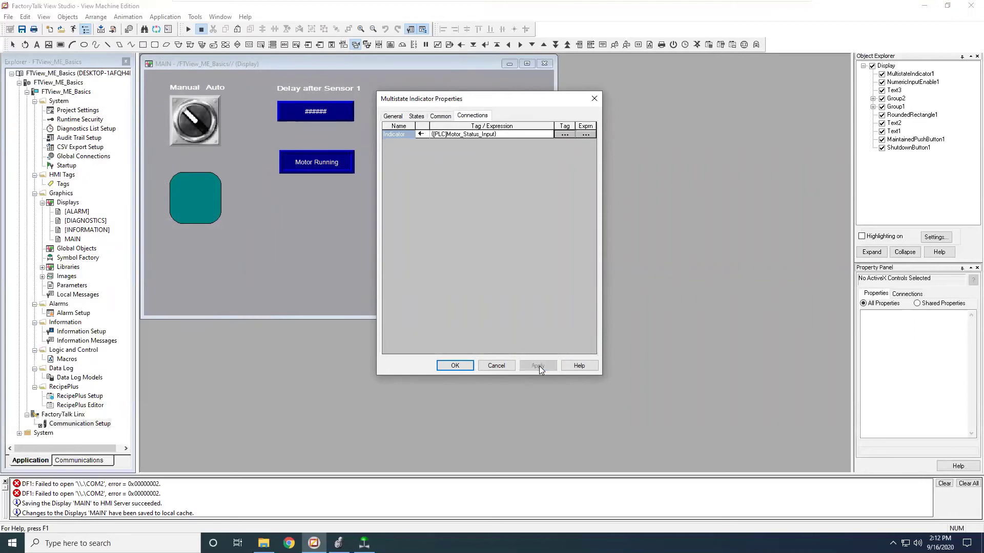
{"action": "left_click", "coordinate": [462, 367]}
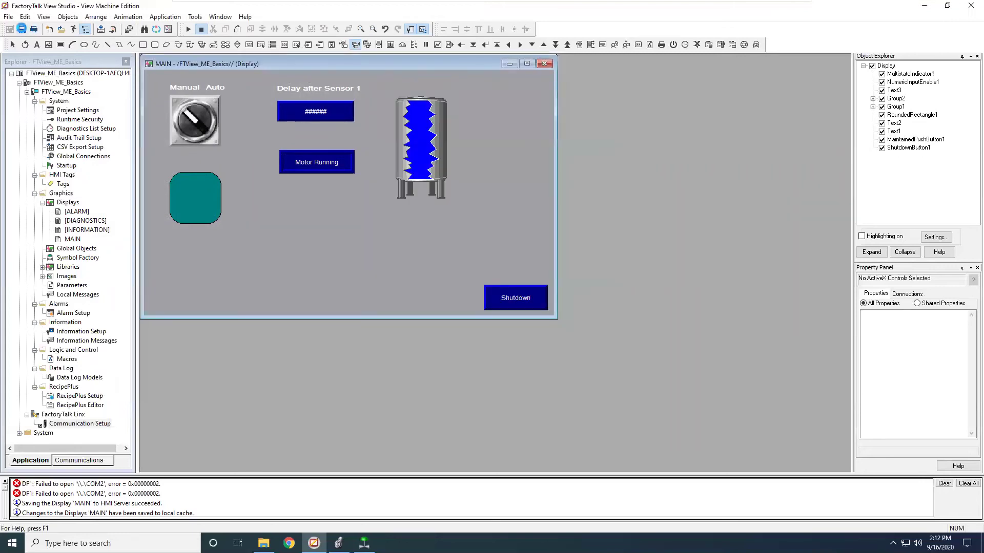
Step: Test-run the MAIN display, turn the mode switch to Auto, and switch to Logix Designer
{"action": "left_click", "coordinate": [188, 29]}
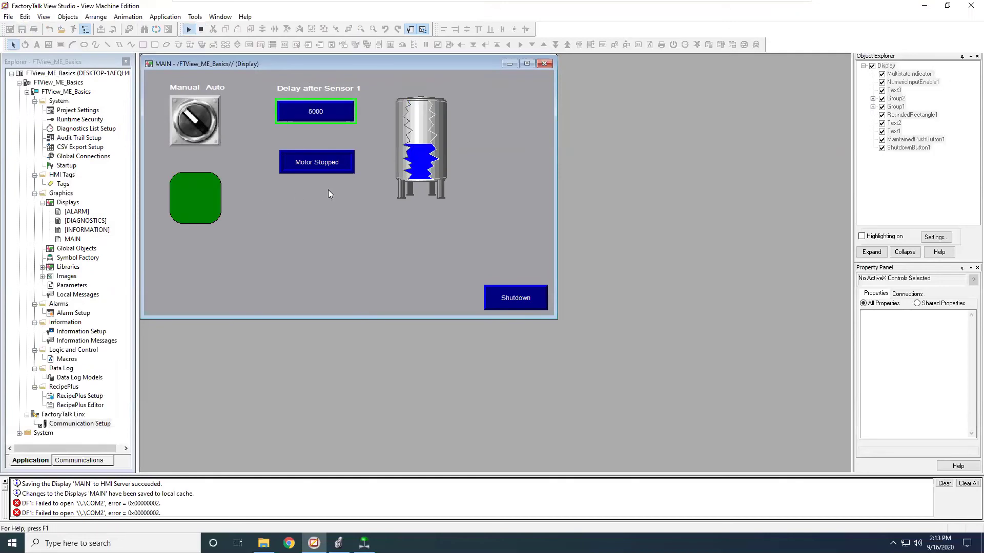
{"action": "left_click", "coordinate": [190, 119]}
{"action": "key", "text": "alt+Tab"}
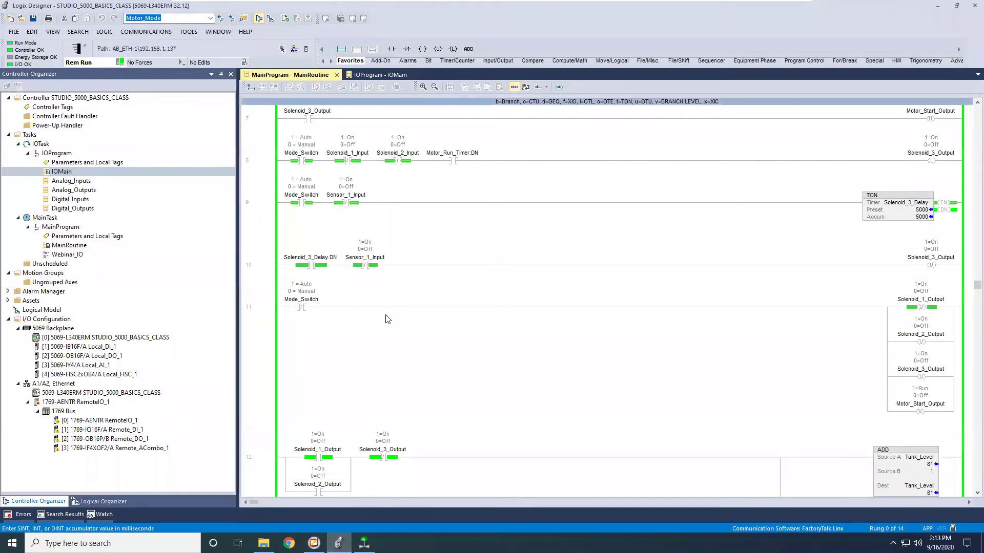
Step: Toggle Sensor_1_Input and Sensor_2_Input on in MainRoutine and check the motor indicator on the running FactoryTalk View display
{"action": "scroll", "coordinate": [449, 286], "scroll_direction": "up", "scroll_amount": 10}
{"action": "left_click", "coordinate": [458, 235]}
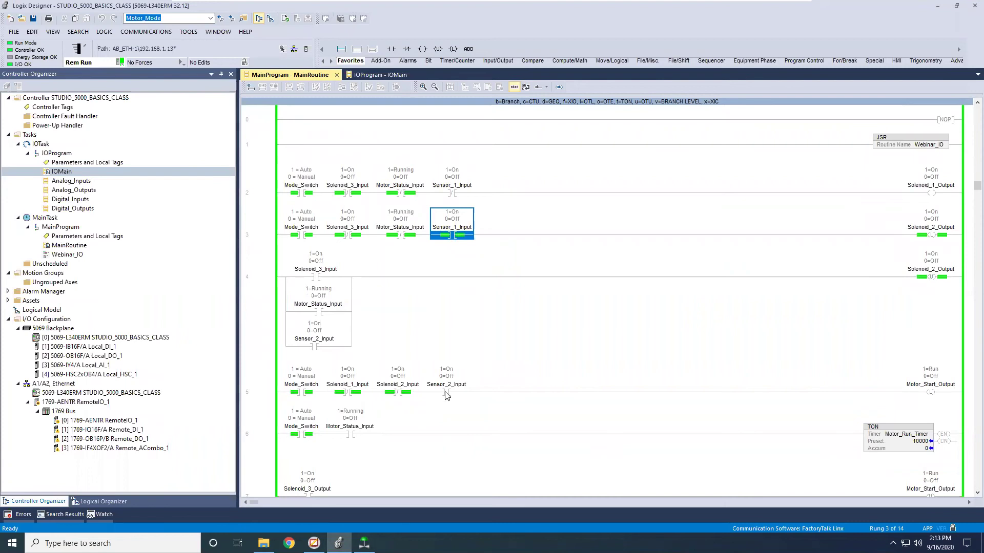
{"action": "left_click", "coordinate": [445, 395]}
{"action": "key", "text": "alt+Tab"}
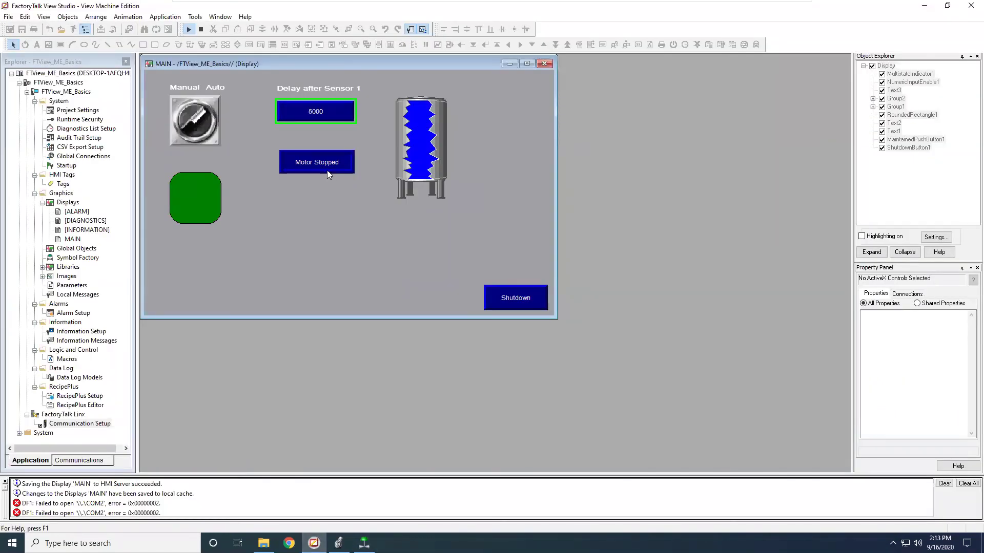
{"action": "key", "text": "alt+Tab"}
{"action": "key", "text": "ctrl+t"}
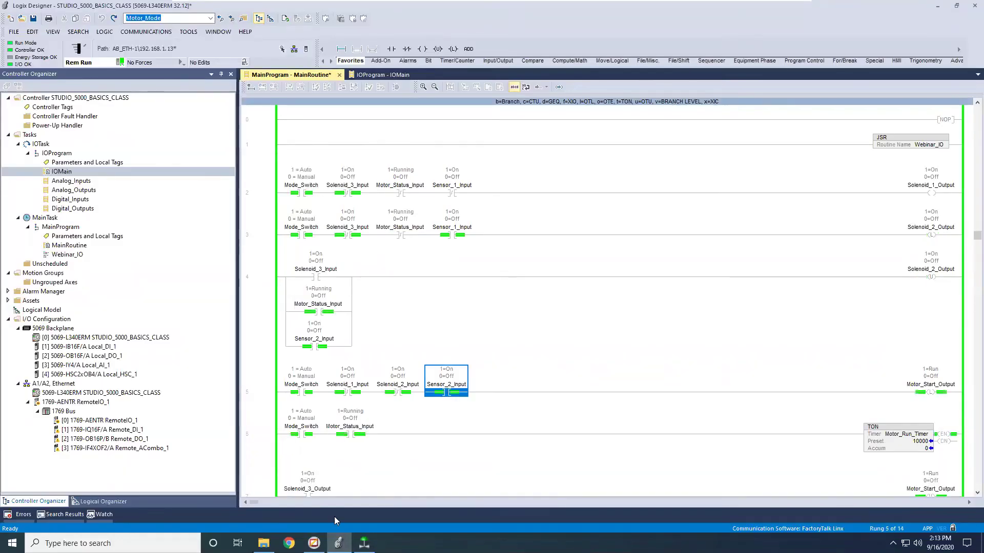
{"action": "left_click", "coordinate": [314, 543]}
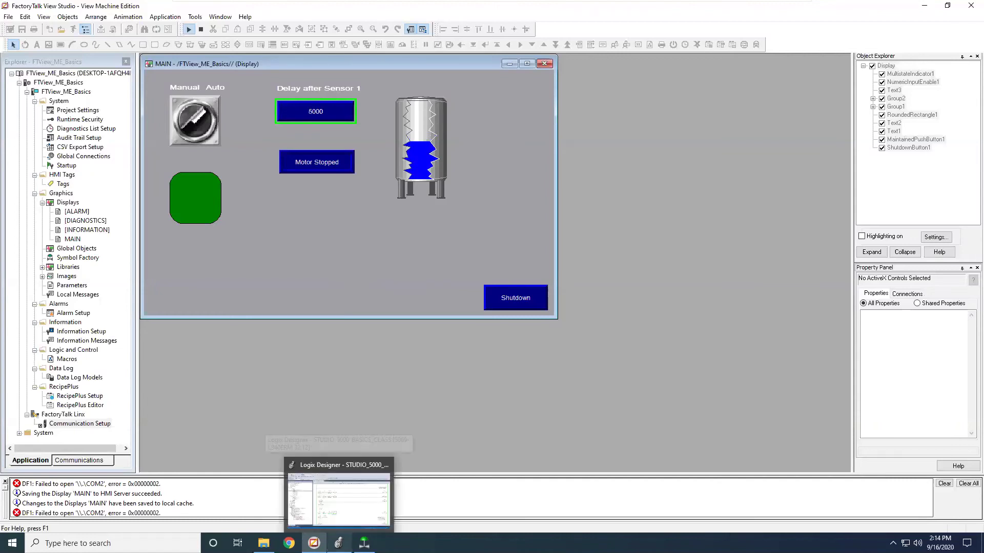
Step: Return to MainRoutine in Logix Designer and toggle Sensor_1_Input and Sensor_2_Input off
{"action": "left_click", "coordinate": [338, 543]}
{"action": "scroll", "coordinate": [593, 401], "scroll_direction": "down", "scroll_amount": 1}
{"action": "scroll", "coordinate": [593, 402], "scroll_direction": "down", "scroll_amount": 5}
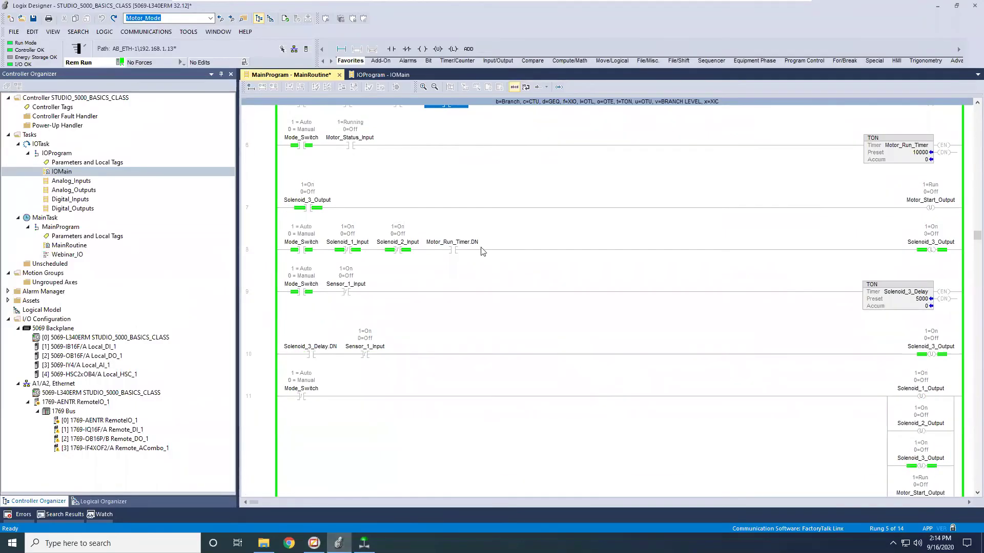
{"action": "left_click", "coordinate": [345, 300]}
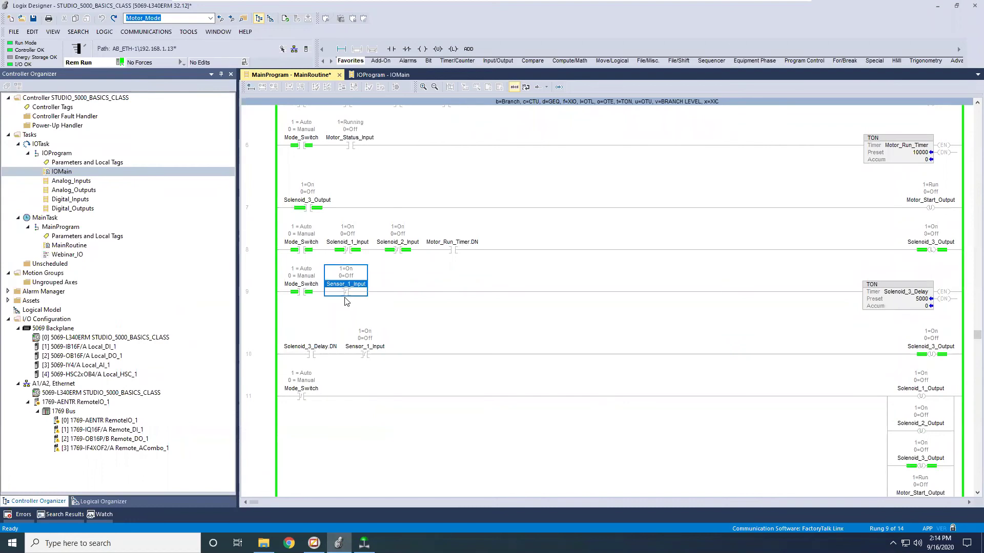
{"action": "scroll", "coordinate": [491, 282], "scroll_direction": "up", "scroll_amount": 5}
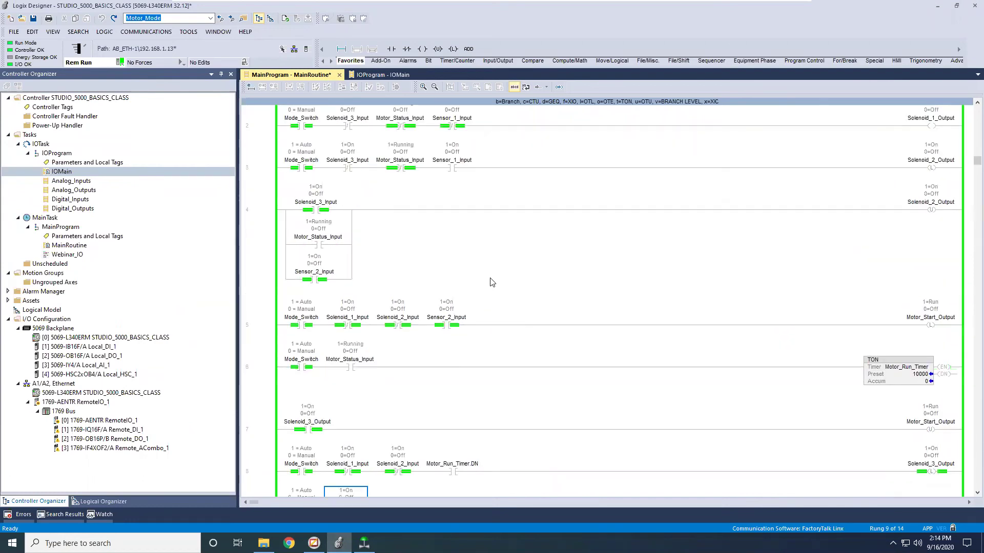
{"action": "left_click", "coordinate": [447, 330]}
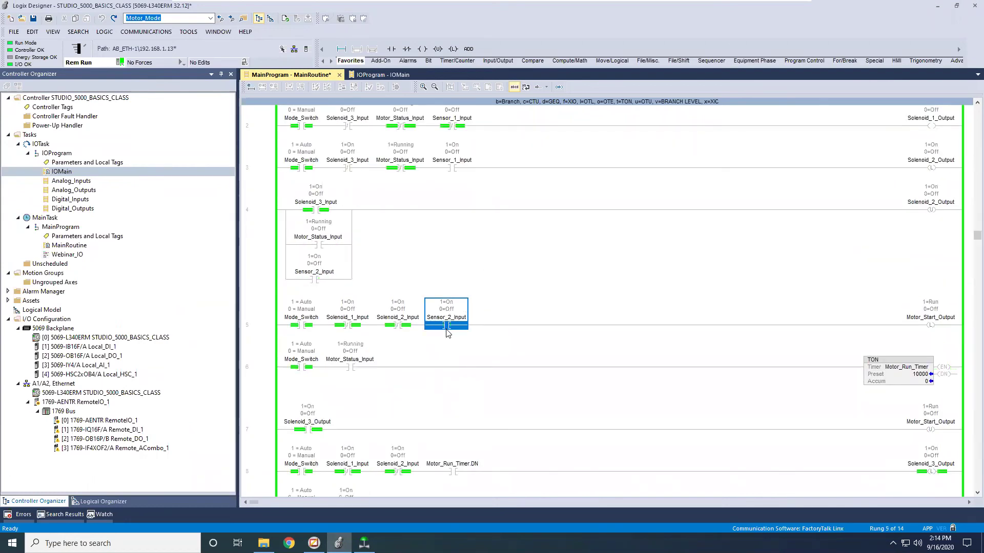
Step: Return to the running display in FactoryTalk View Studio, set the mode switch back to Manual, and end the test run
{"action": "left_click", "coordinate": [364, 543]}
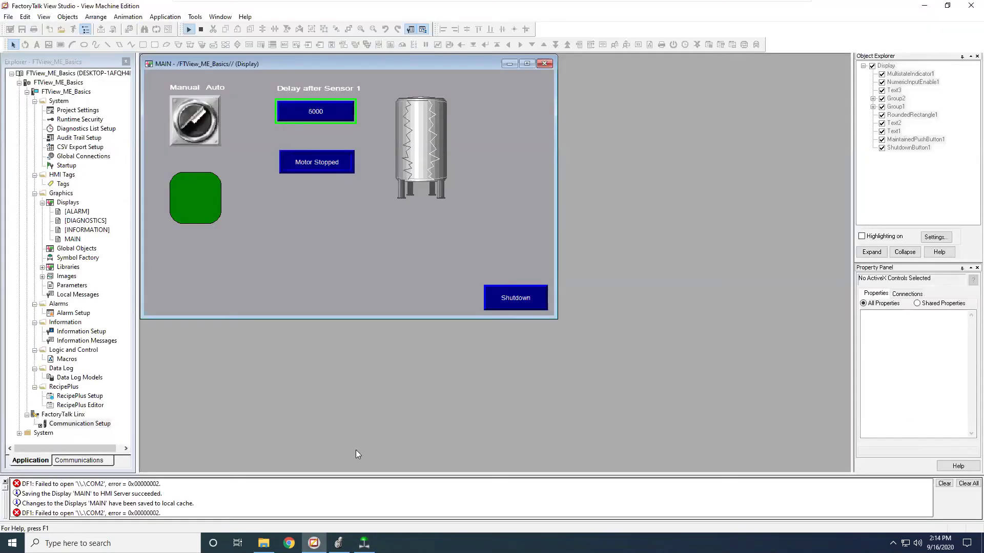
{"action": "mouse_move", "coordinate": [338, 543]}
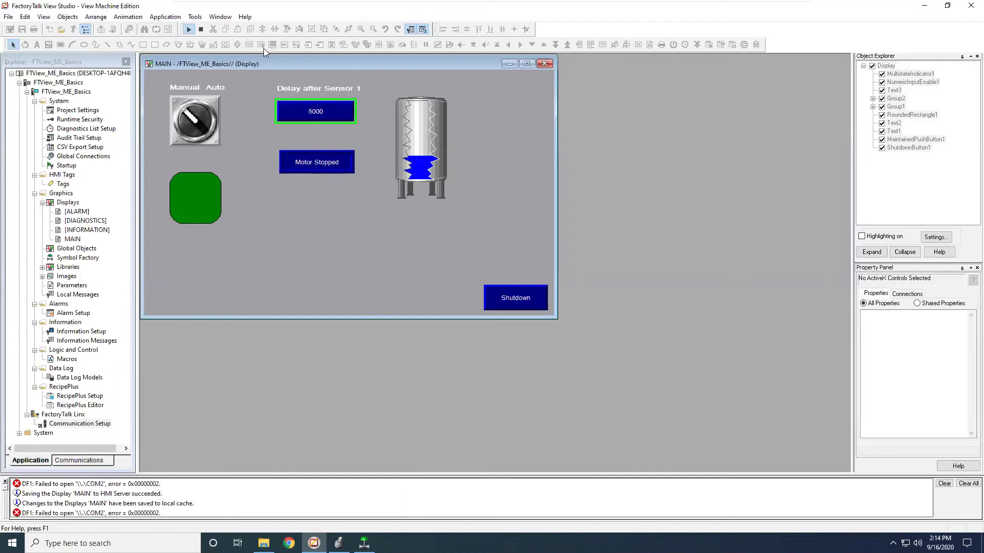
{"action": "left_click", "coordinate": [201, 29]}
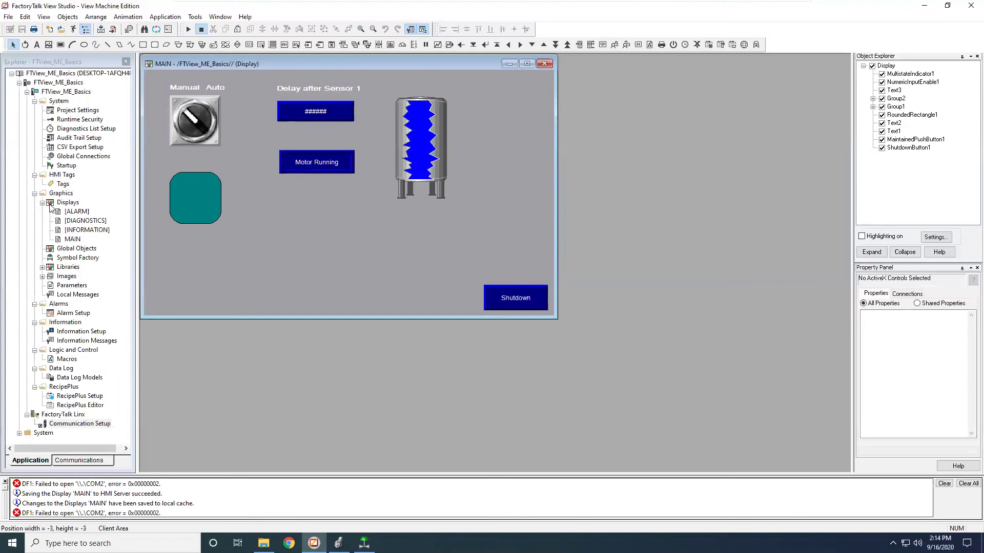
Step: Create a new graphic display in the project and move its window away from the MAIN display
{"action": "right_click", "coordinate": [67, 205]}
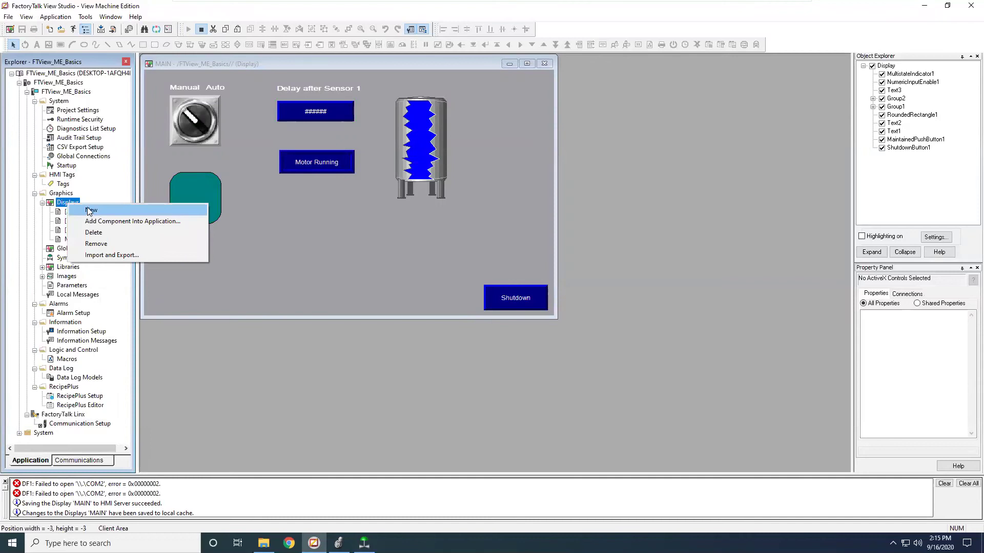
{"action": "left_click", "coordinate": [263, 288]}
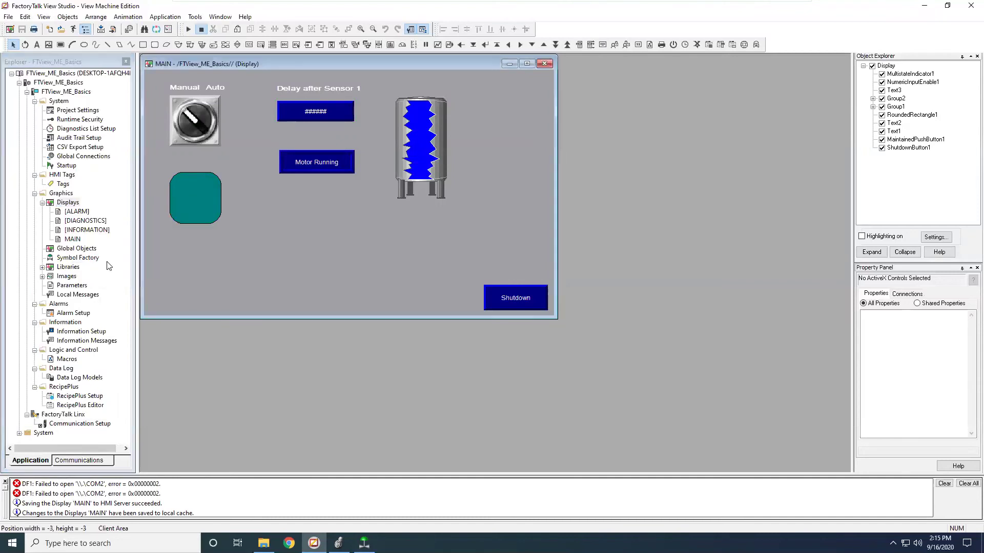
{"action": "right_click", "coordinate": [78, 242]}
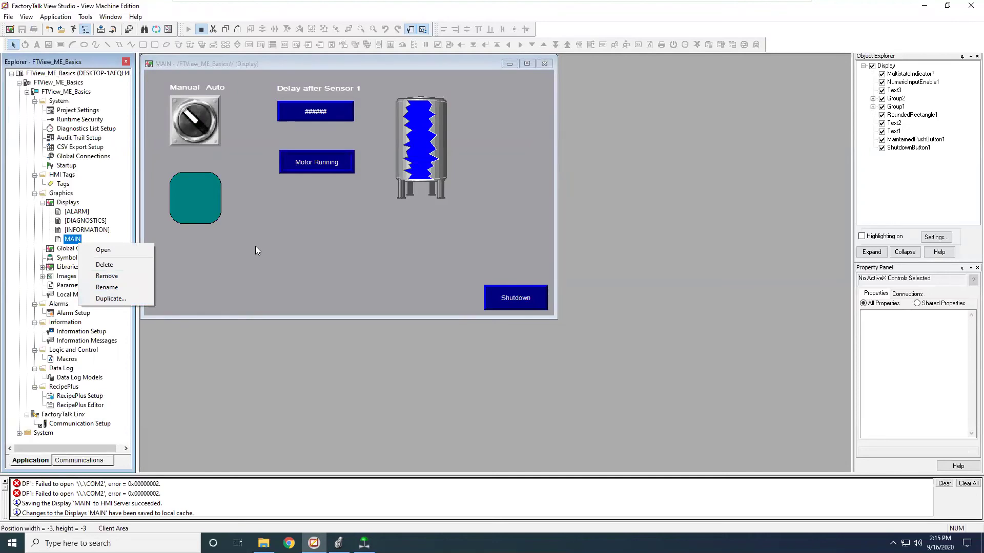
{"action": "left_click", "coordinate": [137, 218]}
{"action": "right_click", "coordinate": [69, 205]}
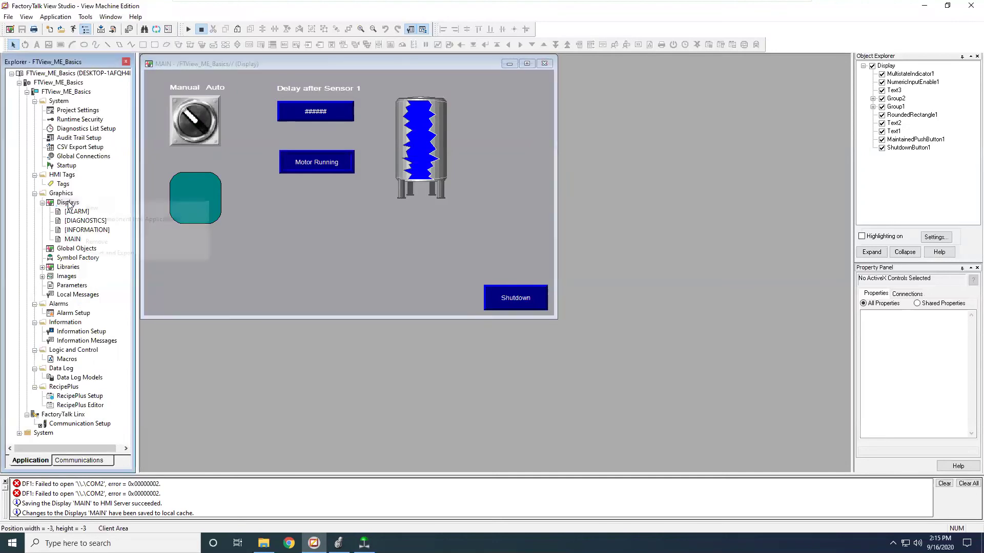
{"action": "left_click", "coordinate": [87, 210]}
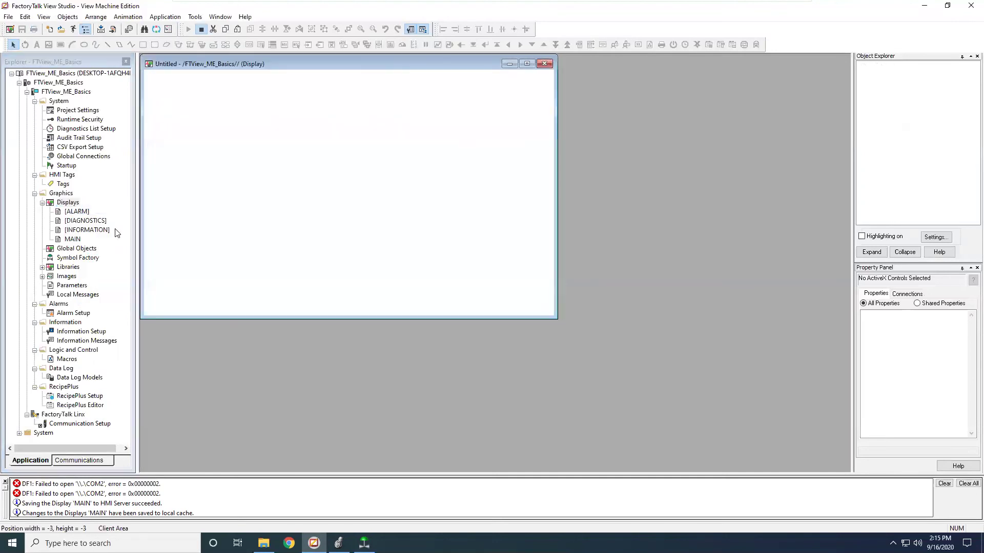
{"action": "left_click_drag", "start_coordinate": [333, 64], "coordinate": [615, 174]}
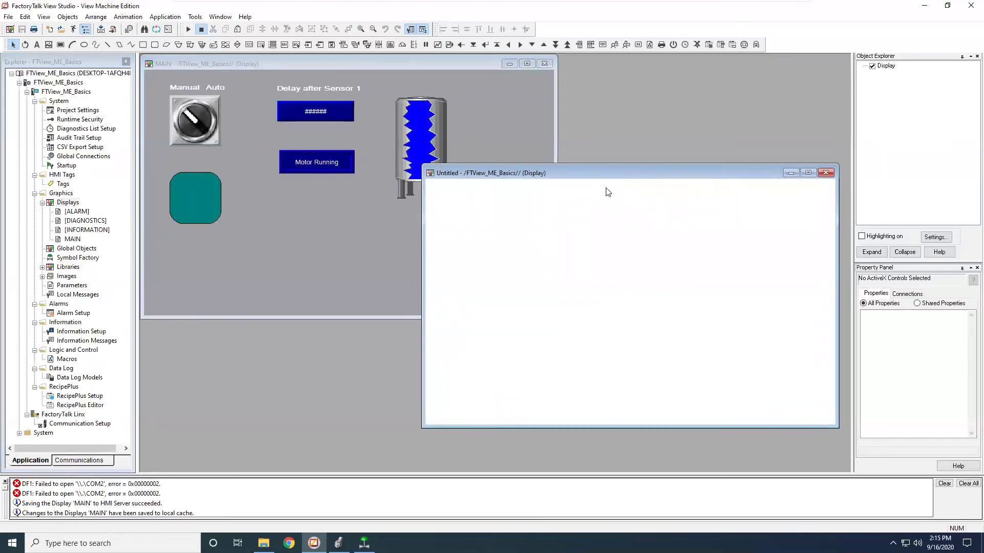
Step: Set the new display's background color to the same grey as the MAIN display
{"action": "right_click", "coordinate": [571, 246]}
{"action": "left_click", "coordinate": [594, 253]}
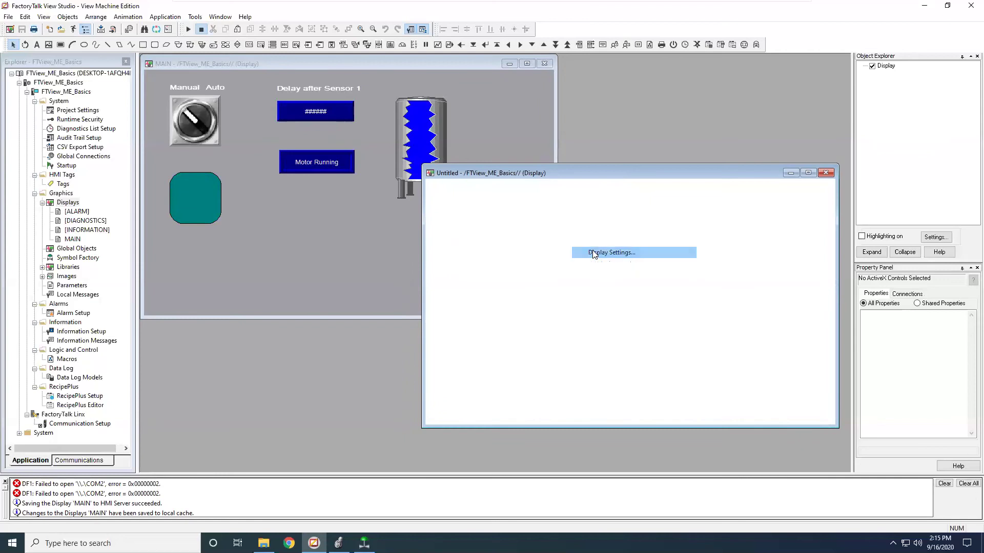
{"action": "left_click", "coordinate": [549, 281]}
{"action": "left_click", "coordinate": [595, 328]}
{"action": "left_click", "coordinate": [506, 364]}
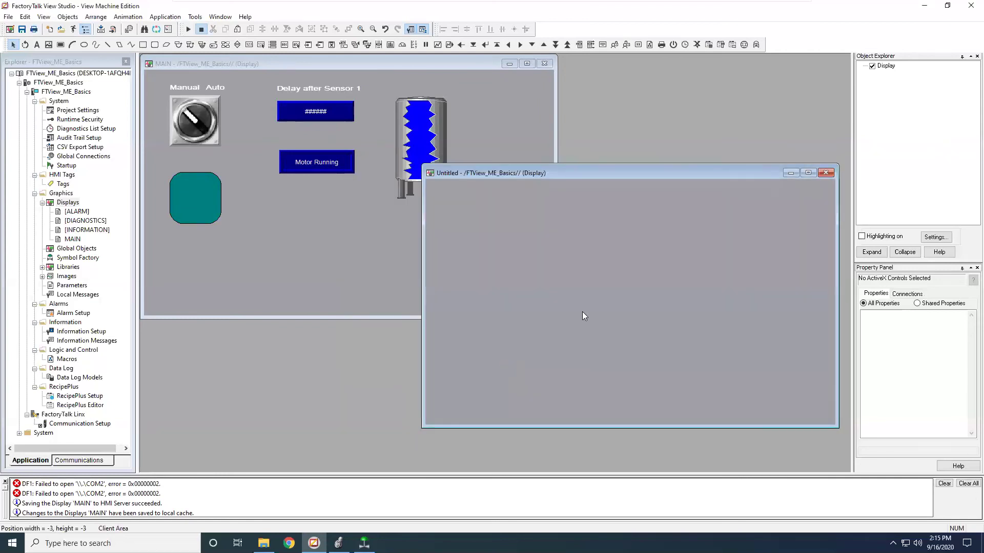
Step: Save the new display under the name PDF
{"action": "left_click", "coordinate": [21, 29]}
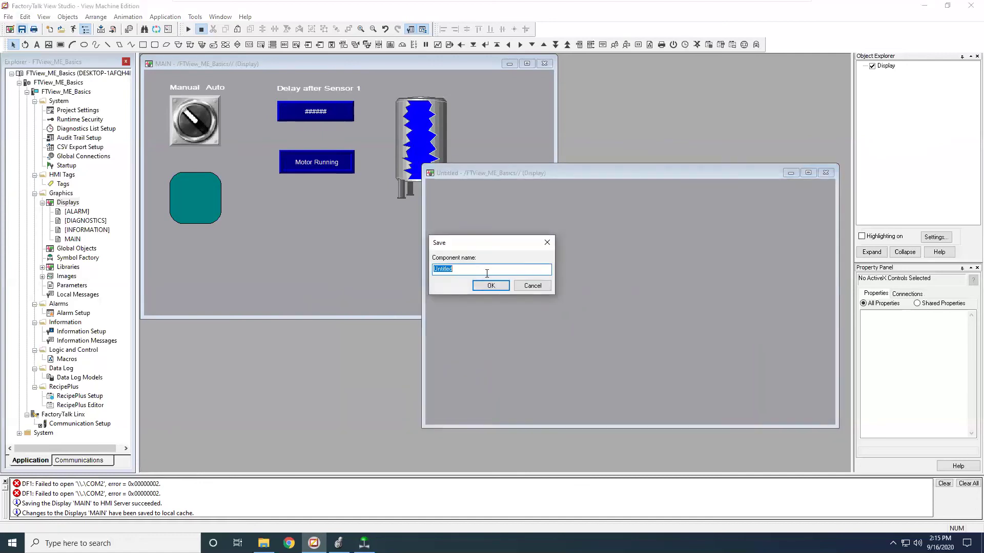
{"action": "type", "text": "PDF"}
{"action": "left_click", "coordinate": [497, 285]}
Step: Bring the MAIN display to the front and check which initial graphic display is selected in the project's Startup settings
{"action": "left_click", "coordinate": [364, 258]}
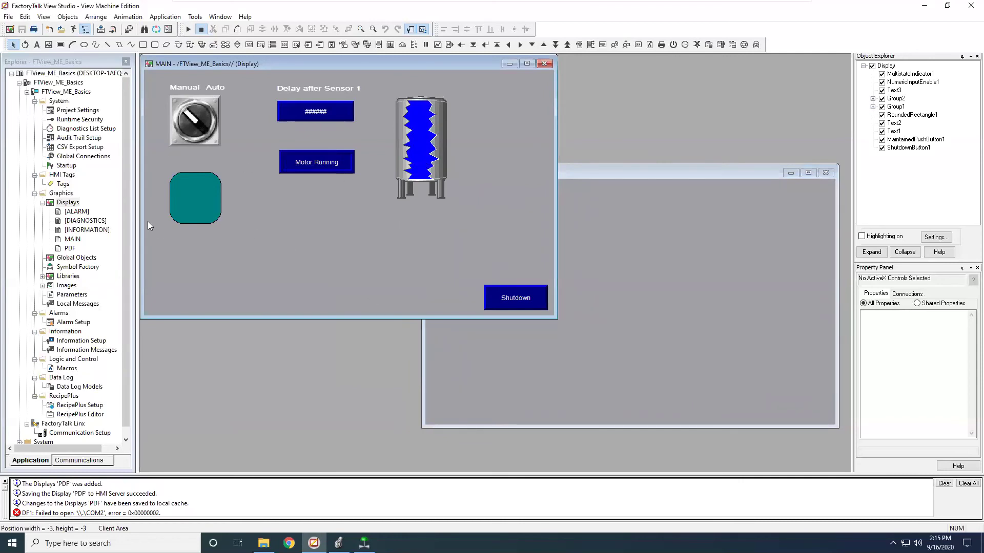
{"action": "double_click", "coordinate": [62, 165]}
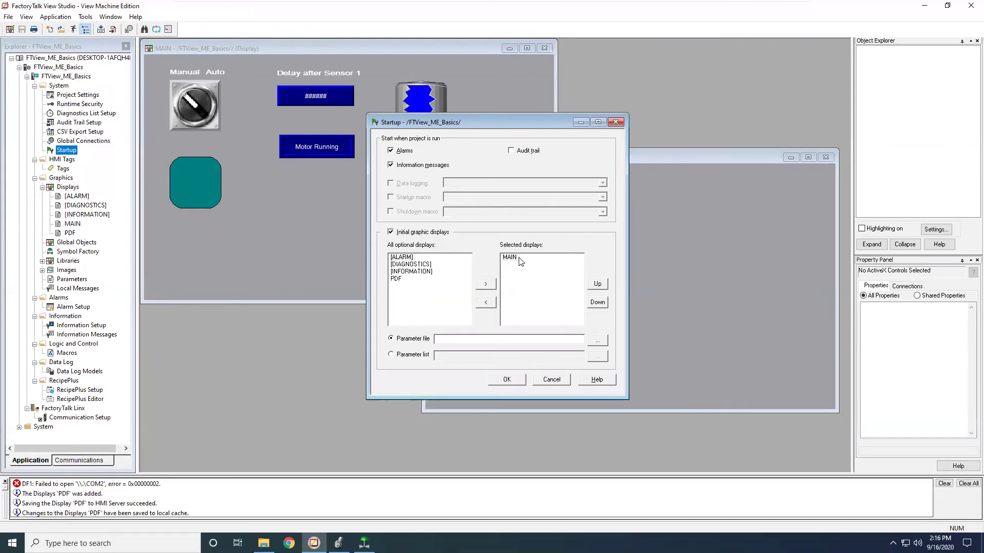
{"action": "left_click", "coordinate": [521, 382]}
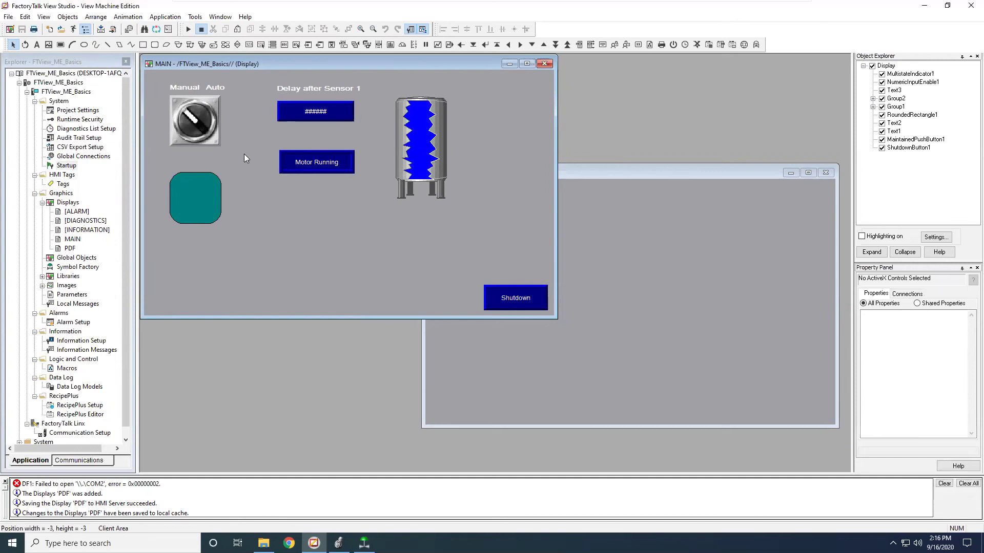
Step: Place a Goto Display button above the Shutdown button on the MAIN display, near the upper edge, with PDF as its target display
{"action": "left_click", "coordinate": [311, 47]}
{"action": "left_click_drag", "start_coordinate": [487, 85], "coordinate": [542, 110]}
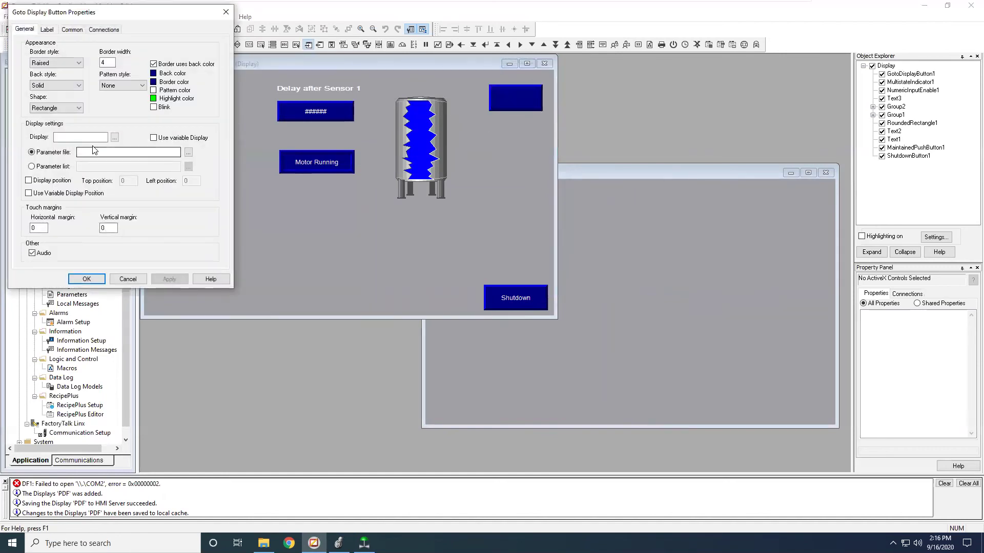
{"action": "left_click", "coordinate": [115, 138]}
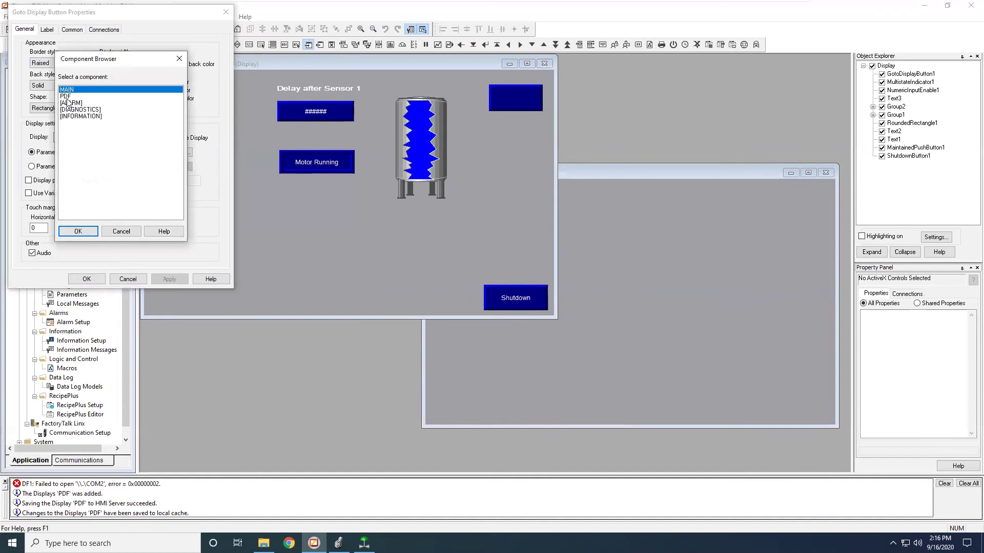
{"action": "left_click", "coordinate": [67, 97]}
{"action": "left_click", "coordinate": [86, 231]}
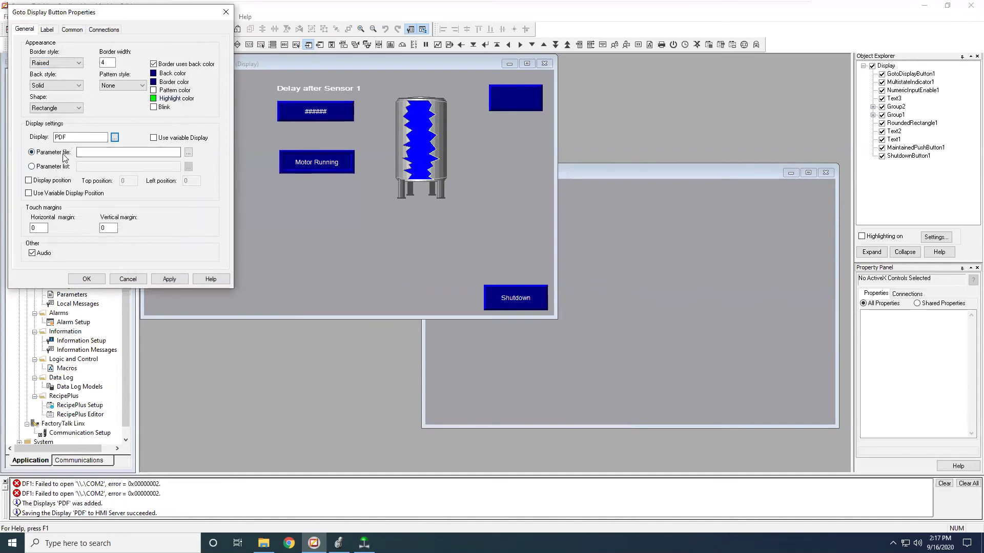
Step: Caption the new Goto Display button "Go To PDF Screen" on two lines, check its connections and general settings, and accept the properties
{"action": "left_click", "coordinate": [47, 29]}
{"action": "type", "text": "G"}
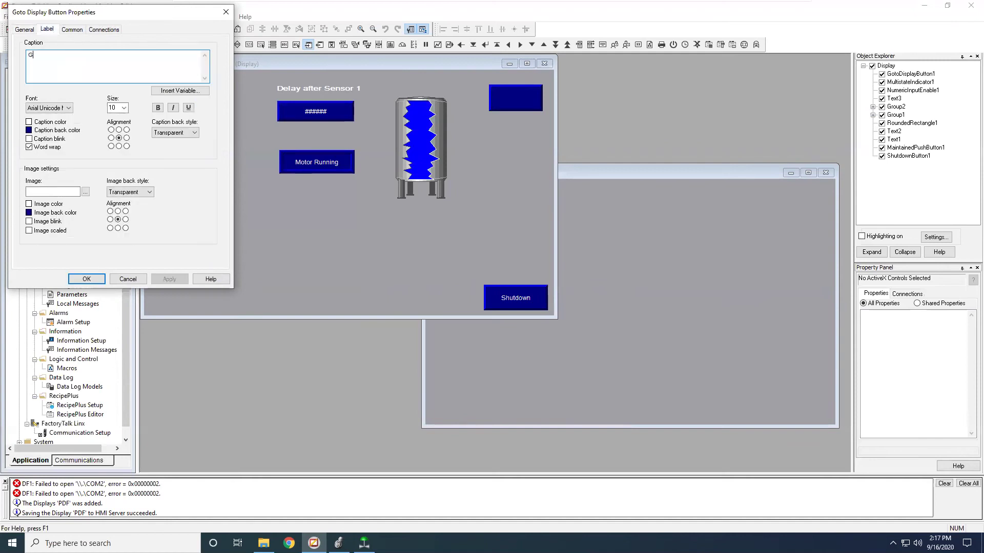
{"action": "type", "text": "o To PDF Screen"}
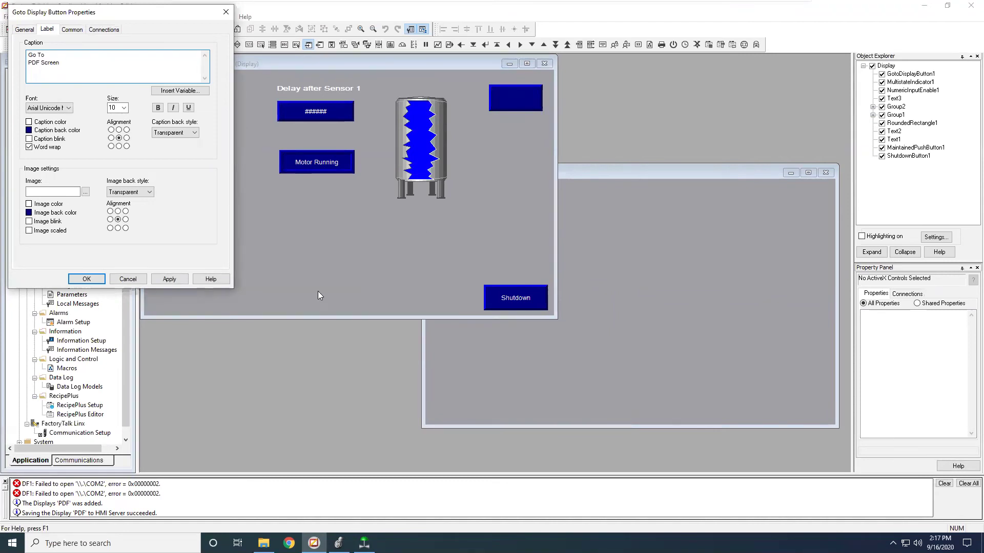
{"action": "left_click", "coordinate": [174, 279]}
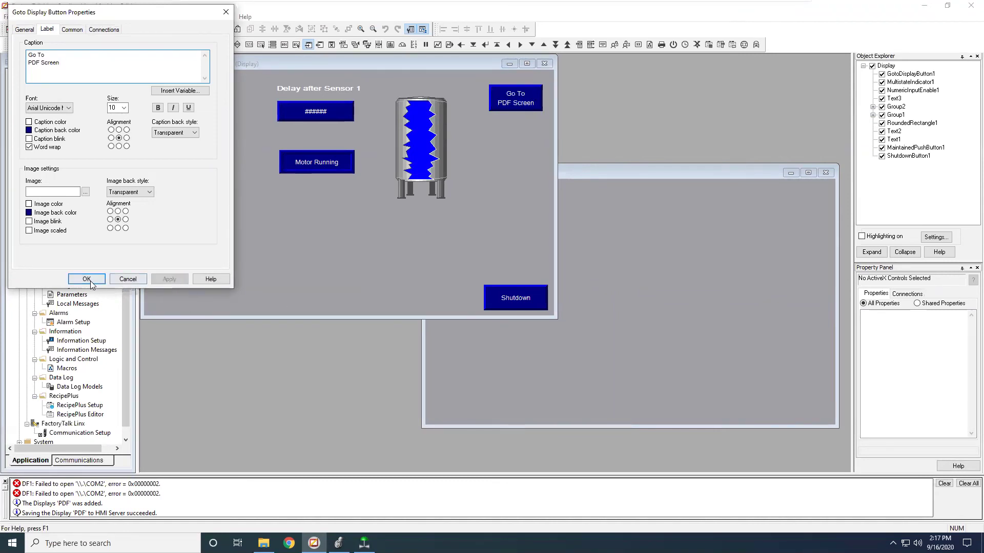
{"action": "left_click", "coordinate": [100, 32]}
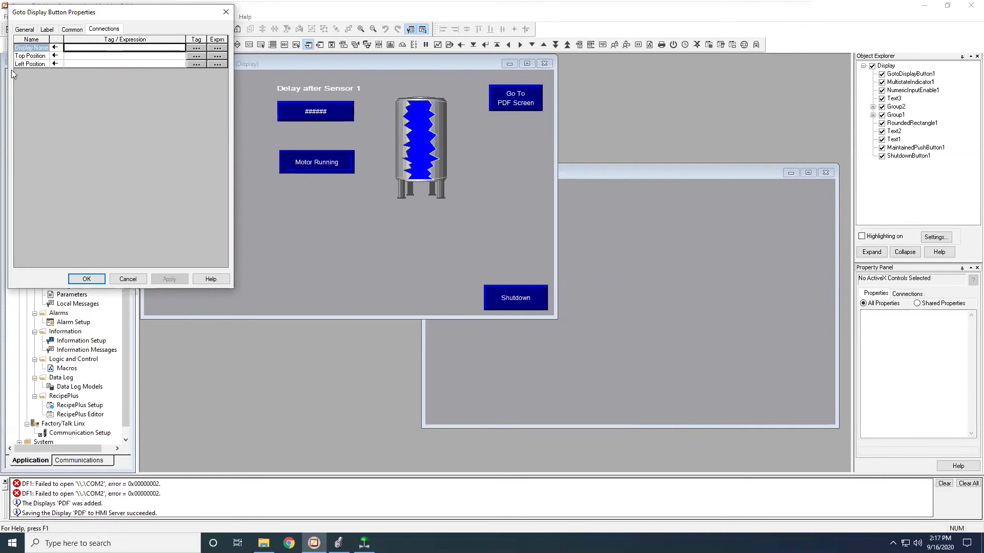
{"action": "left_click", "coordinate": [23, 30]}
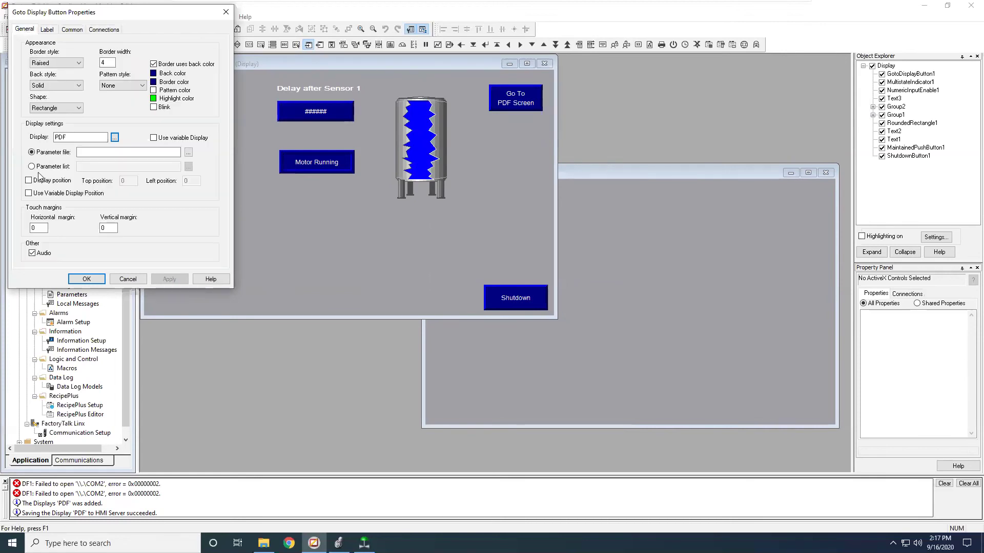
{"action": "left_click", "coordinate": [87, 280]}
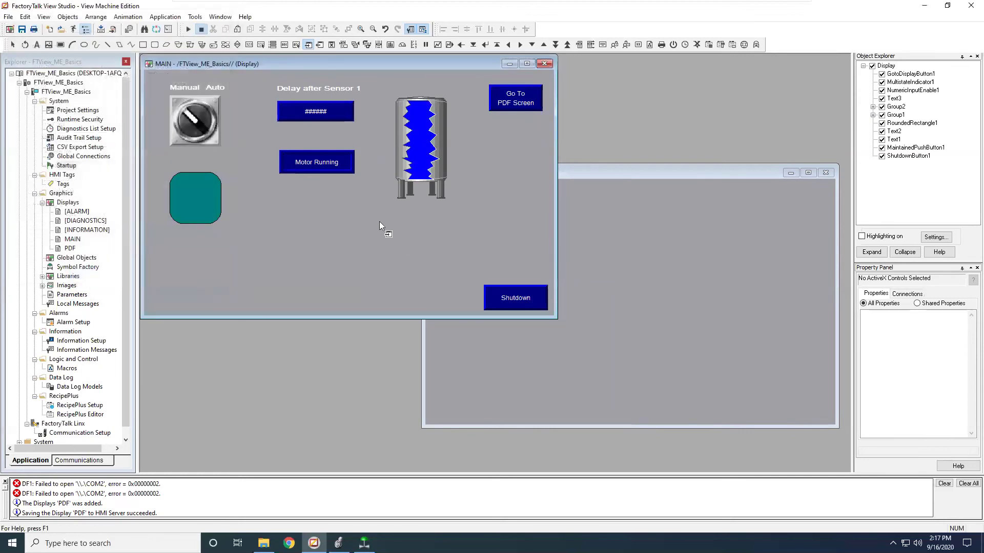
Step: Copy the Go To PDF Screen button into the PDF display and set the copy's target display to MAIN
{"action": "left_click", "coordinate": [516, 105]}
{"action": "left_click", "coordinate": [635, 173]}
{"action": "key", "text": "ctrl+v"}
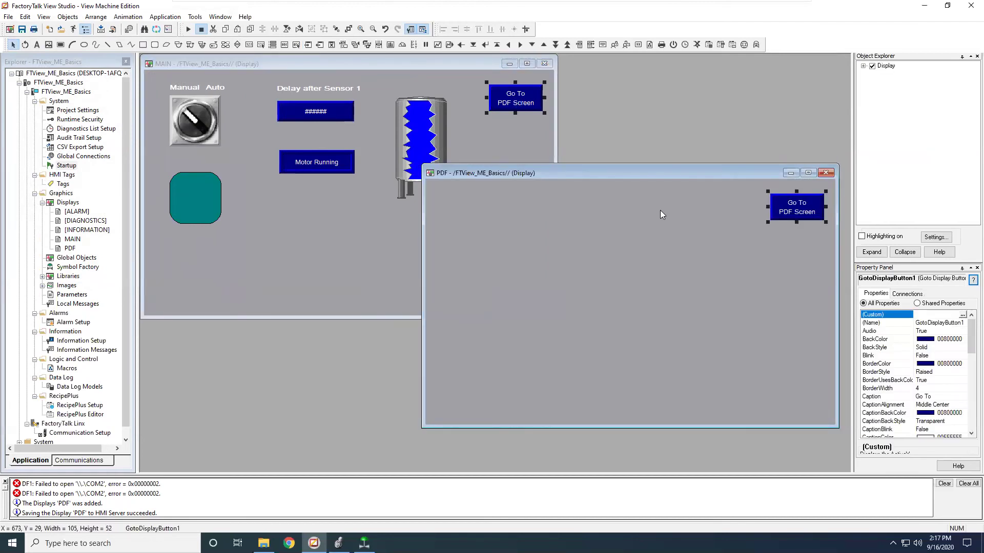
{"action": "double_click", "coordinate": [807, 208]}
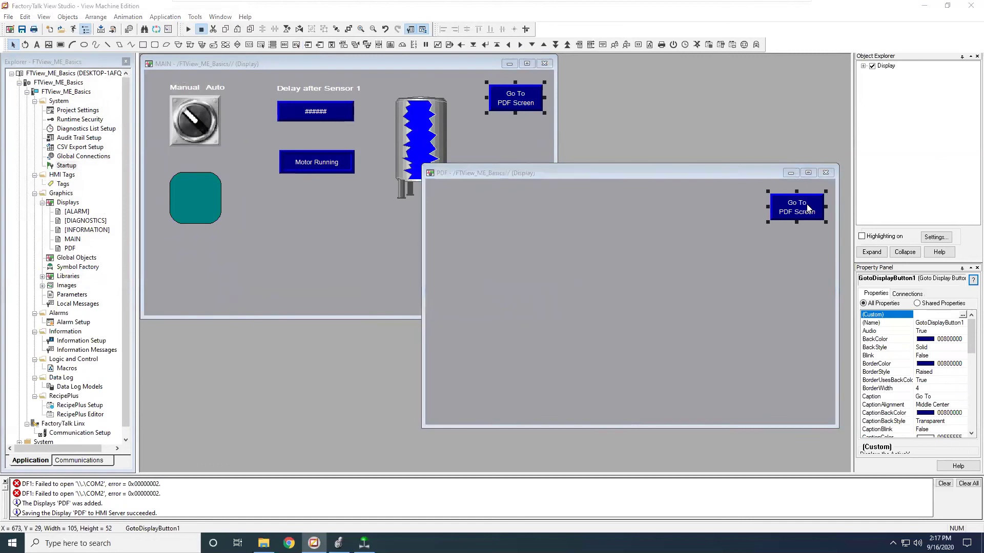
{"action": "left_click", "coordinate": [115, 137]}
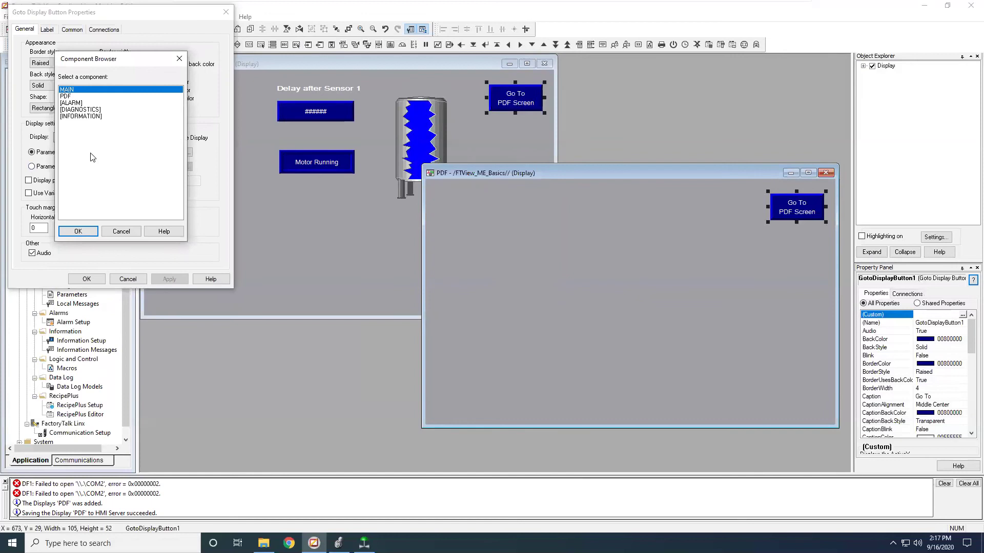
{"action": "left_click", "coordinate": [93, 231]}
{"action": "left_click", "coordinate": [169, 279]}
Step: Change the copied button's caption to "Go To Main Screen" and accept its properties
{"action": "left_click", "coordinate": [47, 29]}
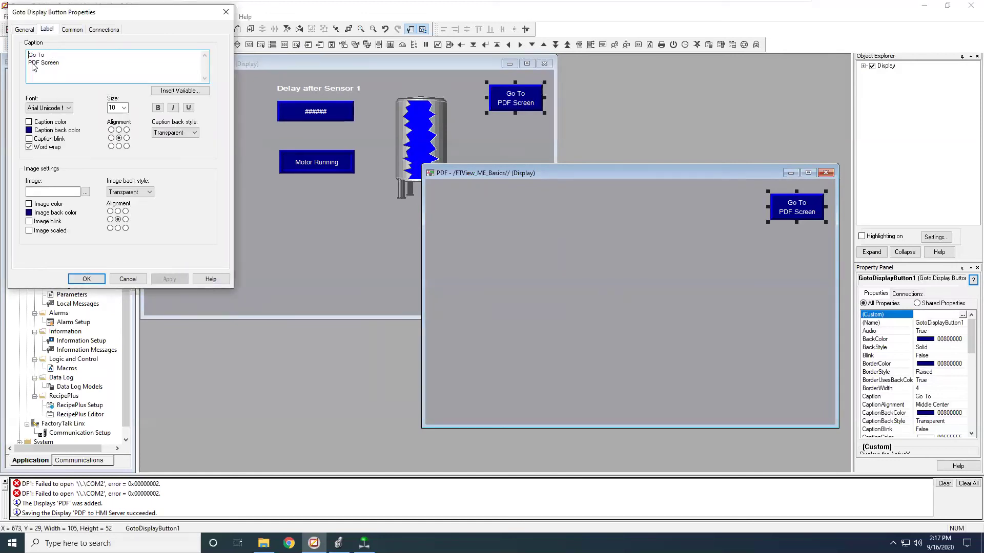
{"action": "double_click", "coordinate": [34, 63]}
{"action": "type", "text": "Main"}
{"action": "left_click", "coordinate": [170, 278]}
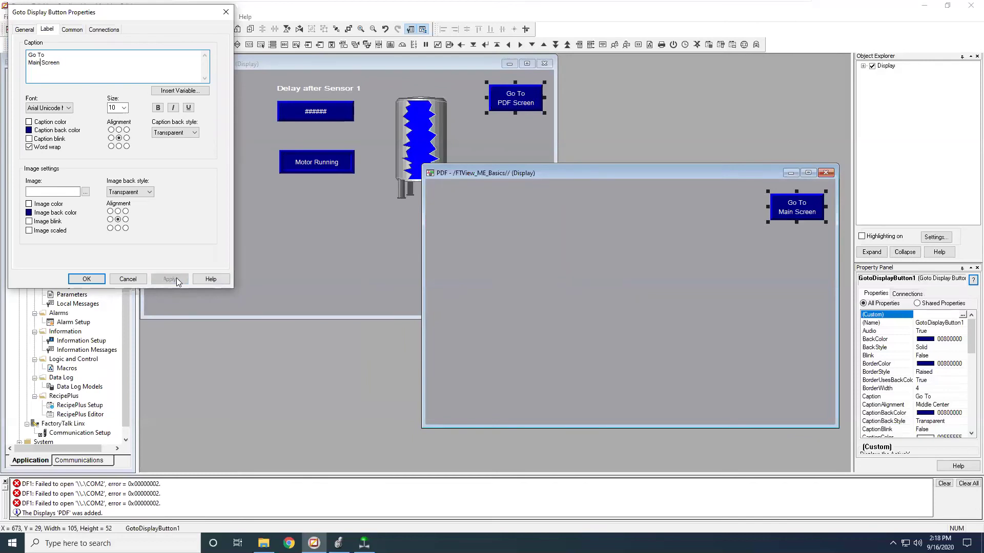
{"action": "left_click", "coordinate": [87, 279]}
Step: Save the MAIN and PDF displays and briefly test-run the Go To PDF Screen button on MAIN
{"action": "left_click", "coordinate": [22, 30]}
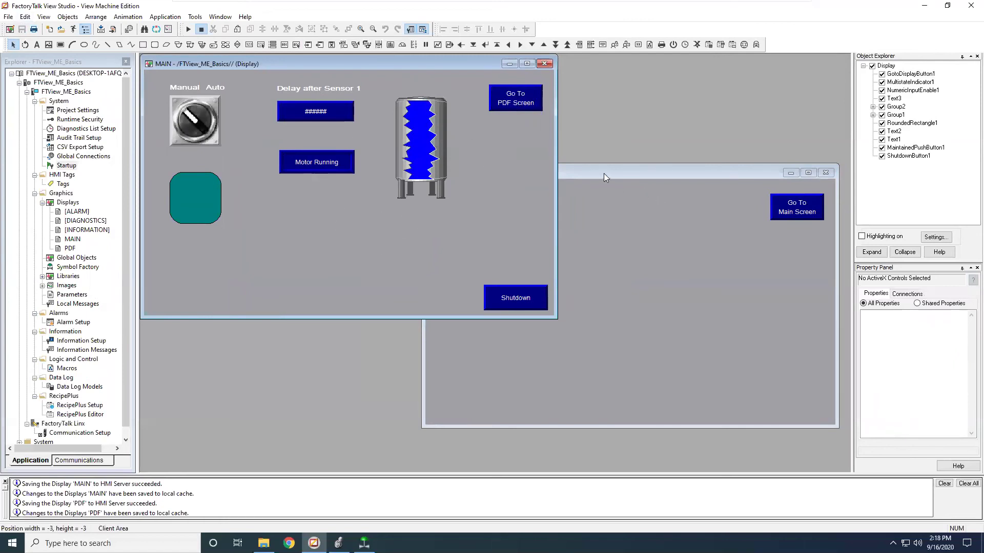
{"action": "left_click", "coordinate": [187, 30]}
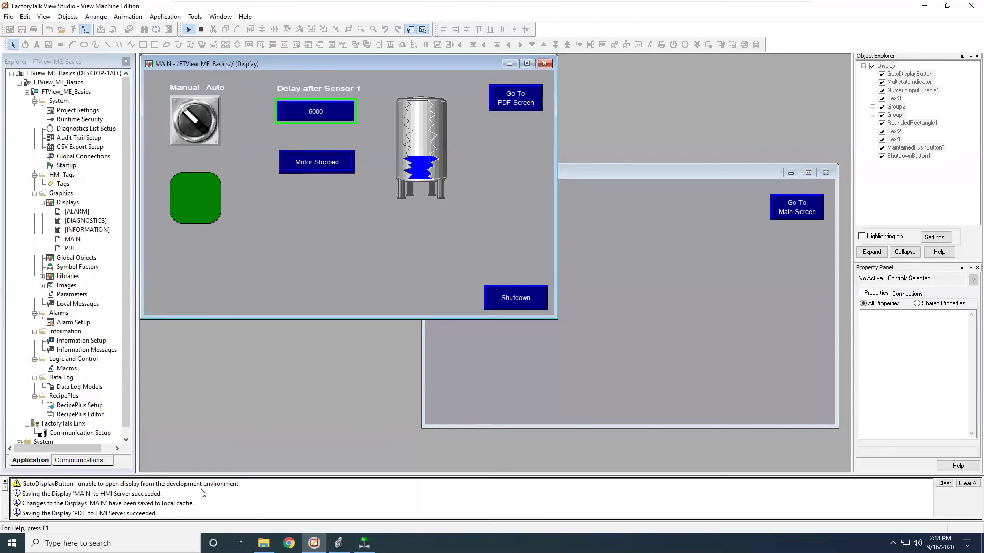
{"action": "left_click", "coordinate": [201, 29]}
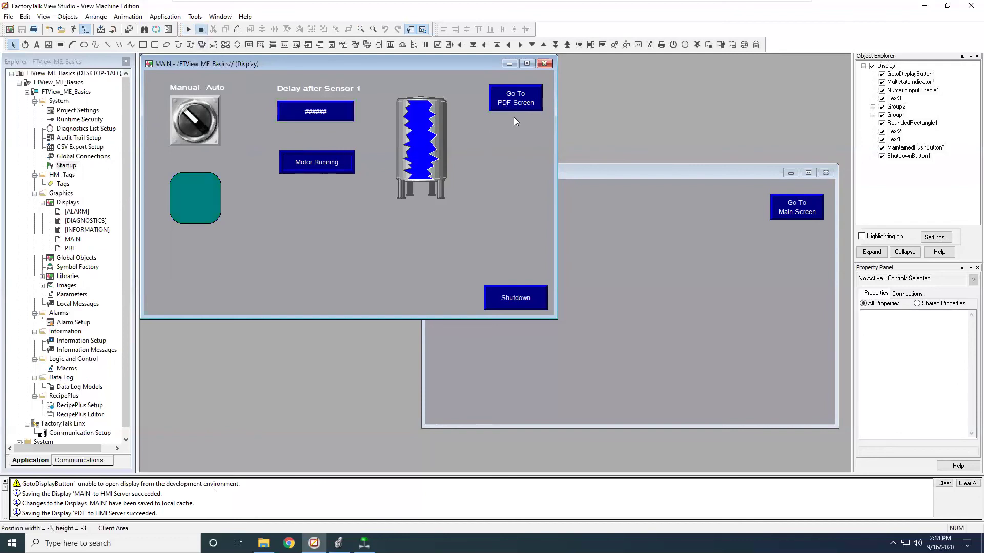
Step: Insert an ME Program Launcher ActiveX control about 156 wide and 55 high in the upper part of the PDF display
{"action": "left_click", "coordinate": [639, 202]}
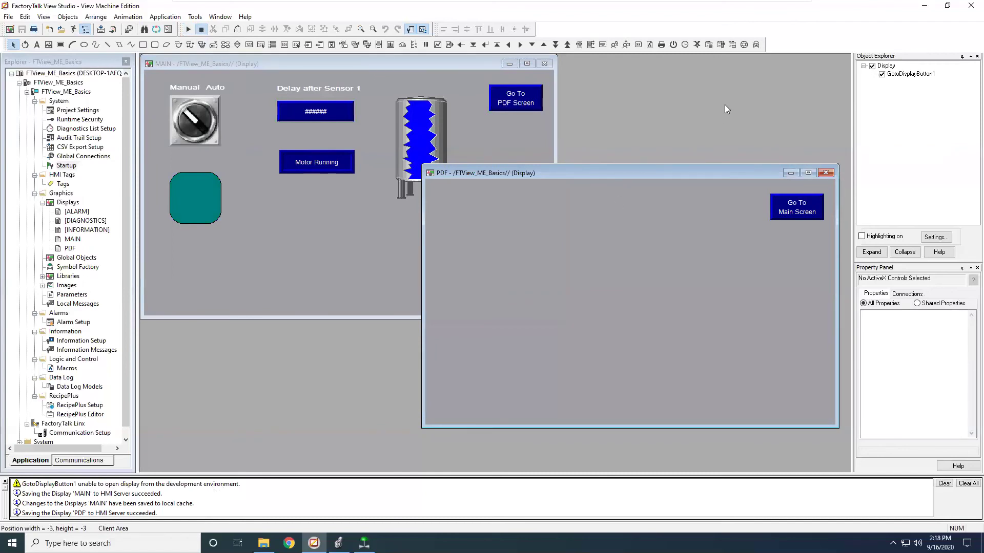
{"action": "left_click", "coordinate": [697, 45]}
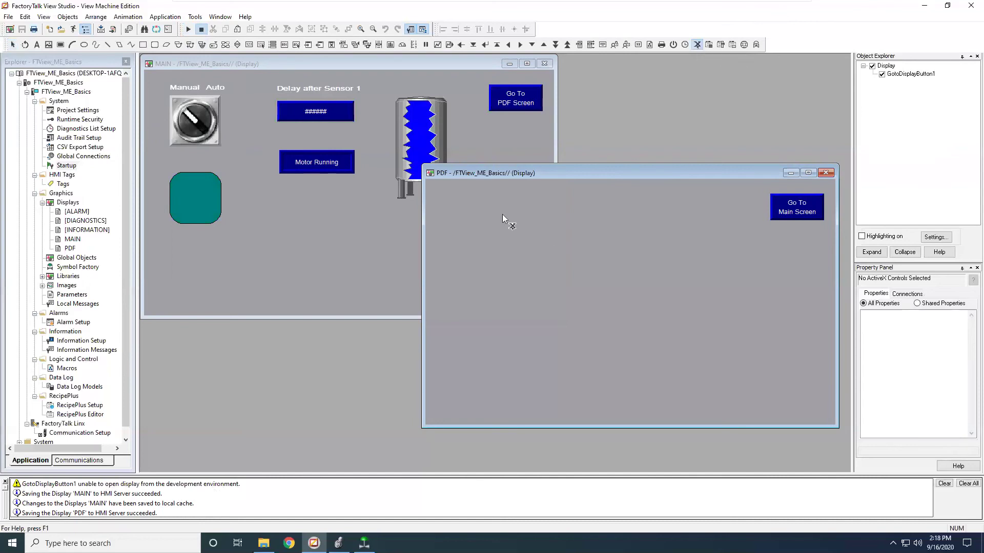
{"action": "left_click_drag", "start_coordinate": [511, 200], "coordinate": [590, 228]}
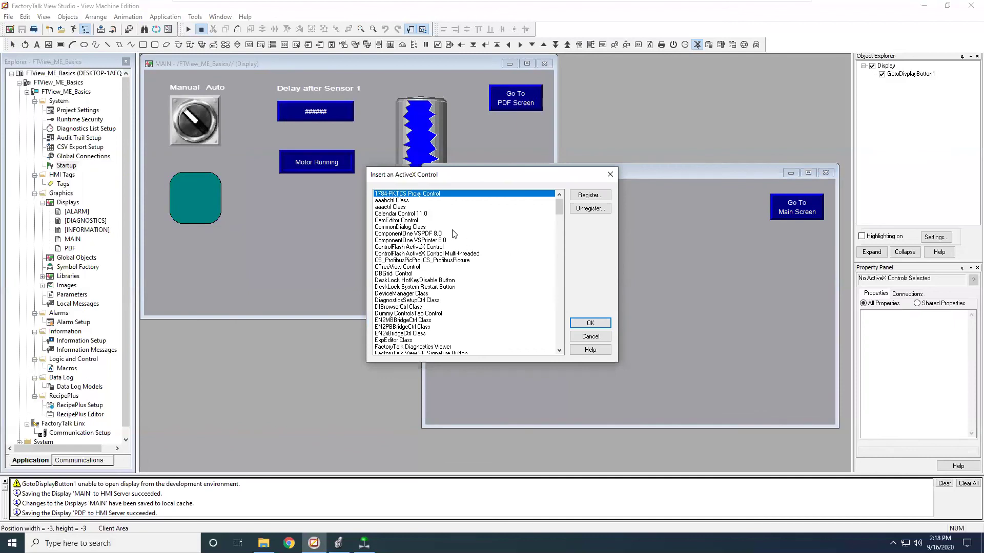
{"action": "scroll", "coordinate": [453, 239], "scroll_direction": "down", "scroll_amount": 8}
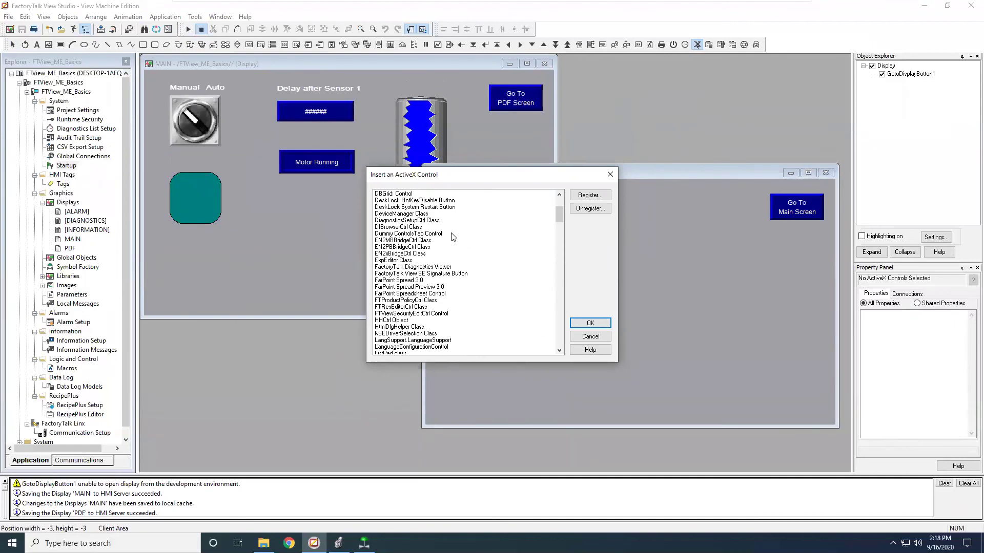
{"action": "scroll", "coordinate": [453, 236], "scroll_direction": "down", "scroll_amount": 12}
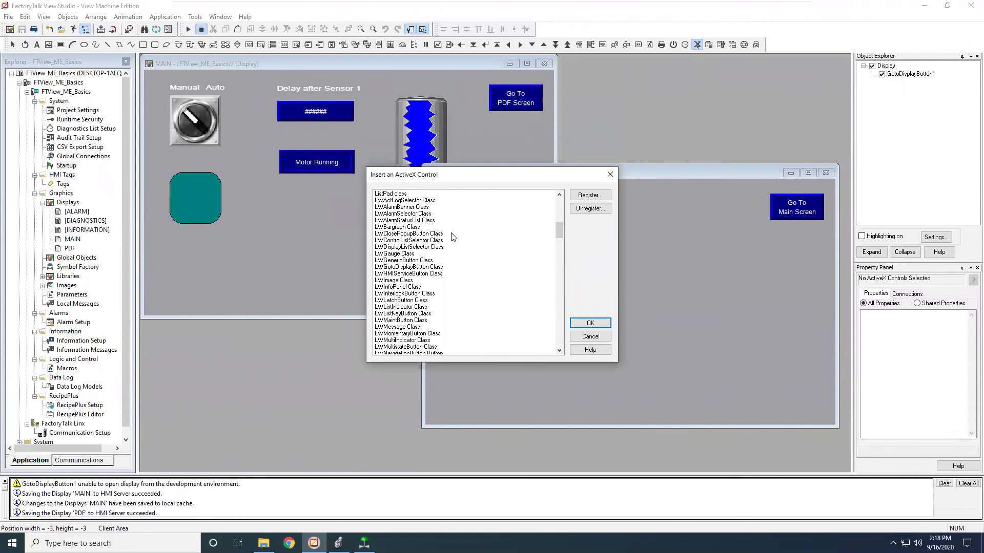
{"action": "scroll", "coordinate": [453, 237], "scroll_direction": "down", "scroll_amount": 5}
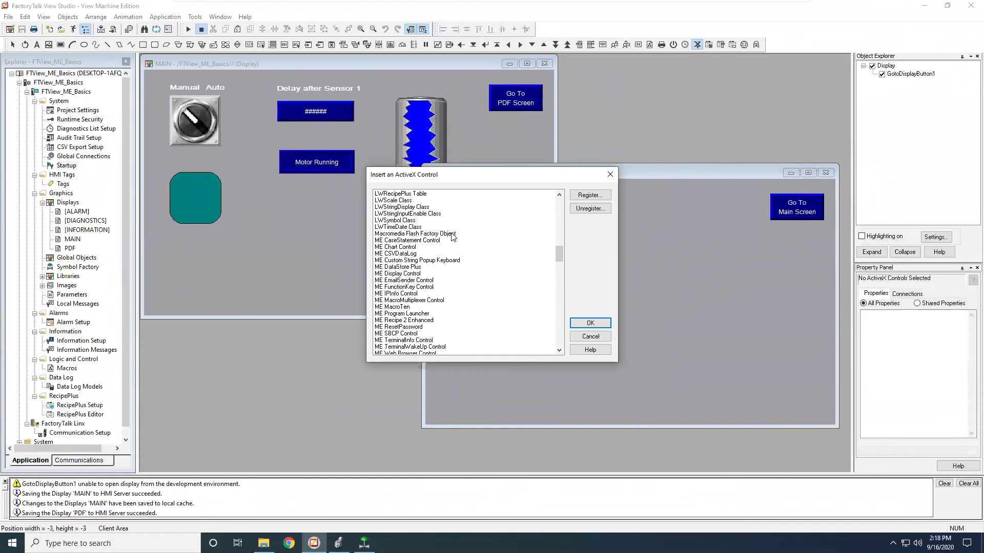
{"action": "scroll", "coordinate": [453, 236], "scroll_direction": "up", "scroll_amount": 2}
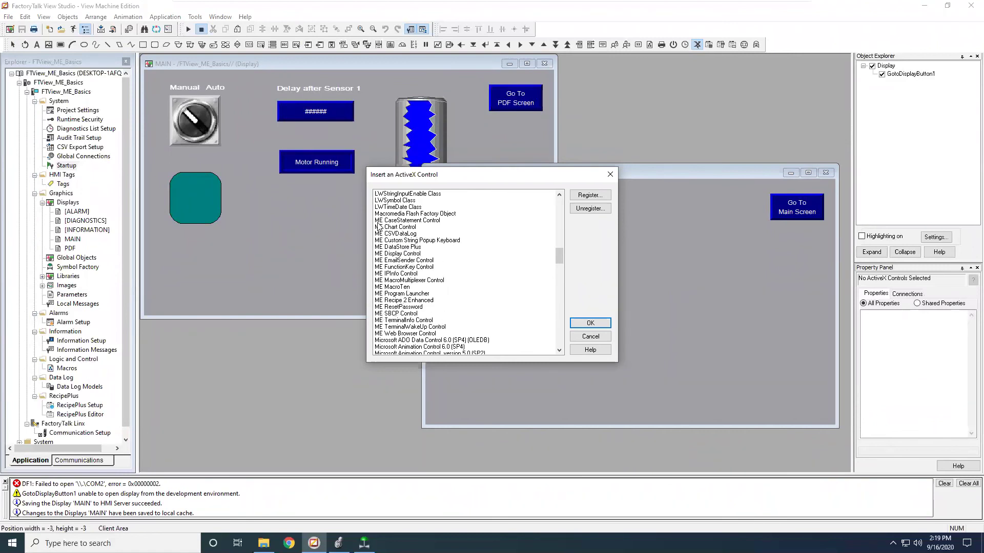
{"action": "scroll", "coordinate": [402, 321], "scroll_direction": "down", "scroll_amount": 5}
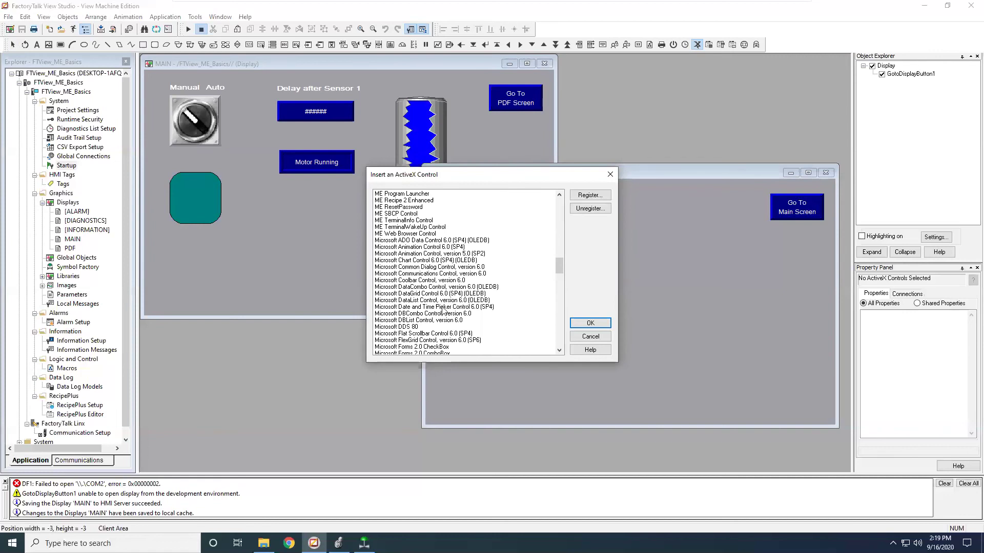
{"action": "scroll", "coordinate": [474, 309], "scroll_direction": "up", "scroll_amount": 1}
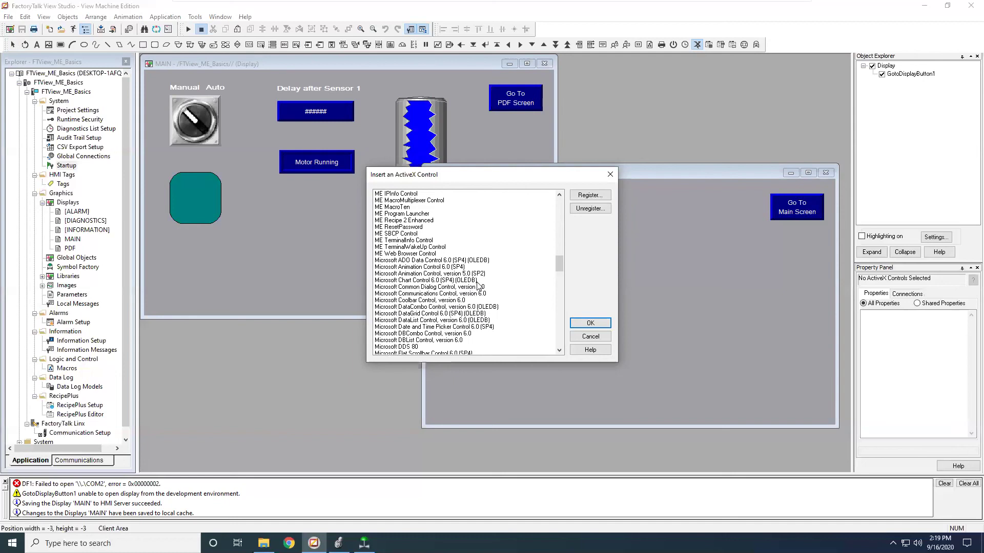
{"action": "scroll", "coordinate": [478, 285], "scroll_direction": "up", "scroll_amount": 2}
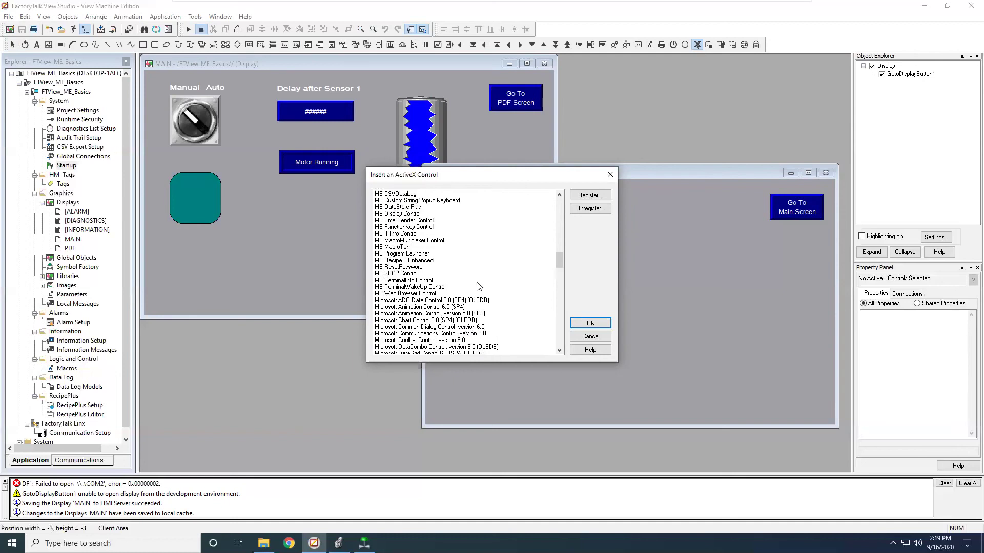
{"action": "scroll", "coordinate": [478, 285], "scroll_direction": "up", "scroll_amount": 2}
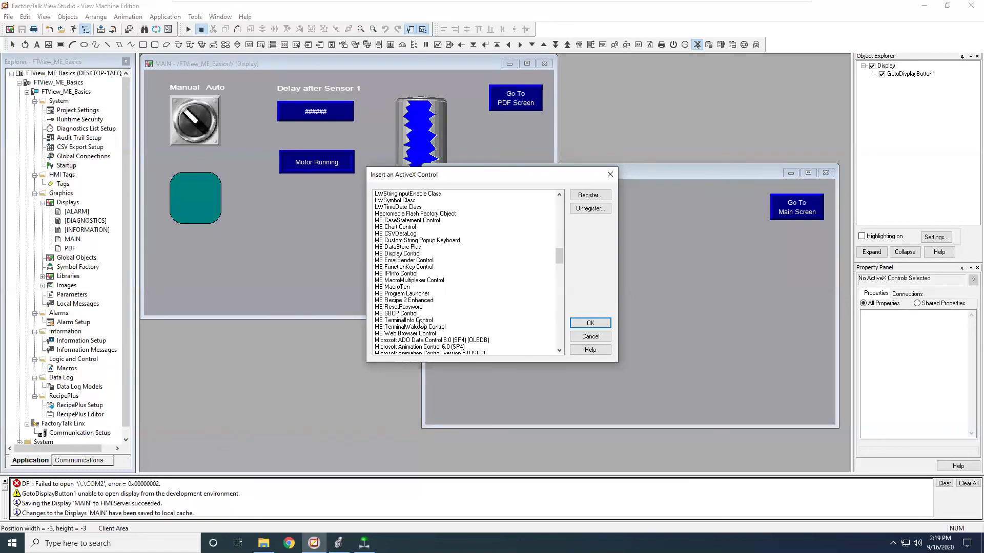
{"action": "left_click", "coordinate": [398, 294]}
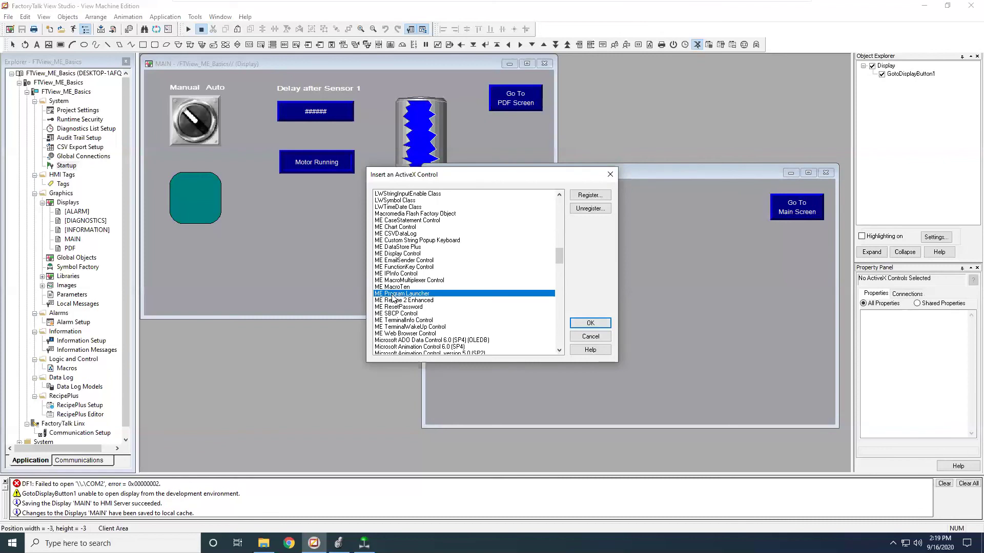
{"action": "left_click", "coordinate": [590, 324]}
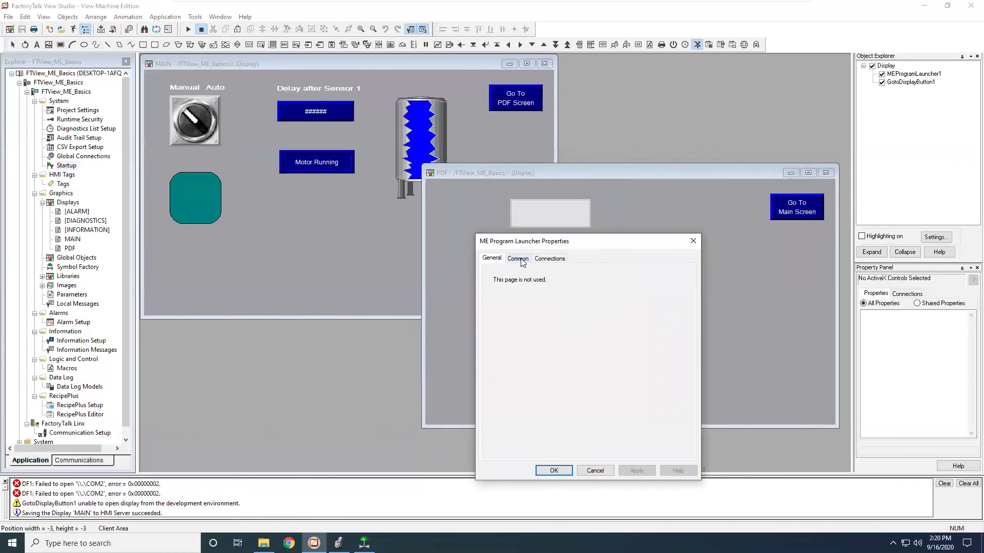
Step: Review the launcher's common settings and paste the path C:\Program Files (x86)\Google\Chrome\Application\Chrome.exe into its ProgramLocation connection
{"action": "left_click", "coordinate": [518, 259]}
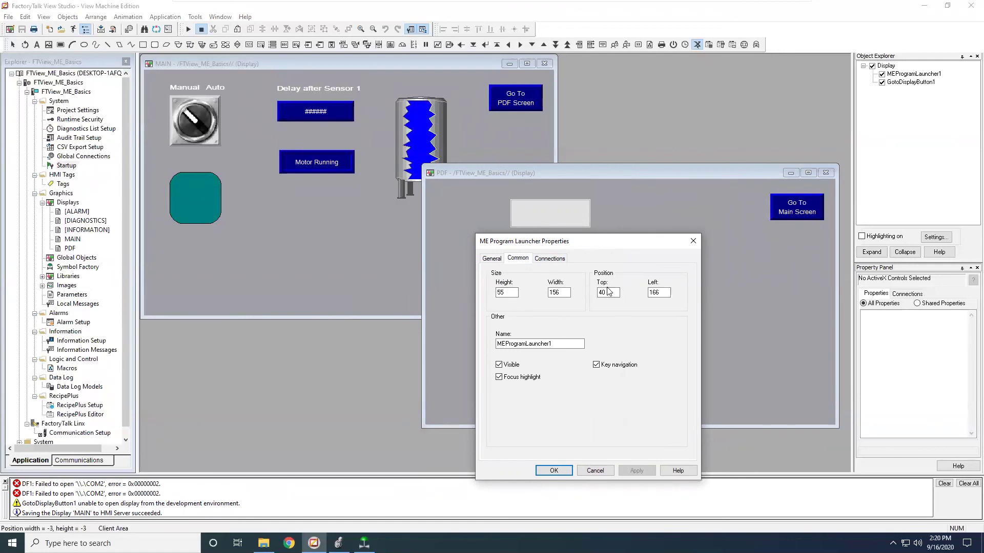
{"action": "left_click", "coordinate": [551, 259]}
{"action": "left_click_drag", "start_coordinate": [591, 248], "coordinate": [373, 195]}
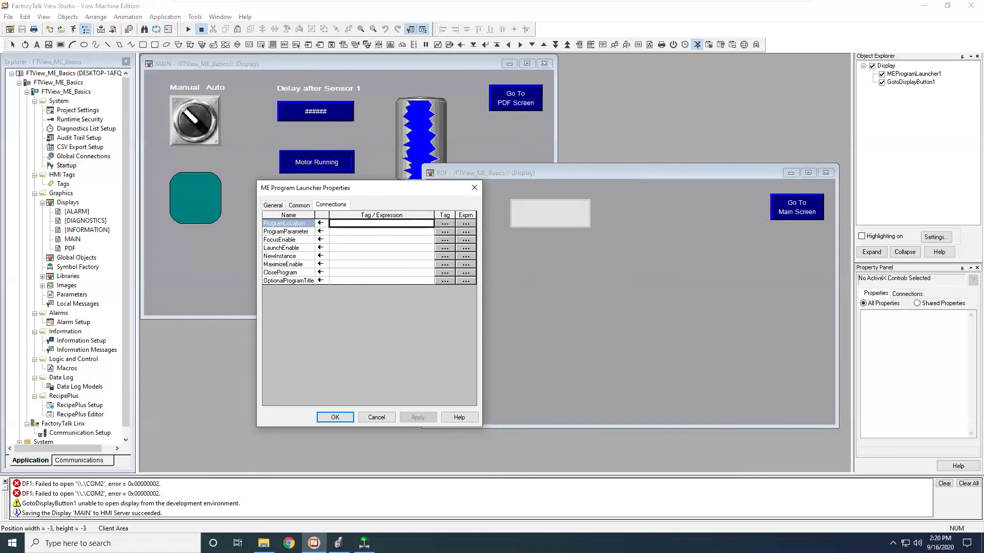
{"action": "left_click", "coordinate": [362, 223]}
{"action": "key", "text": "ctrl+v"}
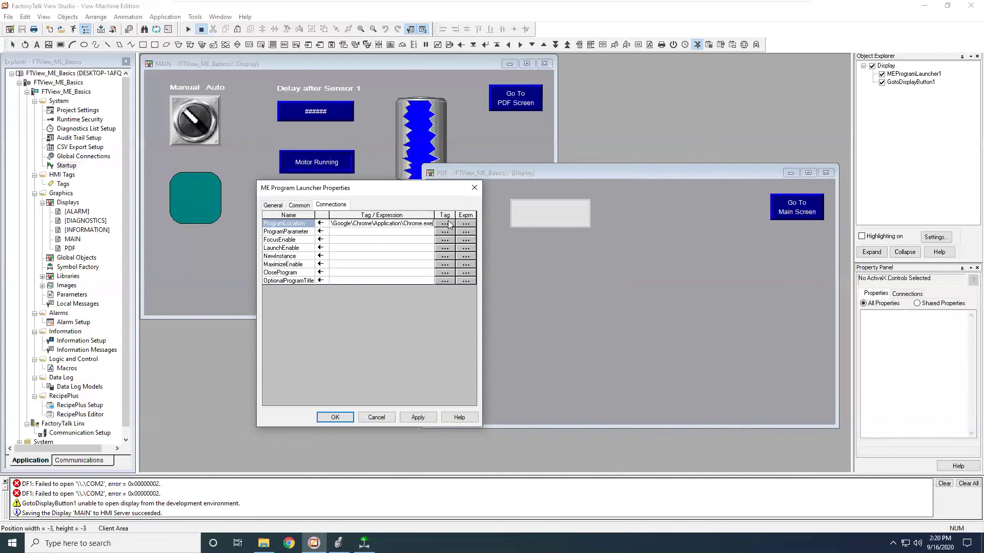
Step: Enclose the Chrome path in ProgramLocation's expression in straight double quotes, check the syntax and accept the expression
{"action": "left_click", "coordinate": [465, 225]}
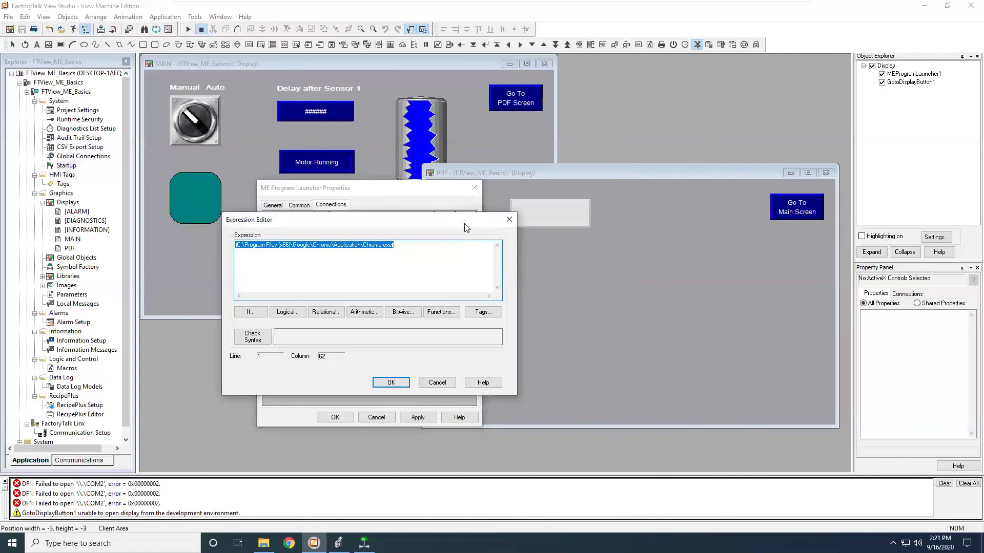
{"action": "left_click", "coordinate": [413, 250]}
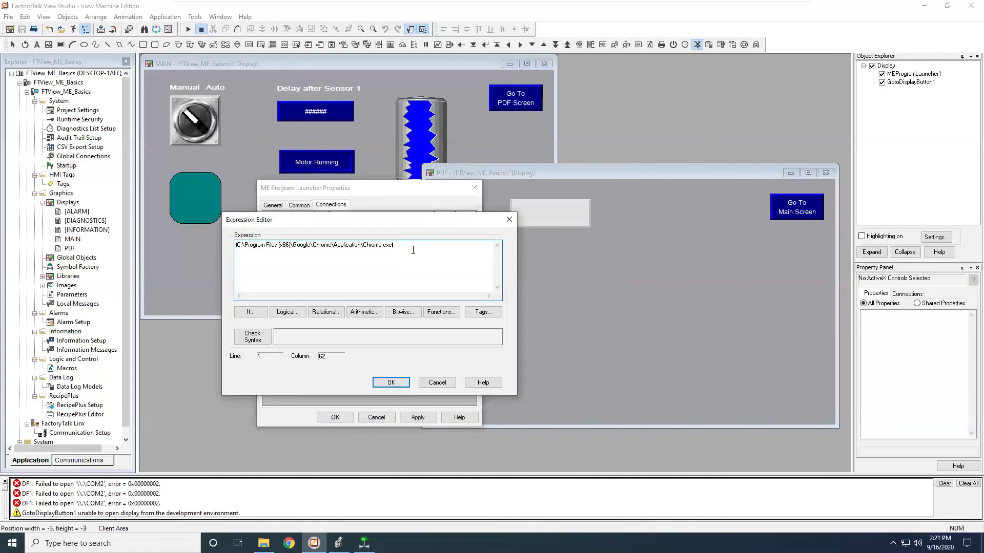
{"action": "key", "text": "BackSpace"}
{"action": "left_click", "coordinate": [236, 245]}
{"action": "type", "text": "\""}
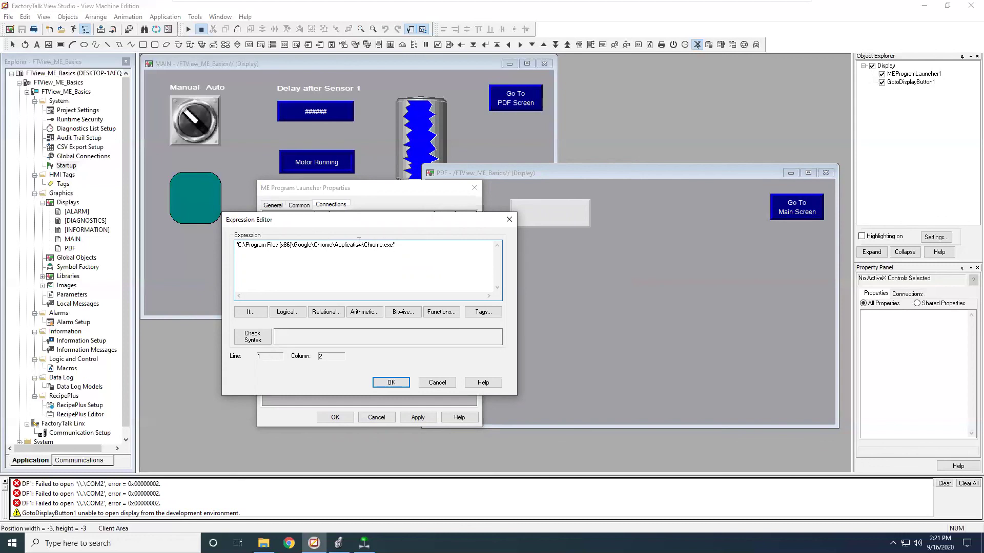
{"action": "left_click", "coordinate": [264, 339]}
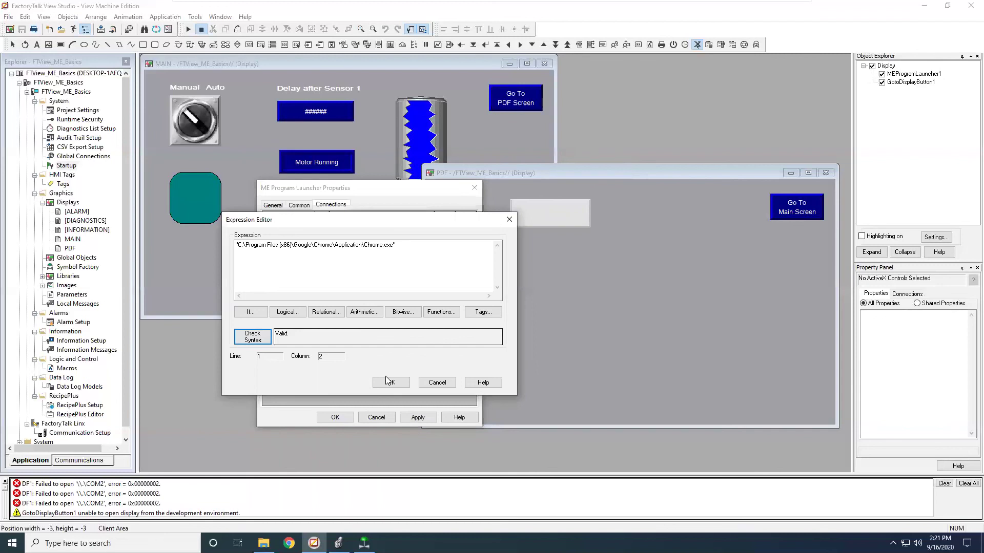
{"action": "left_click", "coordinate": [399, 387]}
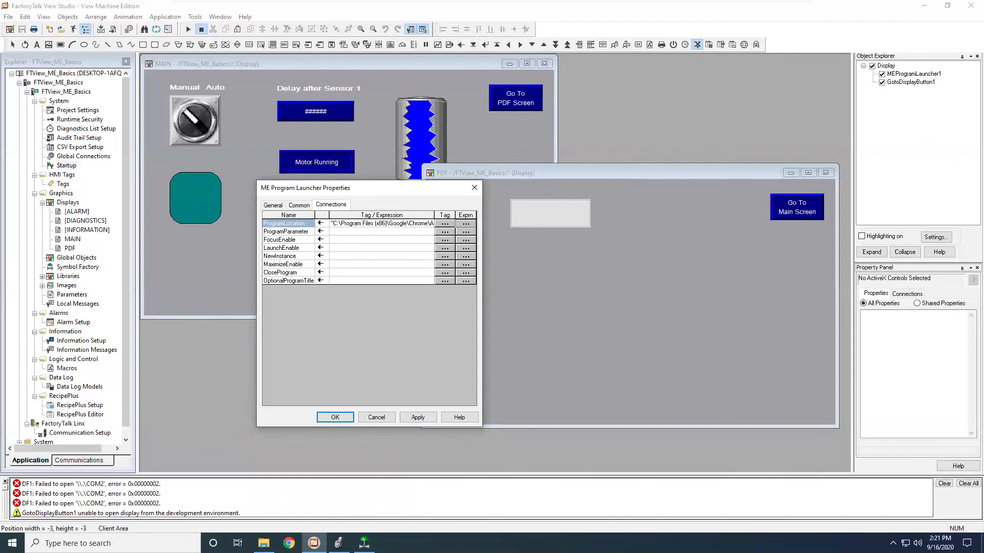
Step: Set the ProgramParameter expression to "C:\Users\Automation\Desktop\2020Schedule.pdf", check its syntax, and apply and accept the launcher's properties
{"action": "left_click", "coordinate": [461, 232]}
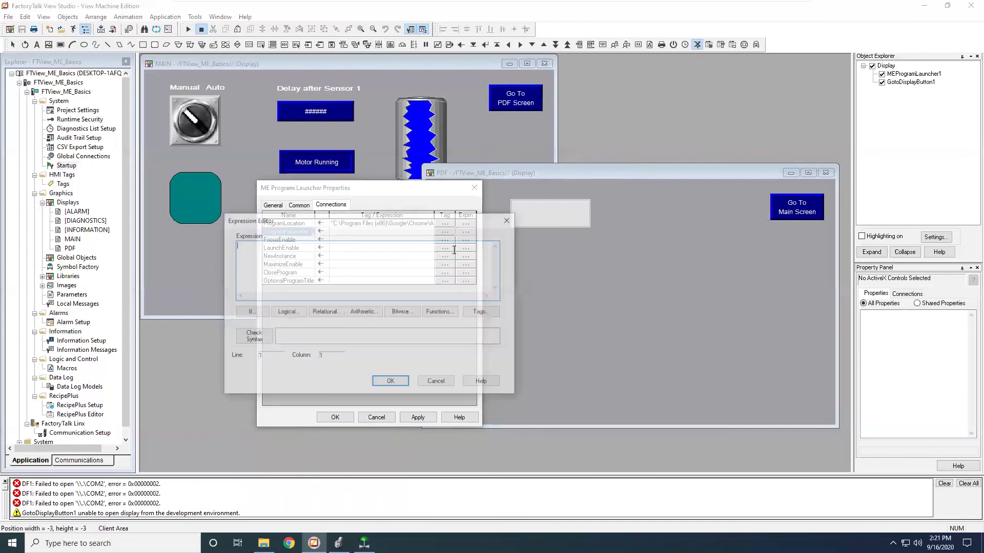
{"action": "type", "text": "\"C:\\Users\\Automation\\Desktop\\2020Schedule.pdf\""}
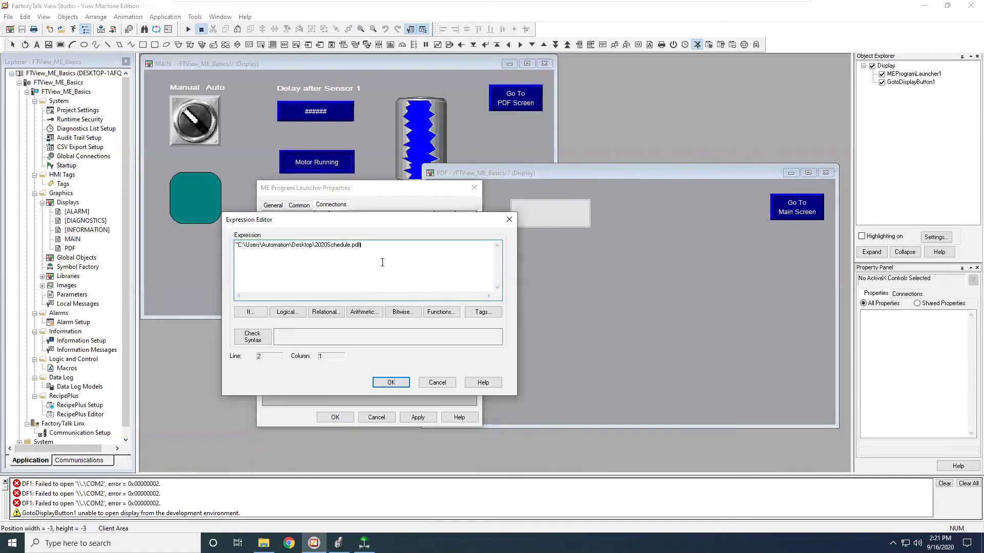
{"action": "left_click", "coordinate": [374, 245]}
{"action": "left_click", "coordinate": [256, 334]}
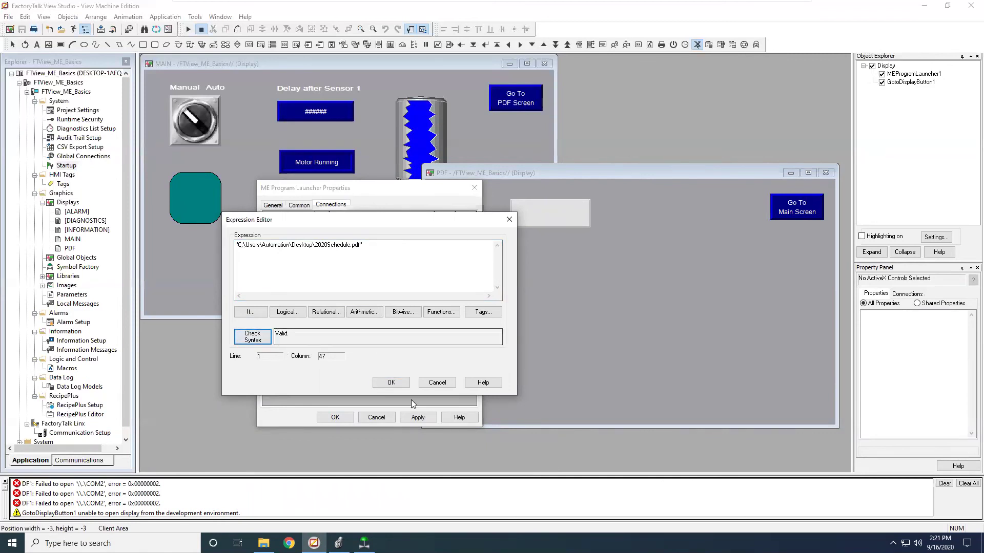
{"action": "left_click", "coordinate": [391, 382]}
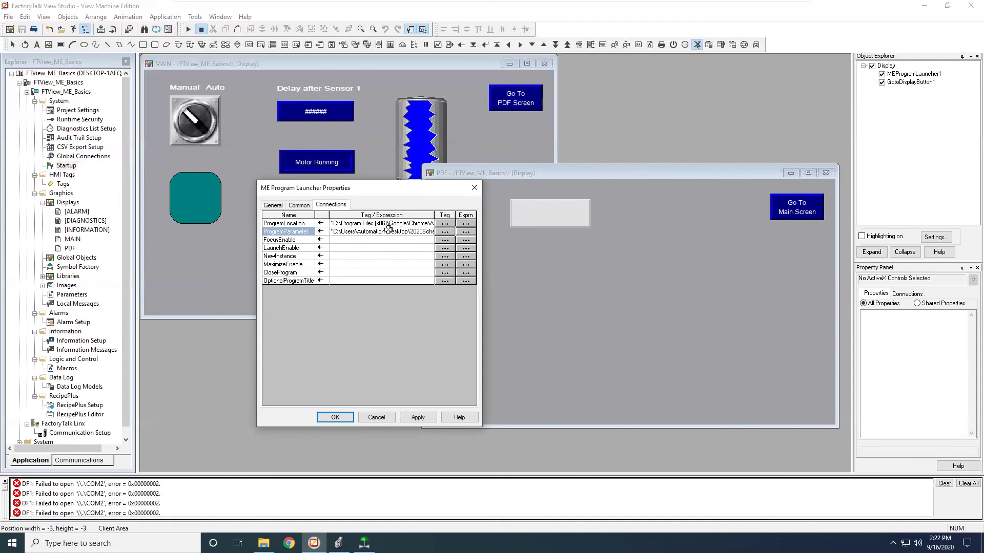
{"action": "left_click", "coordinate": [417, 418]}
{"action": "left_click", "coordinate": [335, 417]}
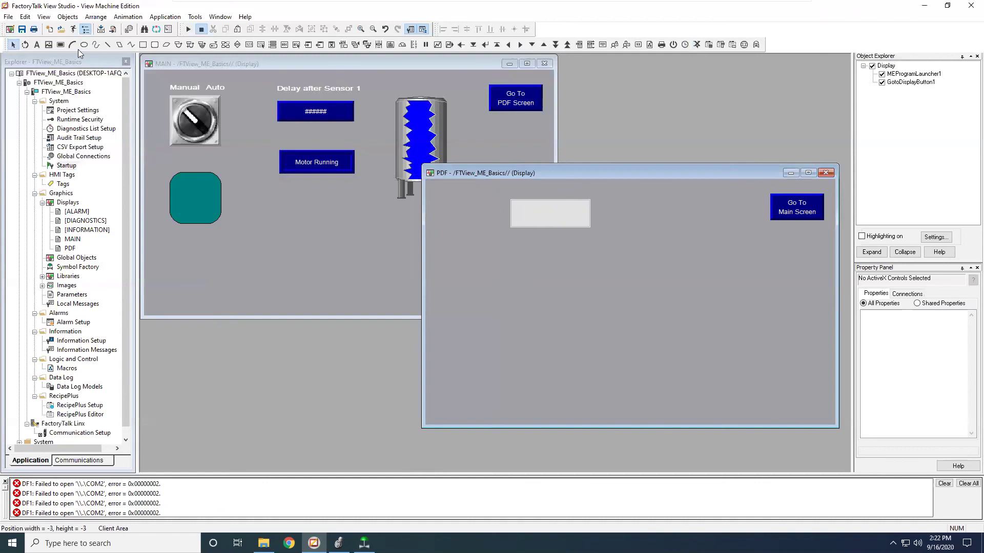
Step: Save the PDF display and test-run its program launcher button, returning to editing when done
{"action": "left_click", "coordinate": [23, 29]}
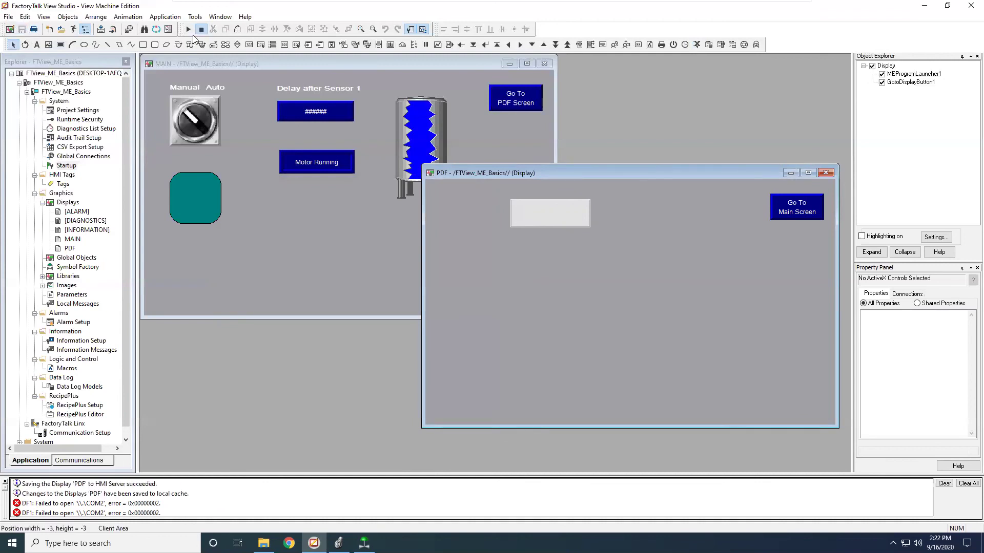
{"action": "left_click", "coordinate": [188, 30]}
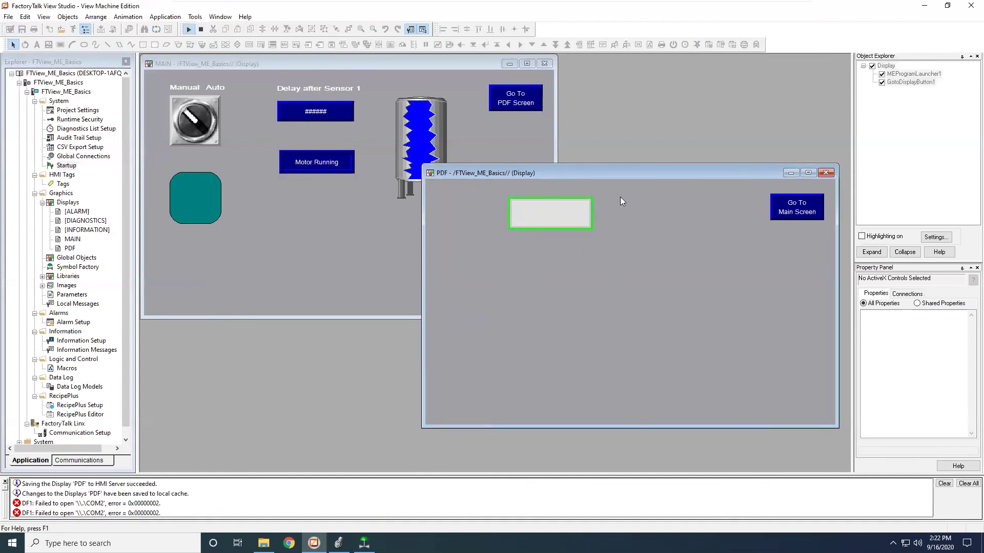
{"action": "left_click", "coordinate": [547, 215]}
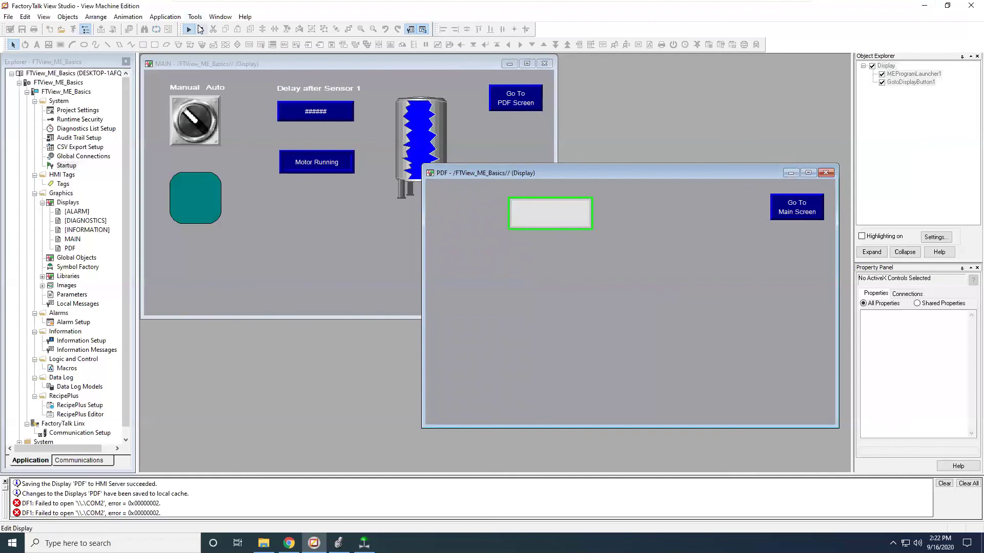
{"action": "left_click", "coordinate": [555, 246]}
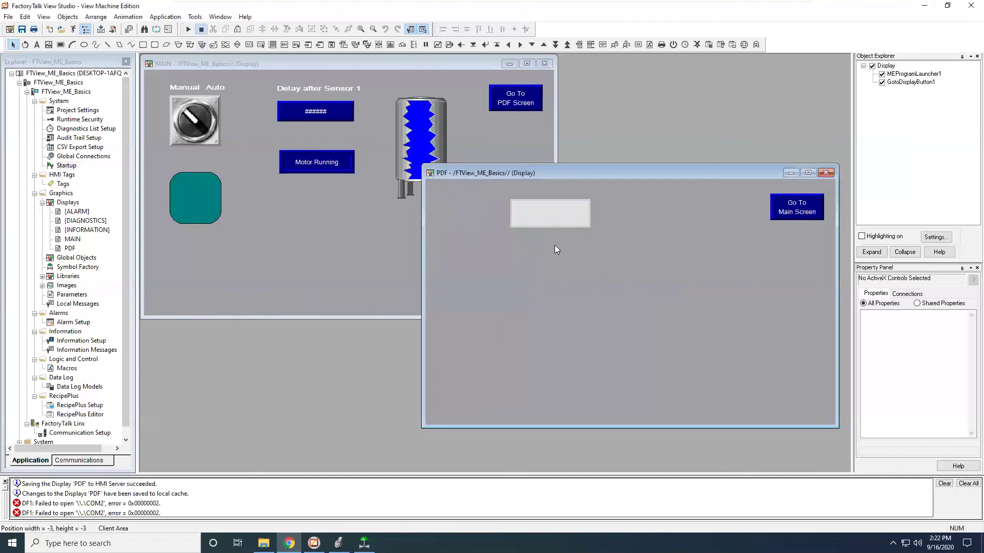